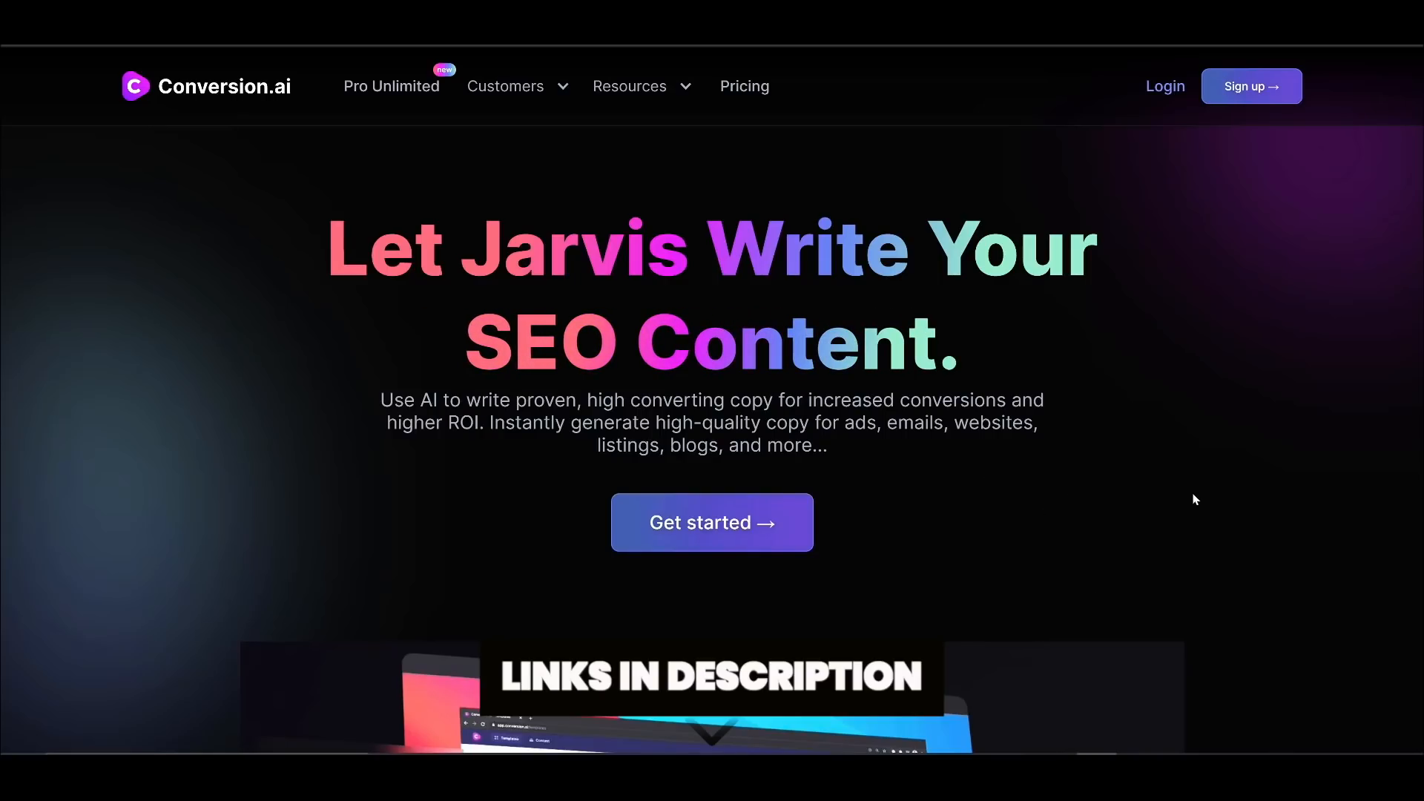
- Look through the Conversion.ai home page, including its demo video, customer testimonials and Jarvis introduction
{"action": "scroll", "coordinate": [1254, 382], "scroll_direction": "down", "scroll_amount": 5}
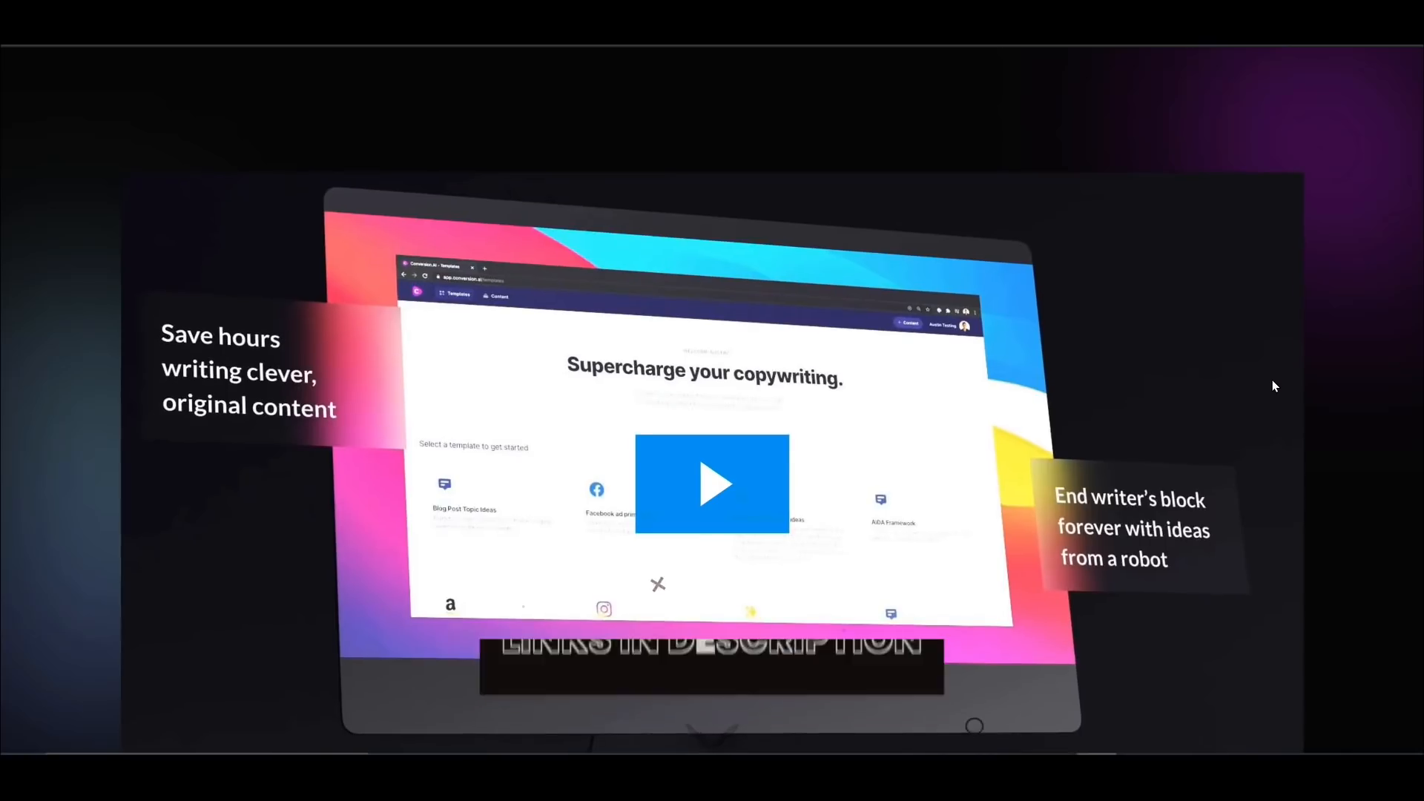
{"action": "scroll", "coordinate": [1335, 528], "scroll_direction": "down", "scroll_amount": 10}
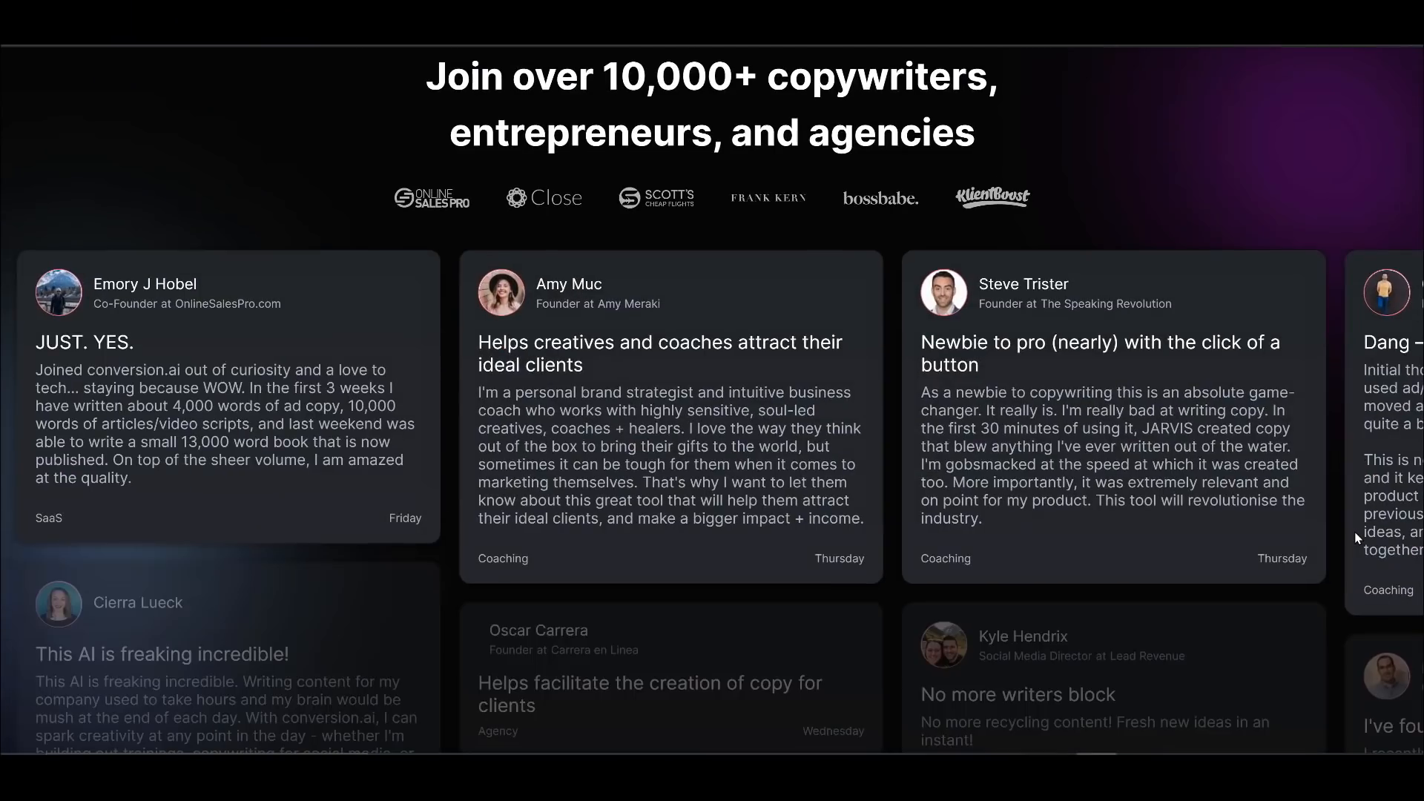
{"action": "scroll", "coordinate": [1298, 527], "scroll_direction": "down", "scroll_amount": 10}
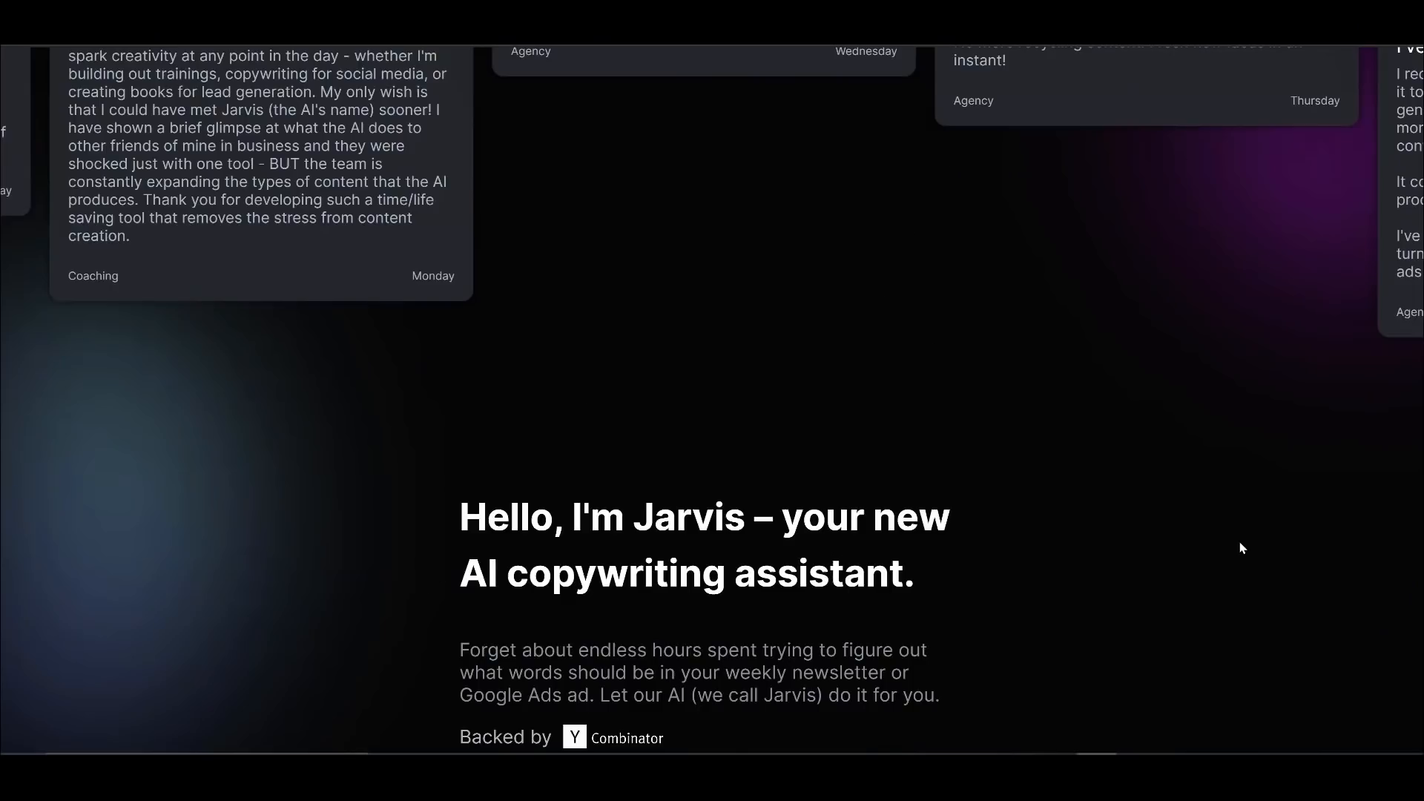
{"action": "scroll", "coordinate": [1241, 520], "scroll_direction": "up", "scroll_amount": 15}
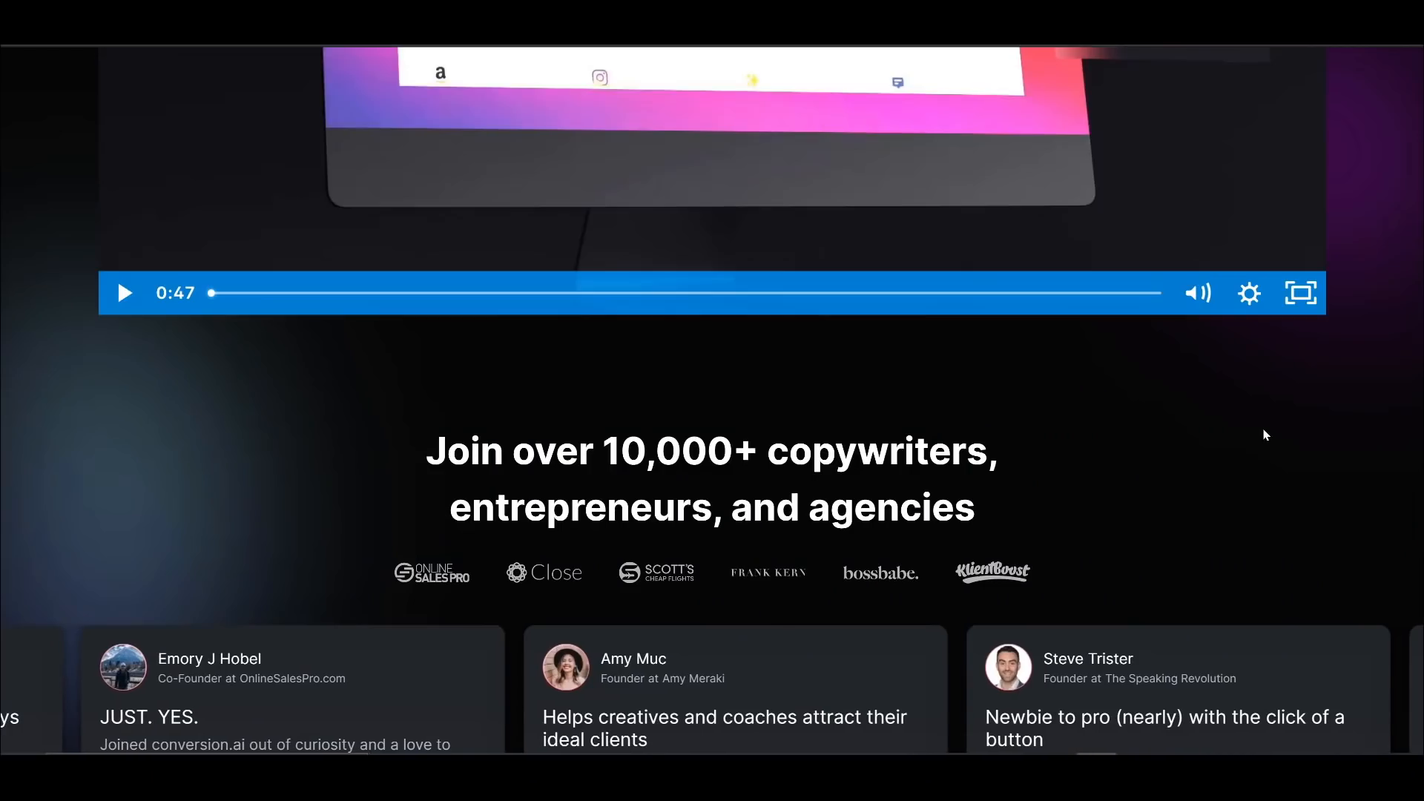
{"action": "scroll", "coordinate": [1301, 373], "scroll_direction": "up", "scroll_amount": 6}
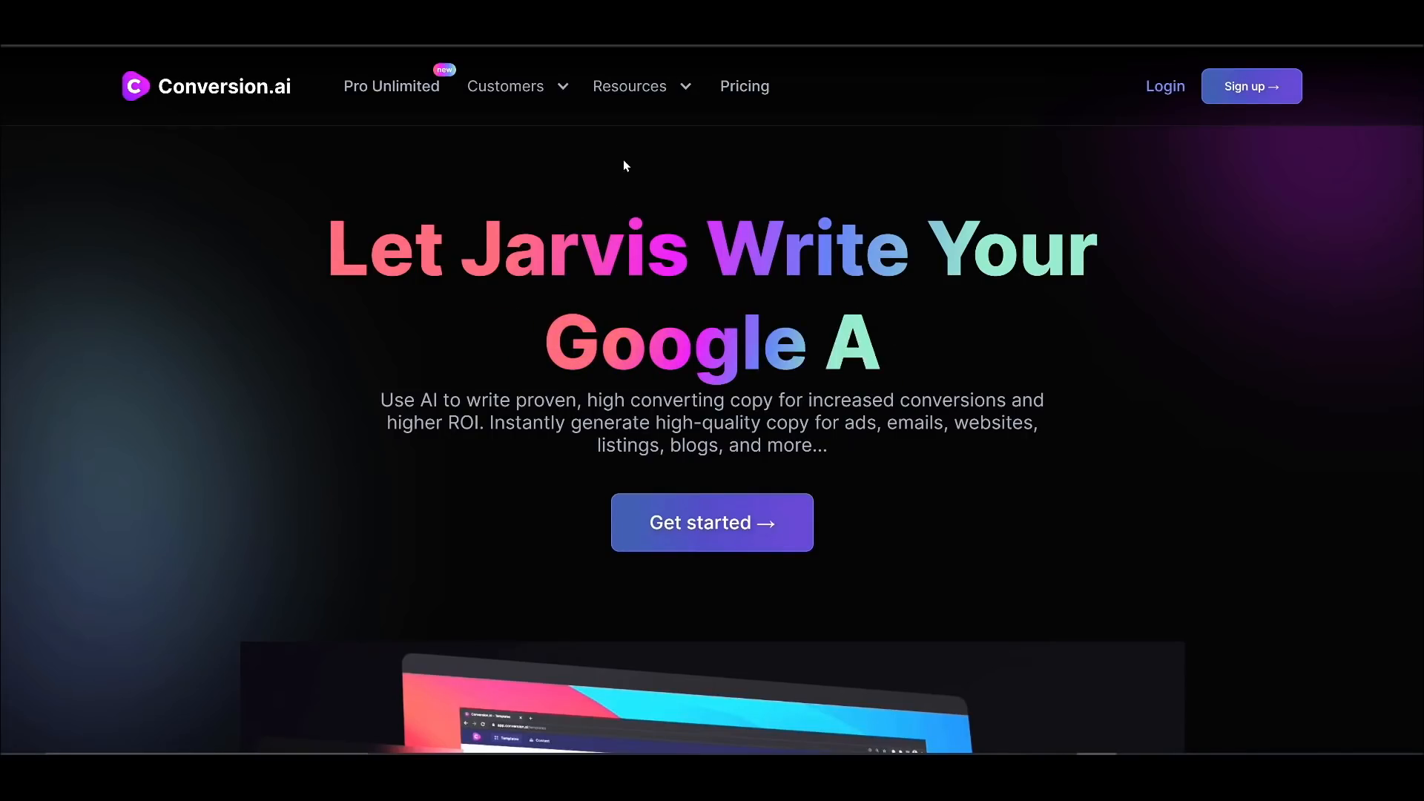
- Open the Conversion.ai pricing page and compare the price, word limit and included features of the Starter and Pro plans
{"action": "left_click", "coordinate": [743, 87]}
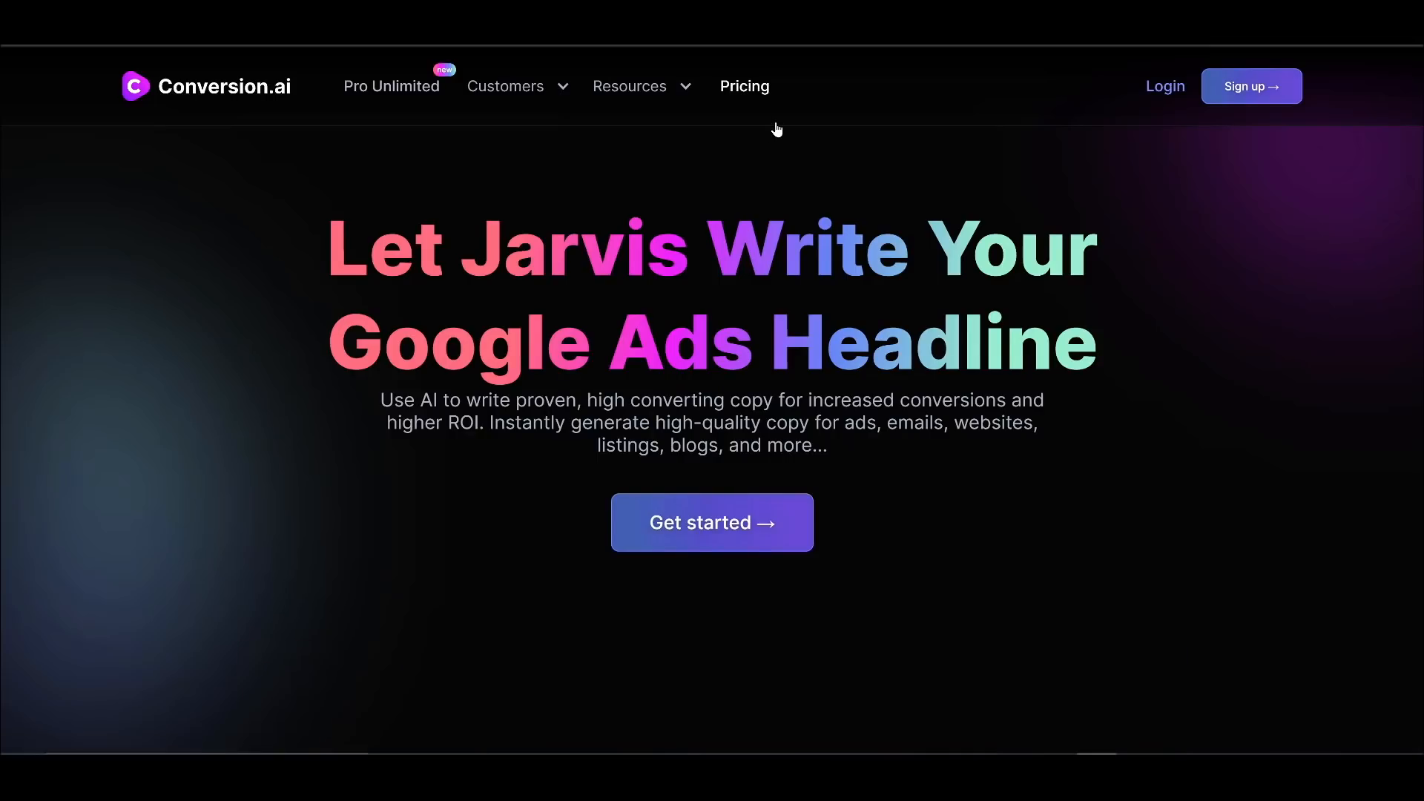
{"action": "scroll", "coordinate": [1231, 547], "scroll_direction": "down", "scroll_amount": 5}
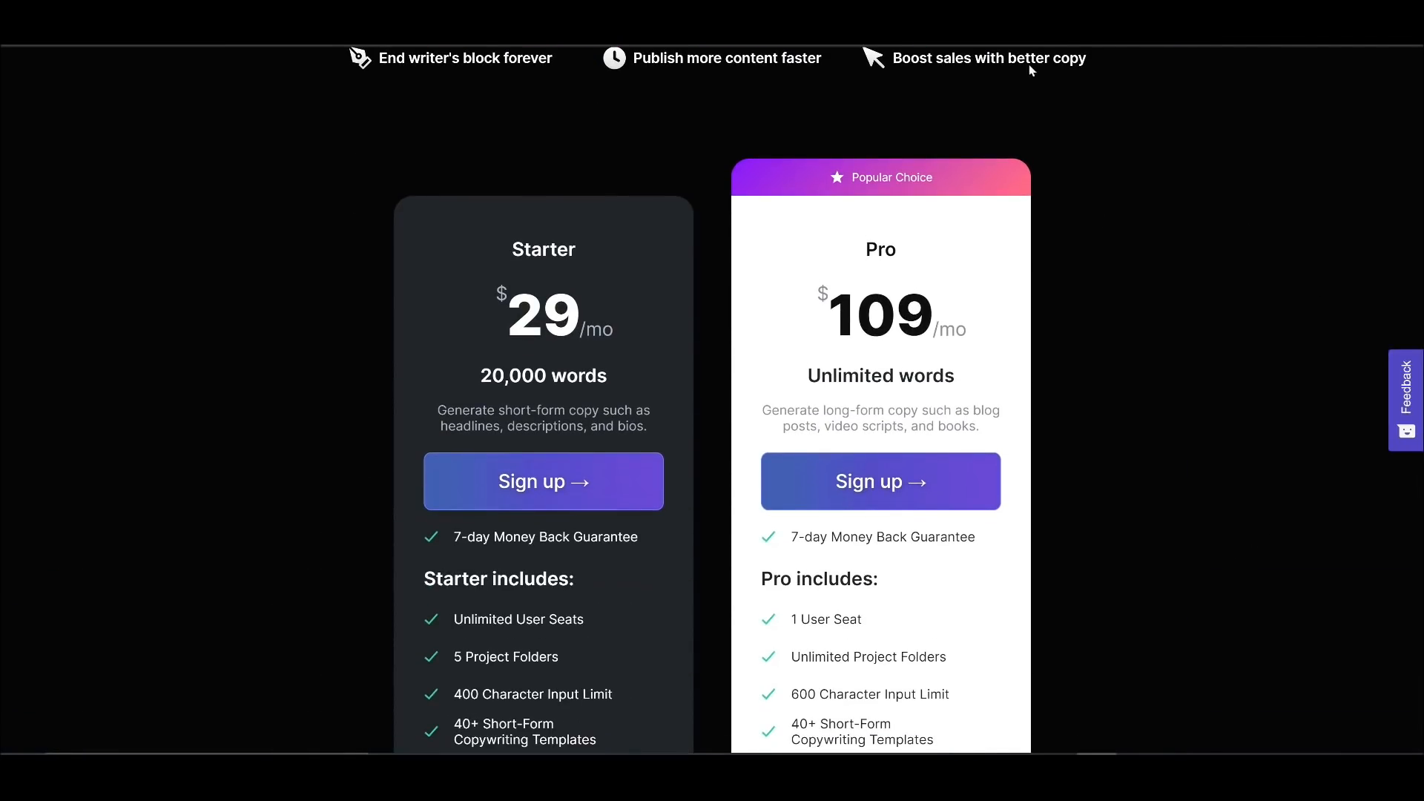
{"action": "mouse_move", "coordinate": [621, 371]}
{"action": "scroll", "coordinate": [690, 386], "scroll_direction": "down", "scroll_amount": 2}
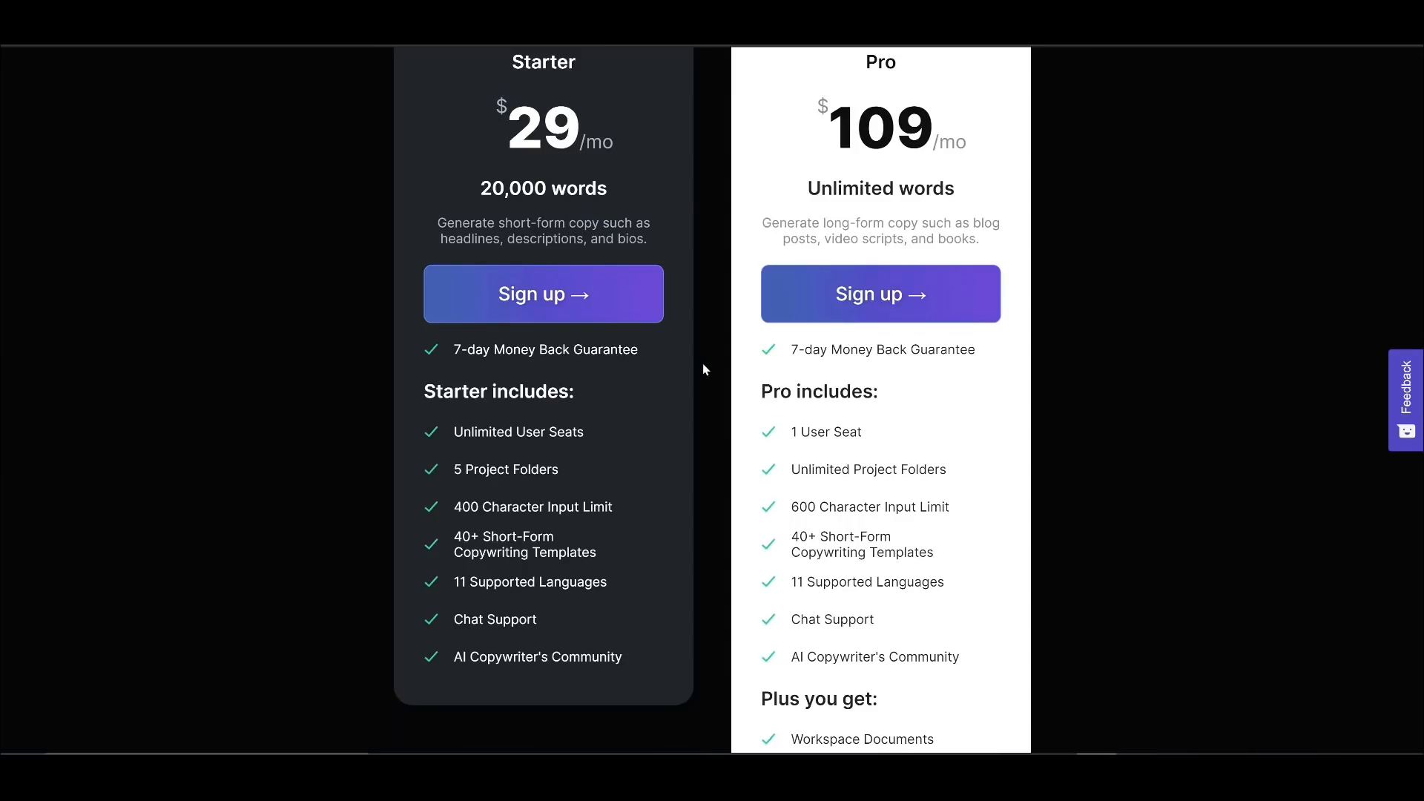
{"action": "scroll", "coordinate": [705, 370], "scroll_direction": "up", "scroll_amount": 1}
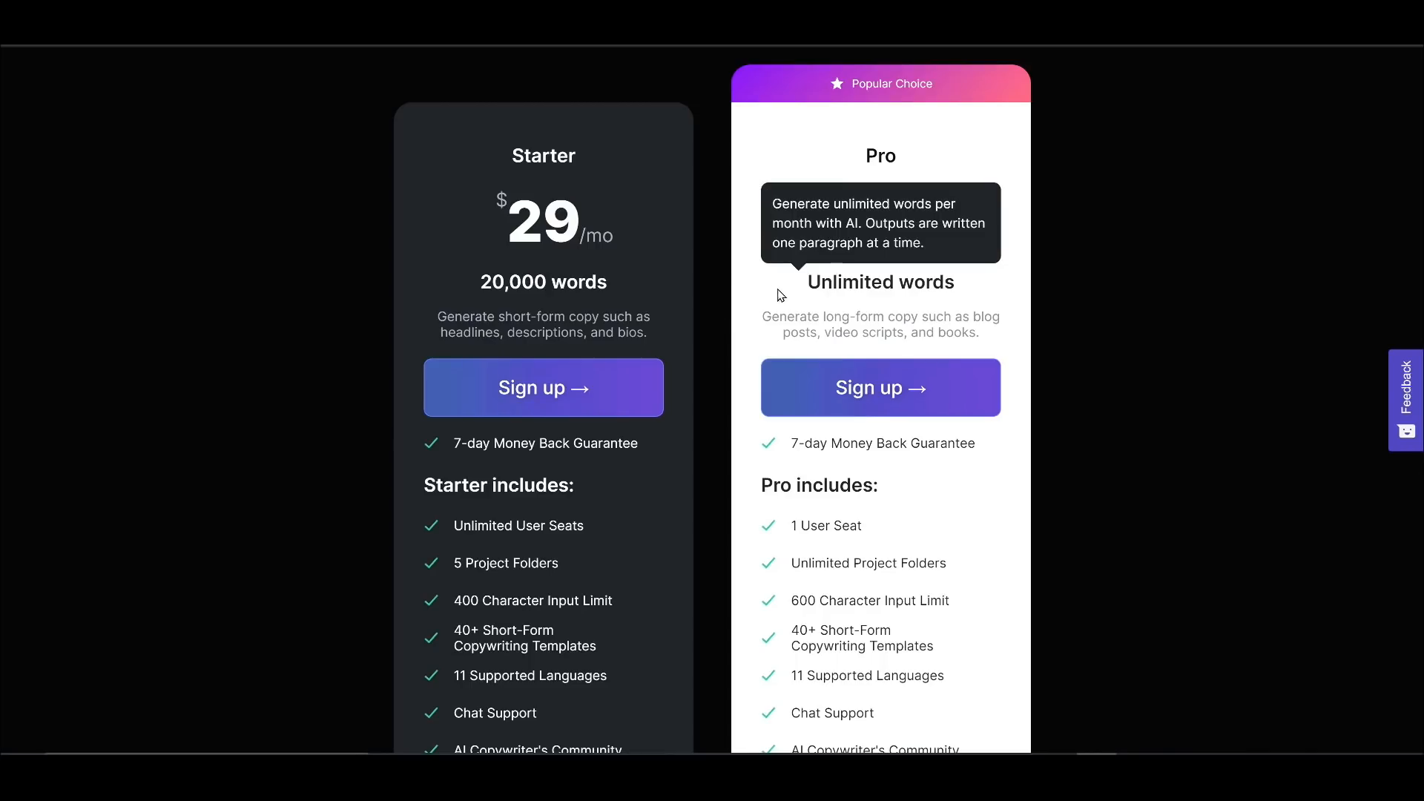
{"action": "mouse_move", "coordinate": [843, 289]}
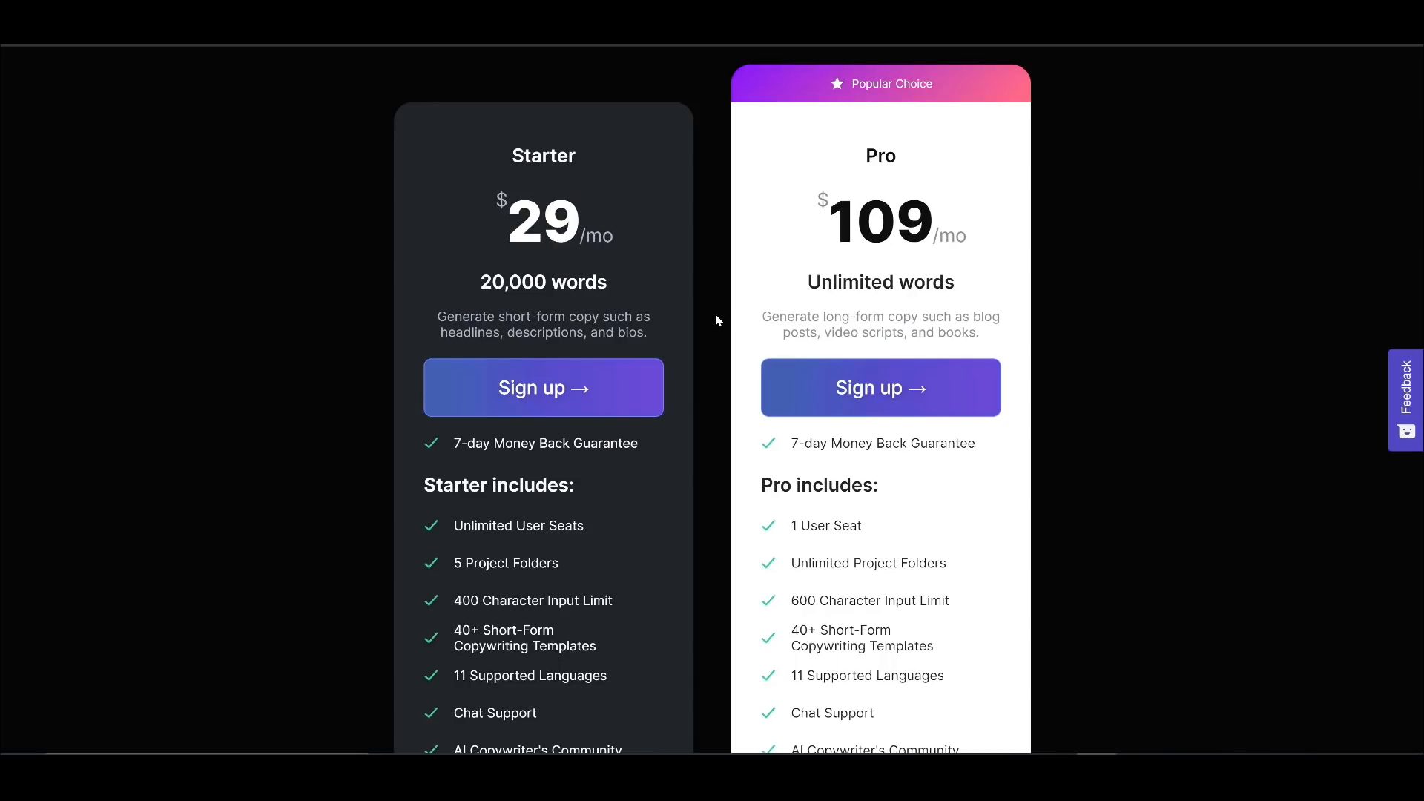
{"action": "scroll", "coordinate": [715, 321], "scroll_direction": "down", "scroll_amount": 4}
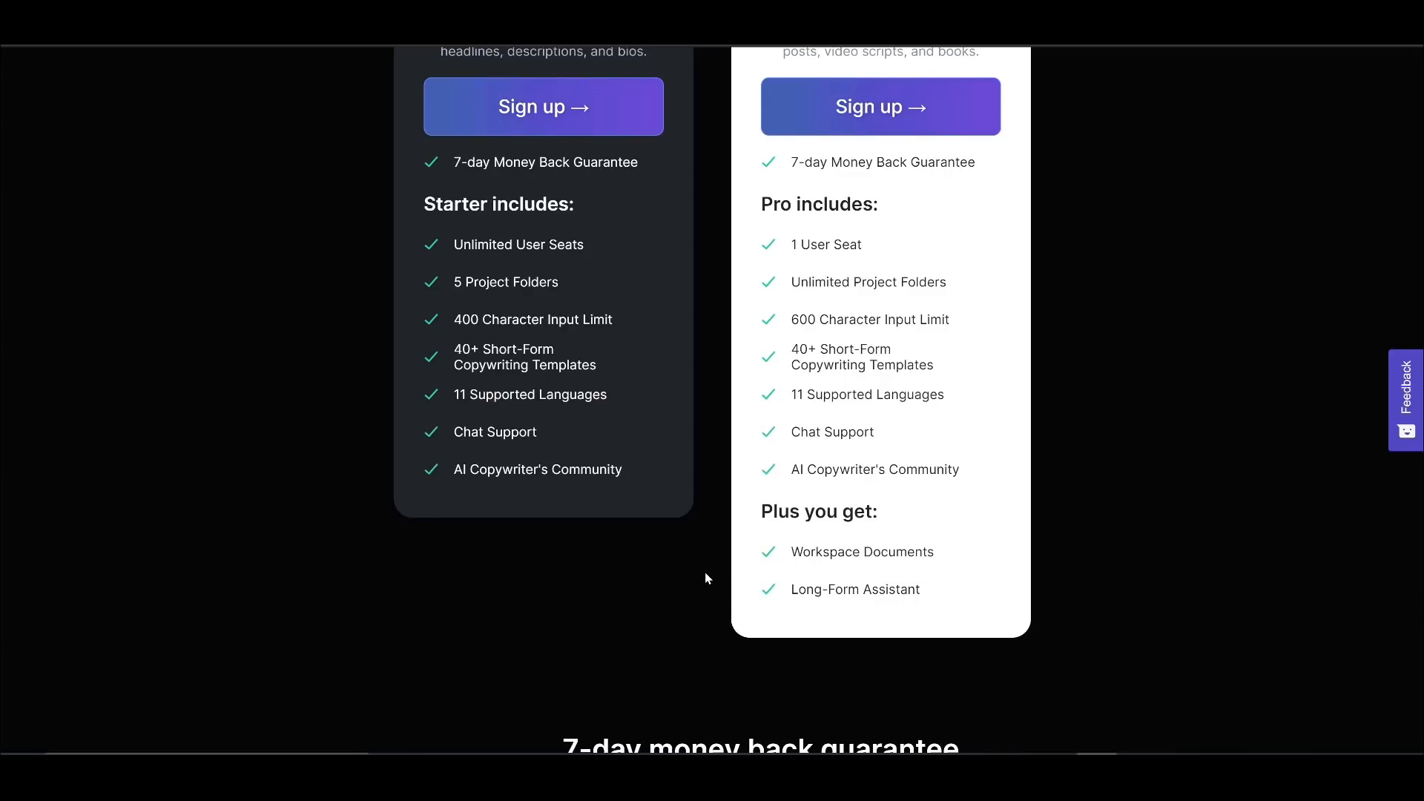
{"action": "scroll", "coordinate": [706, 574], "scroll_direction": "up", "scroll_amount": 1}
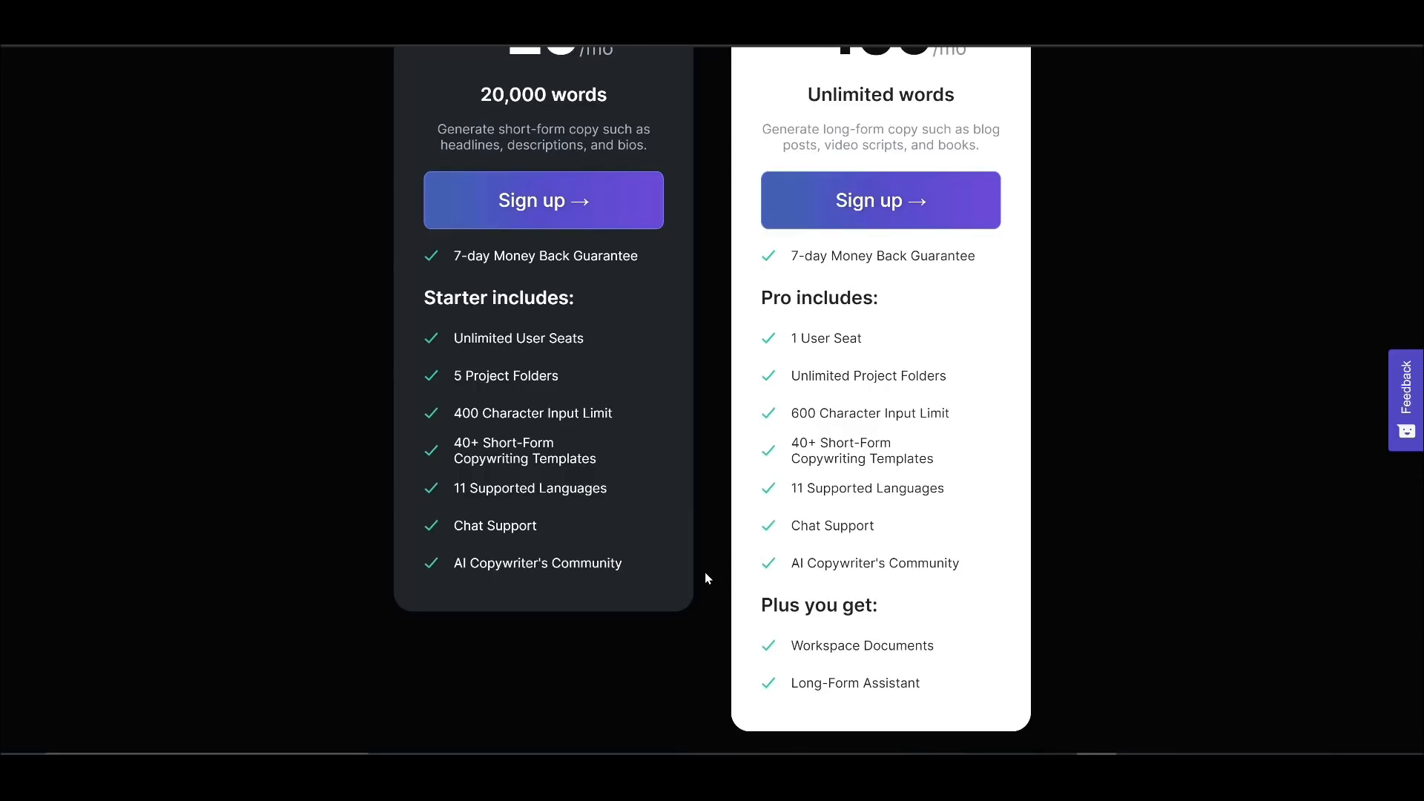
{"action": "scroll", "coordinate": [706, 577], "scroll_direction": "up", "scroll_amount": 3}
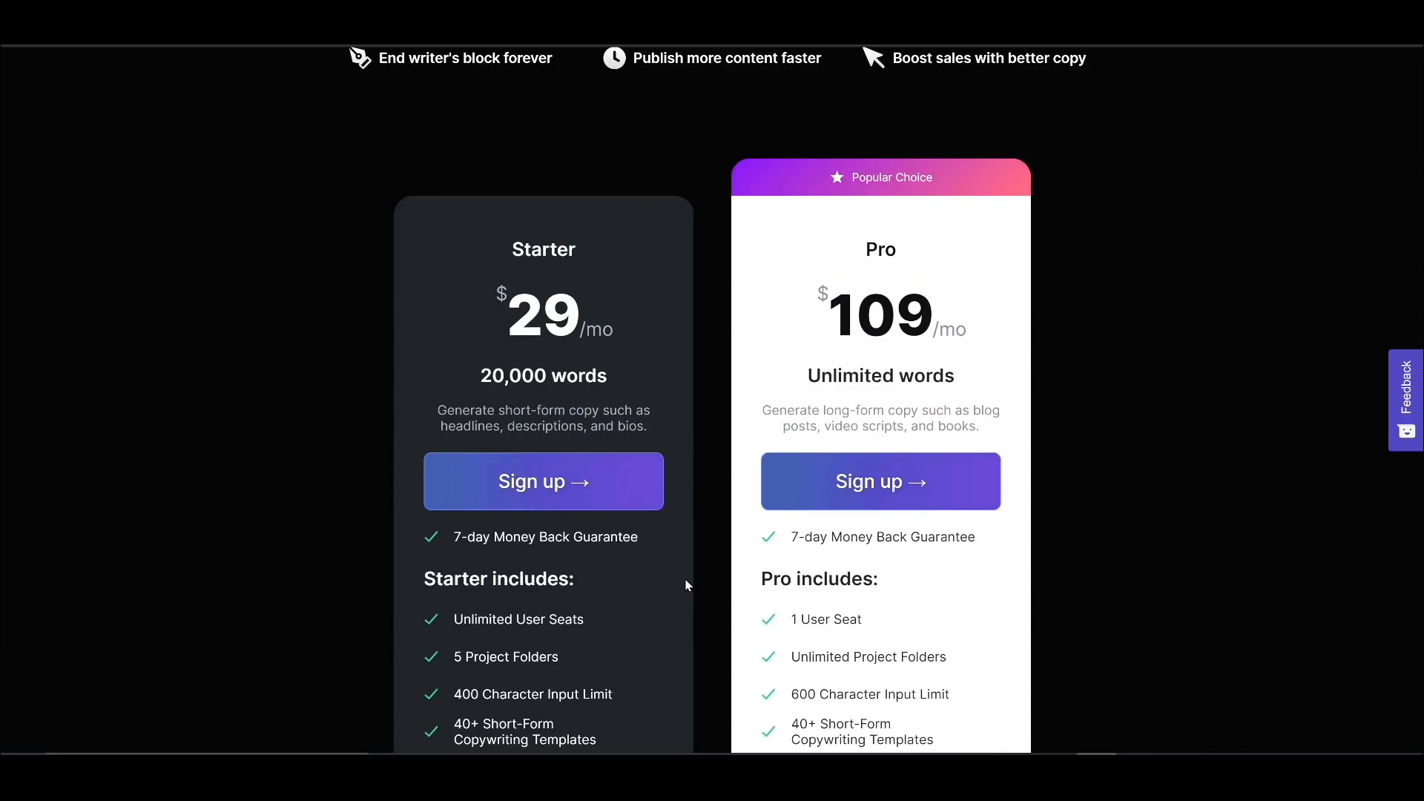
{"action": "mouse_move", "coordinate": [566, 535]}
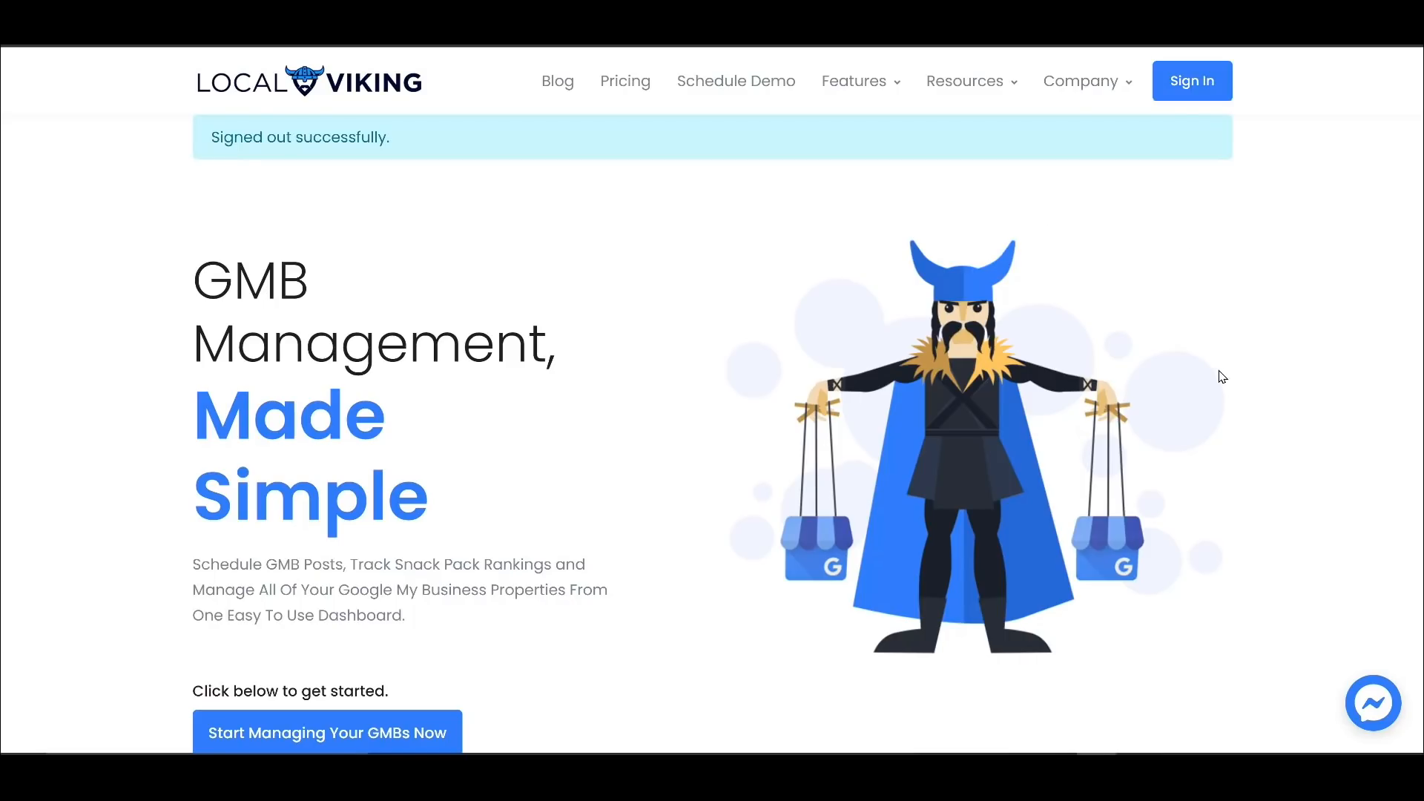
- Look over the Local Viking home page and open its pricing page to review the monthly plans
{"action": "scroll", "coordinate": [1254, 378], "scroll_direction": "down", "scroll_amount": 4}
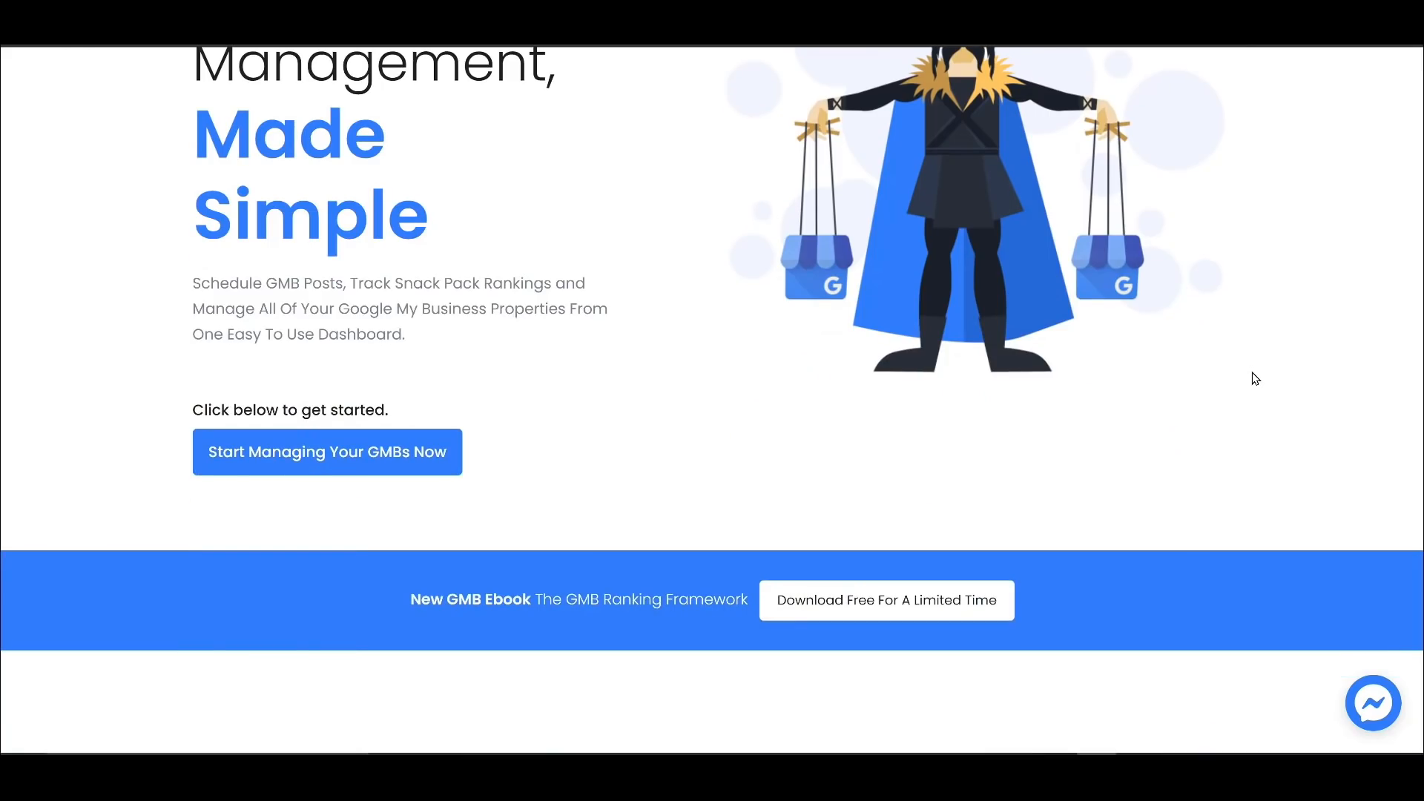
{"action": "scroll", "coordinate": [1255, 378], "scroll_direction": "up", "scroll_amount": 4}
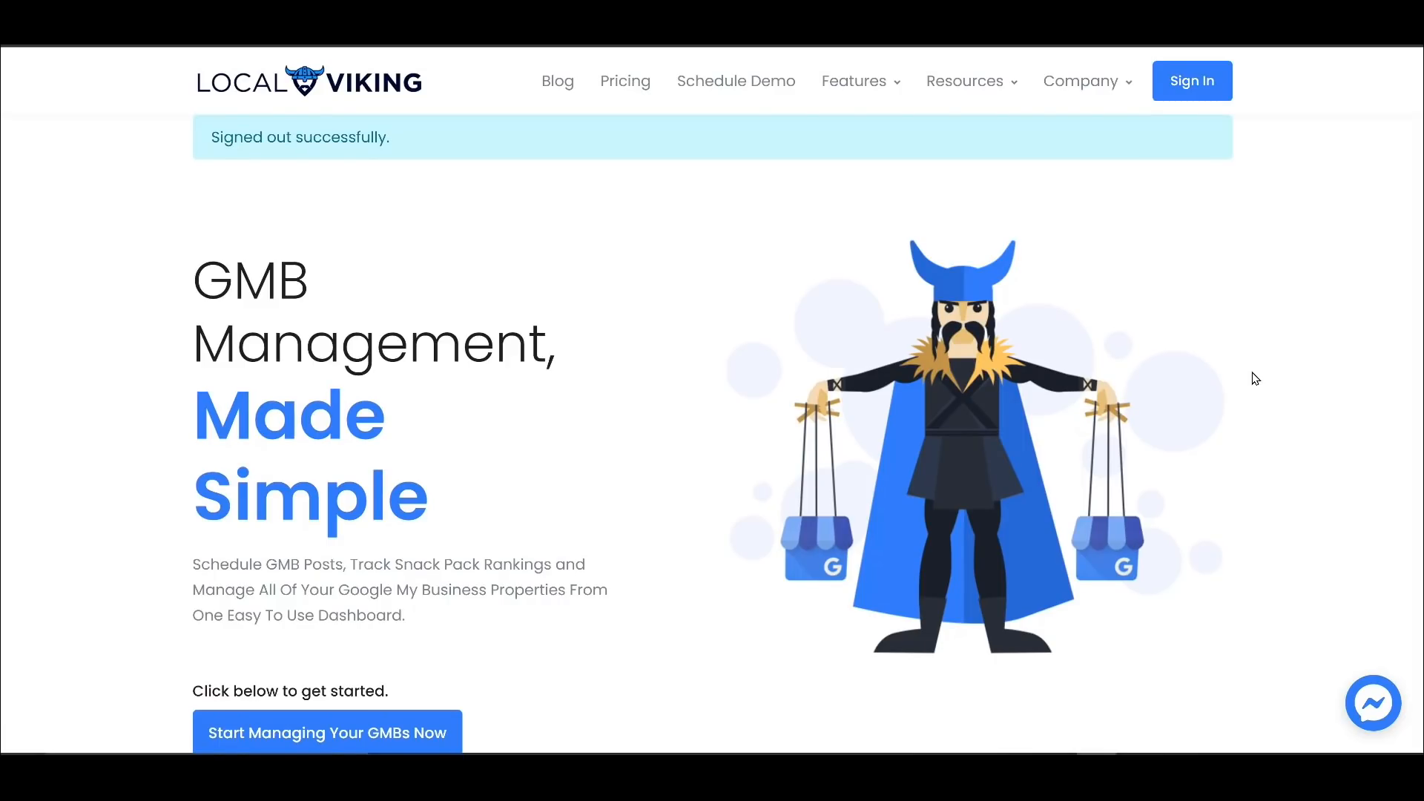
{"action": "left_click", "coordinate": [649, 89]}
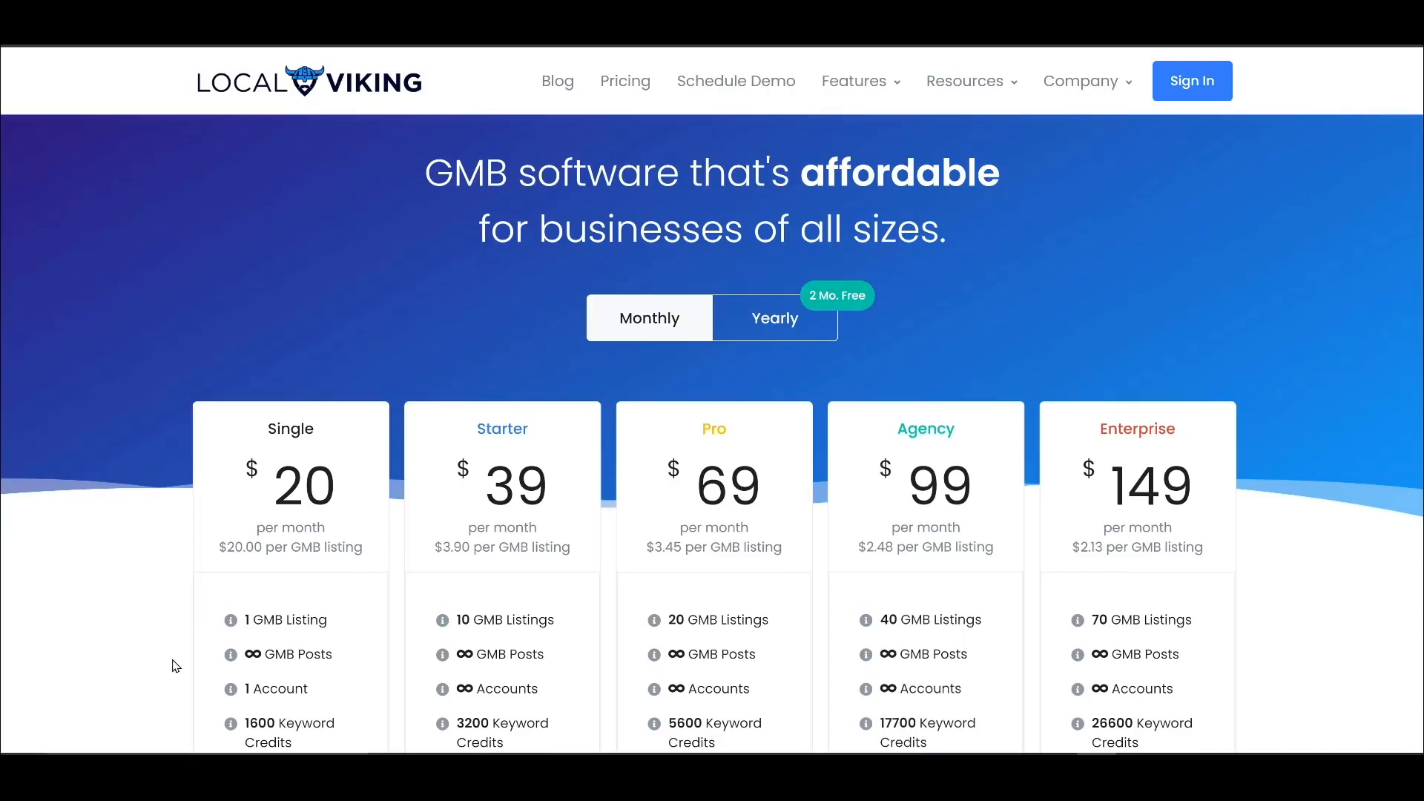
{"action": "scroll", "coordinate": [310, 519], "scroll_direction": "down", "scroll_amount": 1}
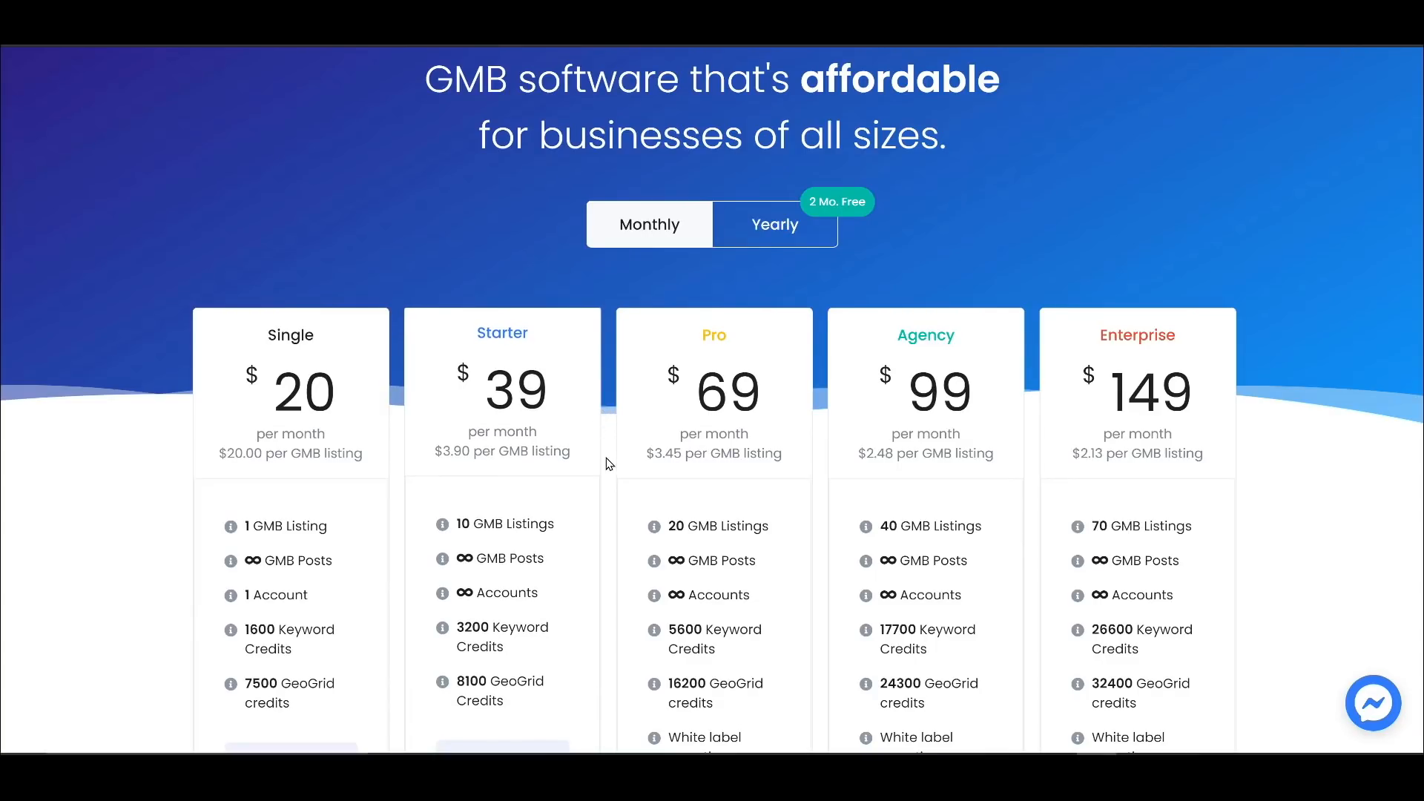
{"action": "scroll", "coordinate": [600, 474], "scroll_direction": "up", "scroll_amount": 1}
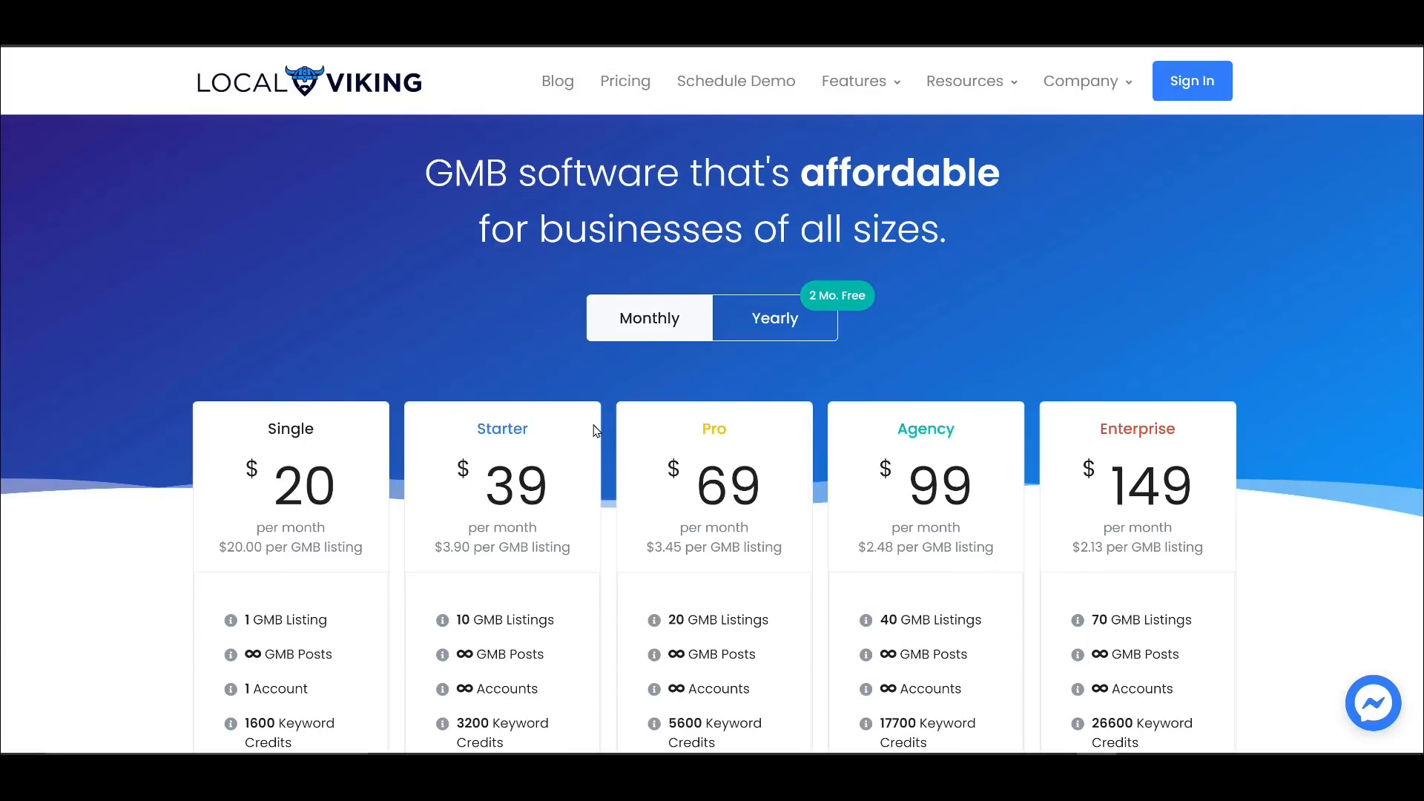
- View the sign-up form for Local Viking's Starter plan and return to the plan overview
{"action": "scroll", "coordinate": [575, 476], "scroll_direction": "down", "scroll_amount": 5}
{"action": "left_click", "coordinate": [518, 385]}
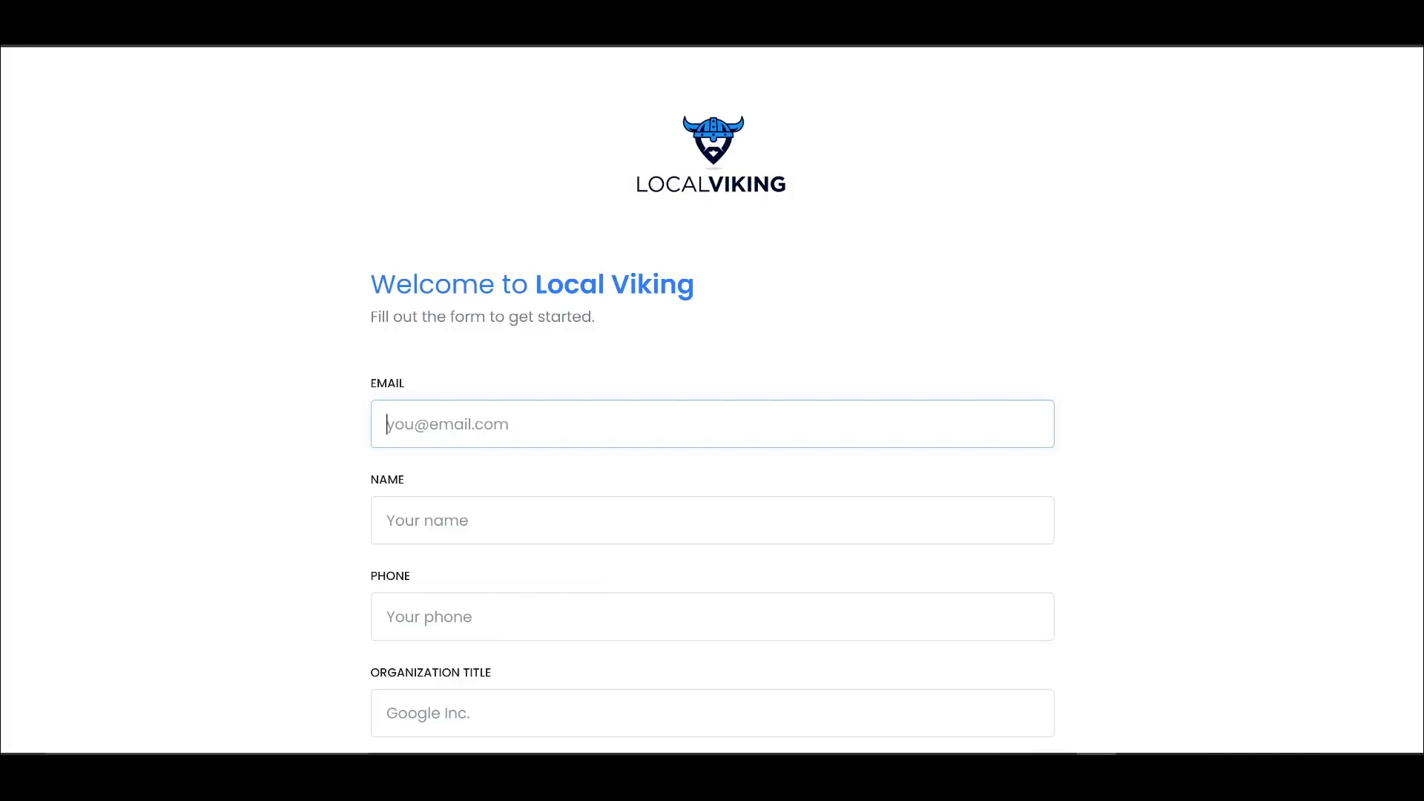
{"action": "left_click", "coordinate": [21, 32]}
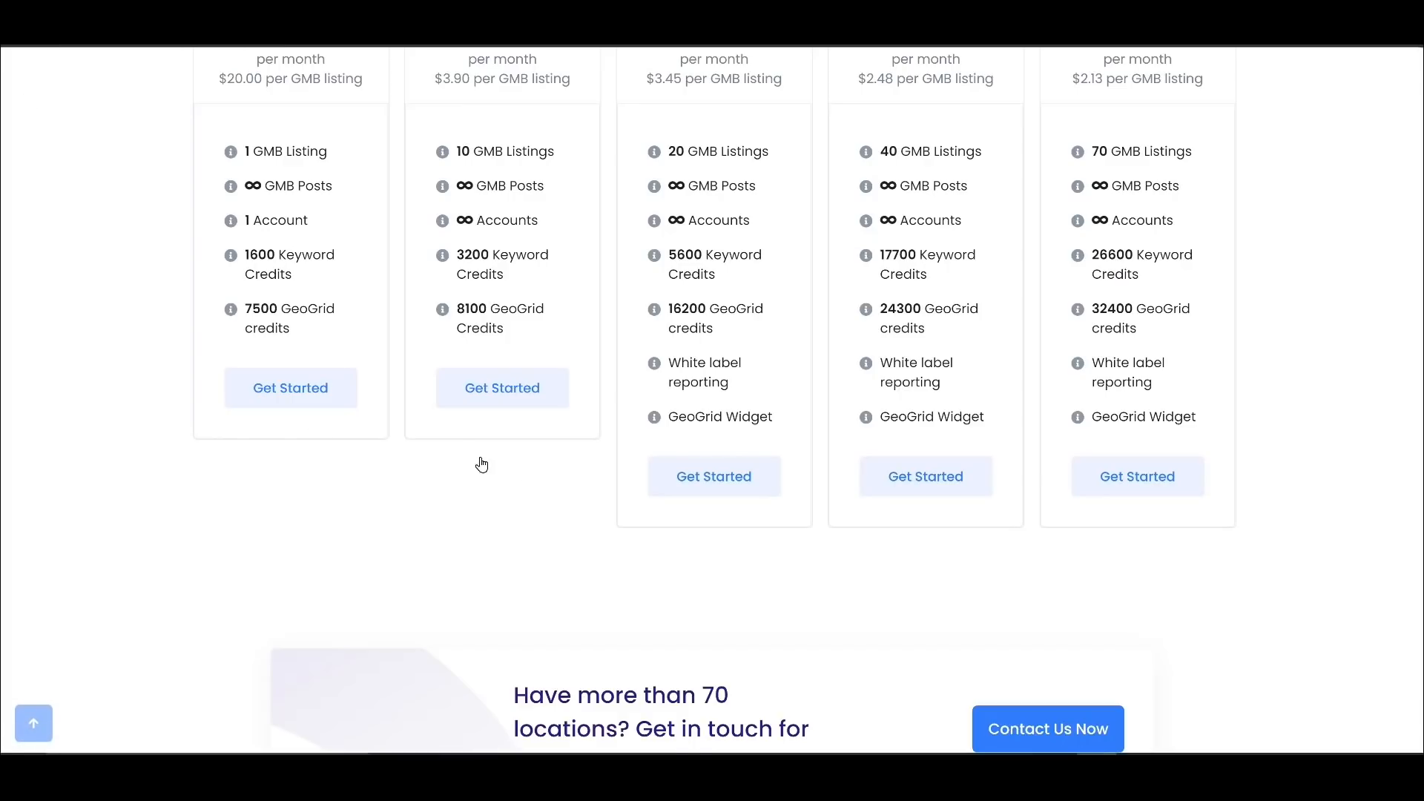
{"action": "scroll", "coordinate": [1272, 434], "scroll_direction": "up", "scroll_amount": 4}
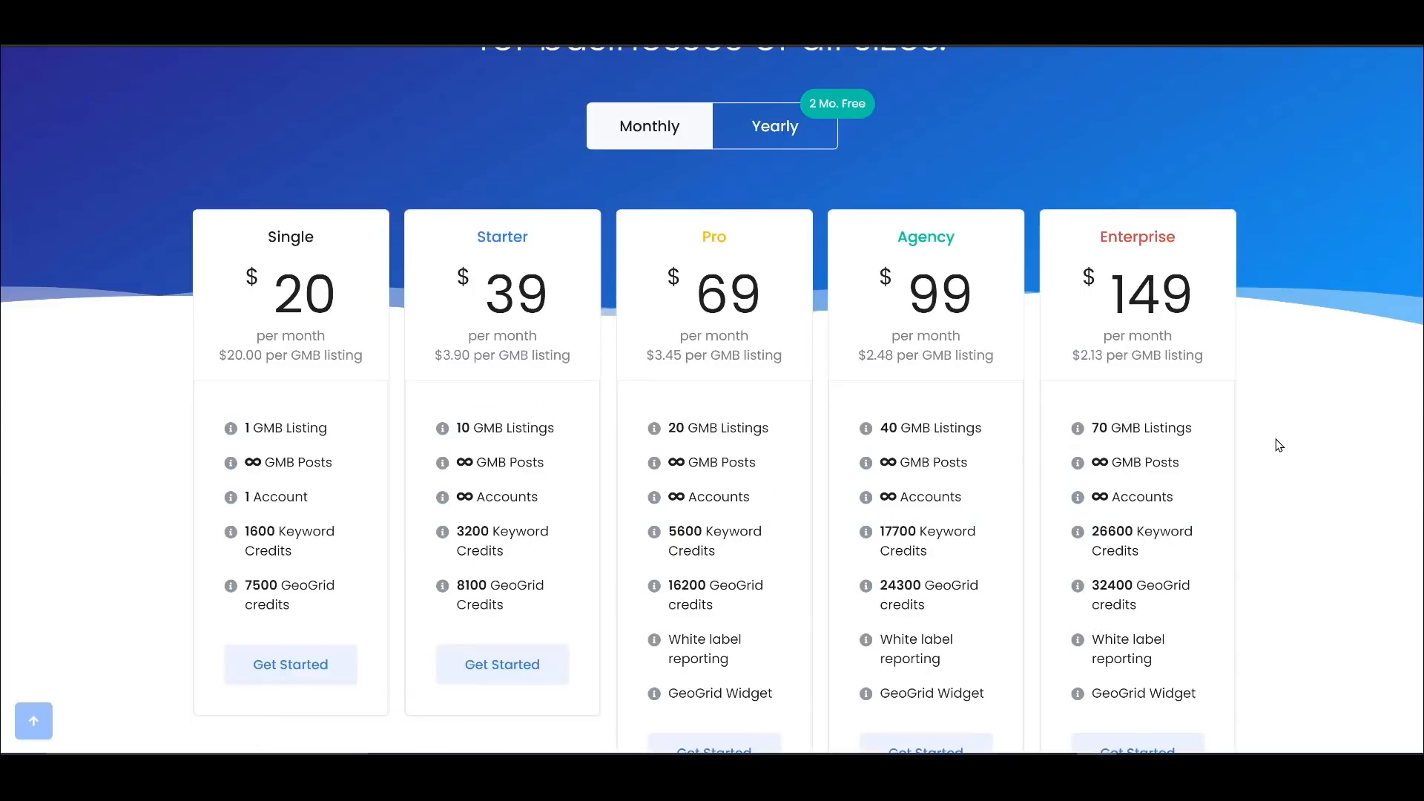
{"action": "scroll", "coordinate": [1279, 445], "scroll_direction": "up", "scroll_amount": 3}
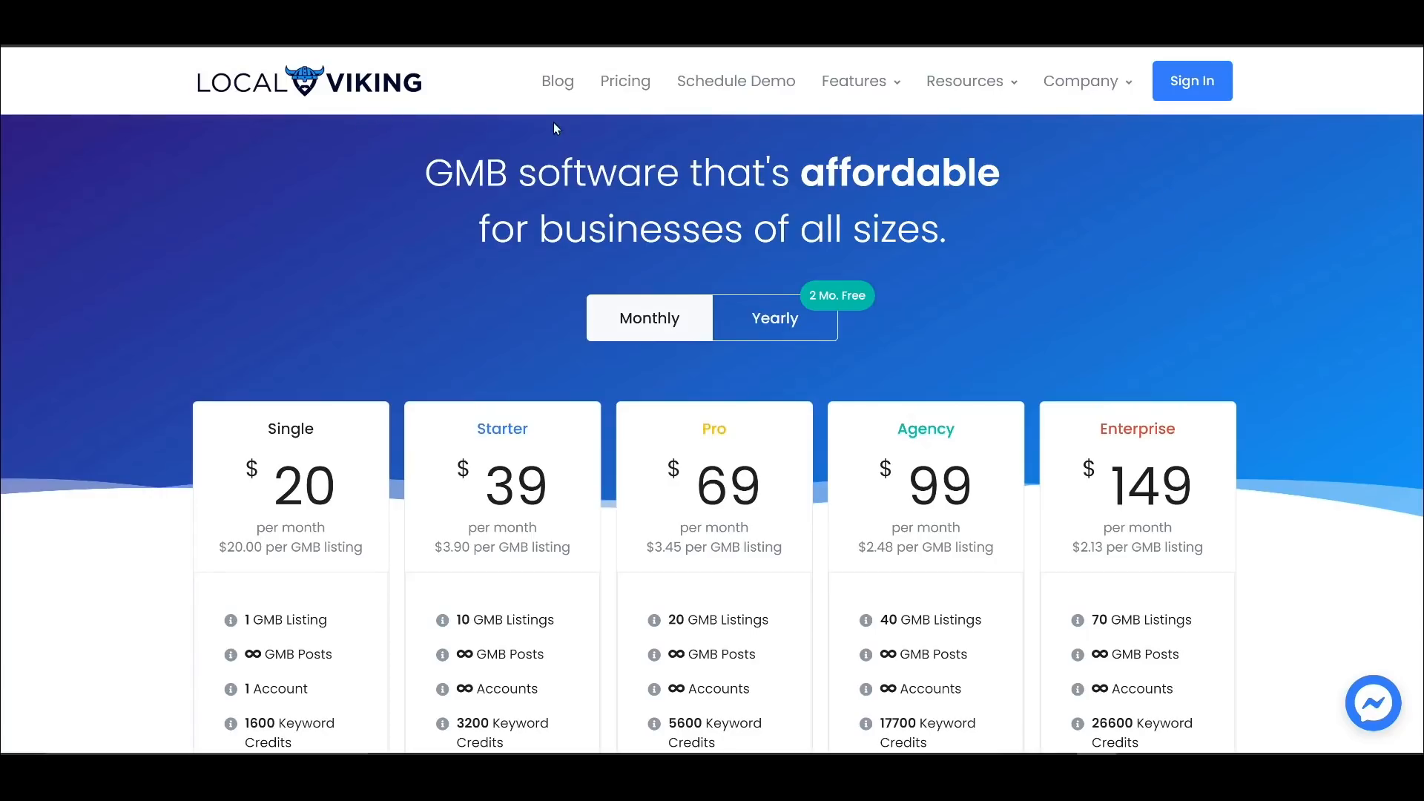
- Log in to the existing Local Viking account and open its connected Google accounts
{"action": "left_click", "coordinate": [1202, 88]}
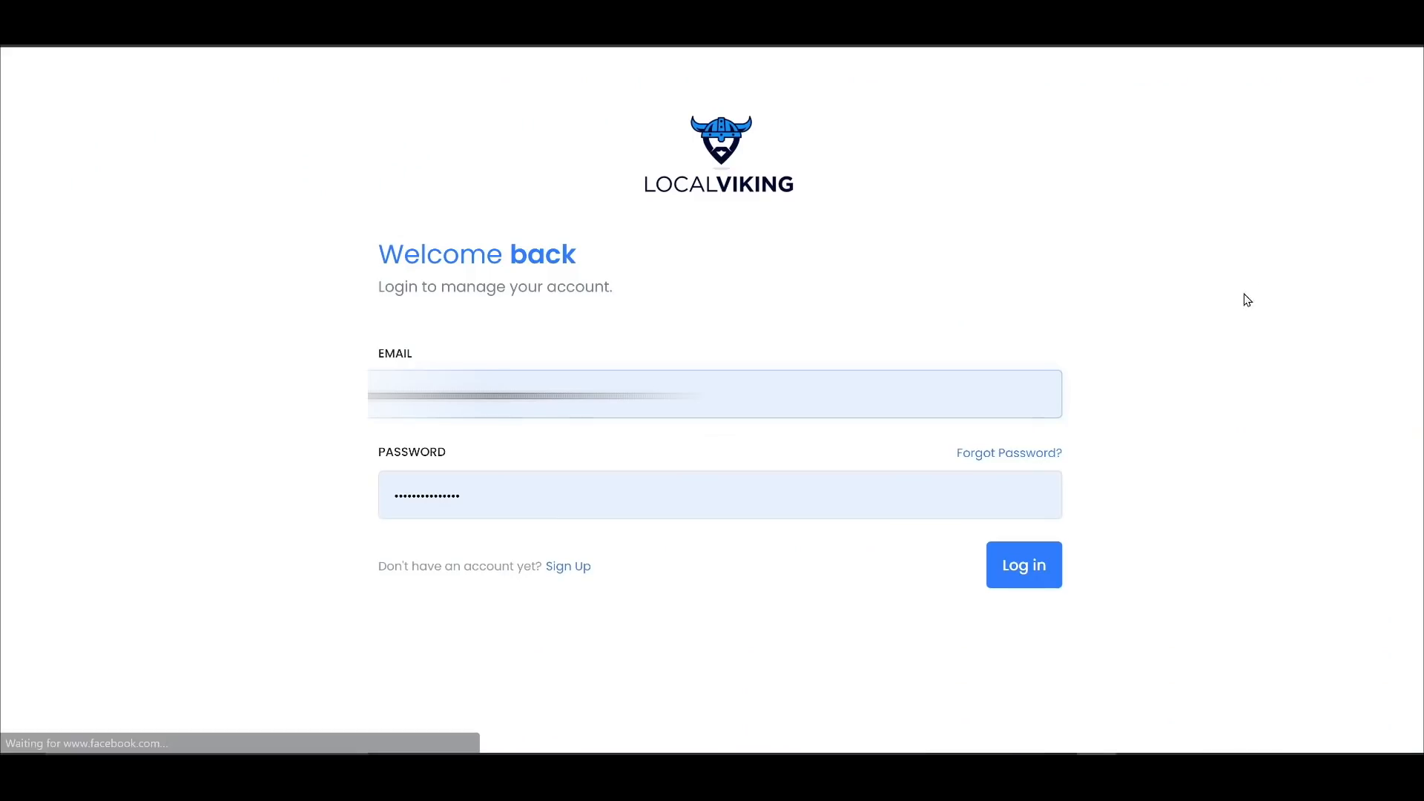
{"action": "left_click", "coordinate": [1034, 587]}
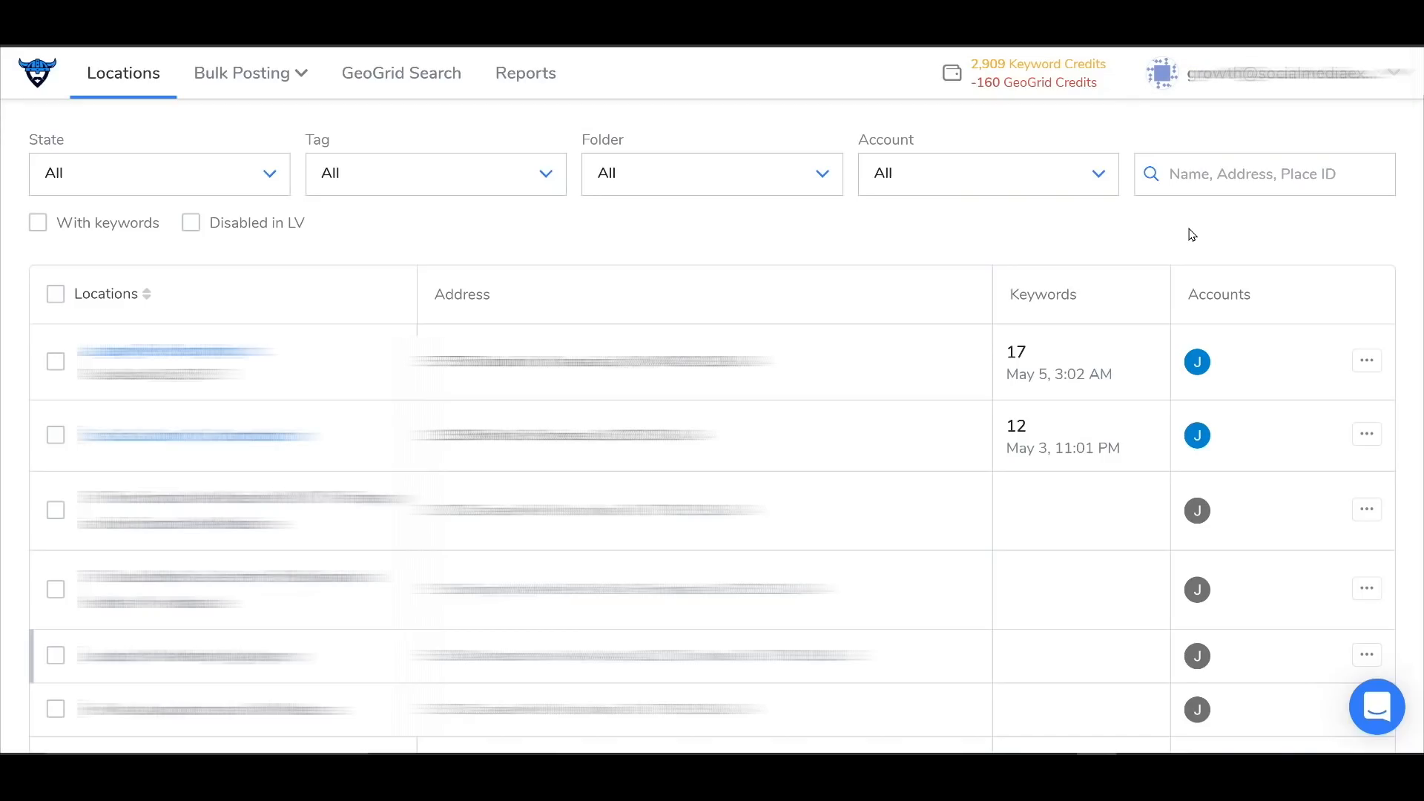
{"action": "left_click", "coordinate": [1397, 75]}
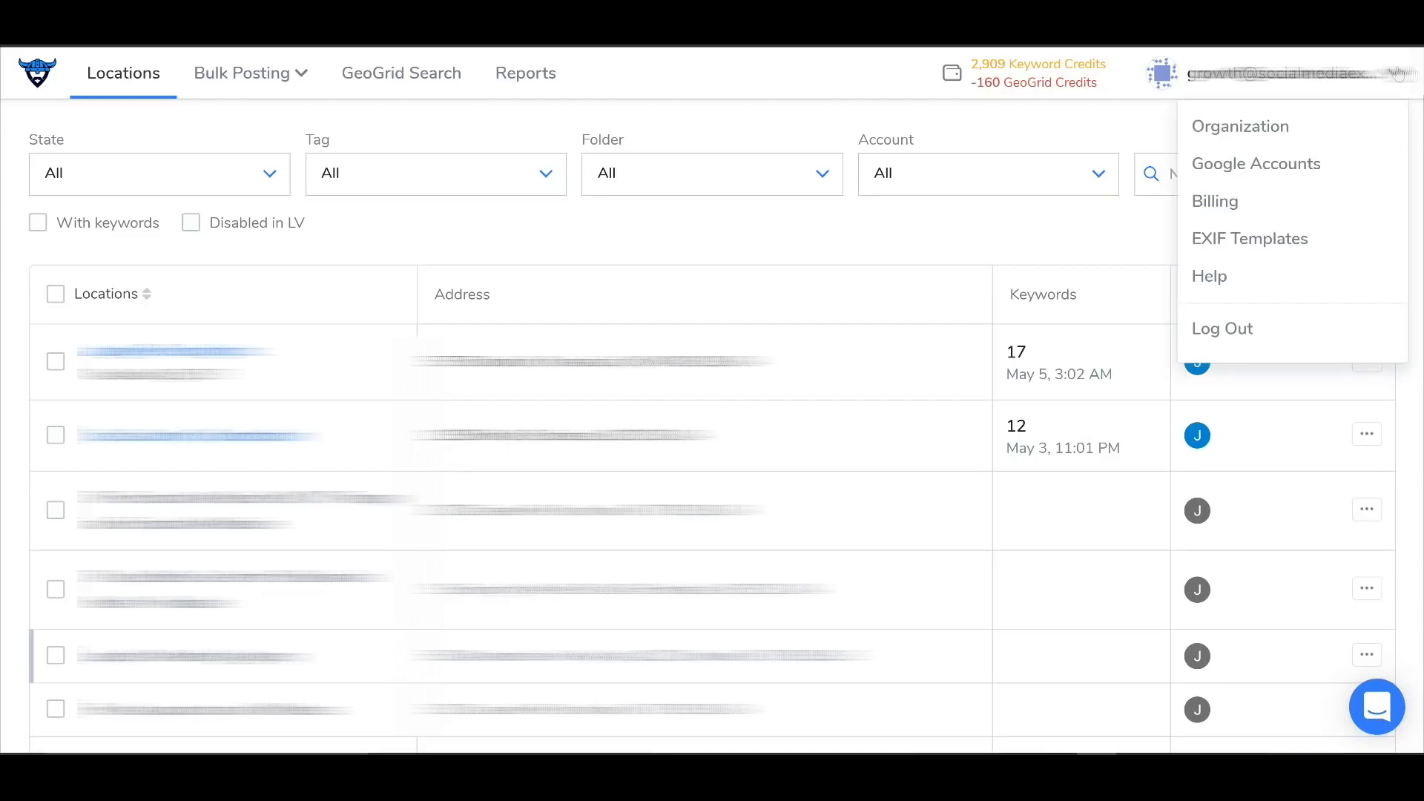
{"action": "left_click", "coordinate": [1299, 162]}
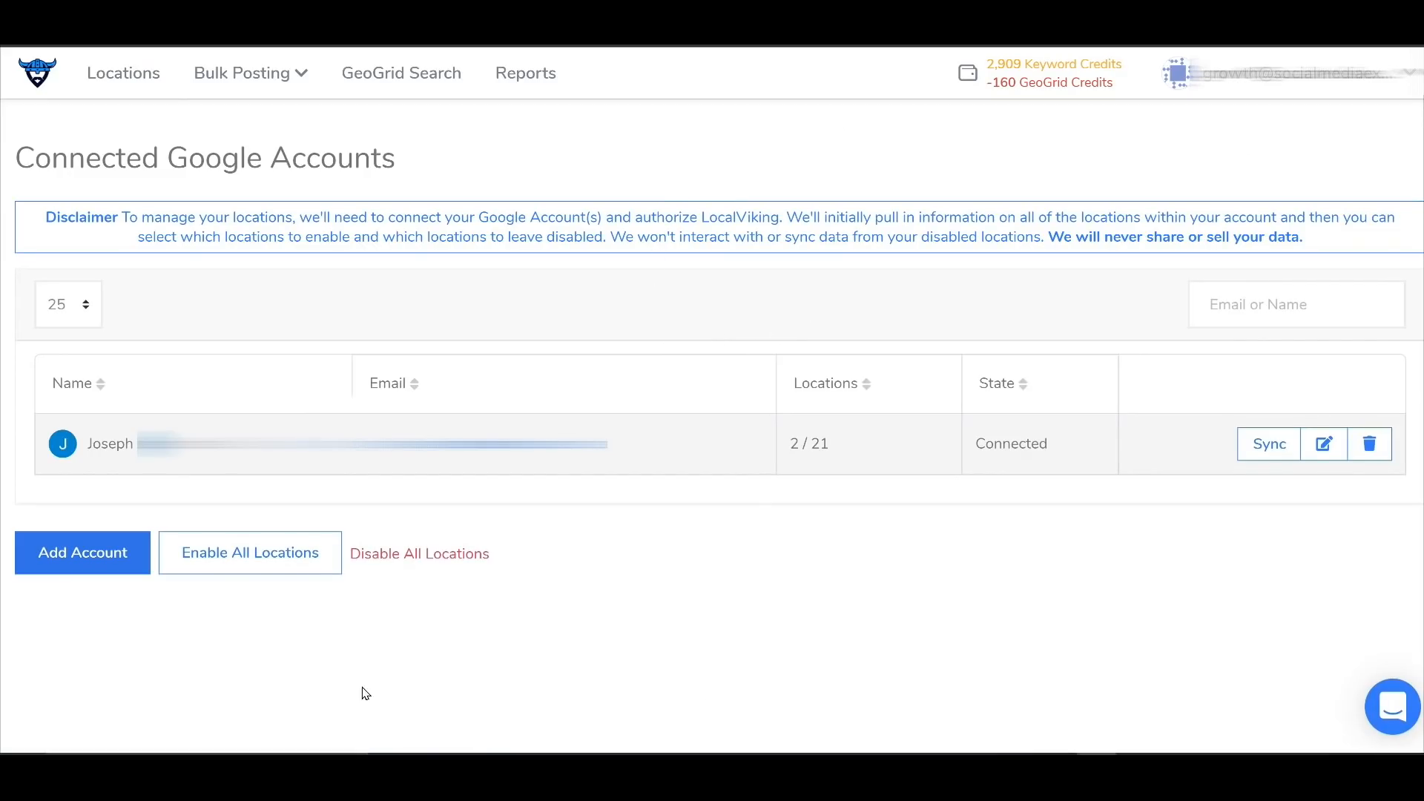
- Connect a Google account with access to its business listings and enable the third location in its list
{"action": "left_click", "coordinate": [82, 567]}
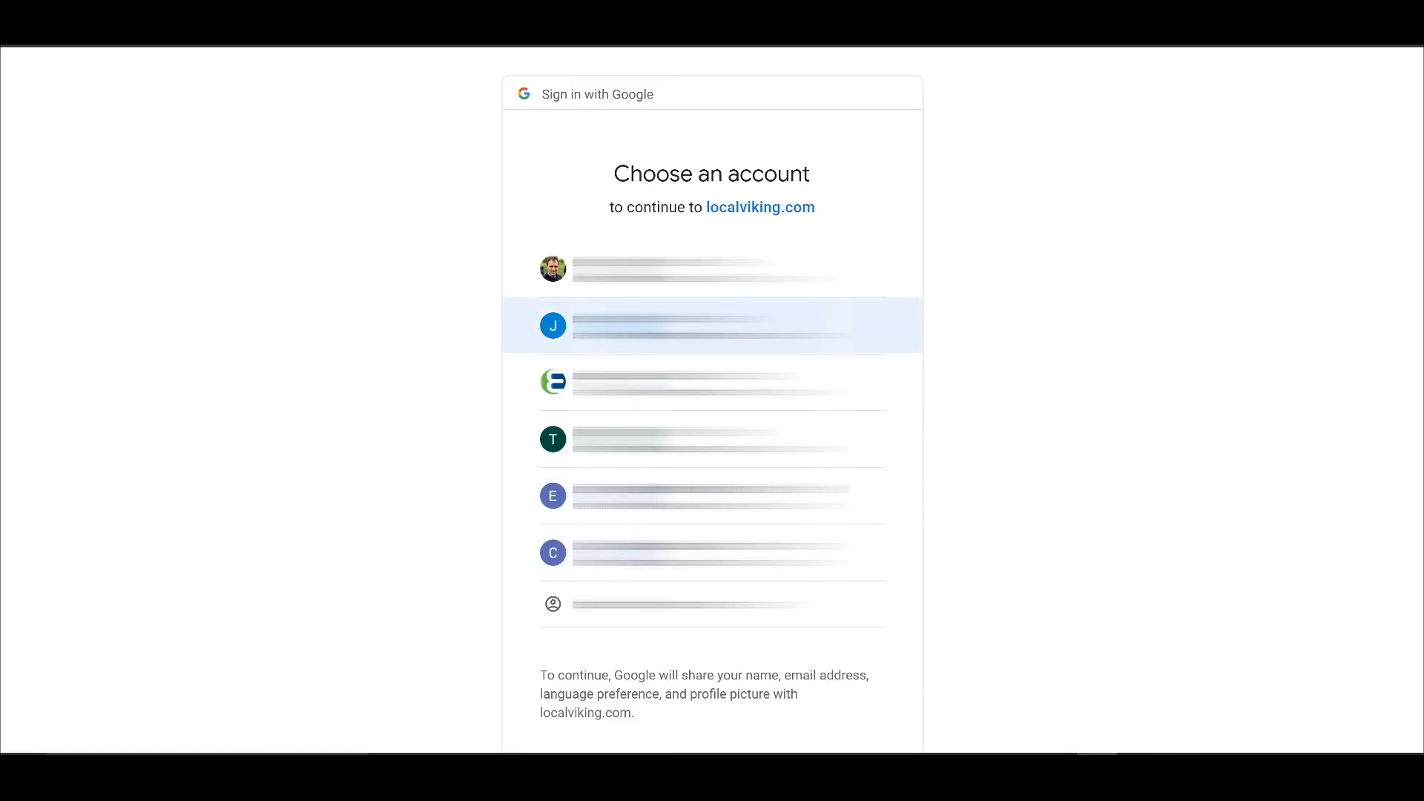
{"action": "left_click", "coordinate": [705, 326]}
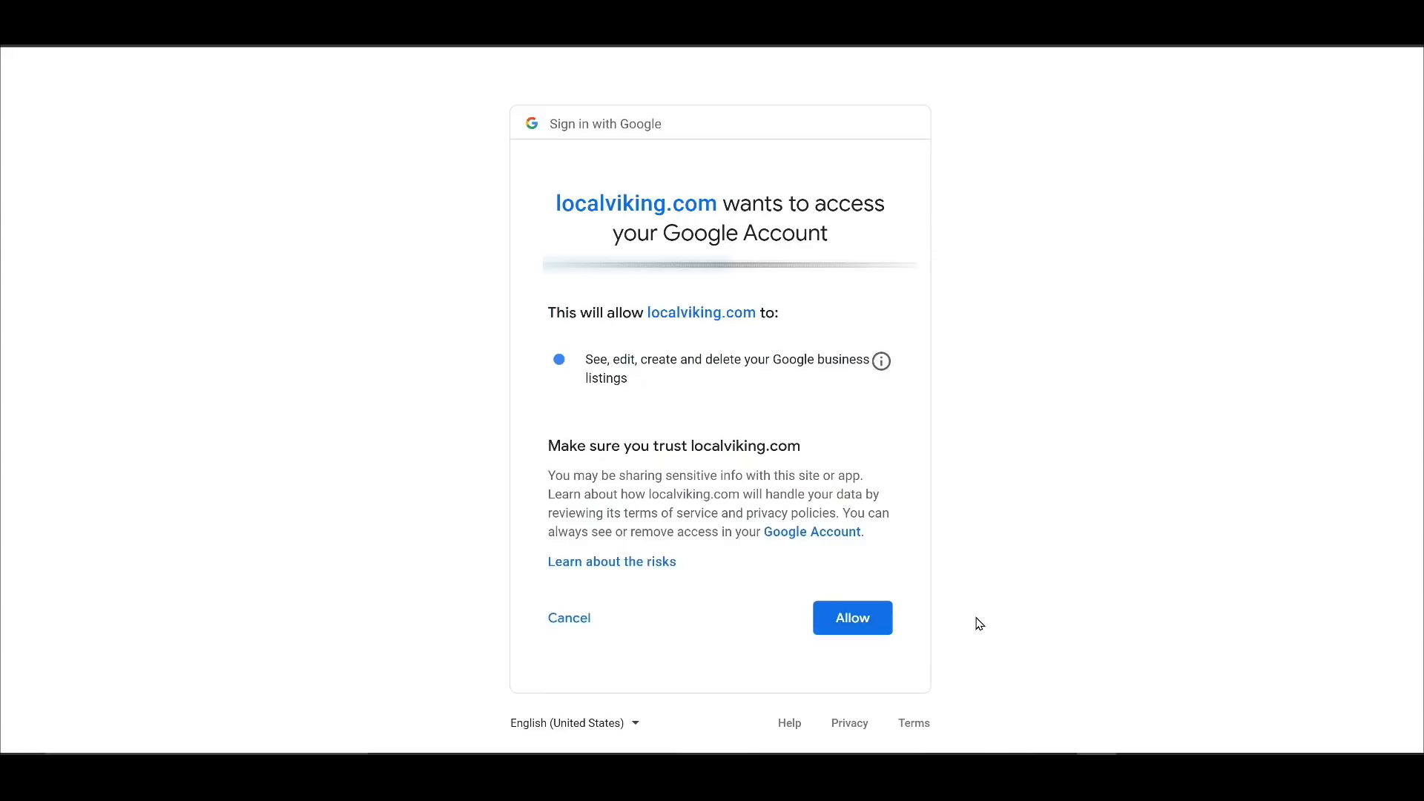
{"action": "left_click", "coordinate": [857, 624]}
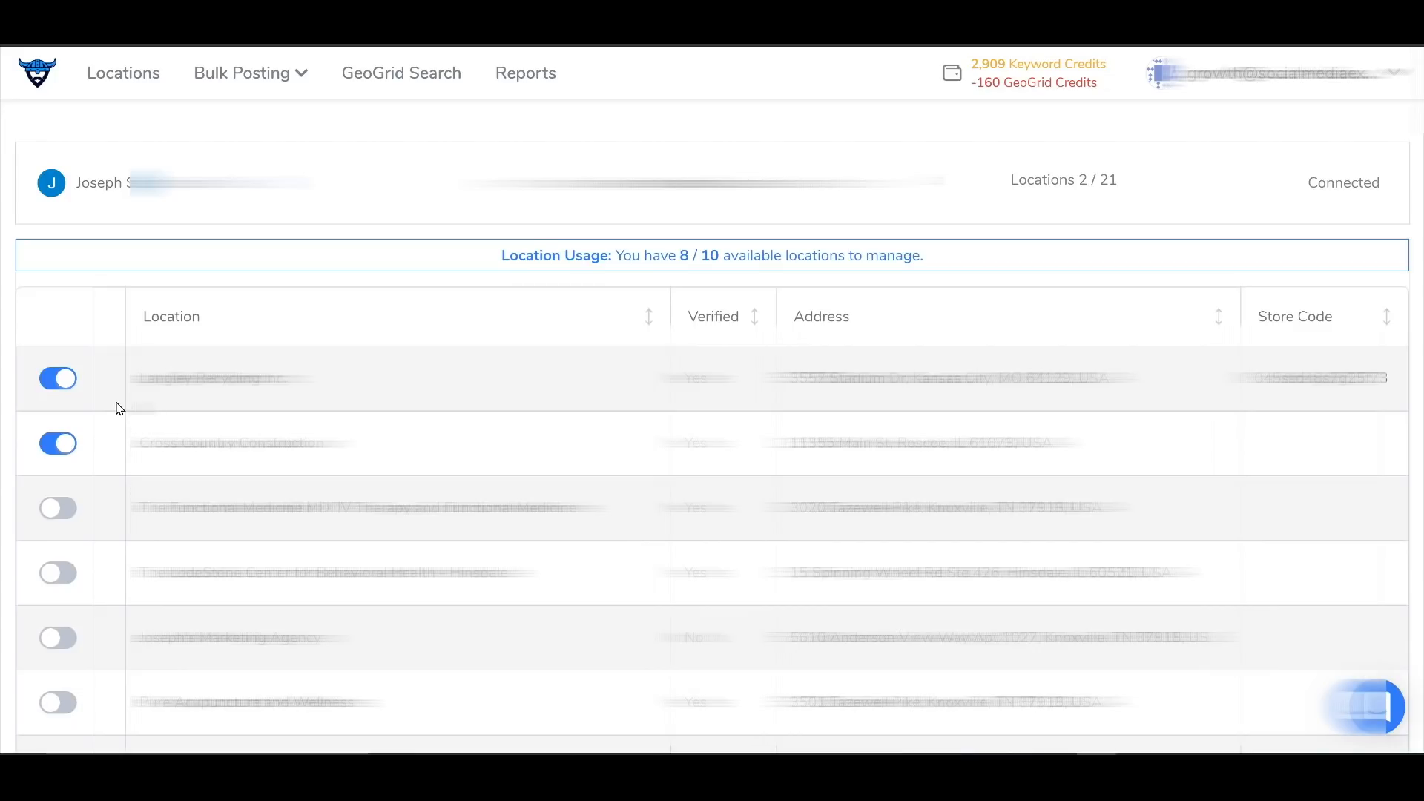
{"action": "left_click", "coordinate": [57, 509]}
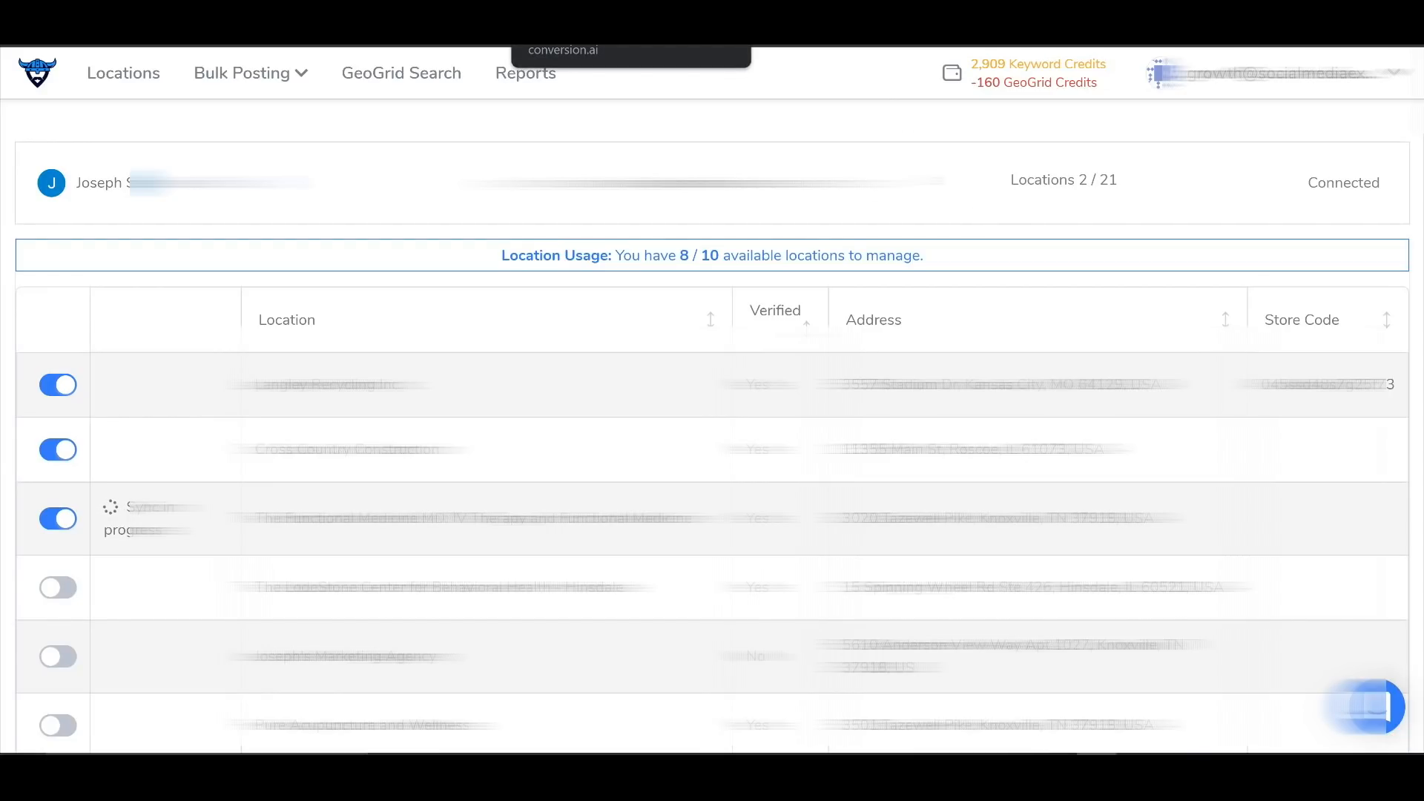
- Switch to Conversion.ai, sign in to the account and look through the copywriting templates
{"action": "left_click", "coordinate": [571, 15]}
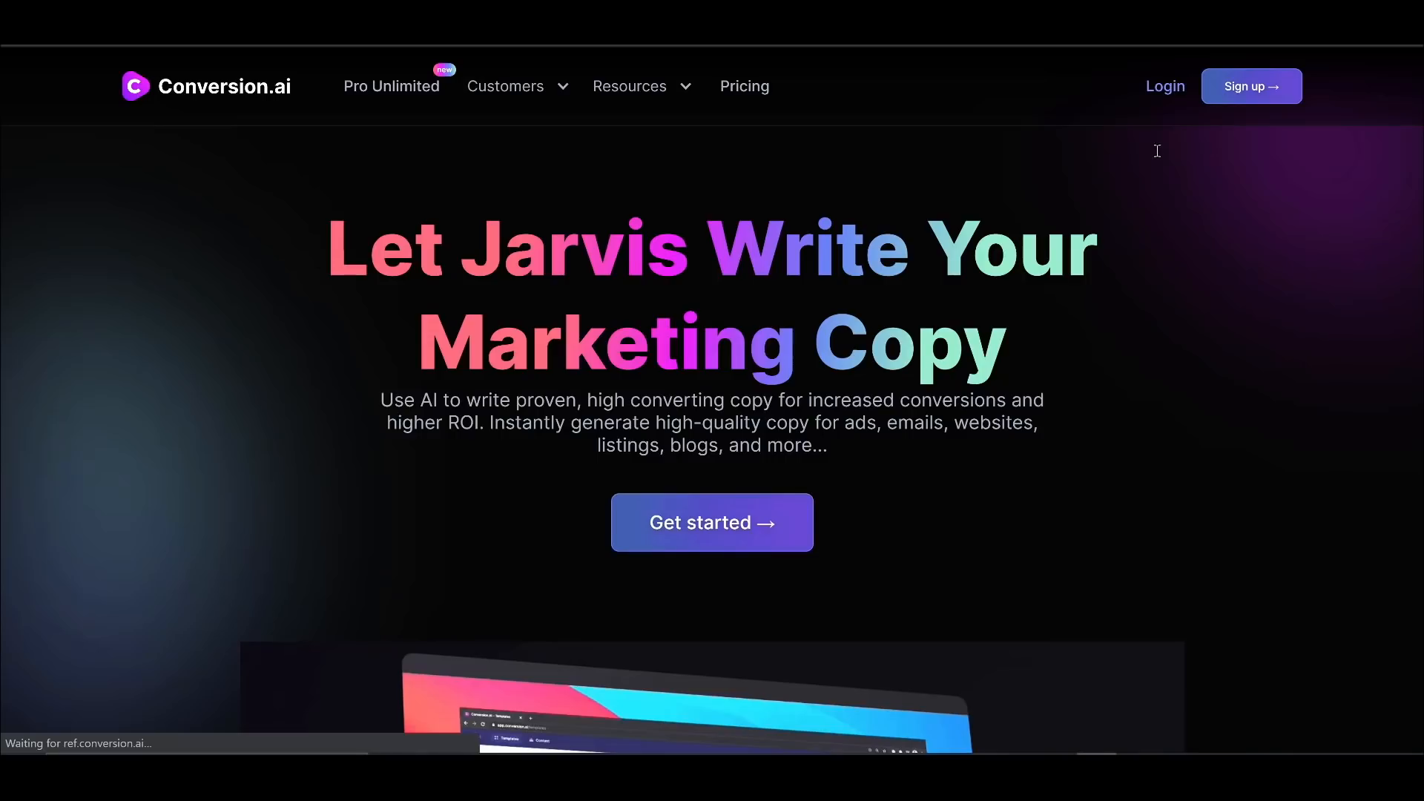
{"action": "left_click", "coordinate": [1155, 90]}
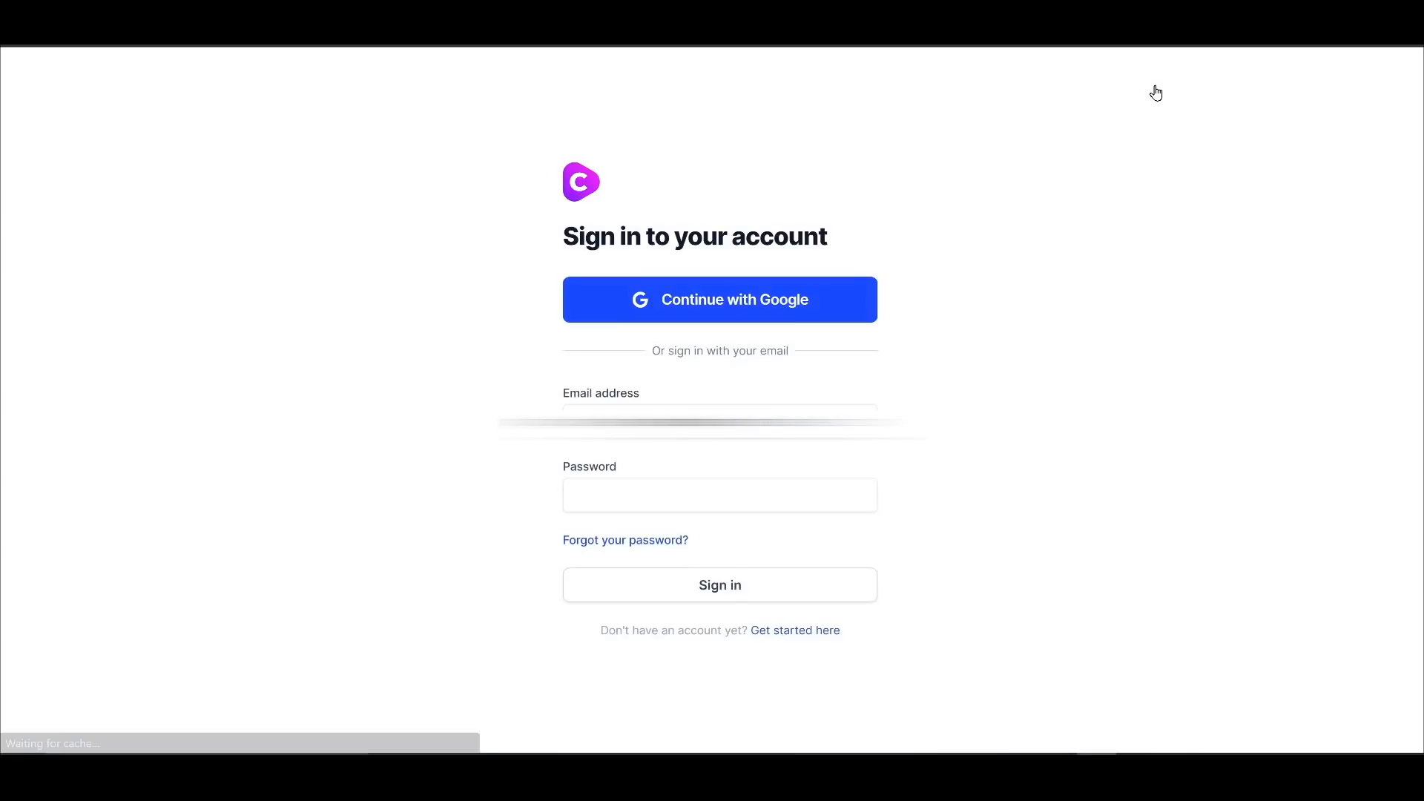
{"action": "left_click", "coordinate": [702, 585]}
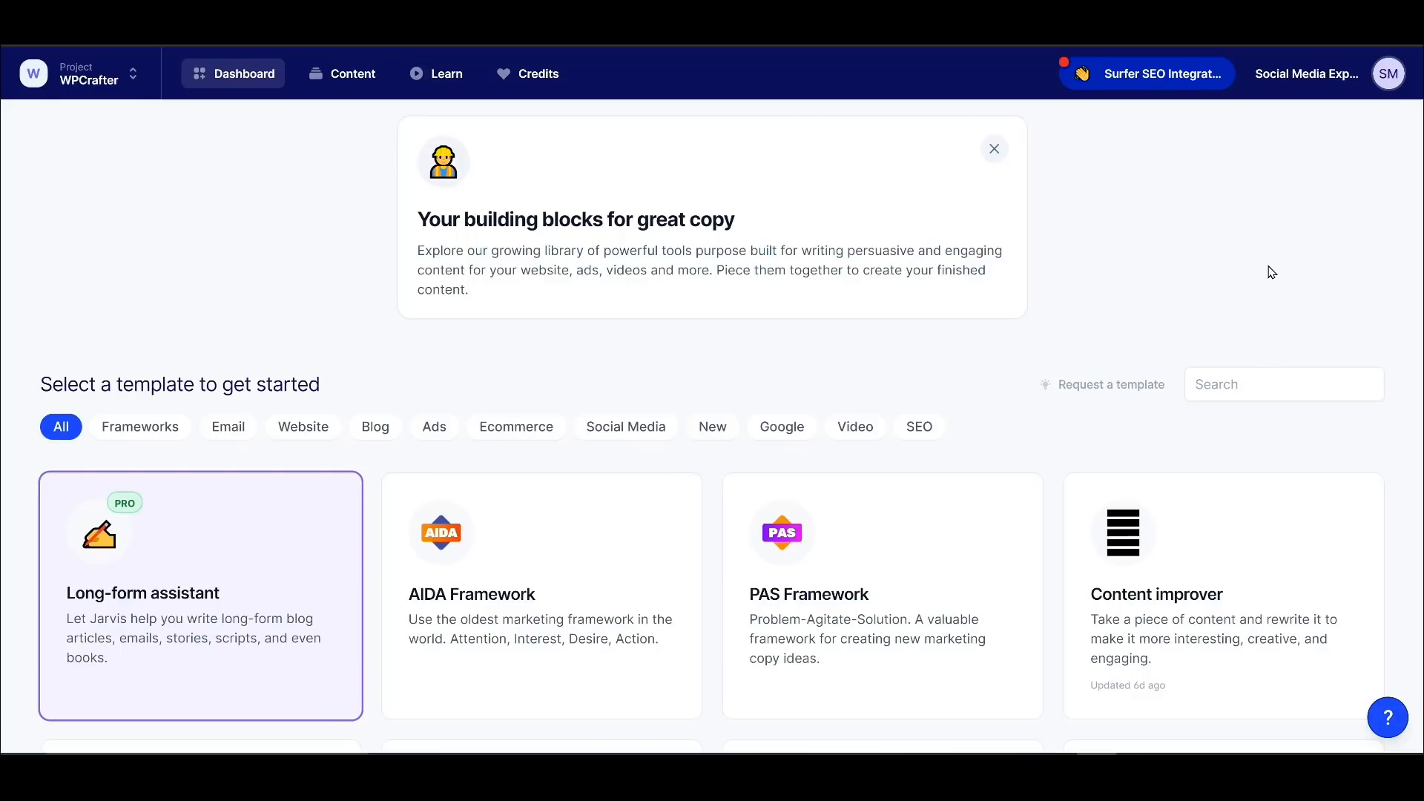
{"action": "scroll", "coordinate": [416, 471], "scroll_direction": "down", "scroll_amount": 4}
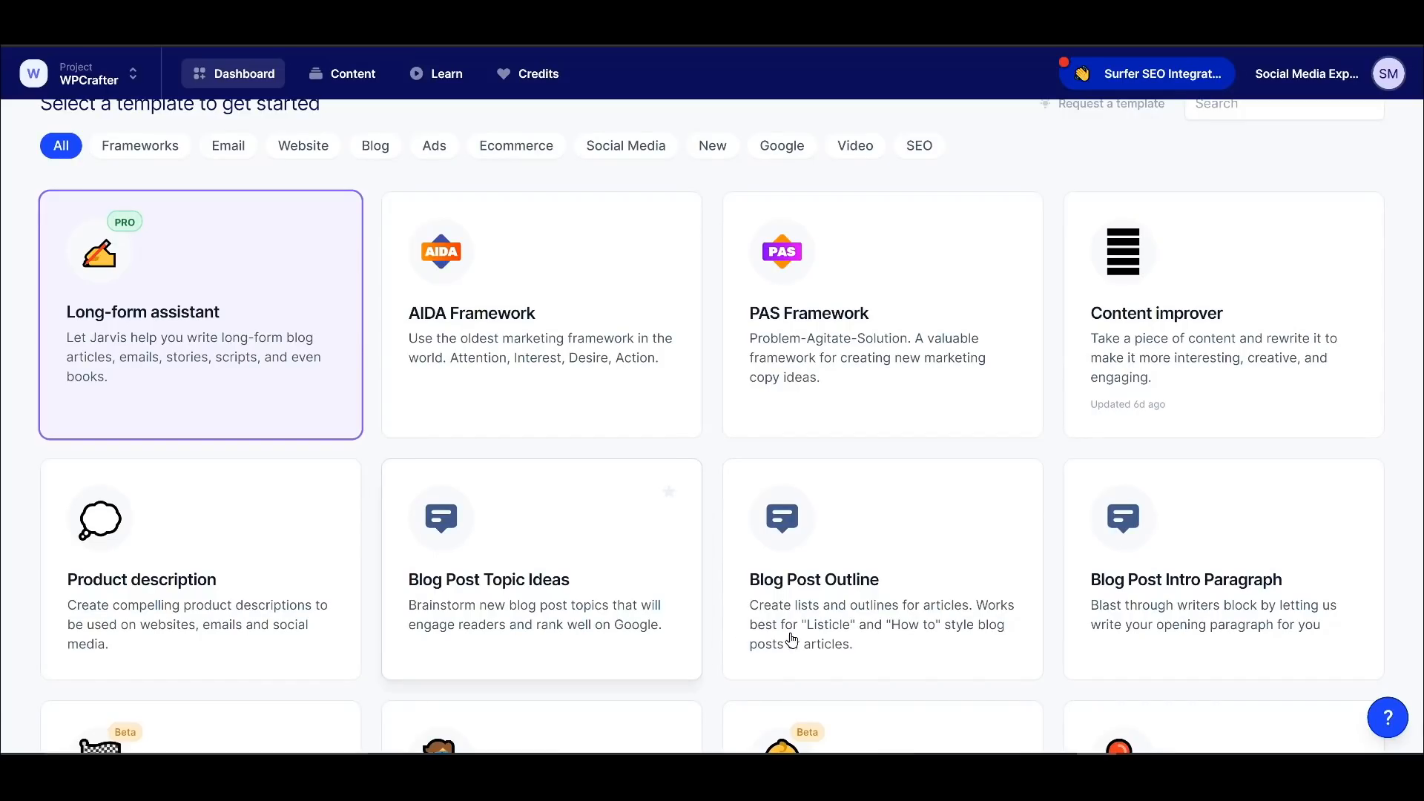
- Browse the copywriting templates, filter them to the Google category, and look over the Google ads and Google My Business templates
{"action": "scroll", "coordinate": [891, 618], "scroll_direction": "down", "scroll_amount": 4}
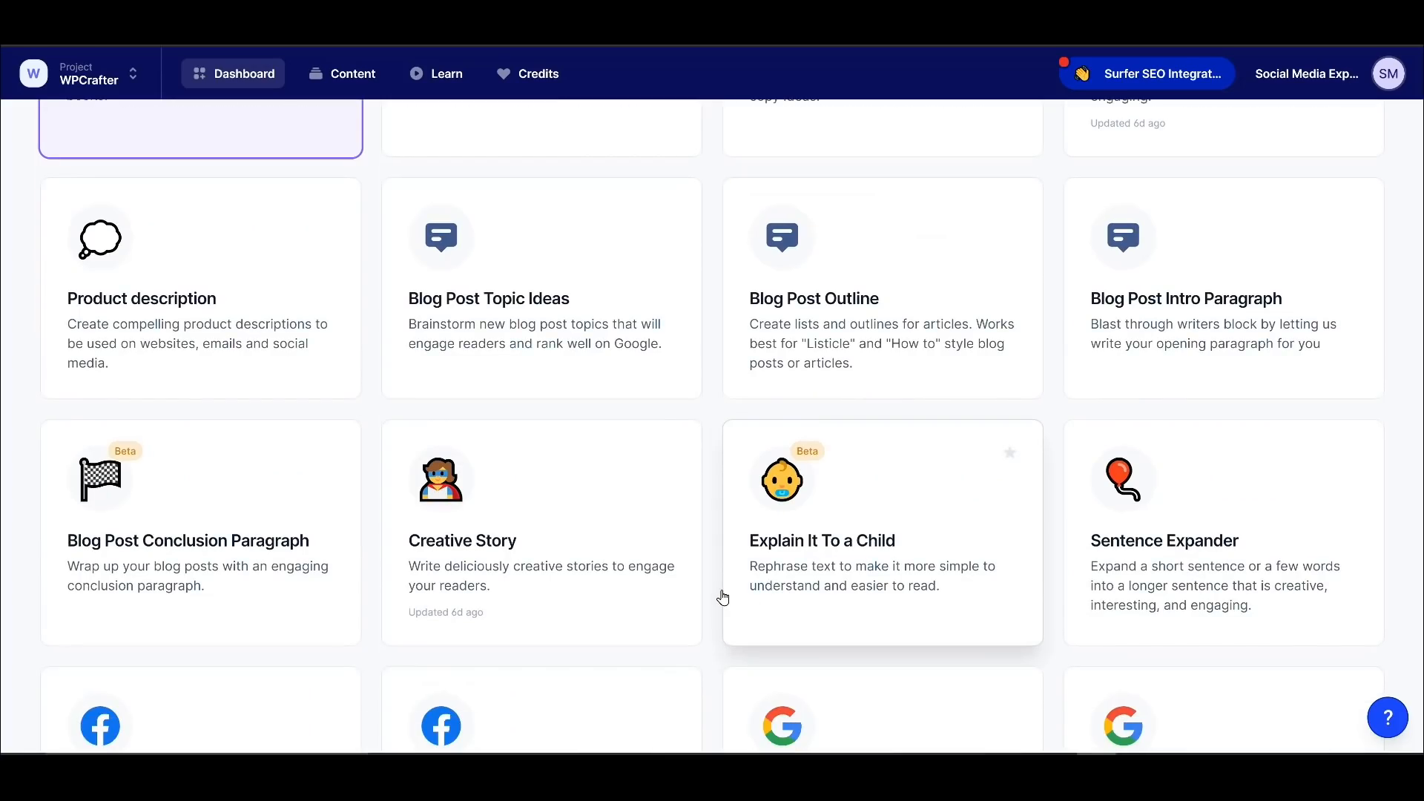
{"action": "scroll", "coordinate": [541, 560], "scroll_direction": "down", "scroll_amount": 4}
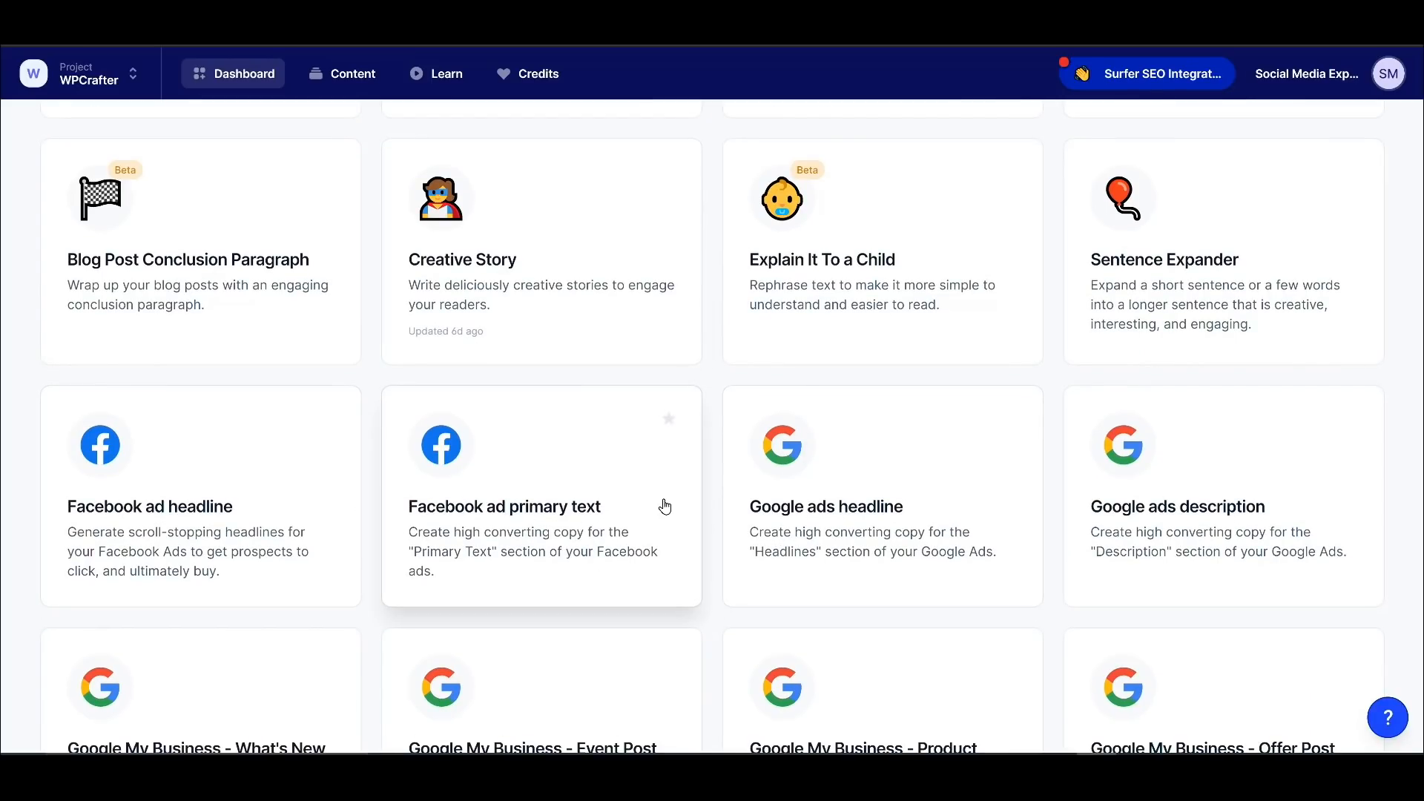
{"action": "scroll", "coordinate": [690, 460], "scroll_direction": "up", "scroll_amount": 14}
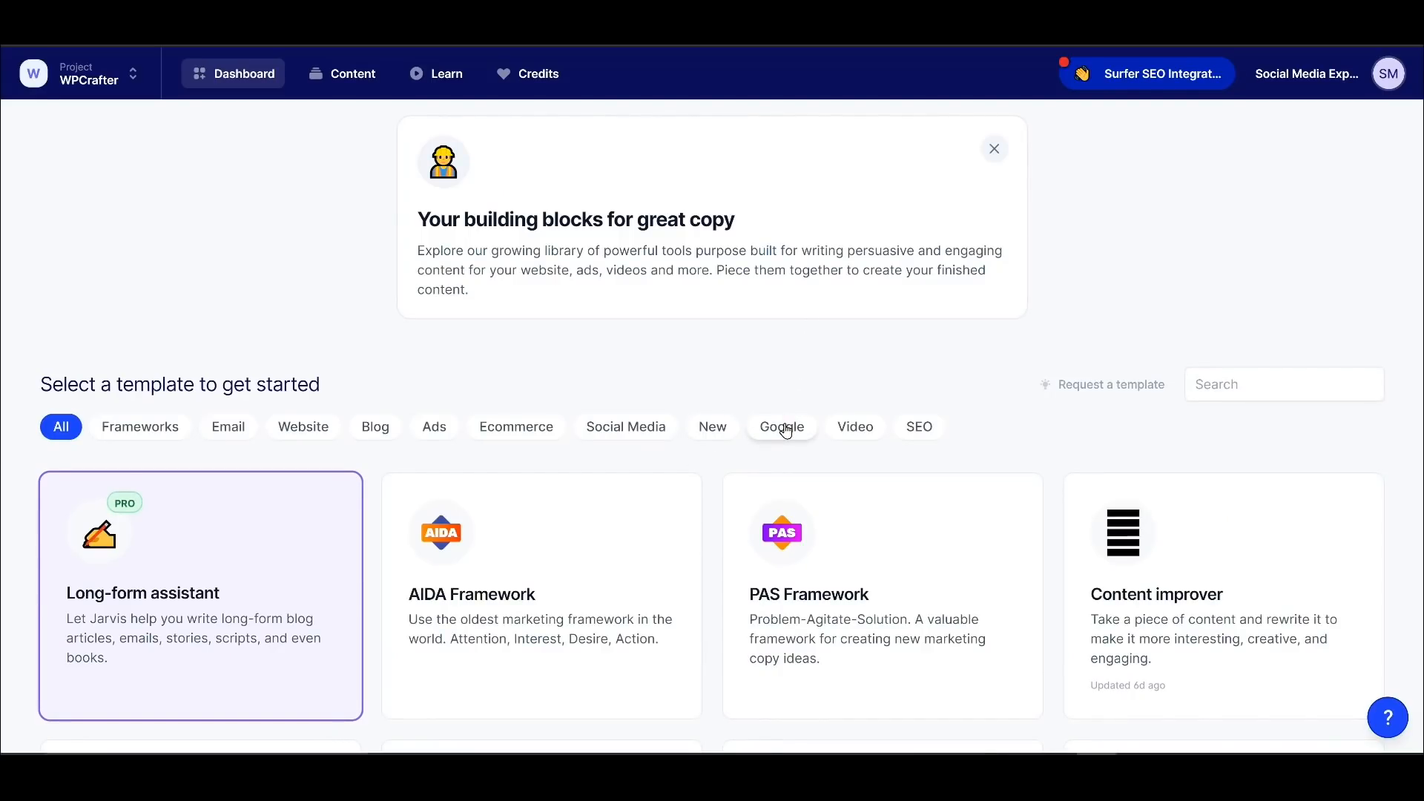
{"action": "left_click", "coordinate": [785, 429]}
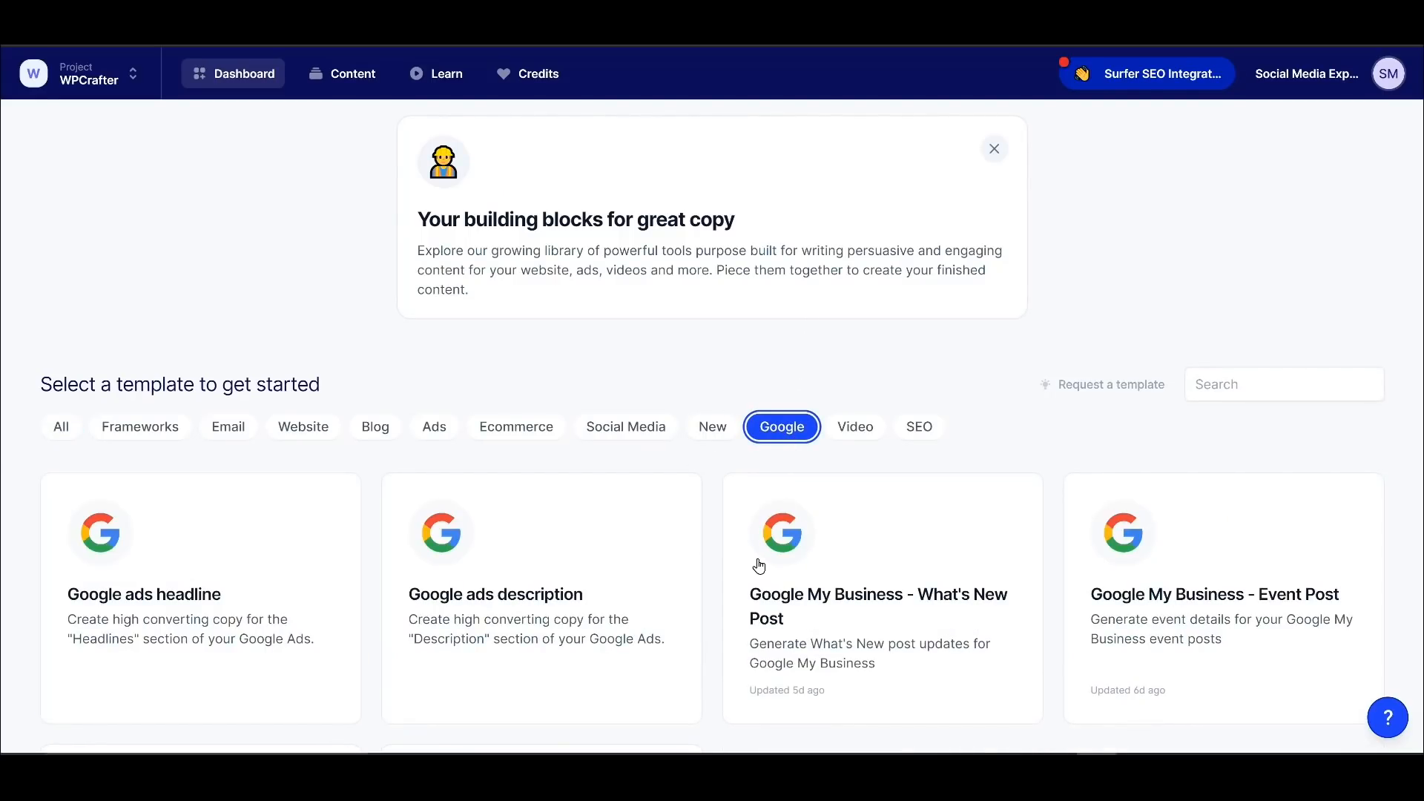
{"action": "scroll", "coordinate": [757, 583], "scroll_direction": "down", "scroll_amount": 1}
{"action": "scroll", "coordinate": [757, 586], "scroll_direction": "down", "scroll_amount": 2}
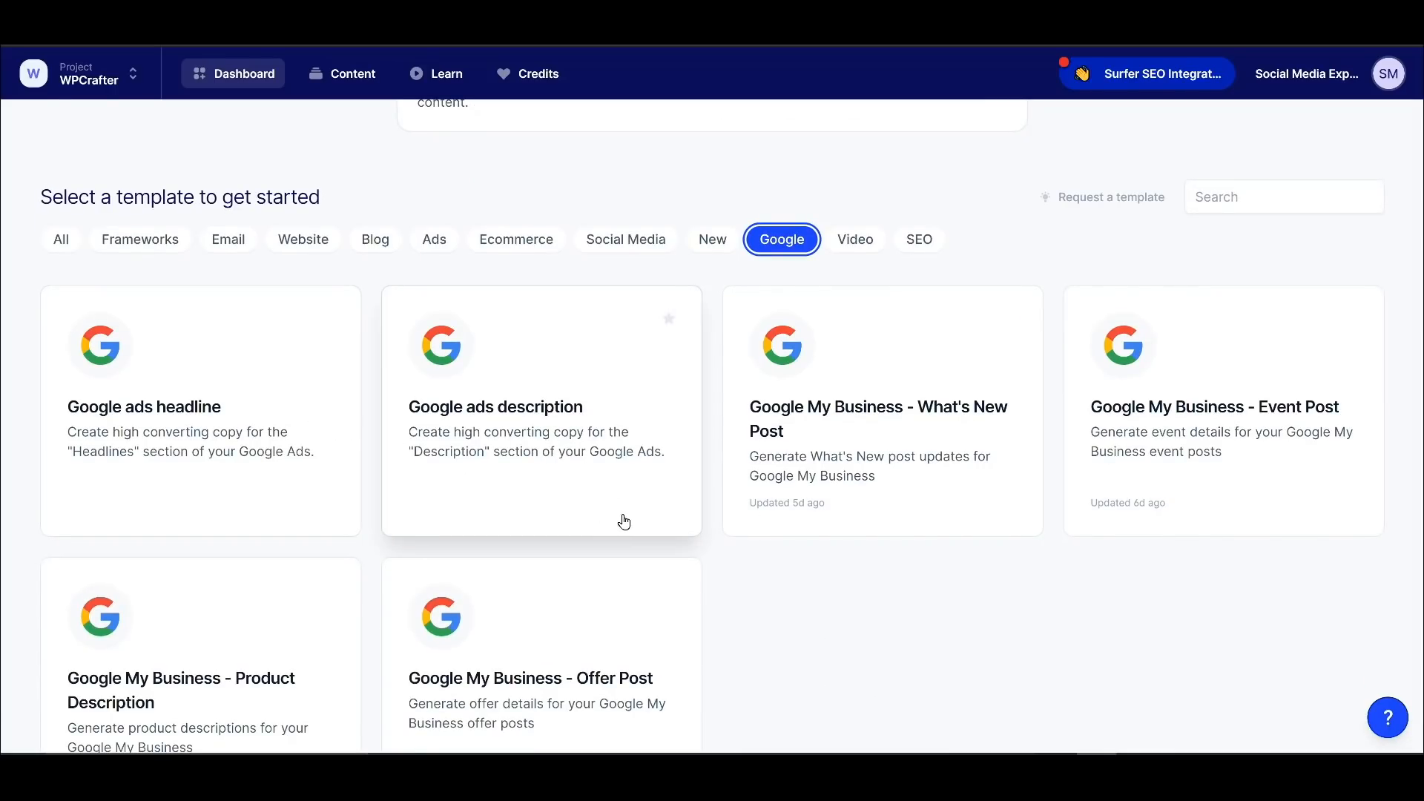
{"action": "scroll", "coordinate": [846, 619], "scroll_direction": "down", "scroll_amount": 1}
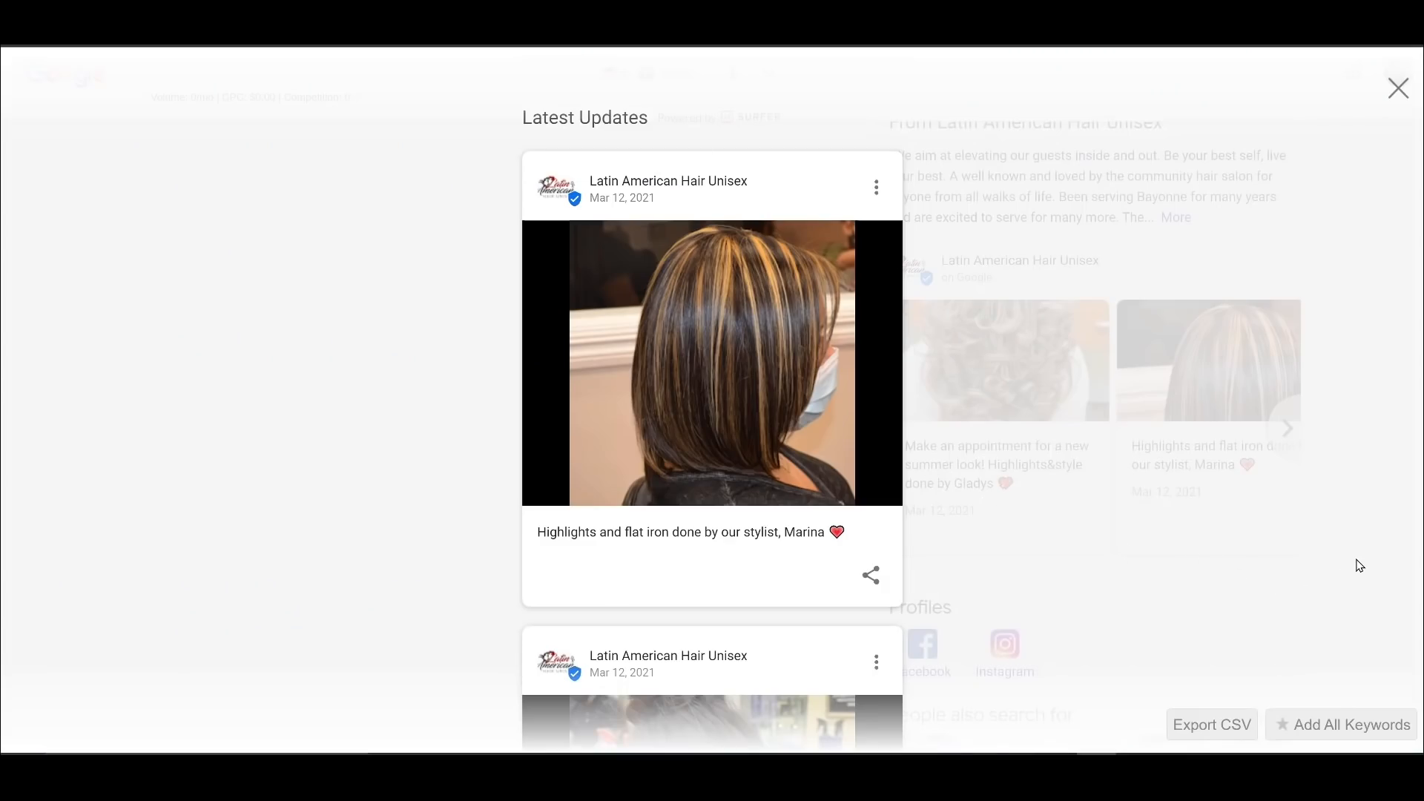
- Close the Latest Updates view of the Latin American Hair Unisex listing in Google Search and return to the top of the page
{"action": "left_click", "coordinate": [1357, 566]}
{"action": "scroll", "coordinate": [1358, 566], "scroll_direction": "up", "scroll_amount": 10}
{"action": "scroll", "coordinate": [1357, 566], "scroll_direction": "up", "scroll_amount": 5}
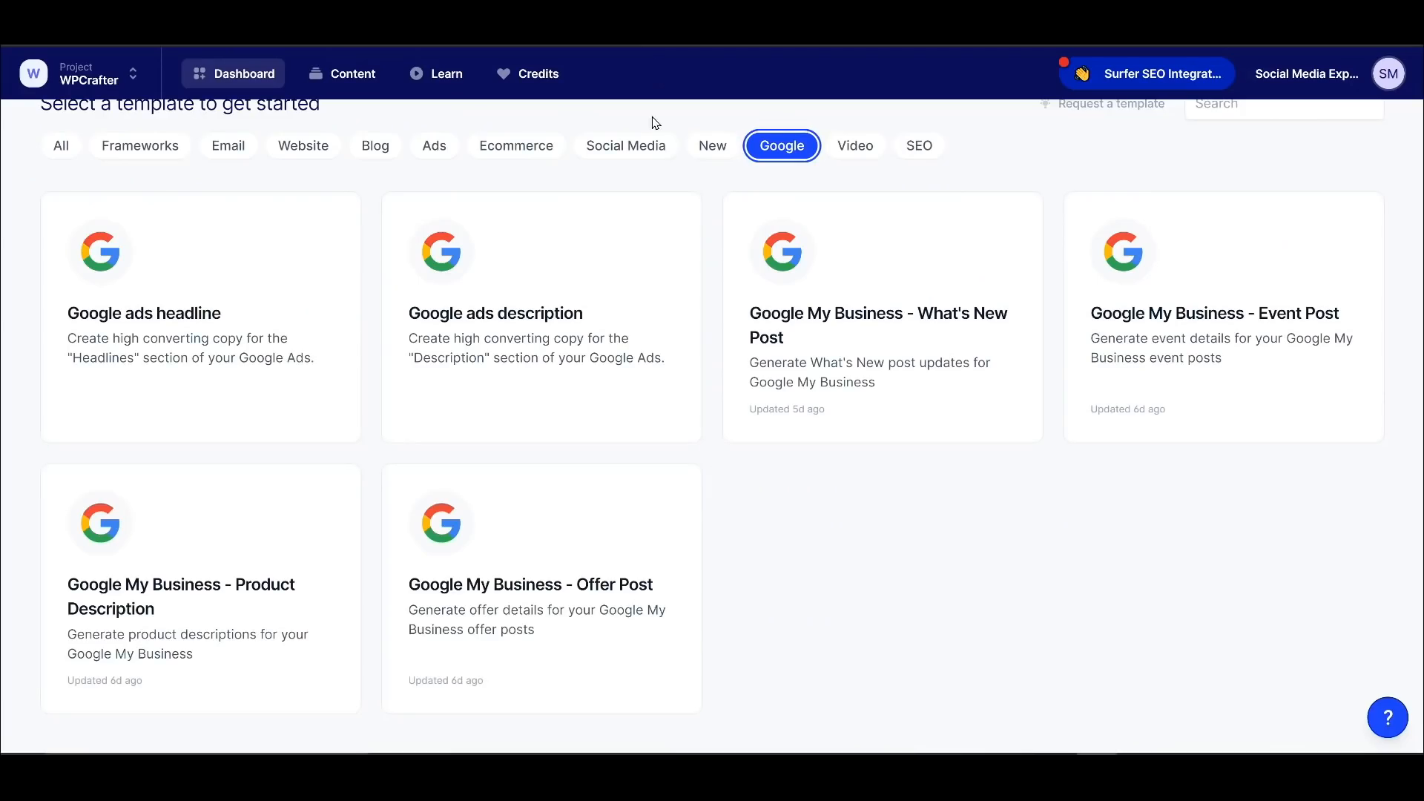
- Open the Google My Business What's New Post template and enter "Jim's Plumbing is now offering drain cleaning services. $99. Monthly maintenance plan." as the update
{"action": "left_click", "coordinate": [912, 365]}
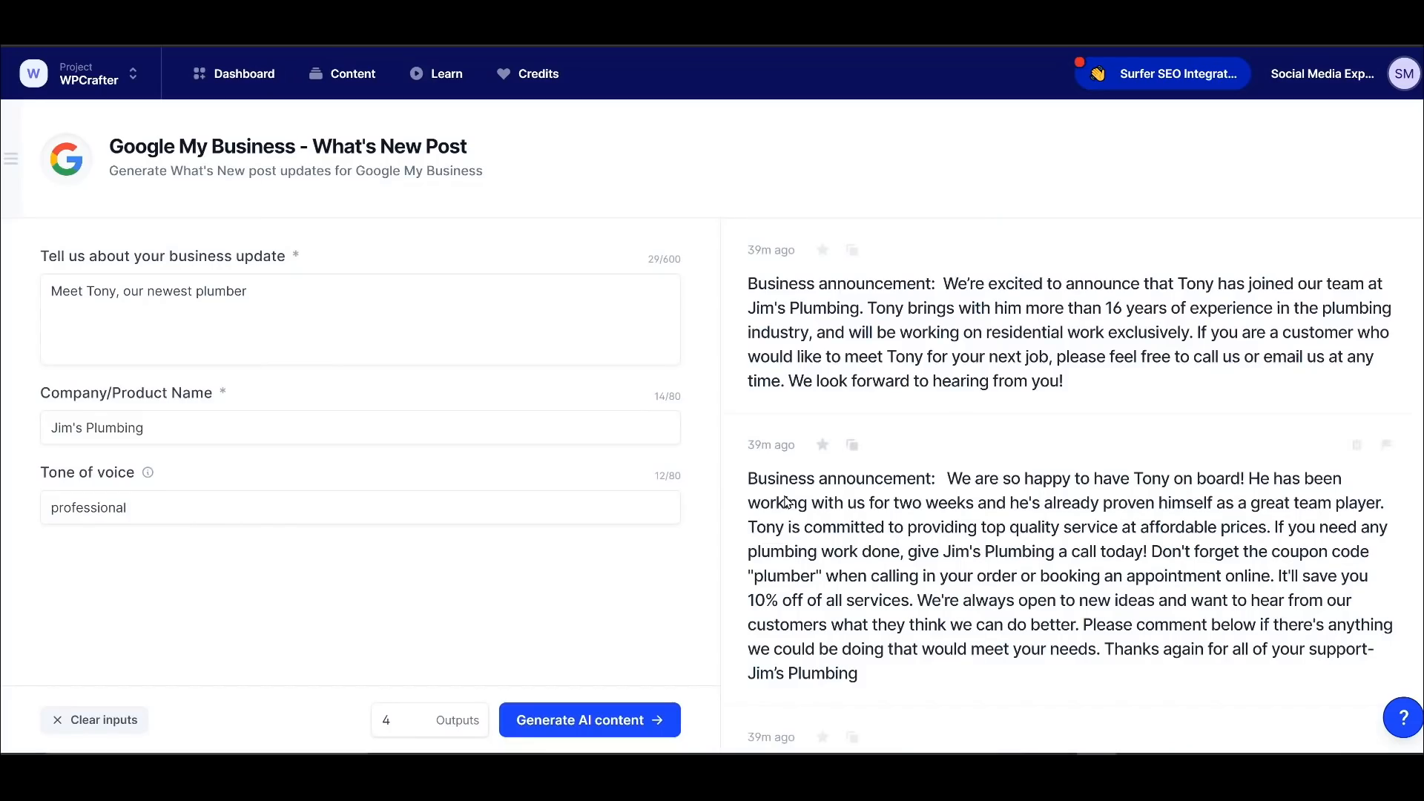
{"action": "triple_click", "coordinate": [201, 285]}
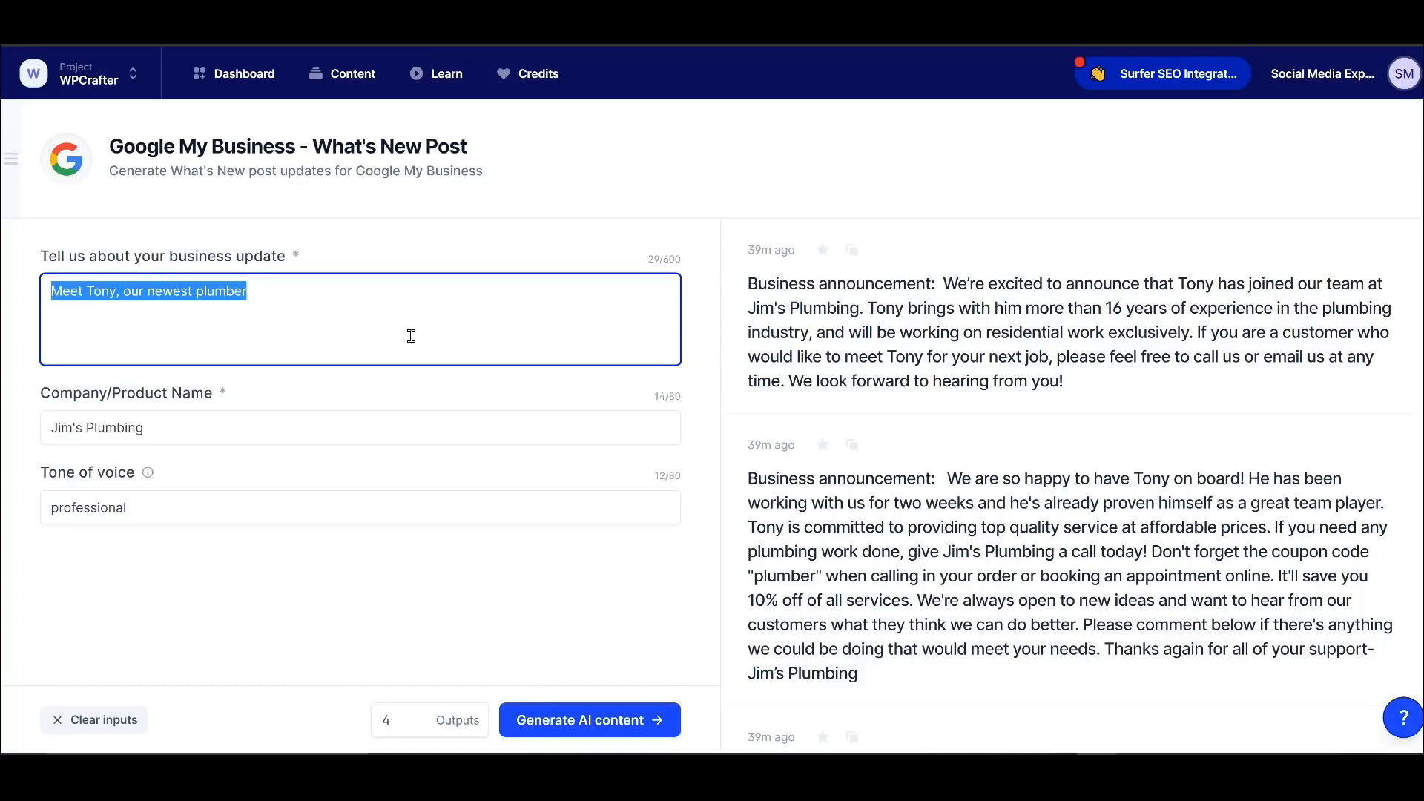
{"action": "type", "text": "Jim's Plumbi"}
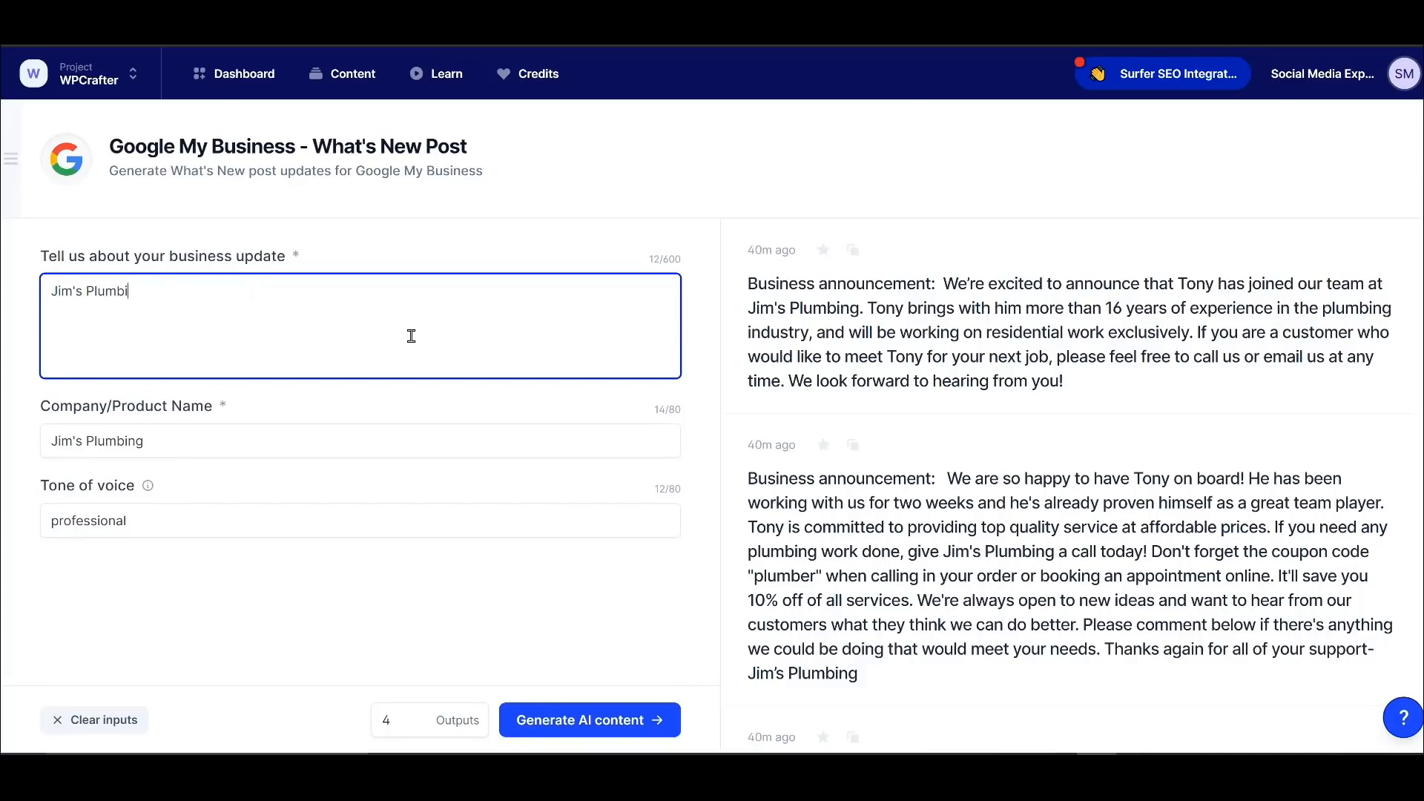
{"action": "type", "text": "ng is now offering drain cleaning services. $9"}
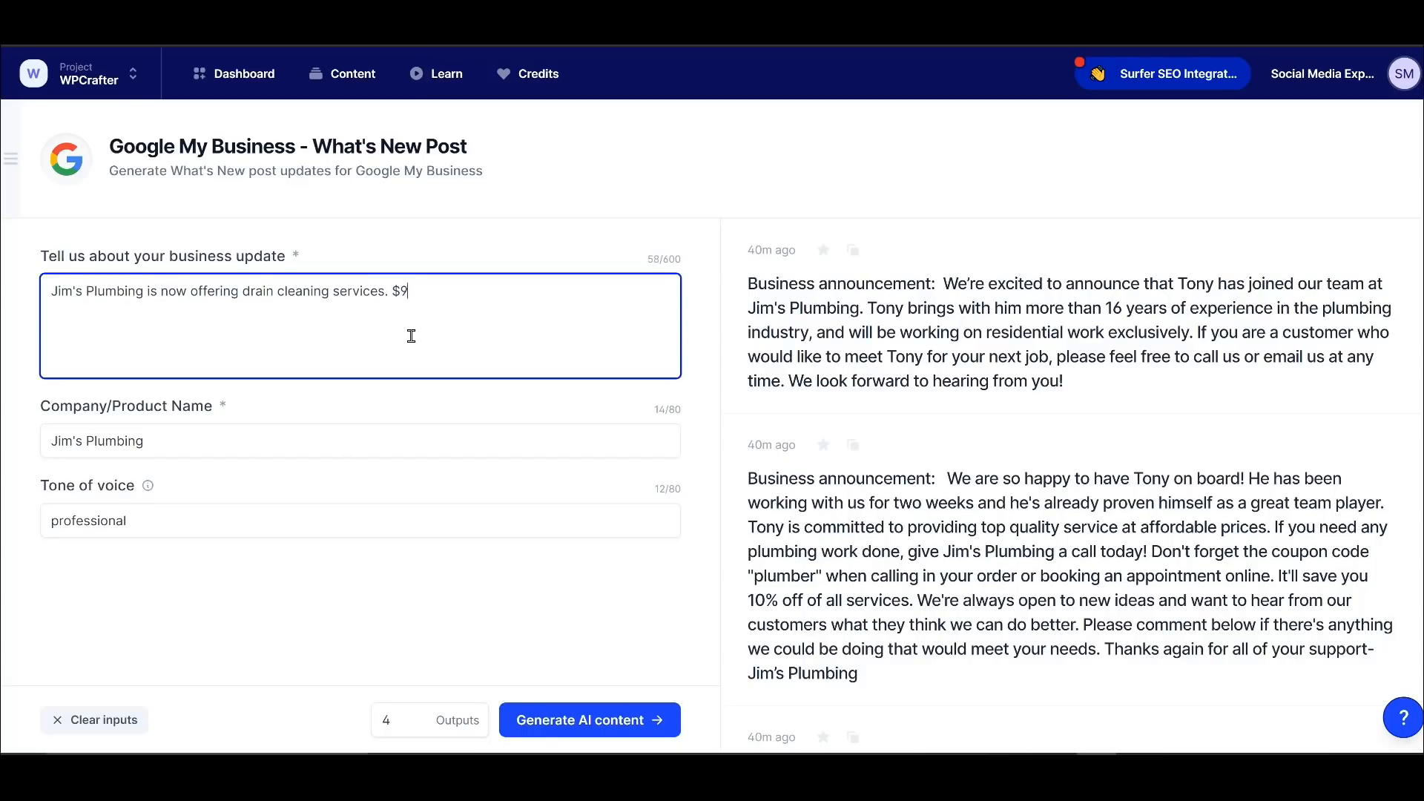
{"action": "type", "text": ". Monthly maintenance plan."}
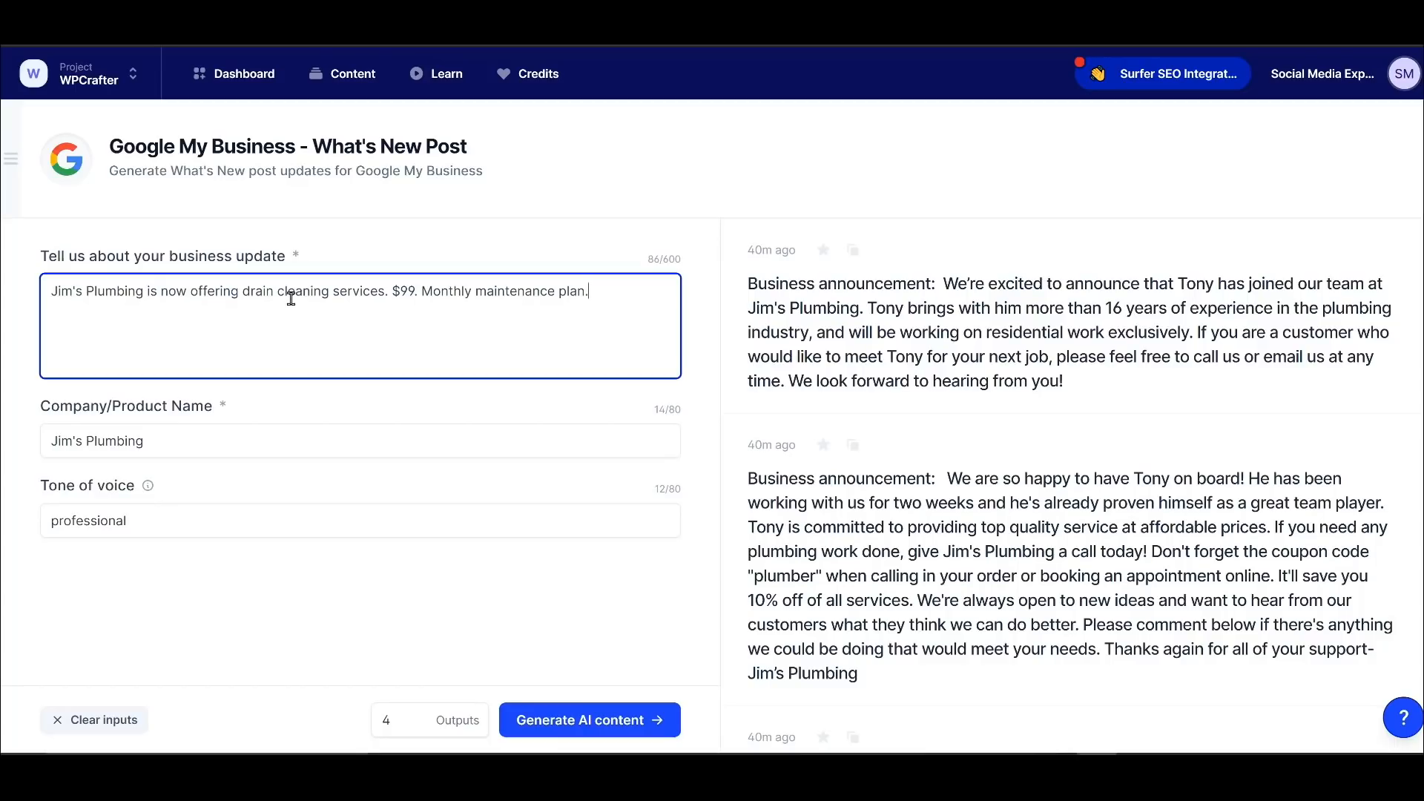
- Set the company/product name to "drain cleaning", keep the professional tone of voice, and generate four AI content outputs
{"action": "triple_click", "coordinate": [182, 425]}
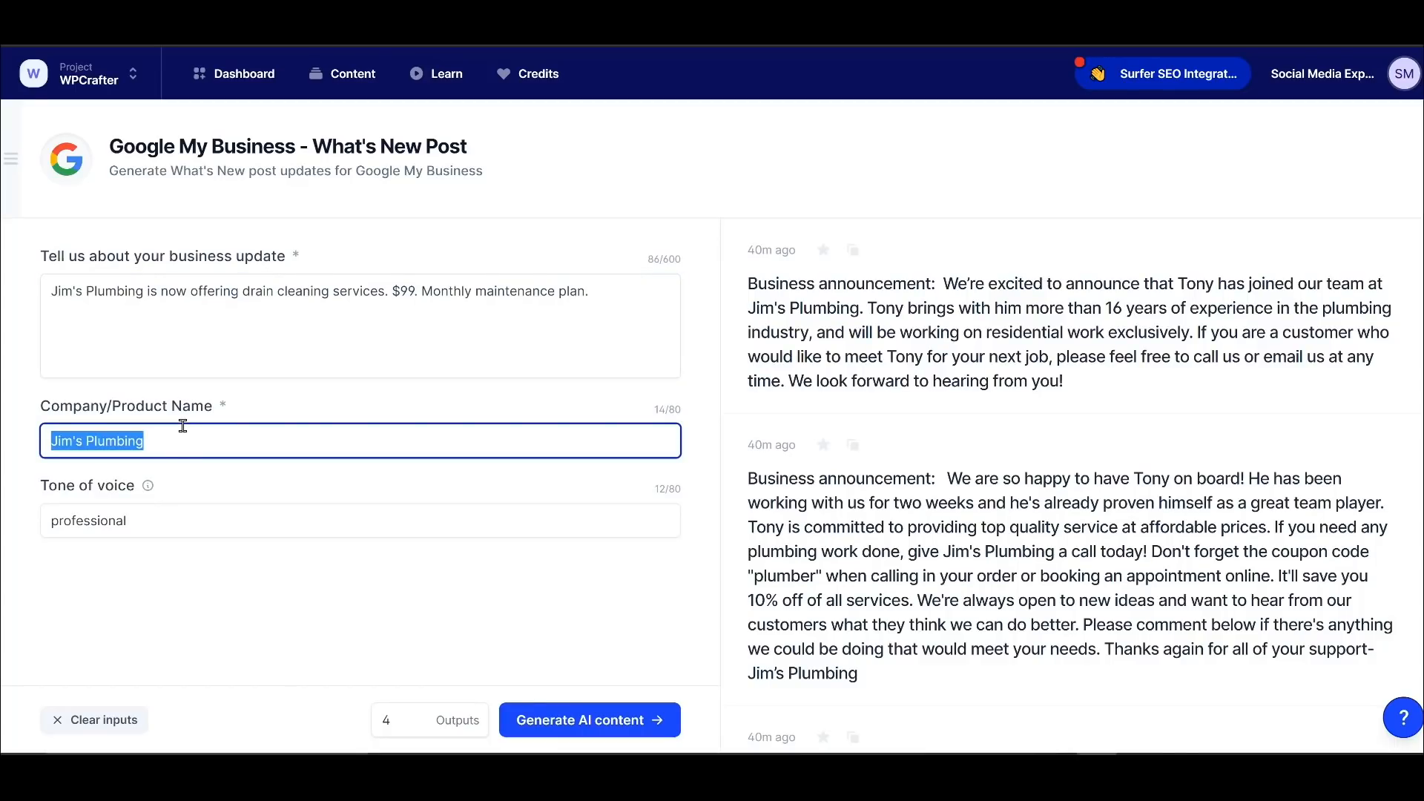
{"action": "type", "text": "drain cleaning"}
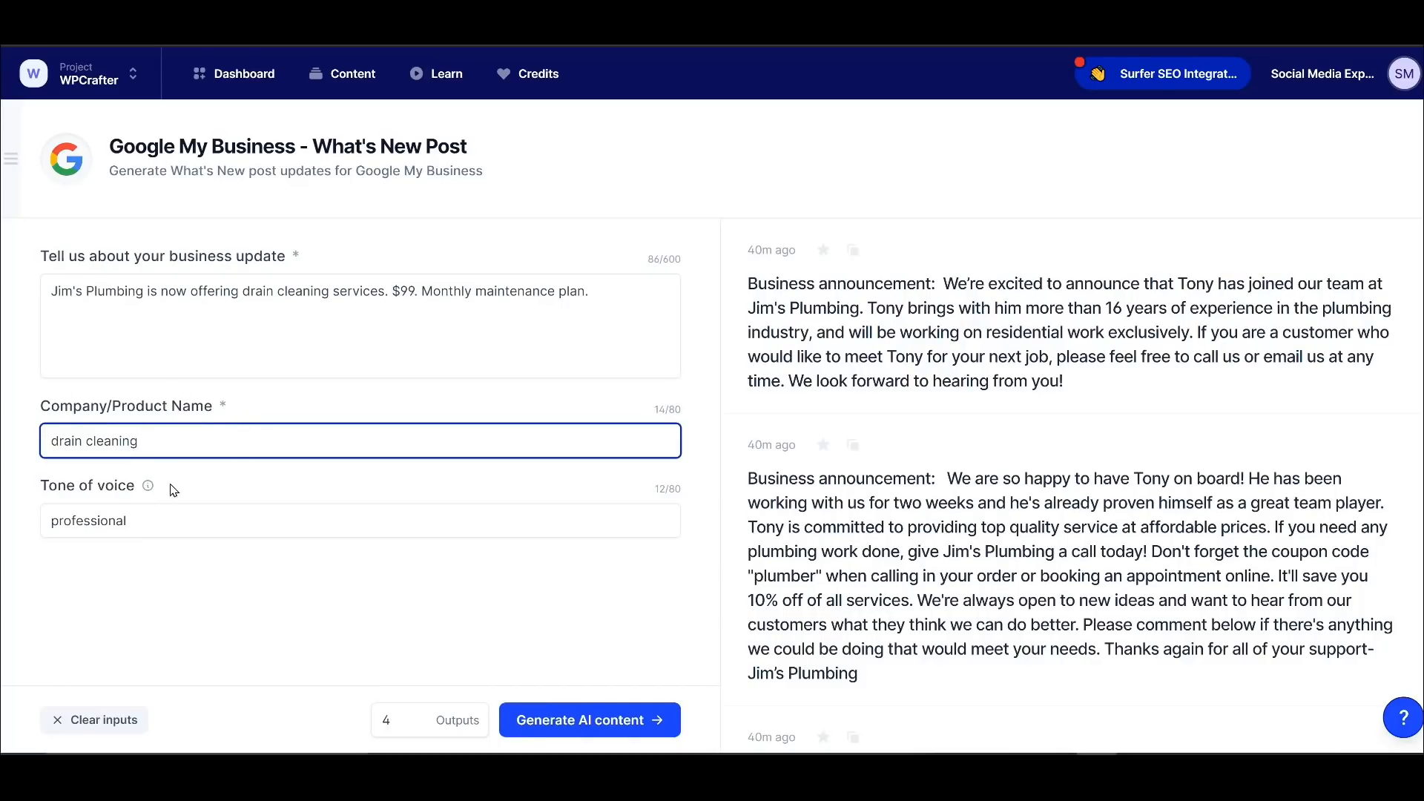
{"action": "triple_click", "coordinate": [219, 528]}
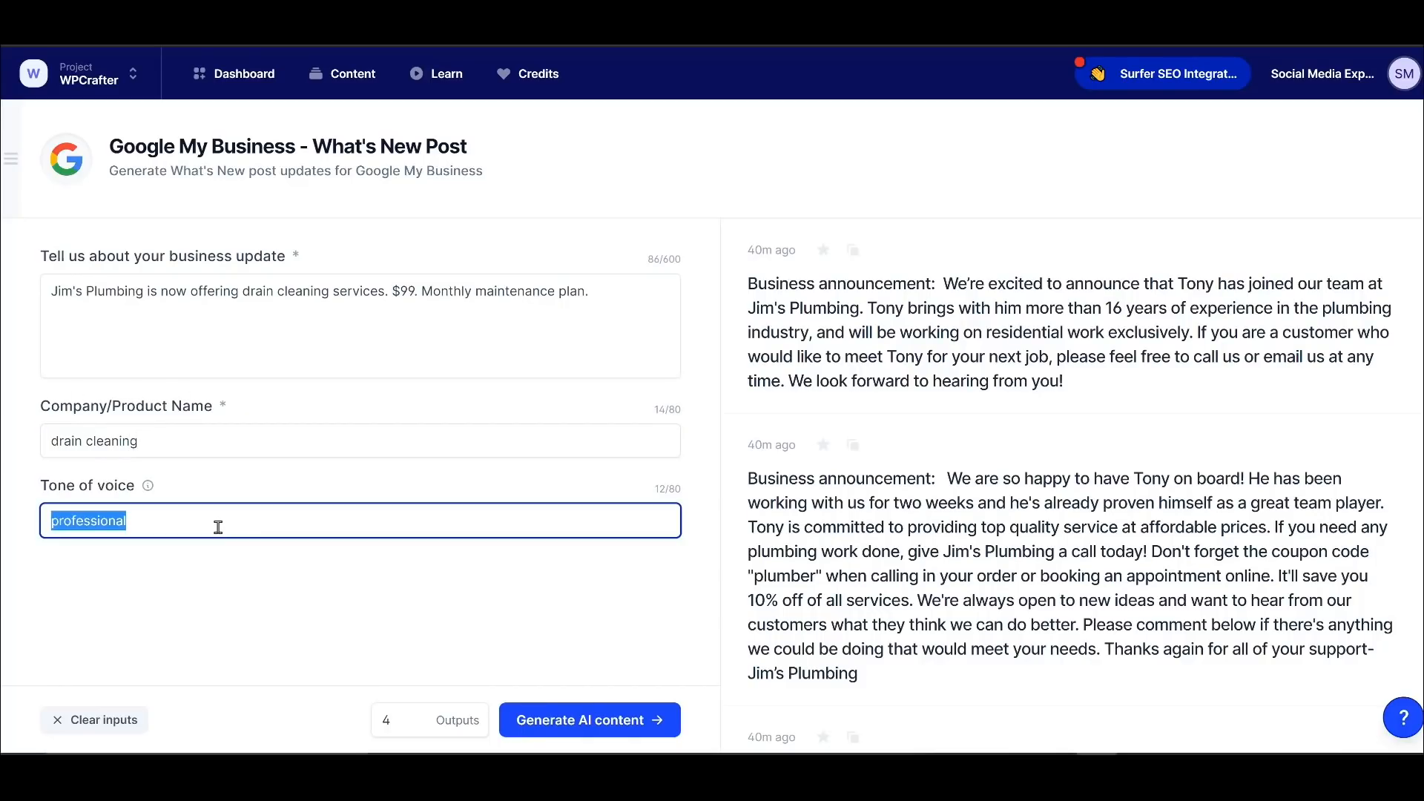
{"action": "mouse_move", "coordinate": [149, 492]}
{"action": "left_click", "coordinate": [594, 716]}
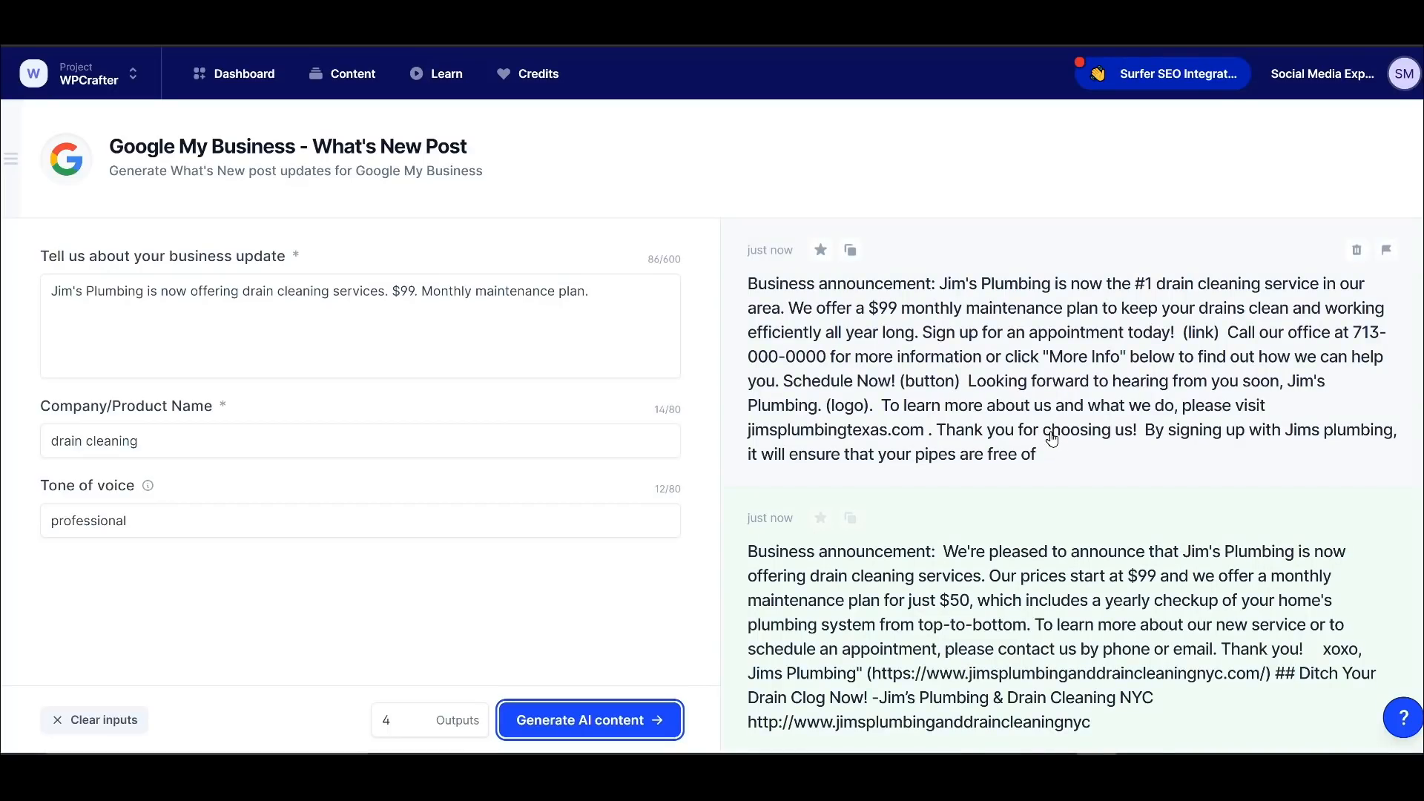
- Review the newly generated announcements, opening the one with the $50 maintenance plan to highlight its text from "We're pleased" through "Thank you!"
{"action": "scroll", "coordinate": [1052, 438], "scroll_direction": "down", "scroll_amount": 4}
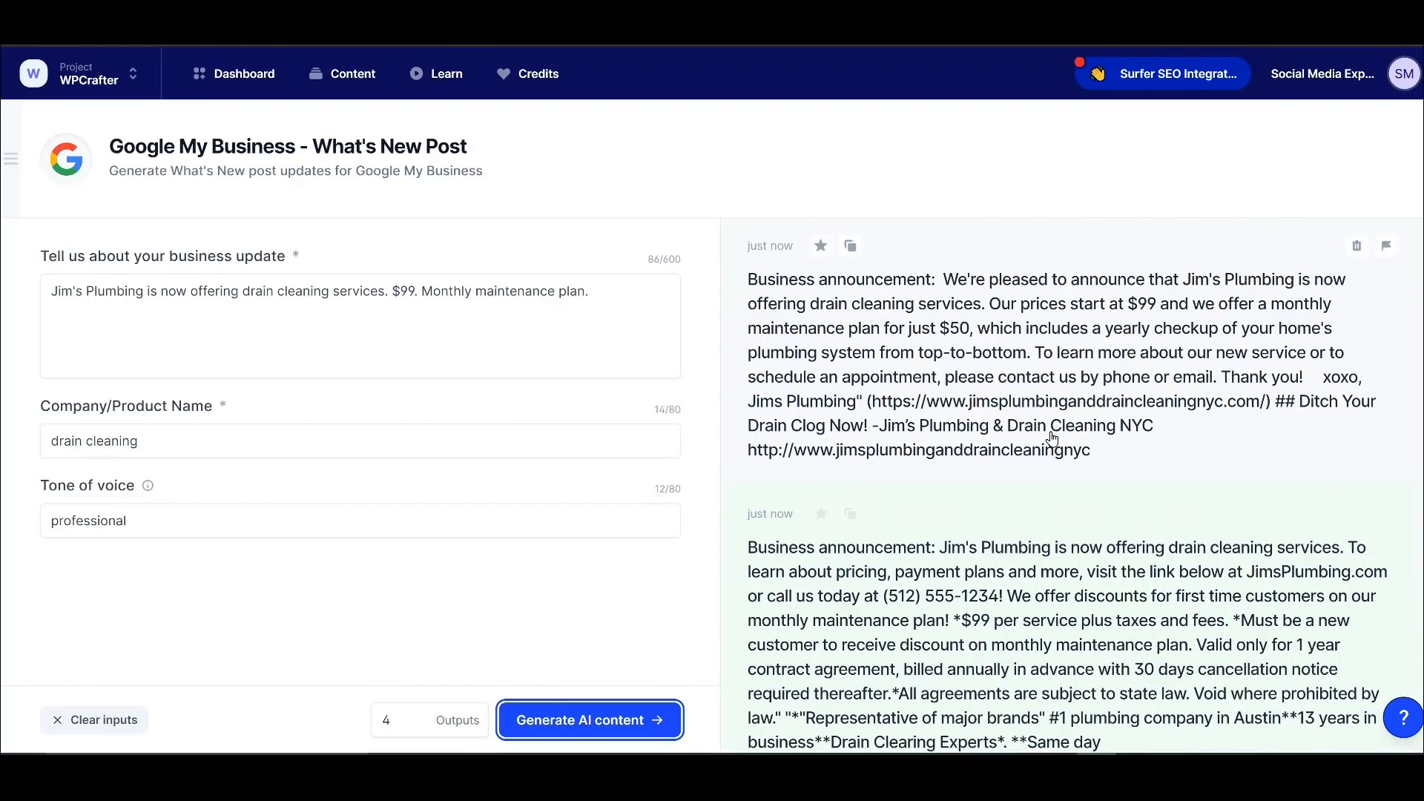
{"action": "scroll", "coordinate": [1052, 438], "scroll_direction": "up", "scroll_amount": 4}
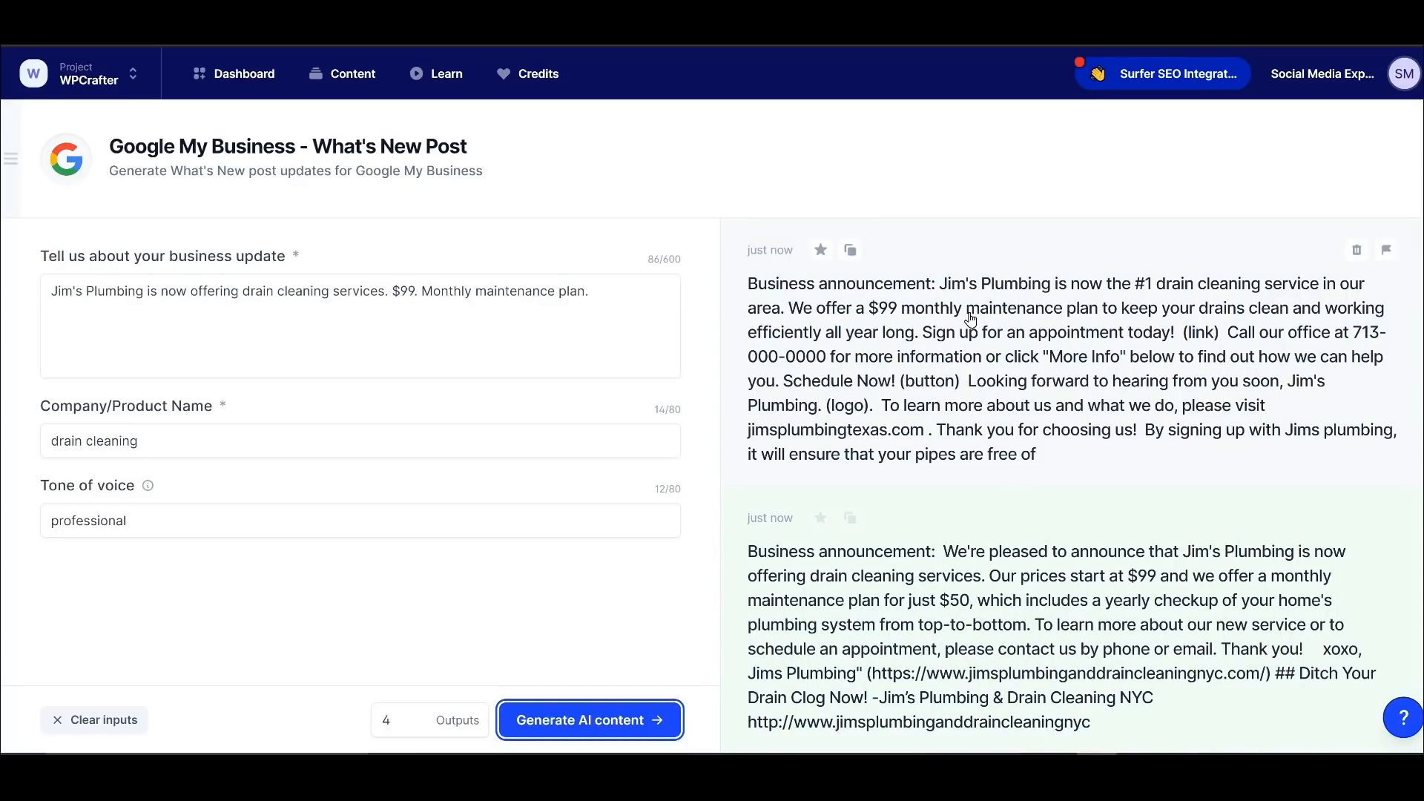
{"action": "scroll", "coordinate": [983, 405], "scroll_direction": "down", "scroll_amount": 1}
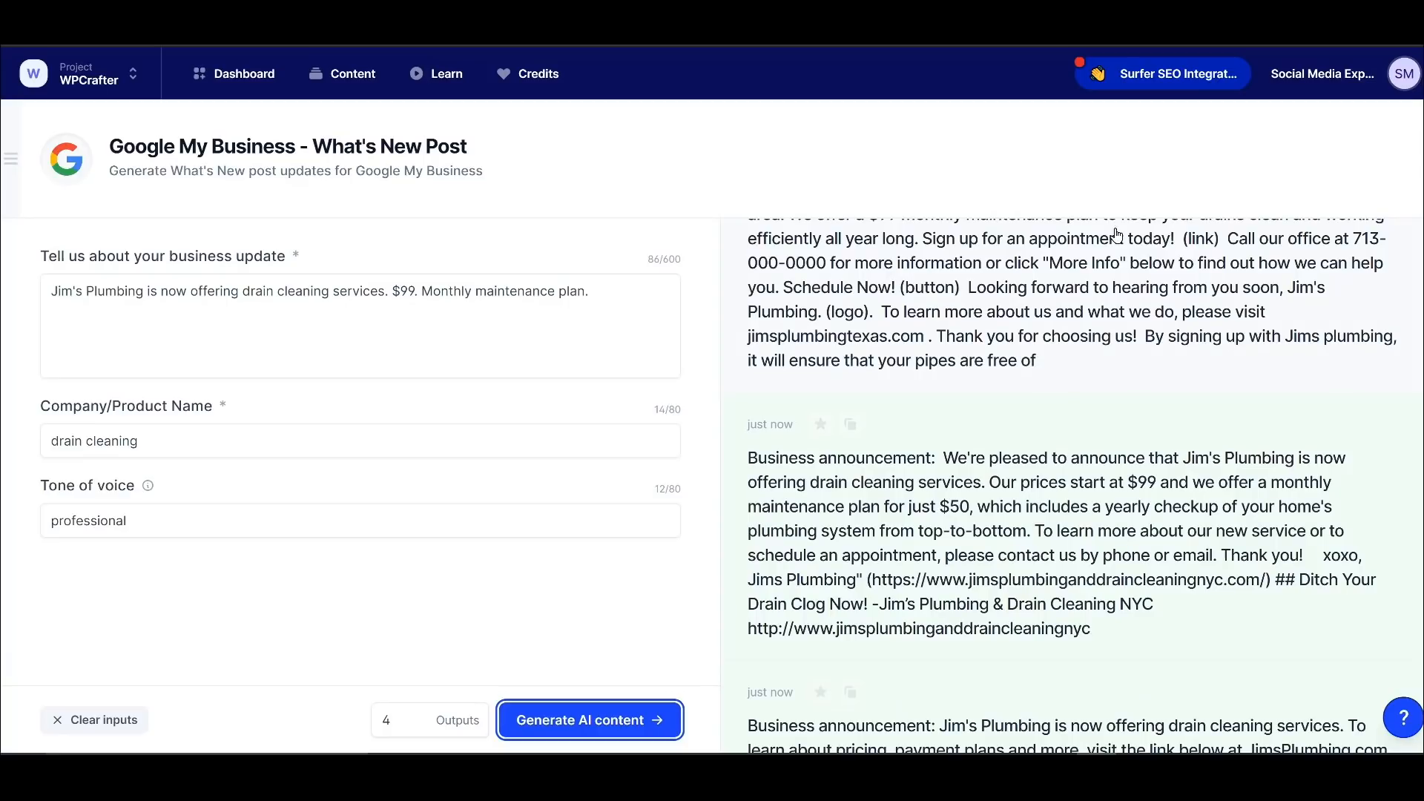
{"action": "scroll", "coordinate": [1163, 358], "scroll_direction": "down", "scroll_amount": 2}
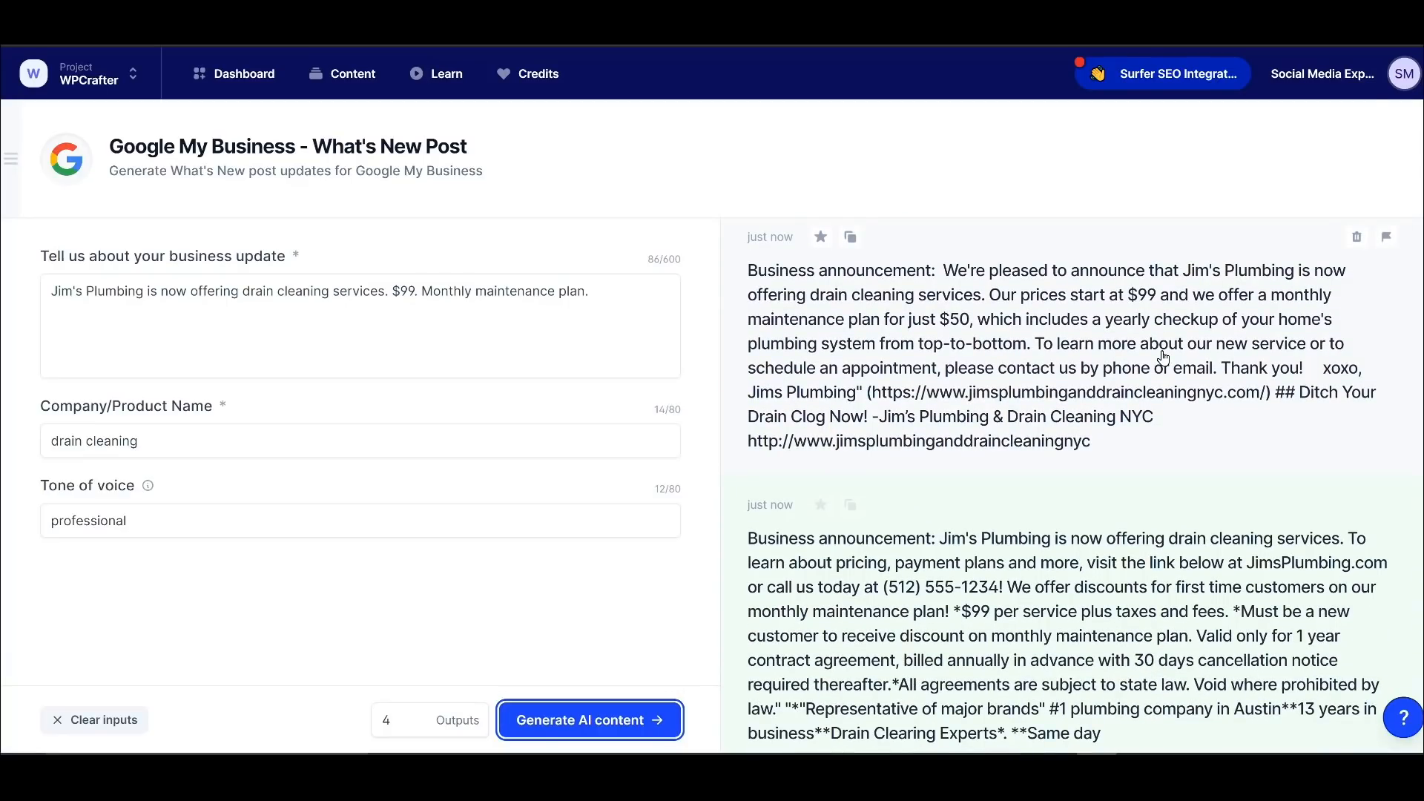
{"action": "scroll", "coordinate": [1163, 358], "scroll_direction": "down", "scroll_amount": 1}
{"action": "scroll", "coordinate": [1104, 487], "scroll_direction": "up", "scroll_amount": 1}
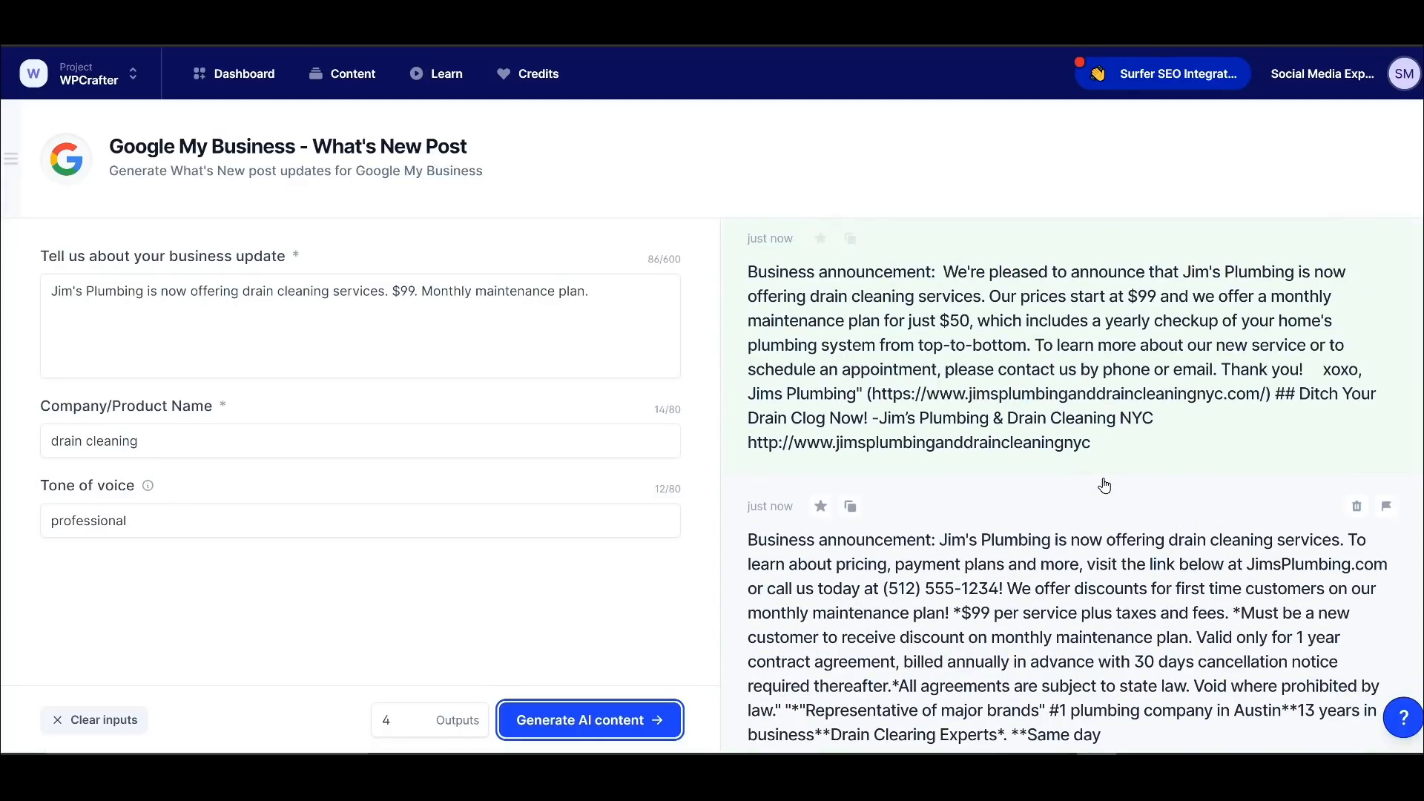
{"action": "scroll", "coordinate": [1105, 486], "scroll_direction": "up", "scroll_amount": 1}
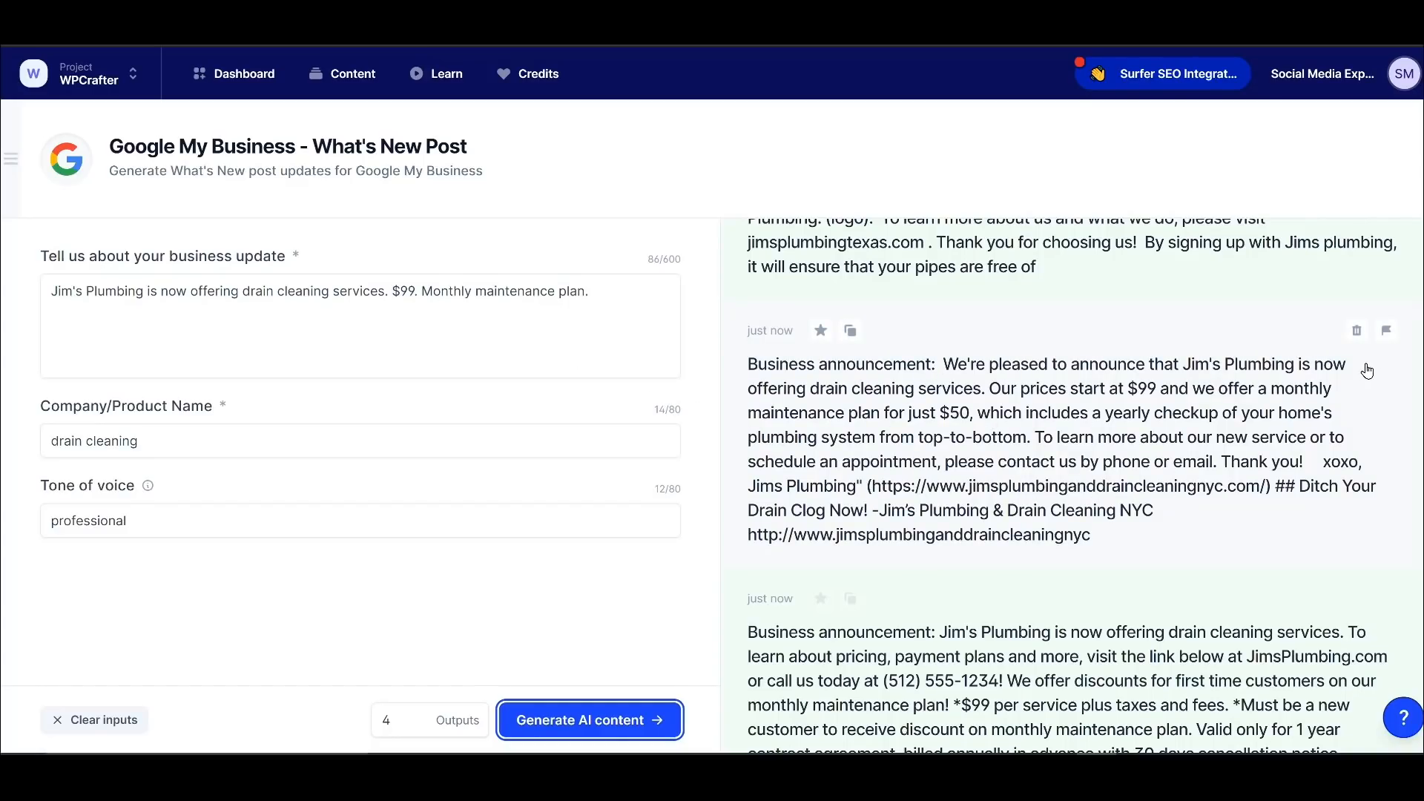
{"action": "left_click", "coordinate": [1291, 414]}
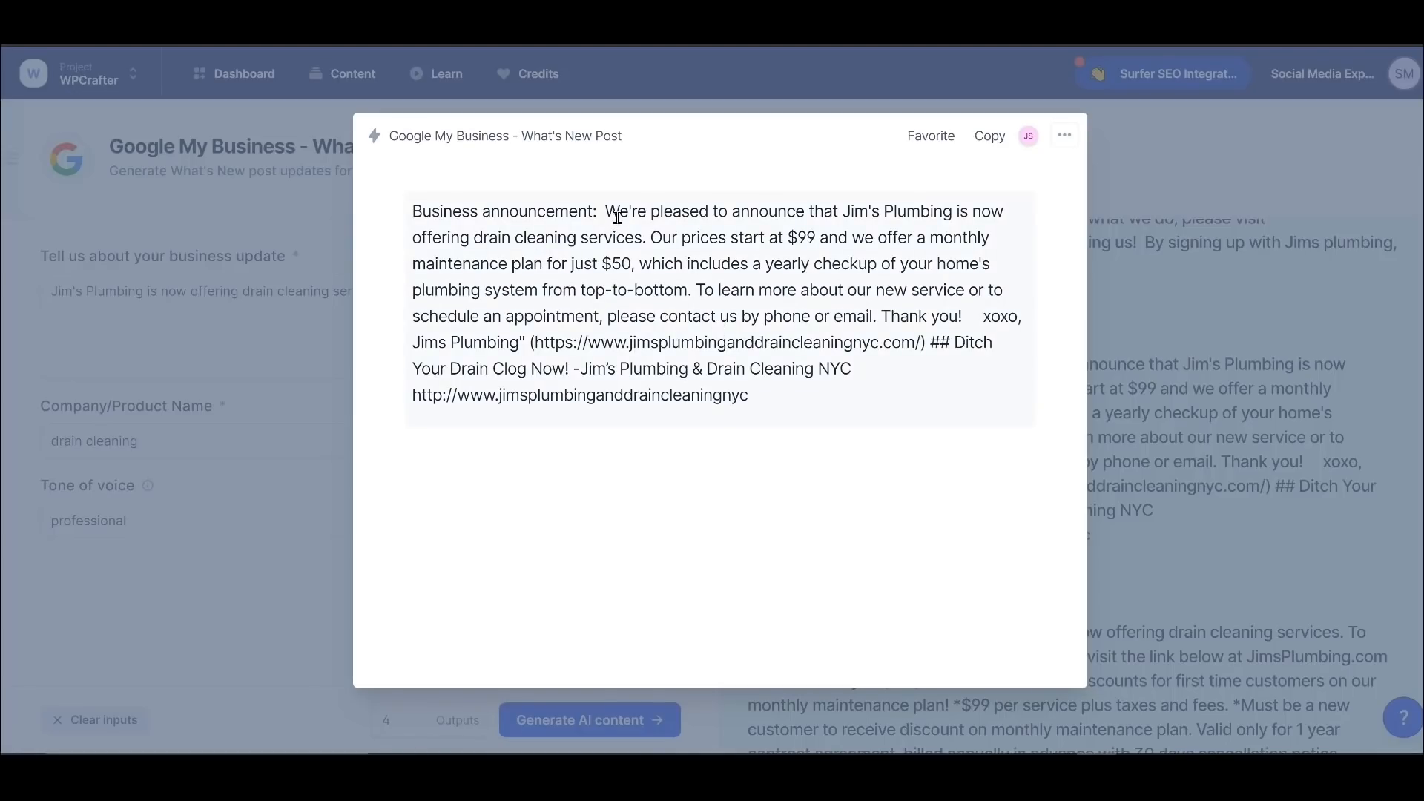
{"action": "left_click_drag", "start_coordinate": [611, 213], "coordinate": [972, 316]}
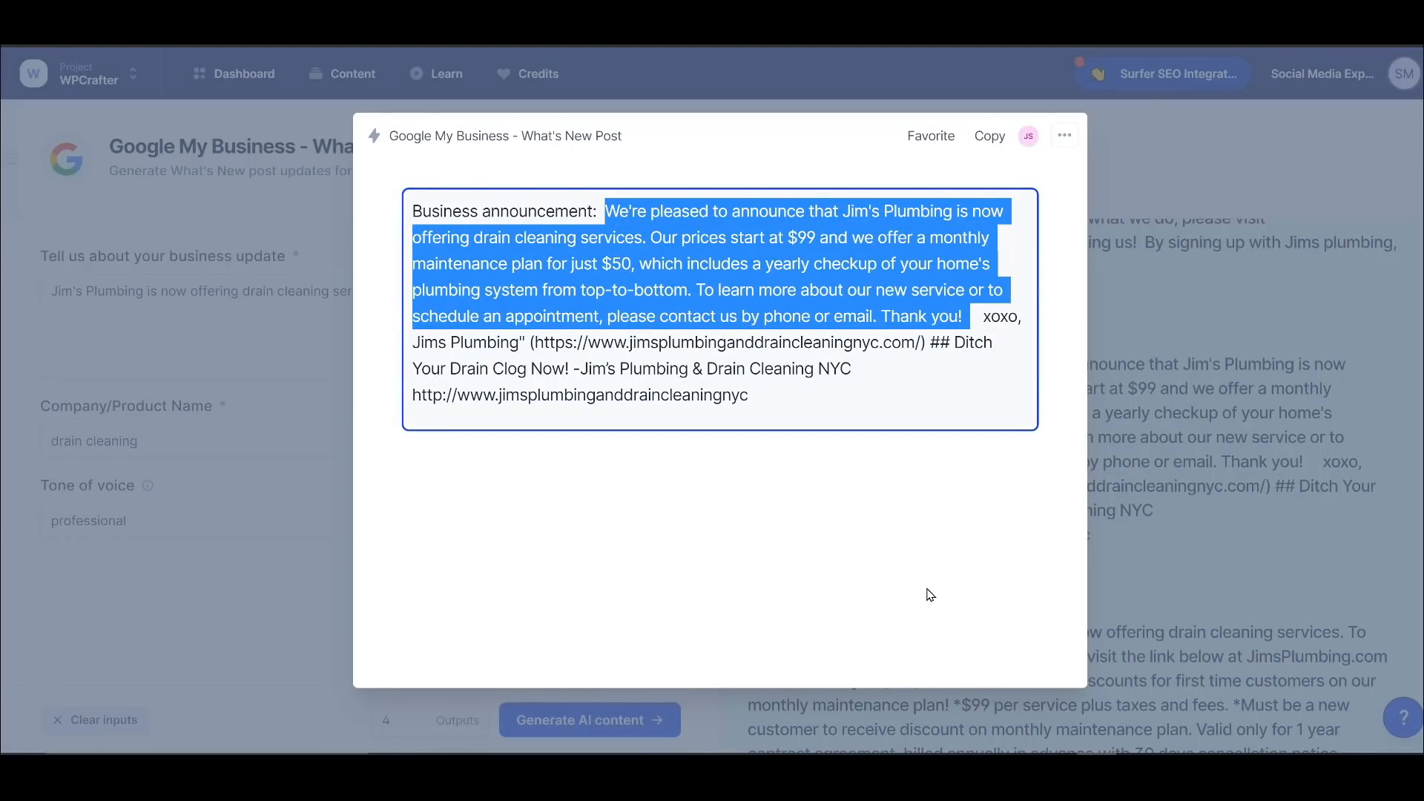
{"action": "left_click", "coordinate": [1179, 536]}
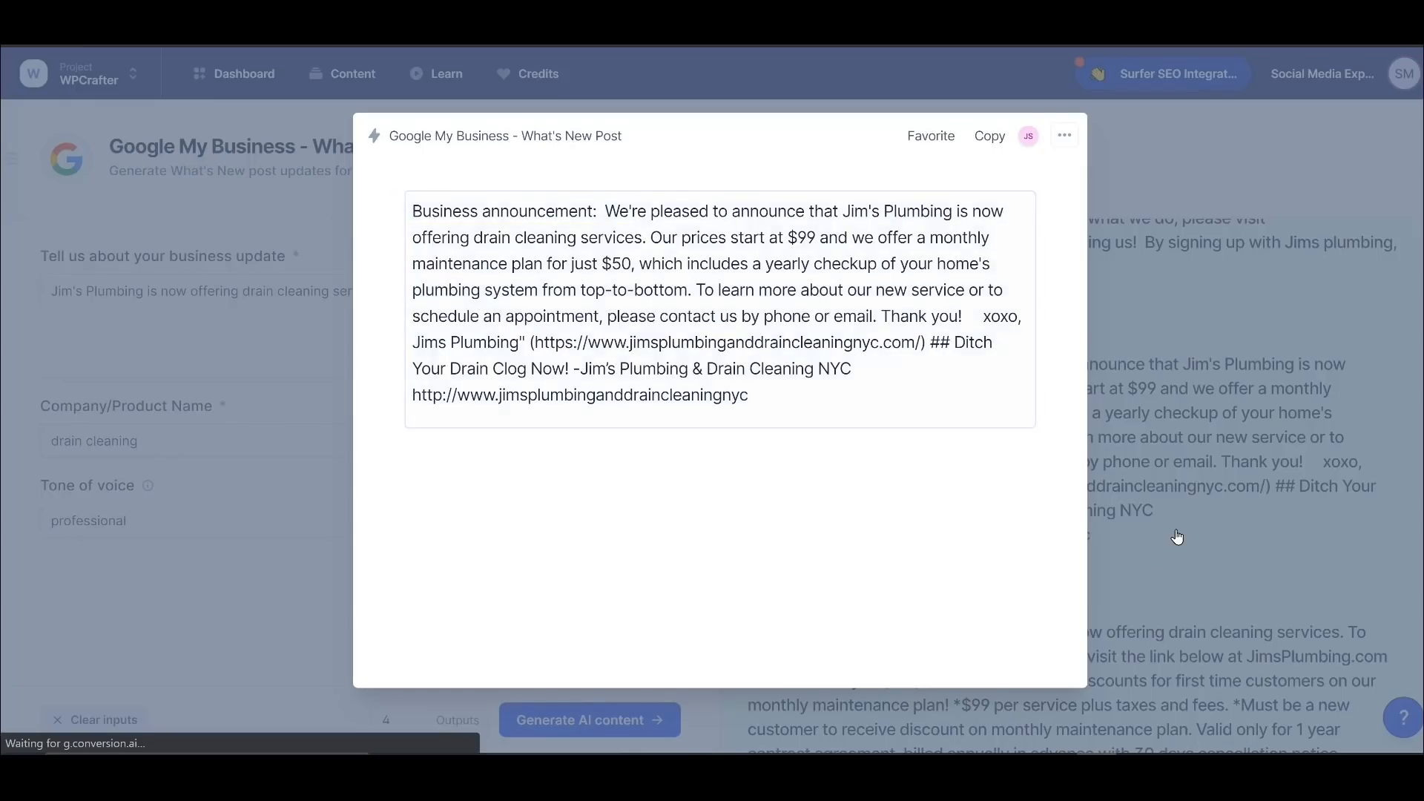
- Open the older announcement offering a $99 one-time price and $10 monthly plan, and copy its text following "Business announcement:"
{"action": "scroll", "coordinate": [1178, 534], "scroll_direction": "down", "scroll_amount": 6}
{"action": "scroll", "coordinate": [1178, 535], "scroll_direction": "down", "scroll_amount": 10}
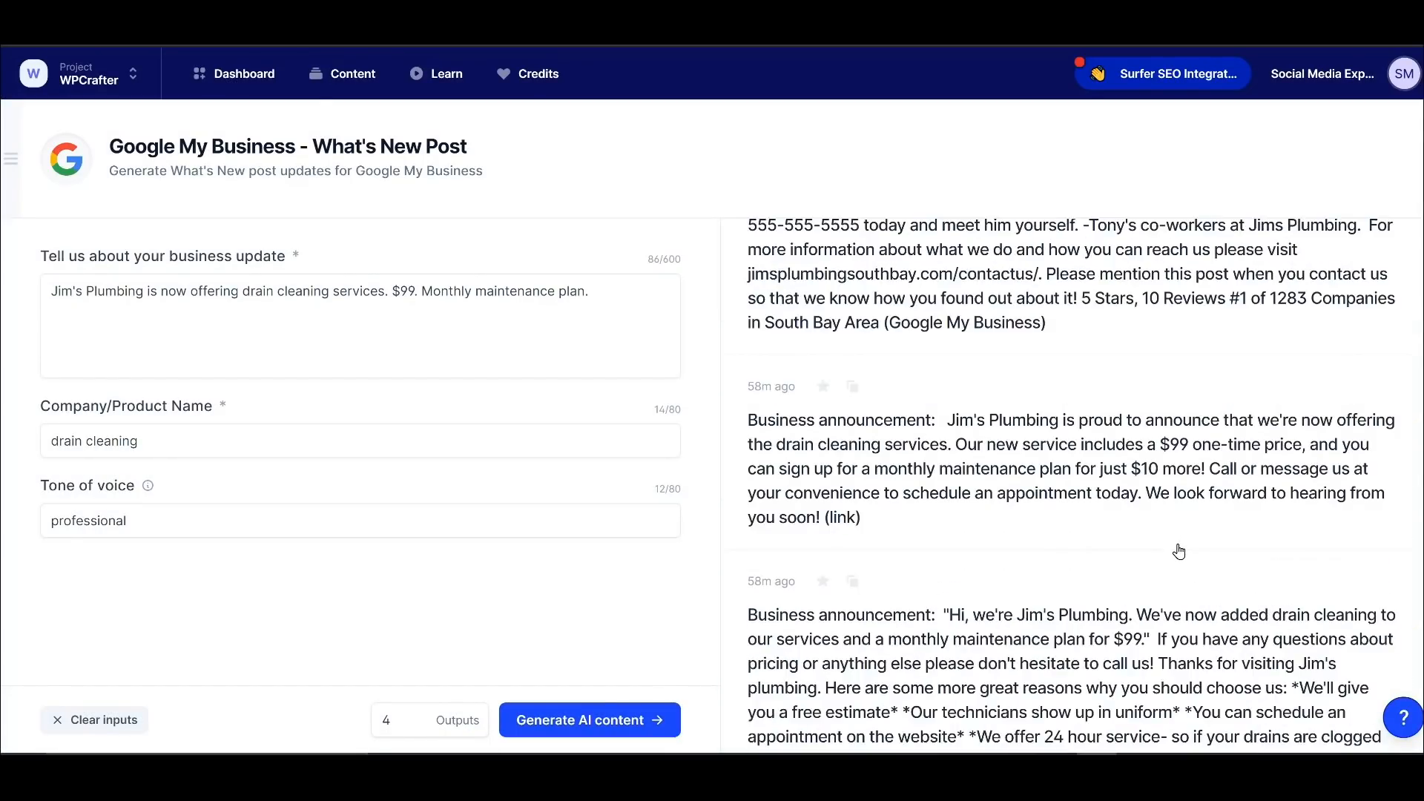
{"action": "scroll", "coordinate": [1179, 549], "scroll_direction": "up", "scroll_amount": 5}
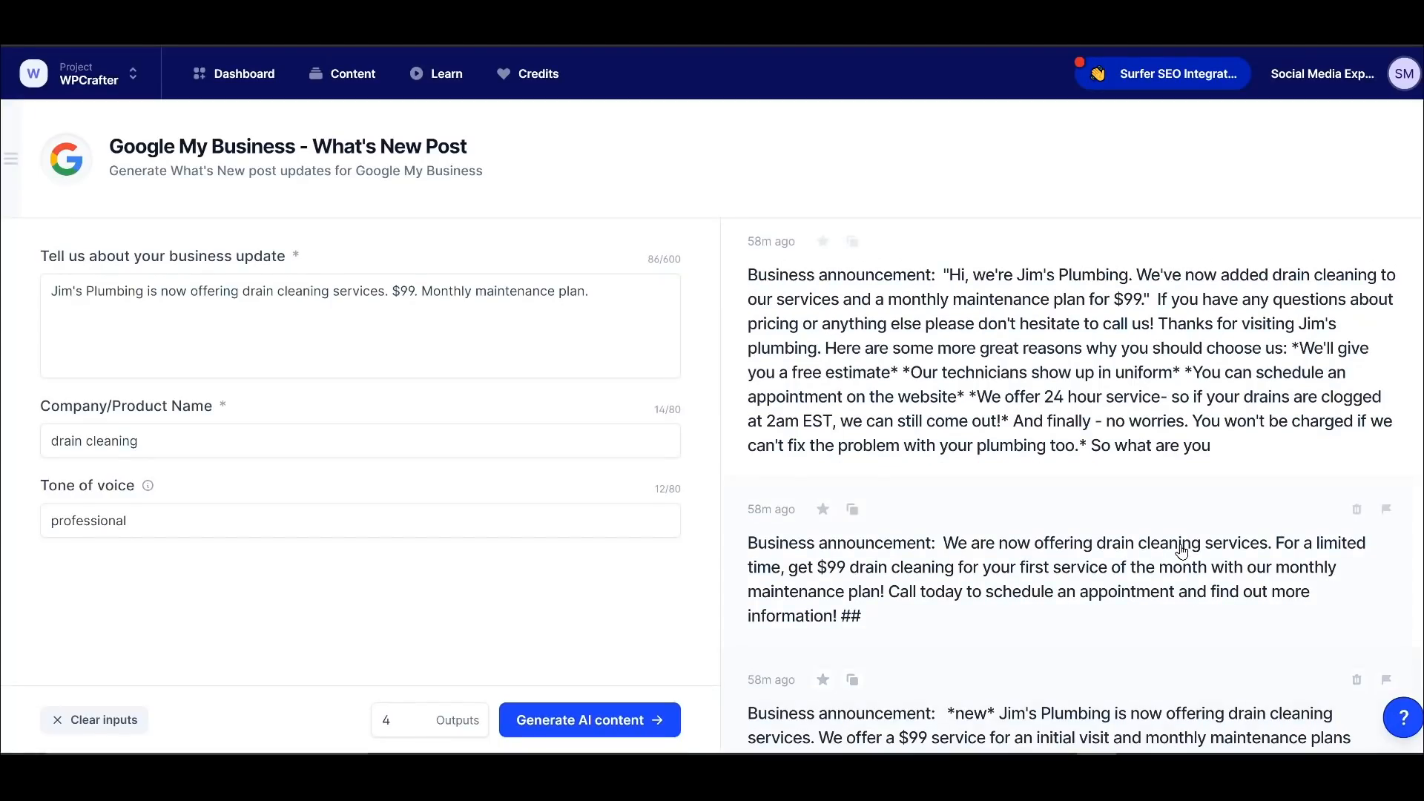
{"action": "scroll", "coordinate": [1161, 580], "scroll_direction": "up", "scroll_amount": 1}
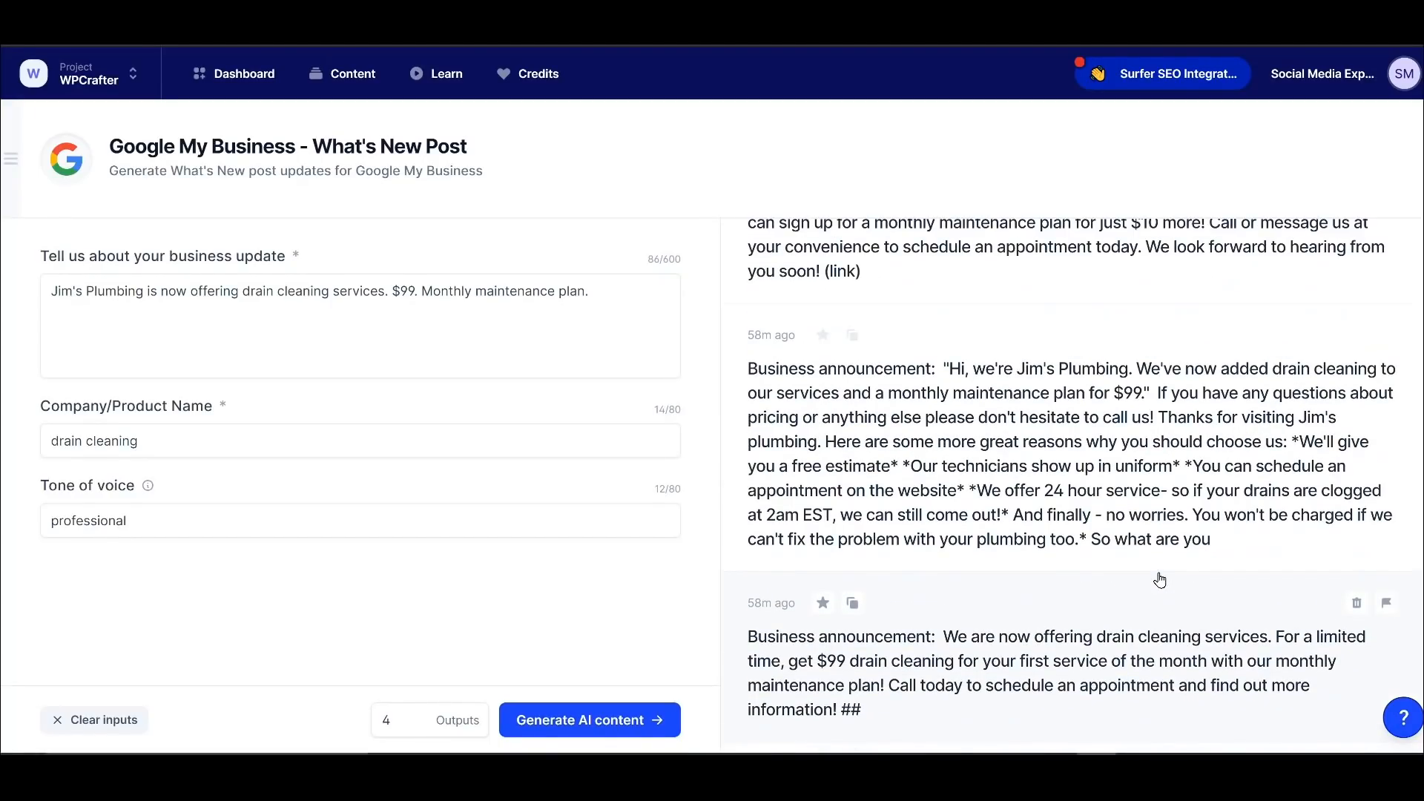
{"action": "scroll", "coordinate": [1160, 580], "scroll_direction": "up", "scroll_amount": 3}
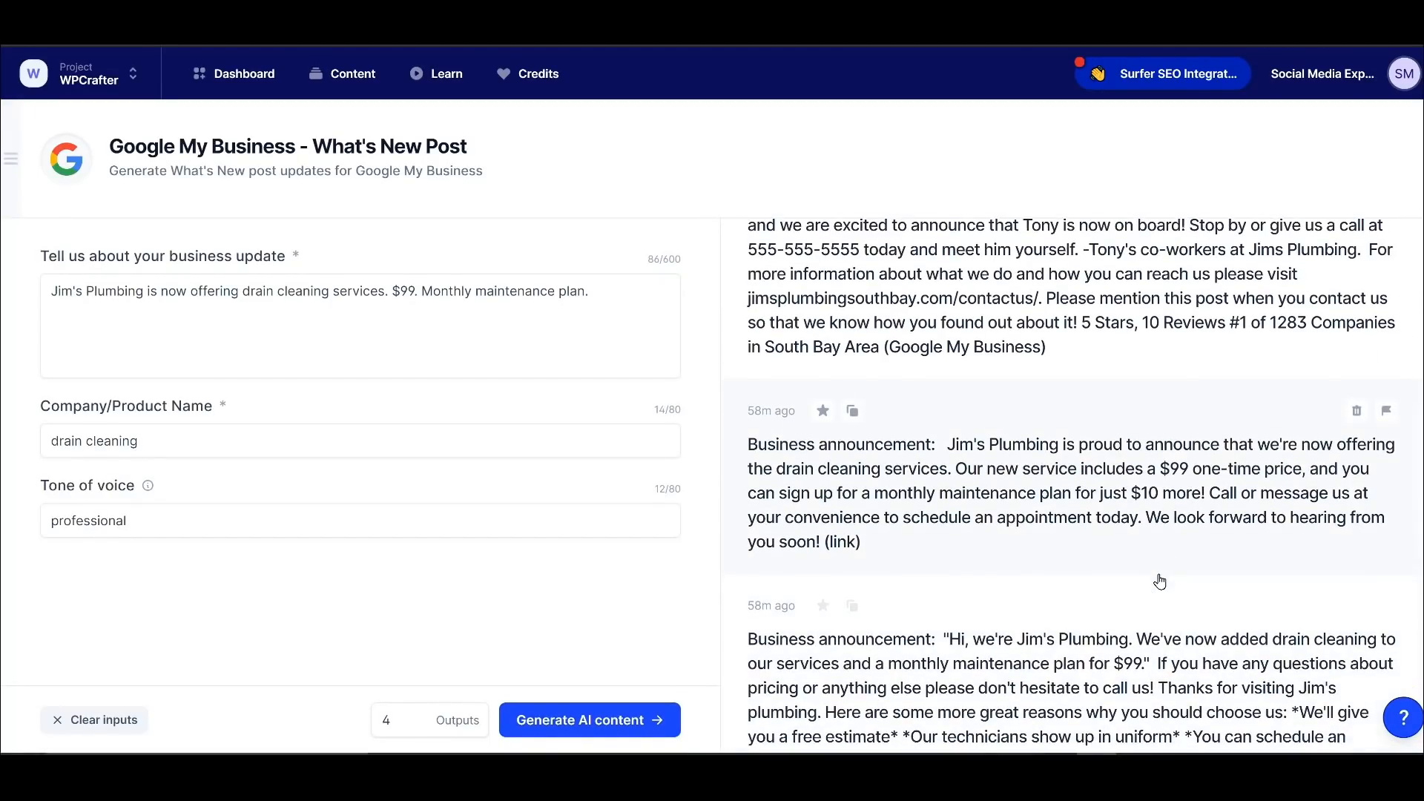
{"action": "scroll", "coordinate": [1161, 580], "scroll_direction": "down", "scroll_amount": 1}
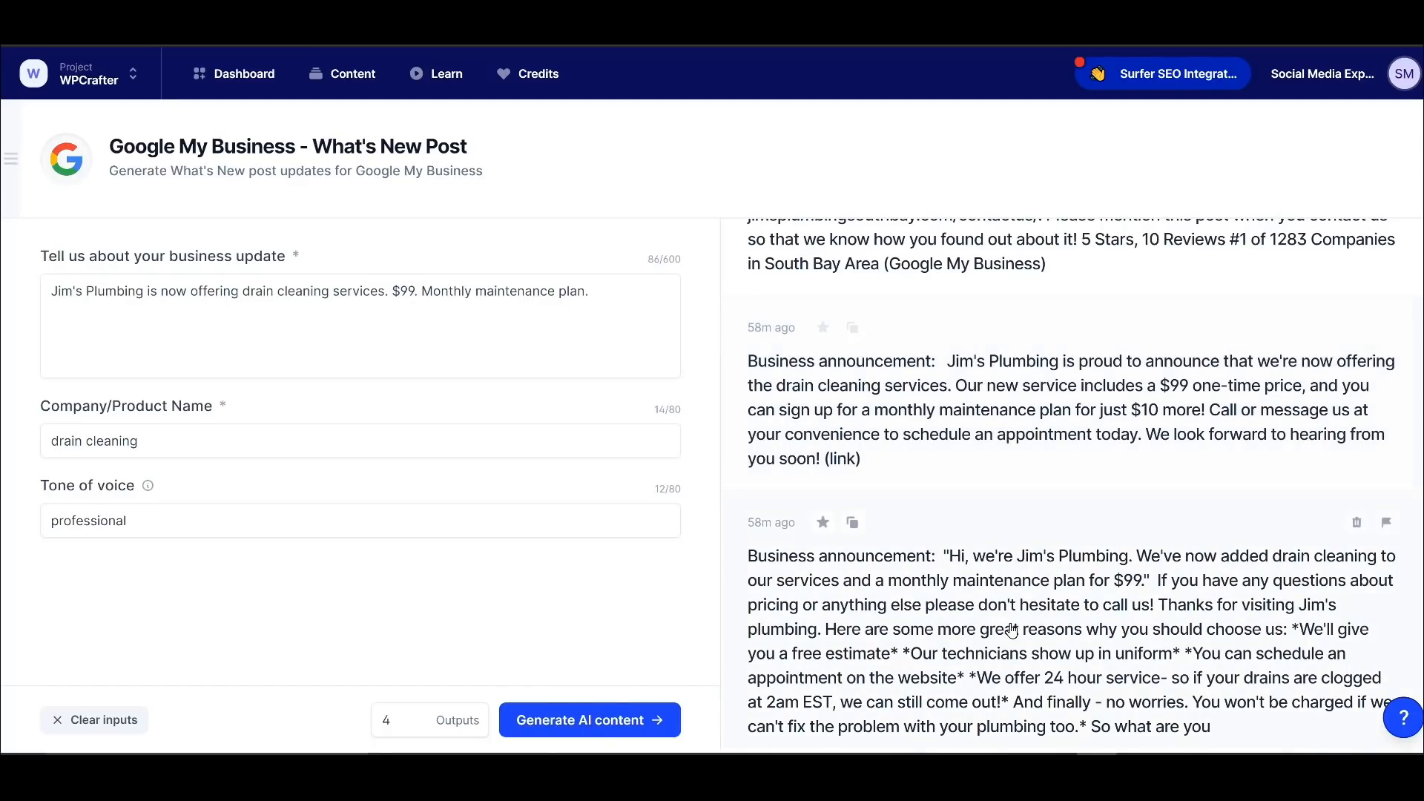
{"action": "left_click", "coordinate": [1073, 393]}
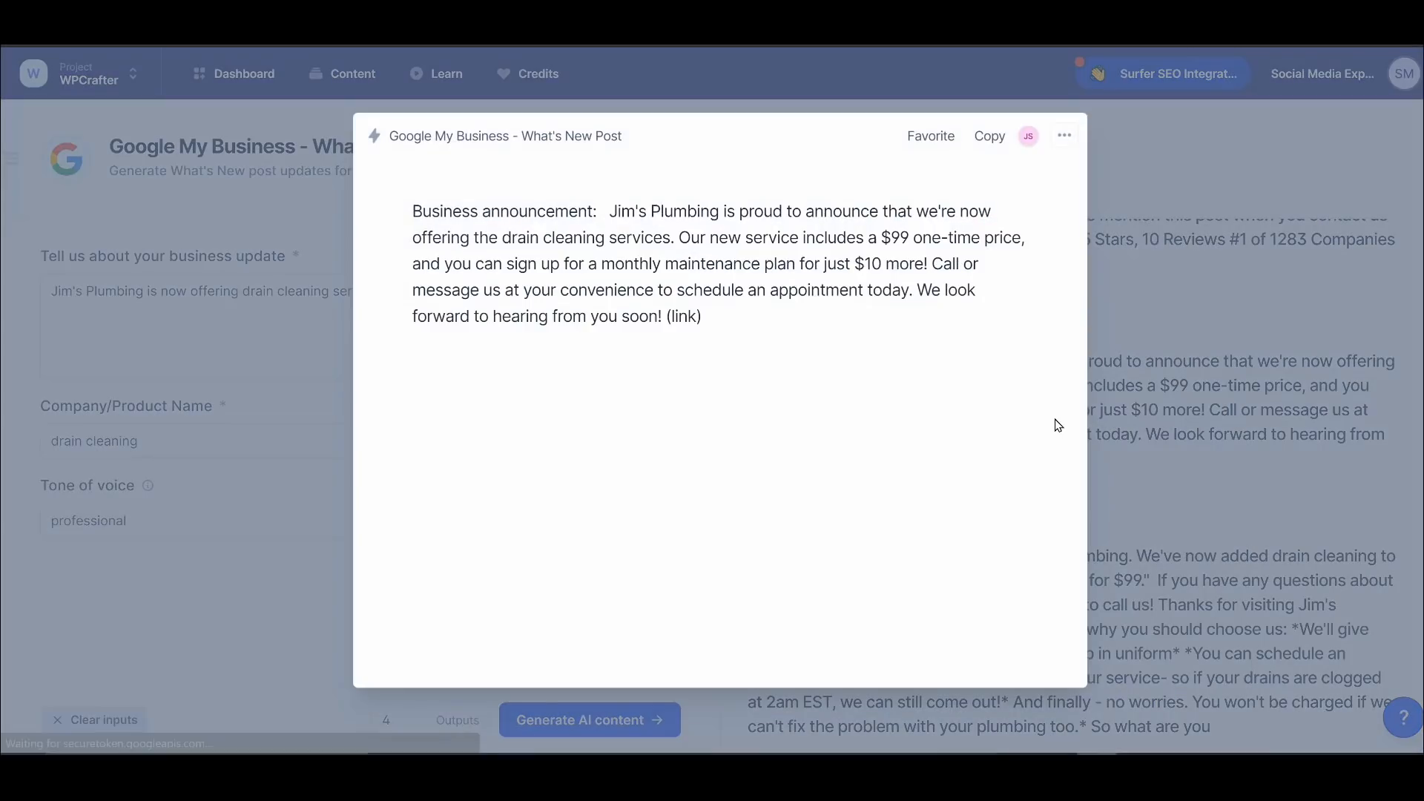
{"action": "left_click", "coordinate": [1210, 465]}
{"action": "left_click", "coordinate": [1093, 421]}
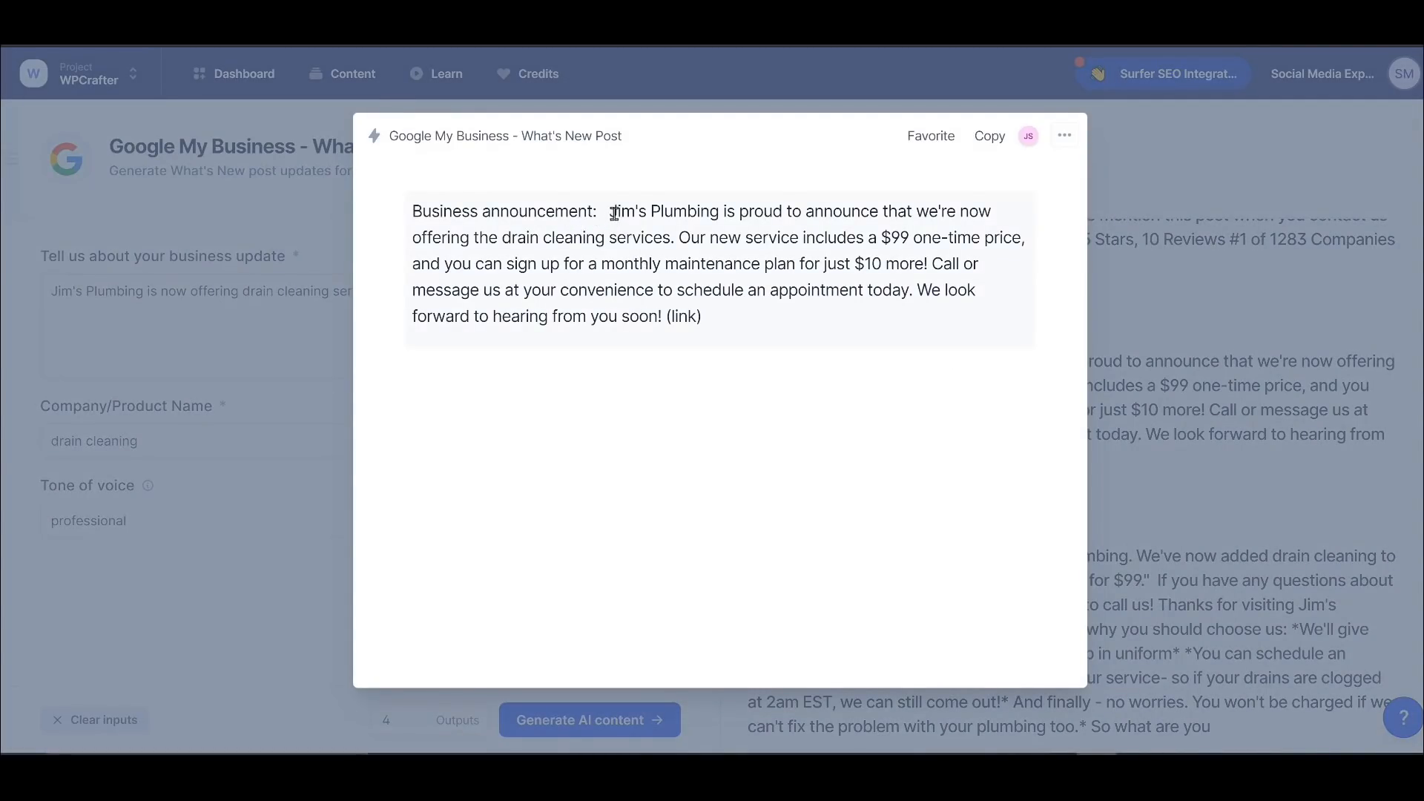
{"action": "left_click_drag", "start_coordinate": [614, 214], "coordinate": [705, 312]}
{"action": "key", "text": "ctrl+c"}
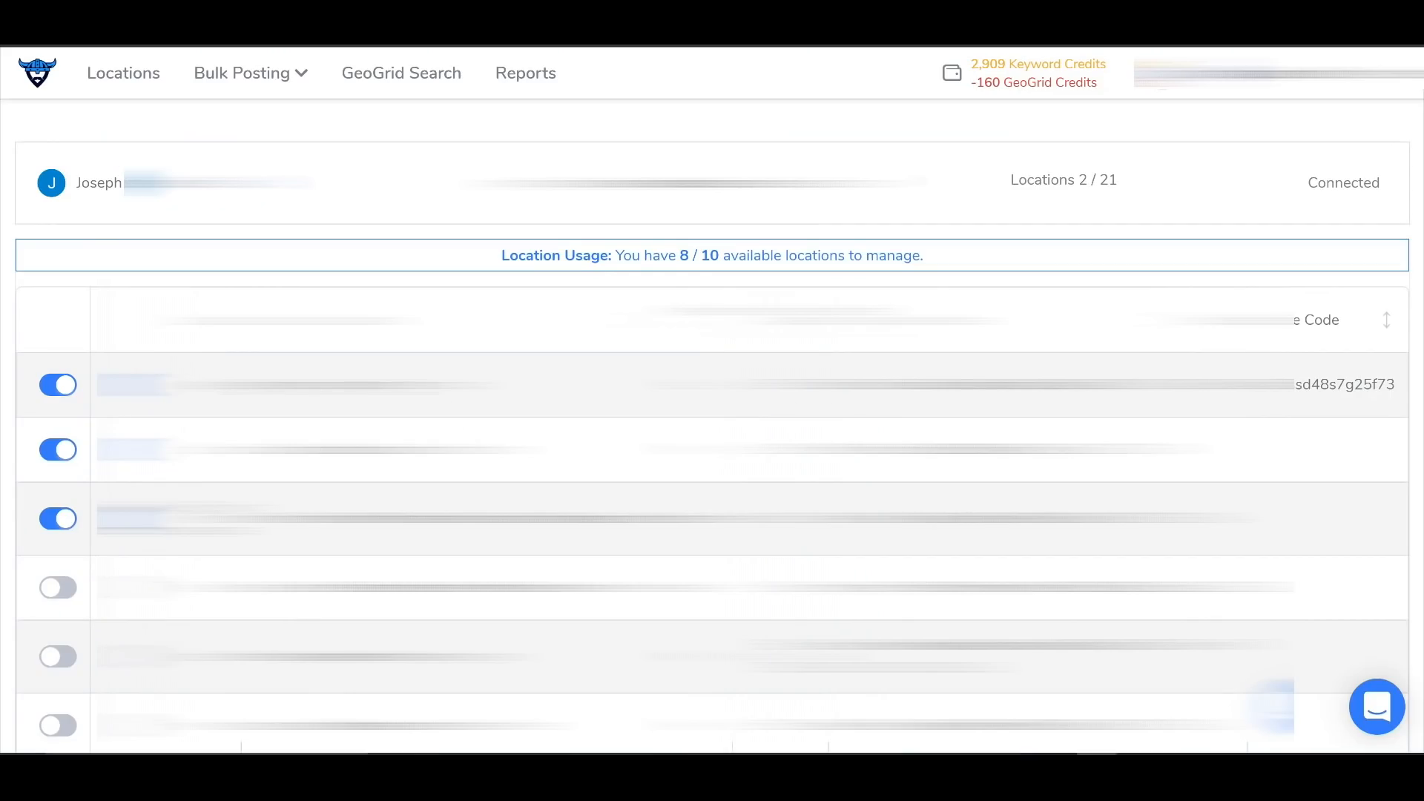
- Switch to Local Viking and open the dashboard of the third business in the locations list
{"action": "left_click", "coordinate": [128, 72]}
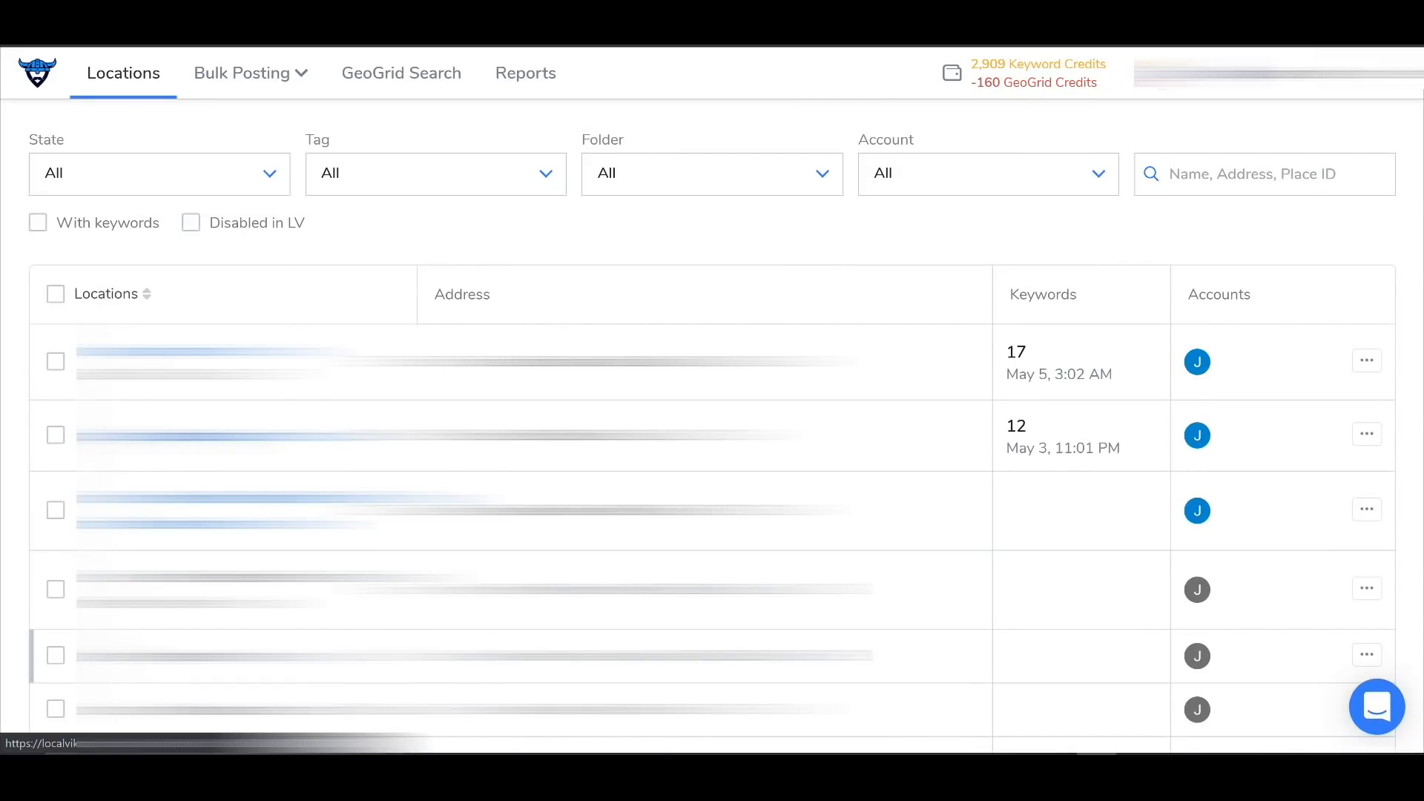
{"action": "left_click", "coordinate": [239, 525]}
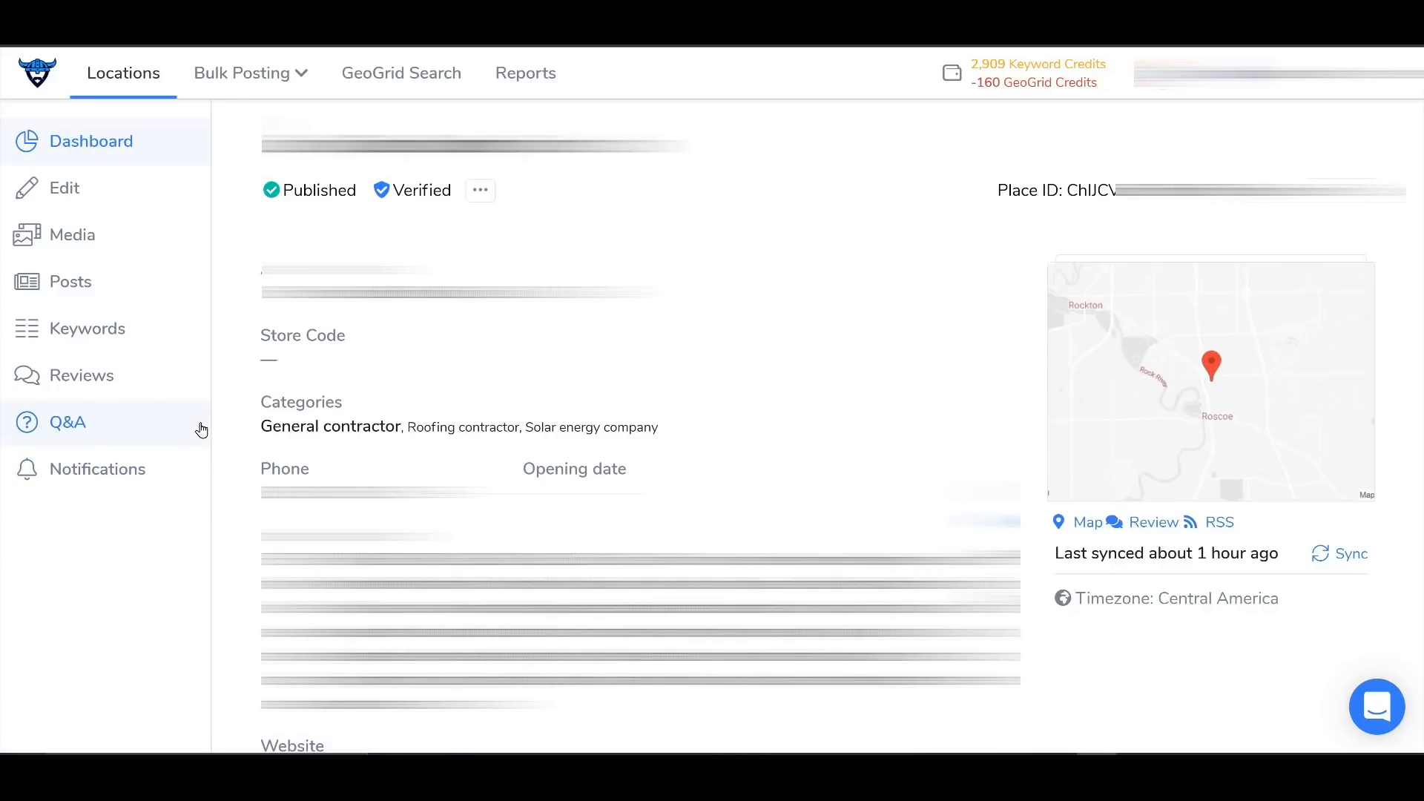
- Create a new standard post for this business location and add a "Call now" button to it
{"action": "left_click", "coordinate": [103, 287]}
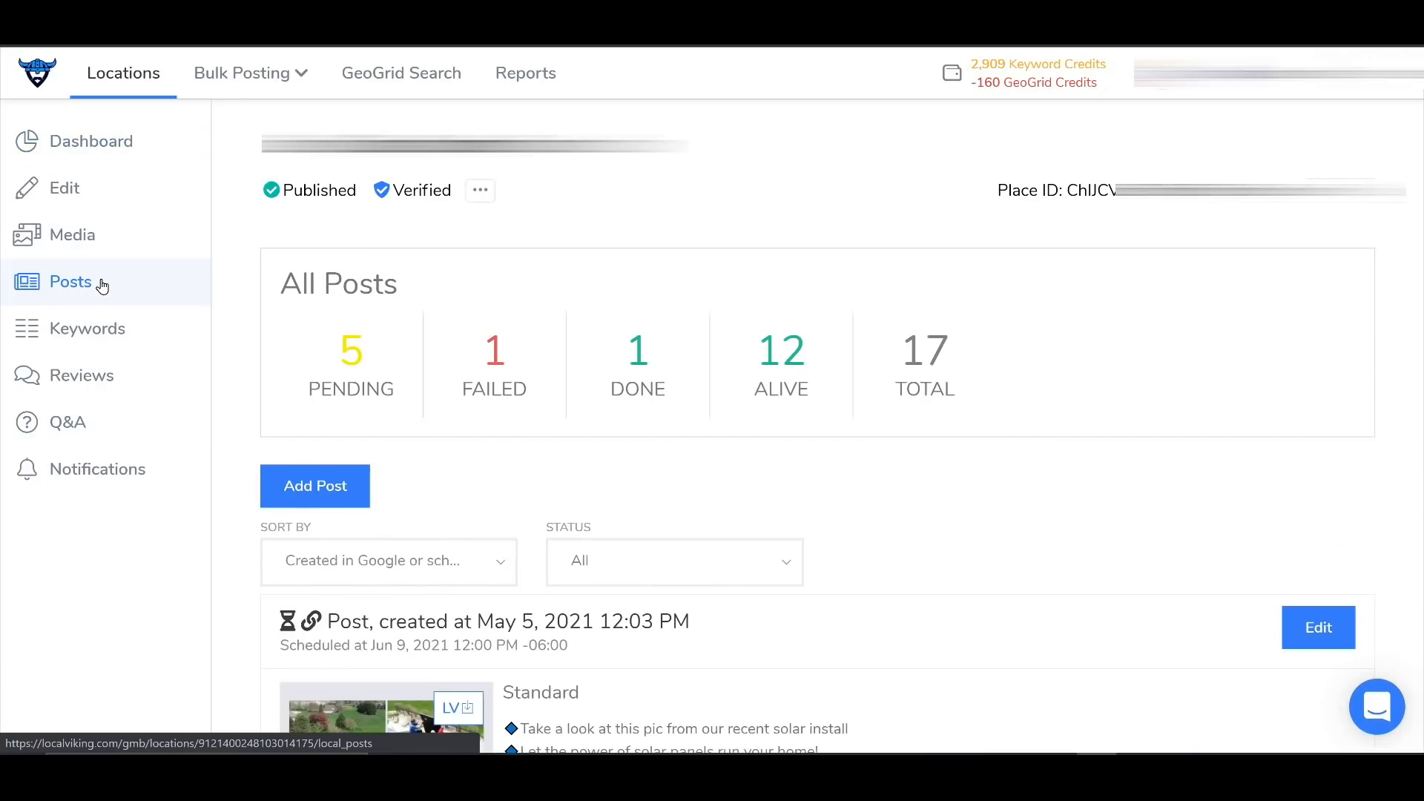
{"action": "left_click", "coordinate": [323, 488]}
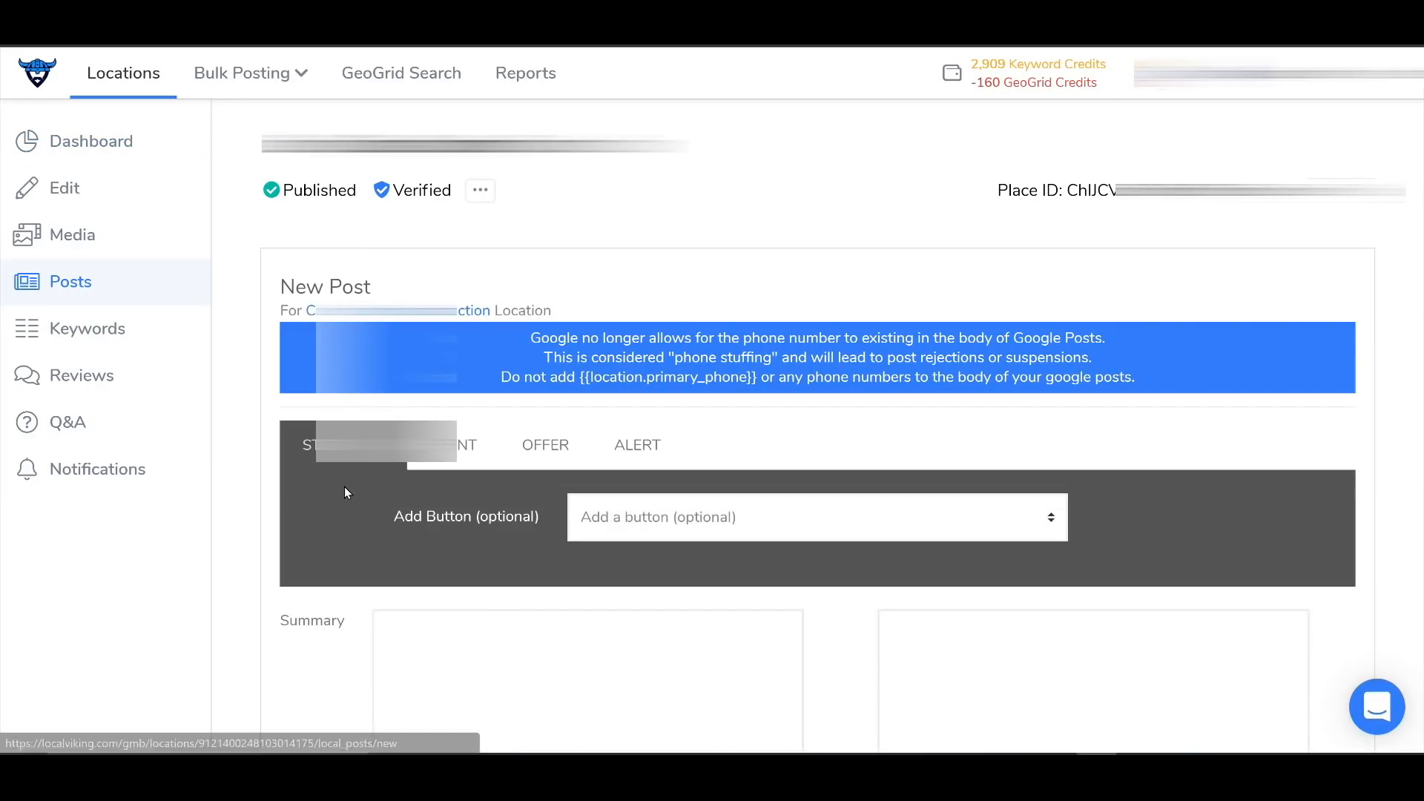
{"action": "scroll", "coordinate": [852, 389], "scroll_direction": "down", "scroll_amount": 3}
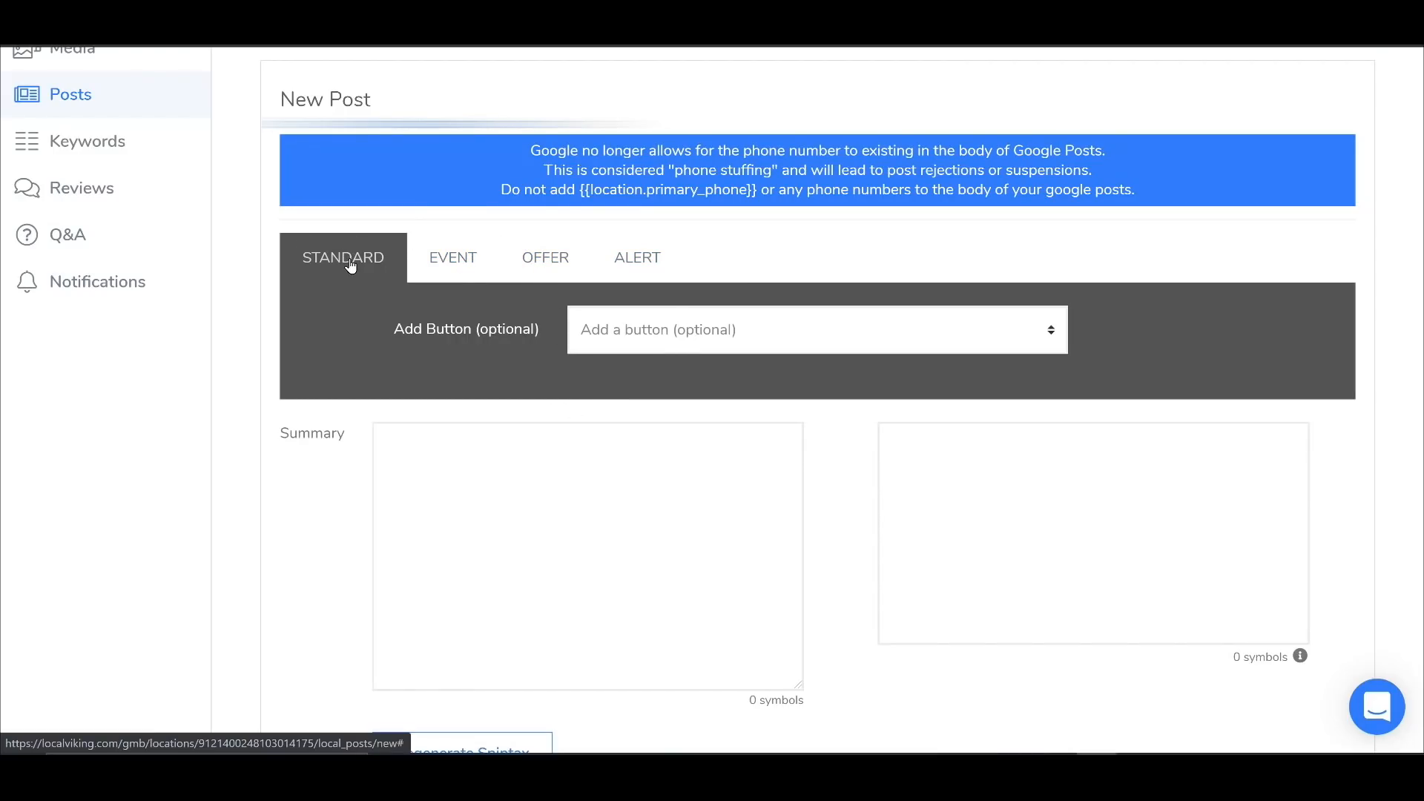
{"action": "left_click", "coordinate": [644, 330]}
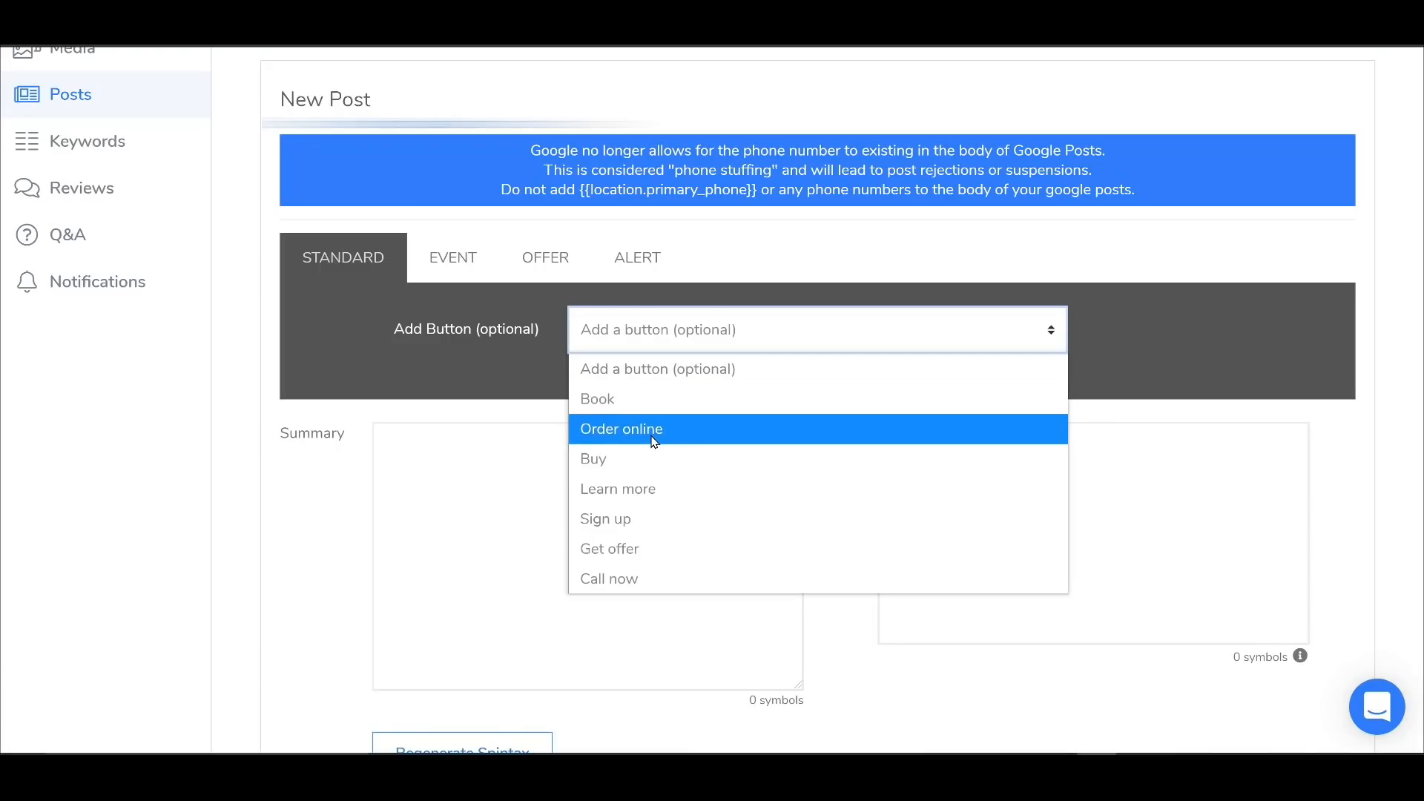
{"action": "left_click", "coordinate": [623, 329]}
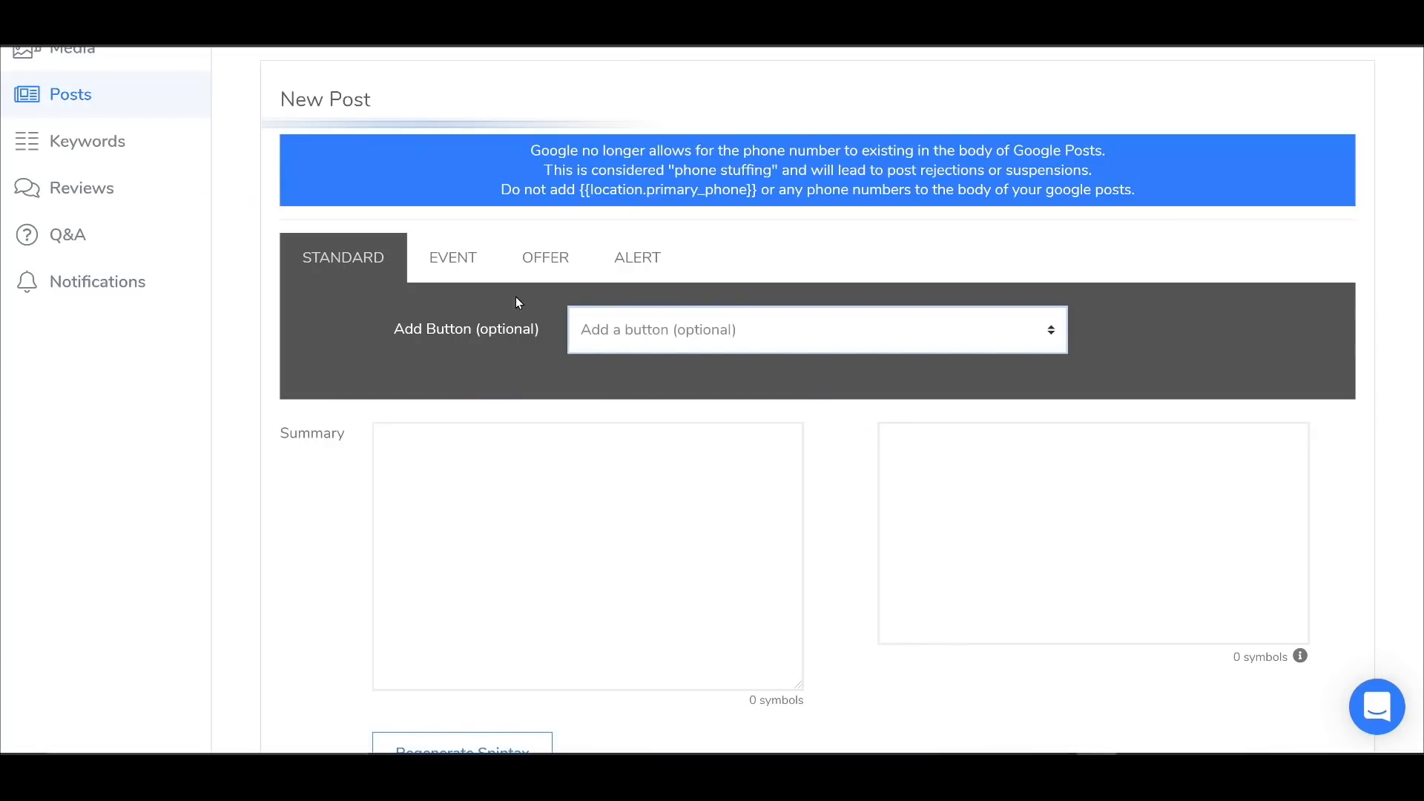
{"action": "left_click", "coordinate": [614, 330]}
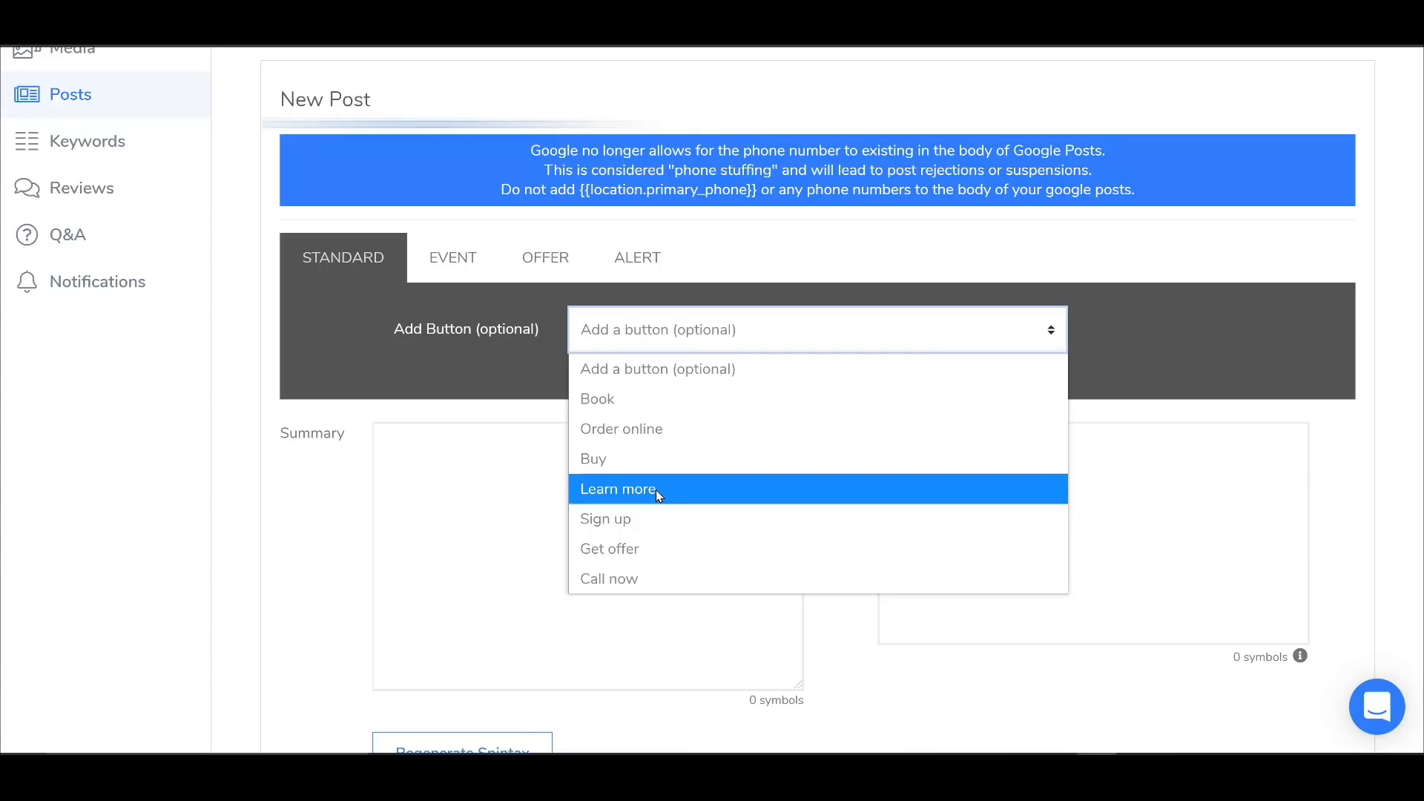
{"action": "left_click", "coordinate": [635, 578]}
- Paste the copied drain cleaning announcement into the post summary and restore the missing "J" at its start
{"action": "left_click", "coordinate": [624, 514]}
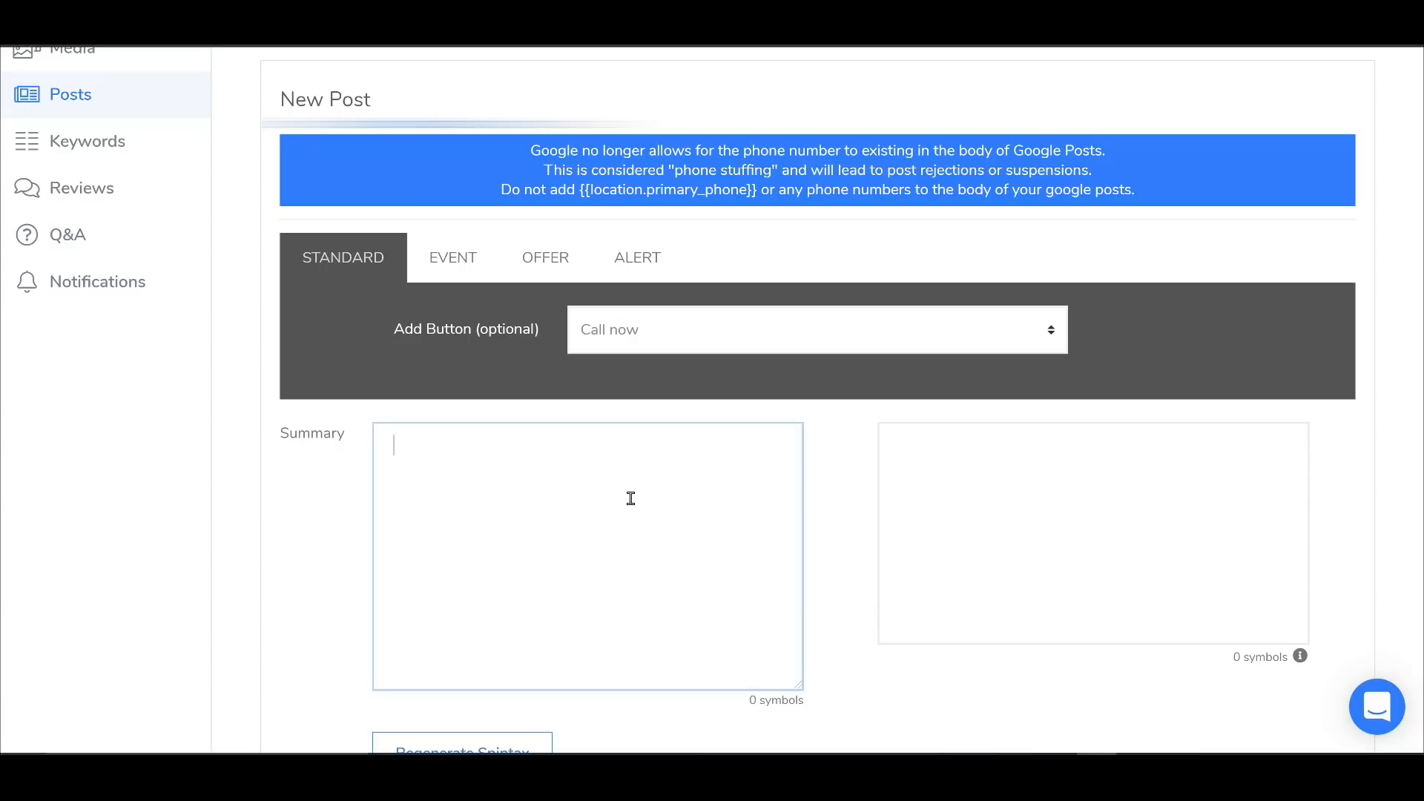
{"action": "key", "text": "ctrl+v"}
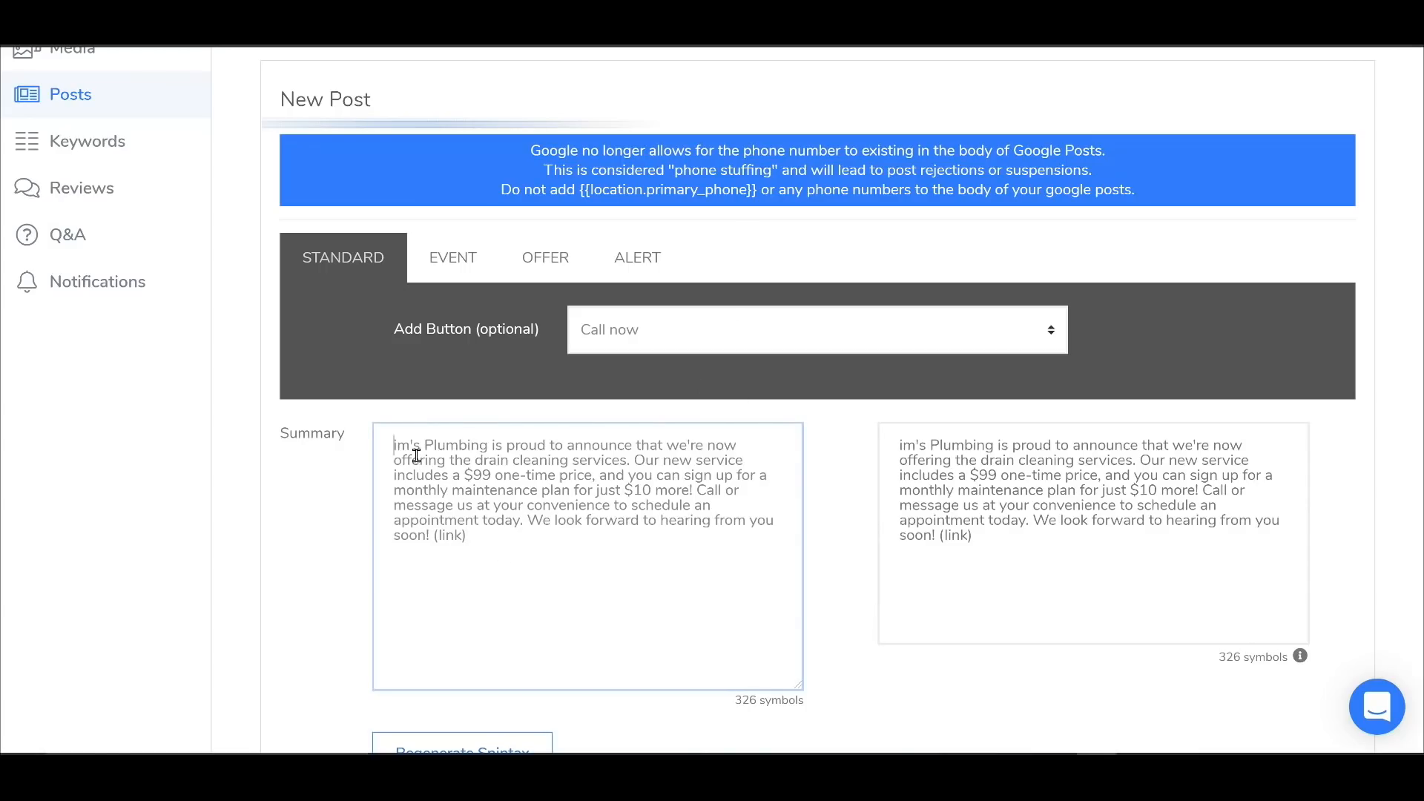
{"action": "type", "text": "J"}
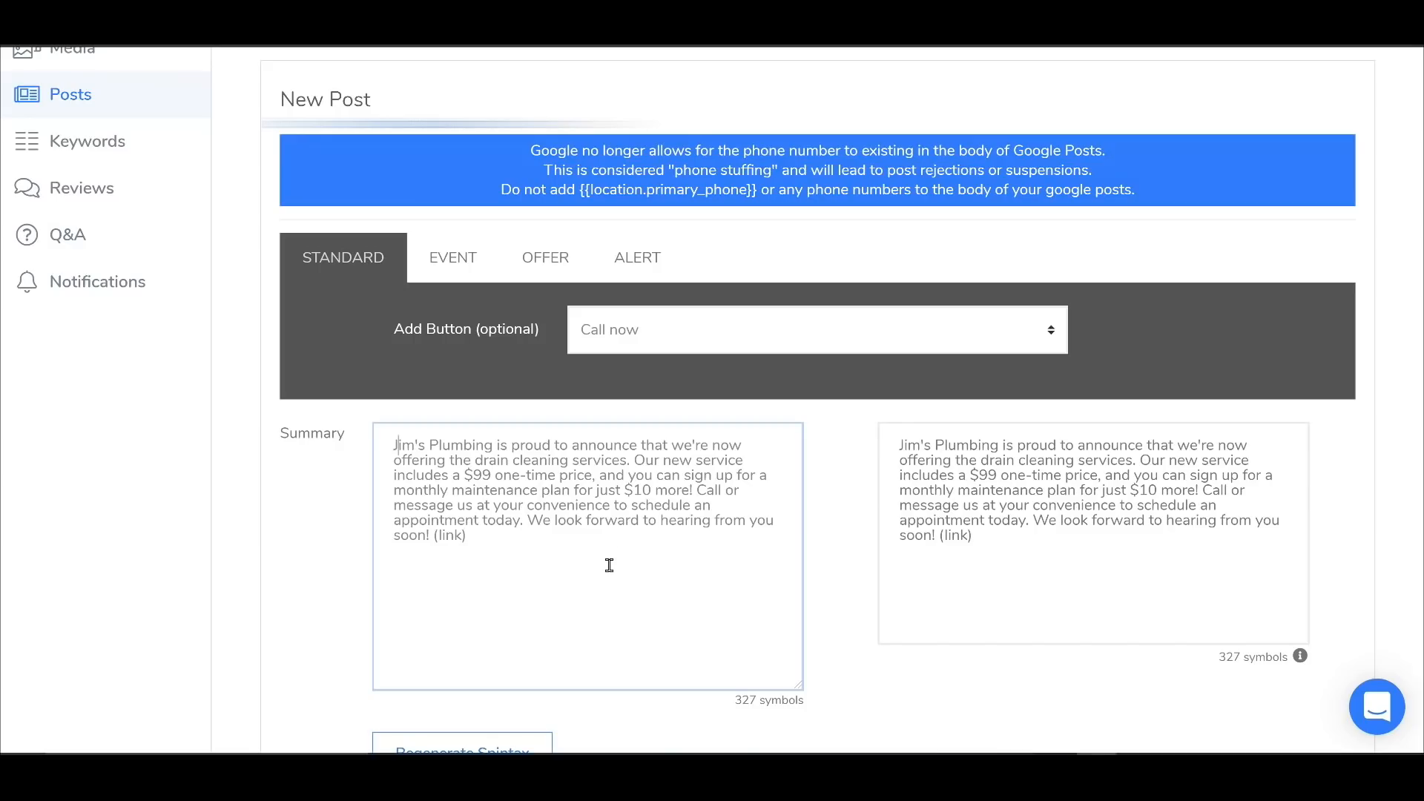
- Break the summary into separate paragraphs before "Our new service includes" and before "Call or message us"
{"action": "left_click", "coordinate": [636, 460]}
{"action": "key", "text": "Return"}
{"action": "key", "text": "Return"}
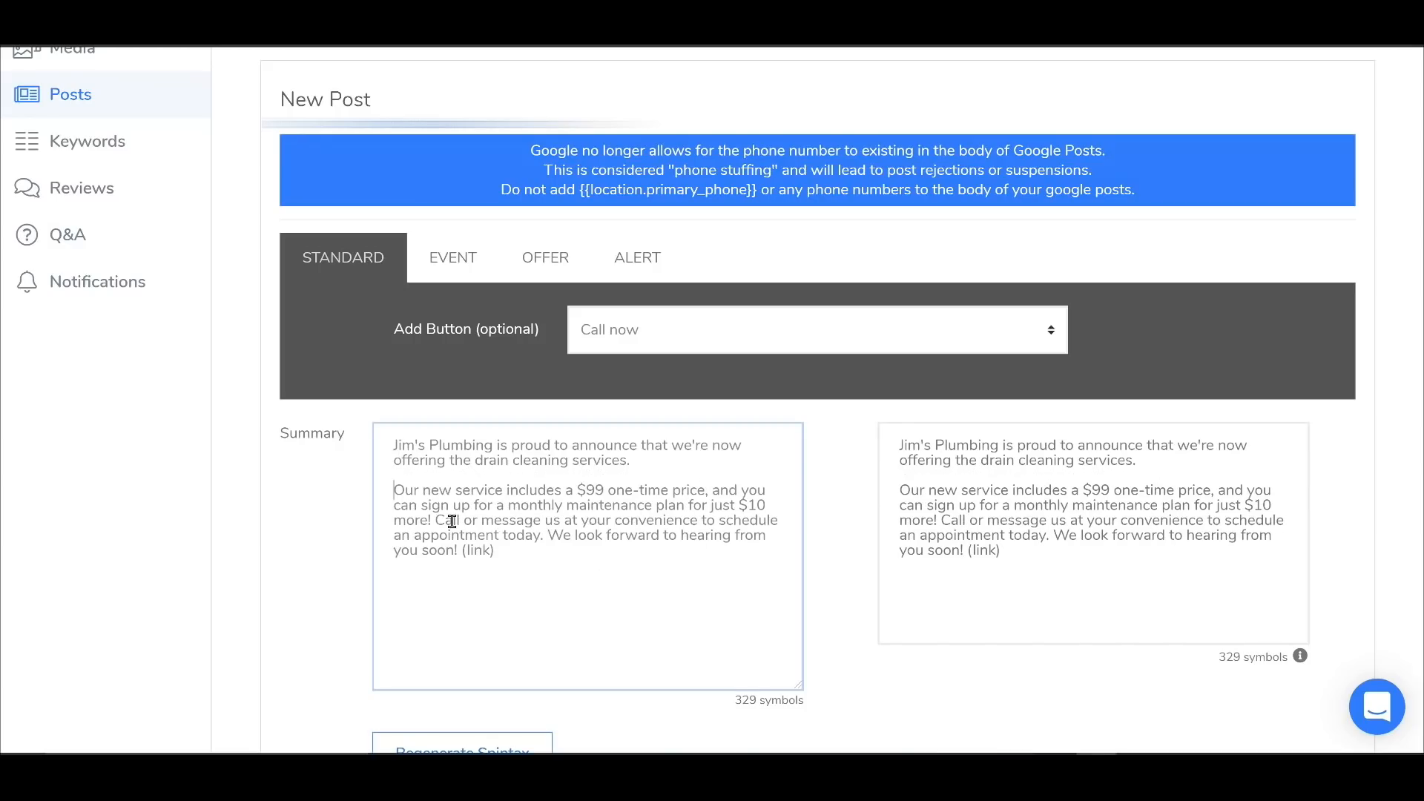
{"action": "left_click", "coordinate": [435, 521]}
{"action": "key", "text": "Return"}
{"action": "key", "text": "Return"}
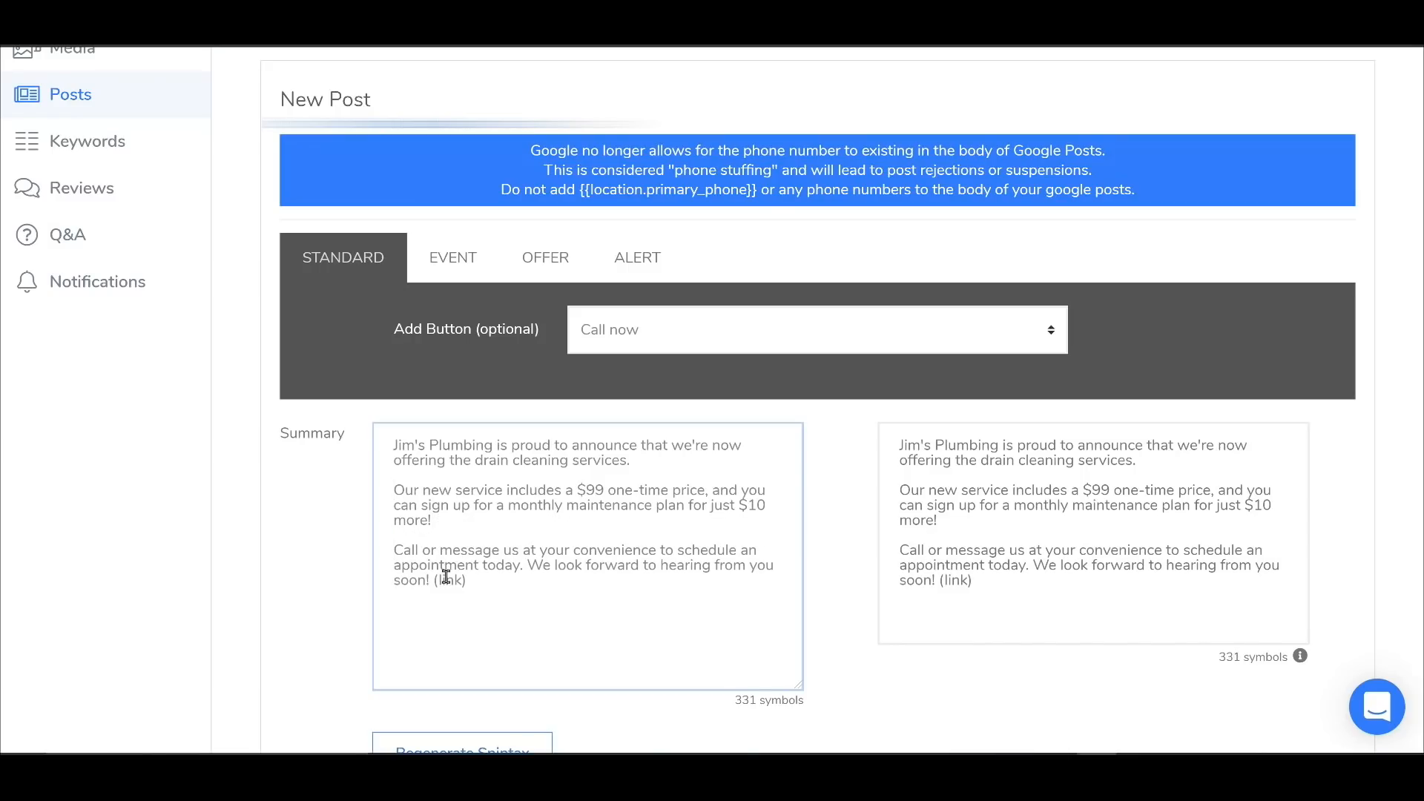
{"action": "left_click_drag", "start_coordinate": [435, 579], "coordinate": [494, 582]}
{"action": "key", "text": "BackSpace"}
{"action": "type", "text": "www.jimsplu"}
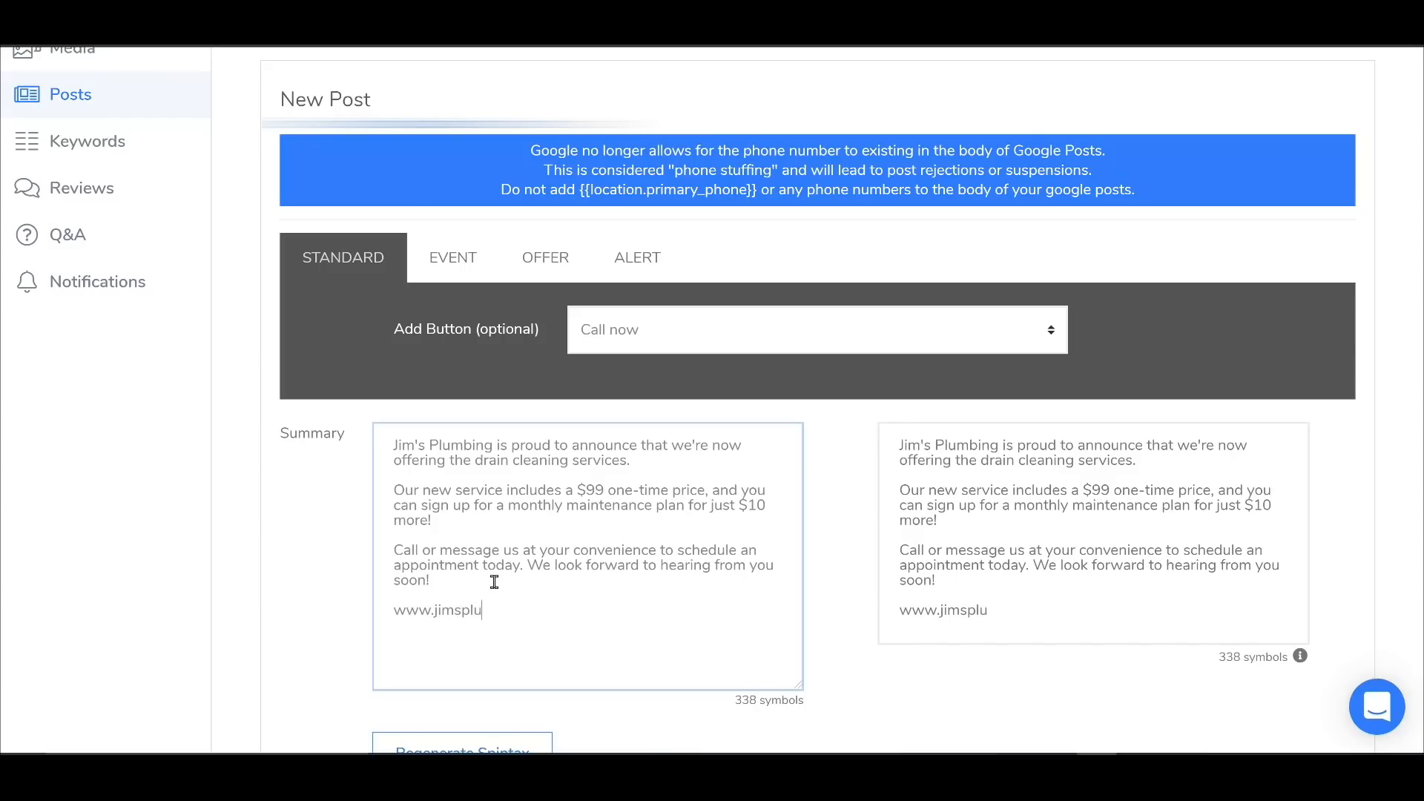
{"action": "type", "text": "mbing.com"}
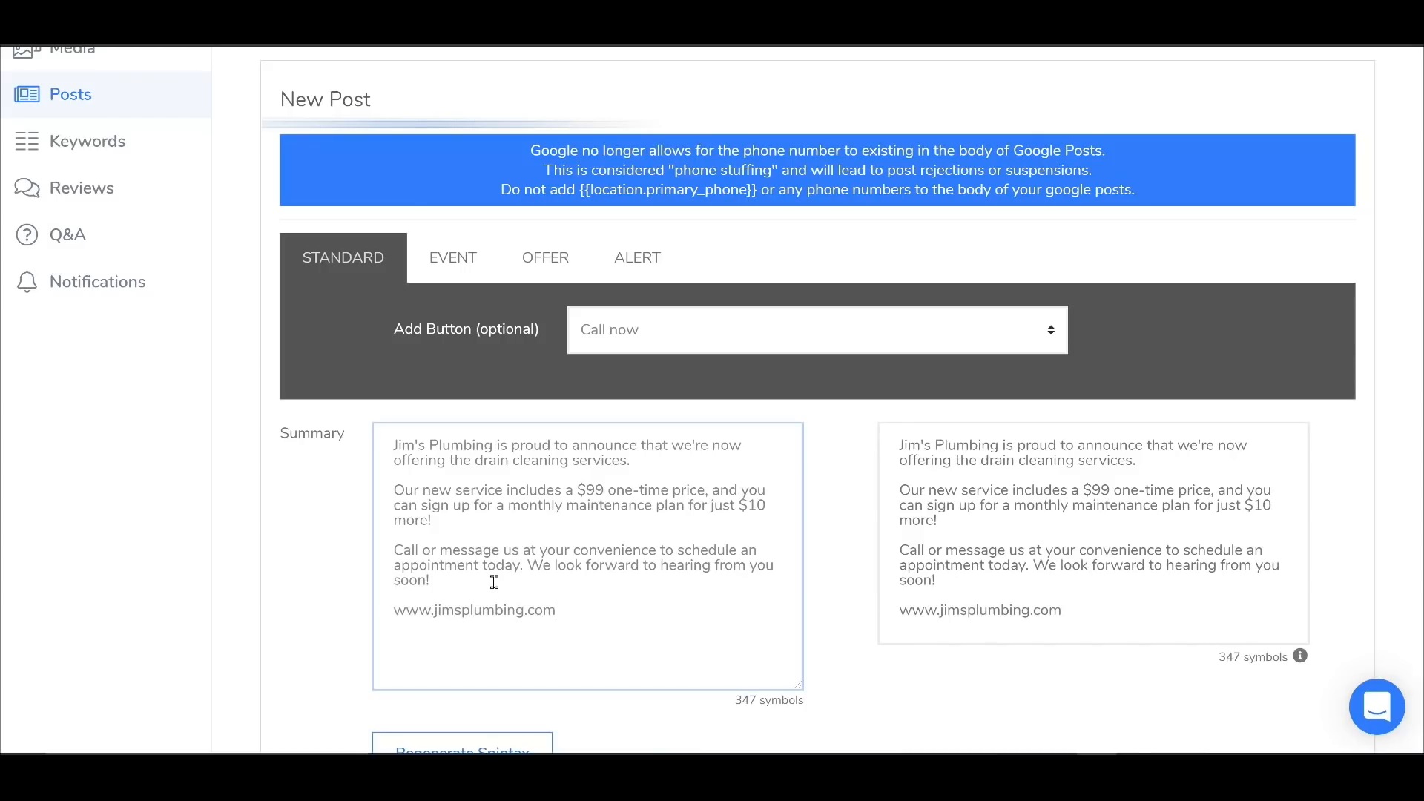
- Insert the previous post SERP URL below the website address in the summary, and open the post's image selection
{"action": "key", "text": "Return"}
{"action": "key", "text": "Return"}
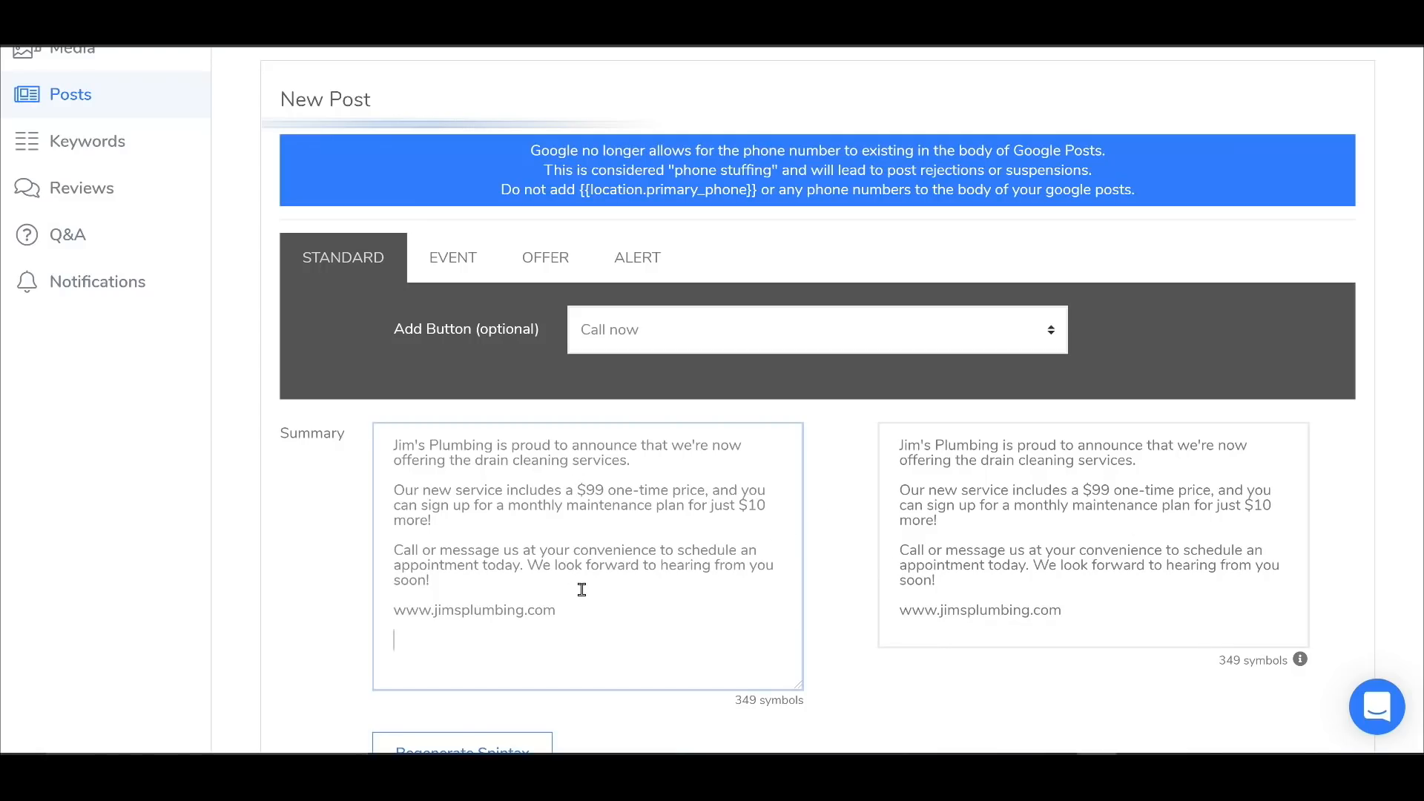
{"action": "scroll", "coordinate": [829, 566], "scroll_direction": "down", "scroll_amount": 4}
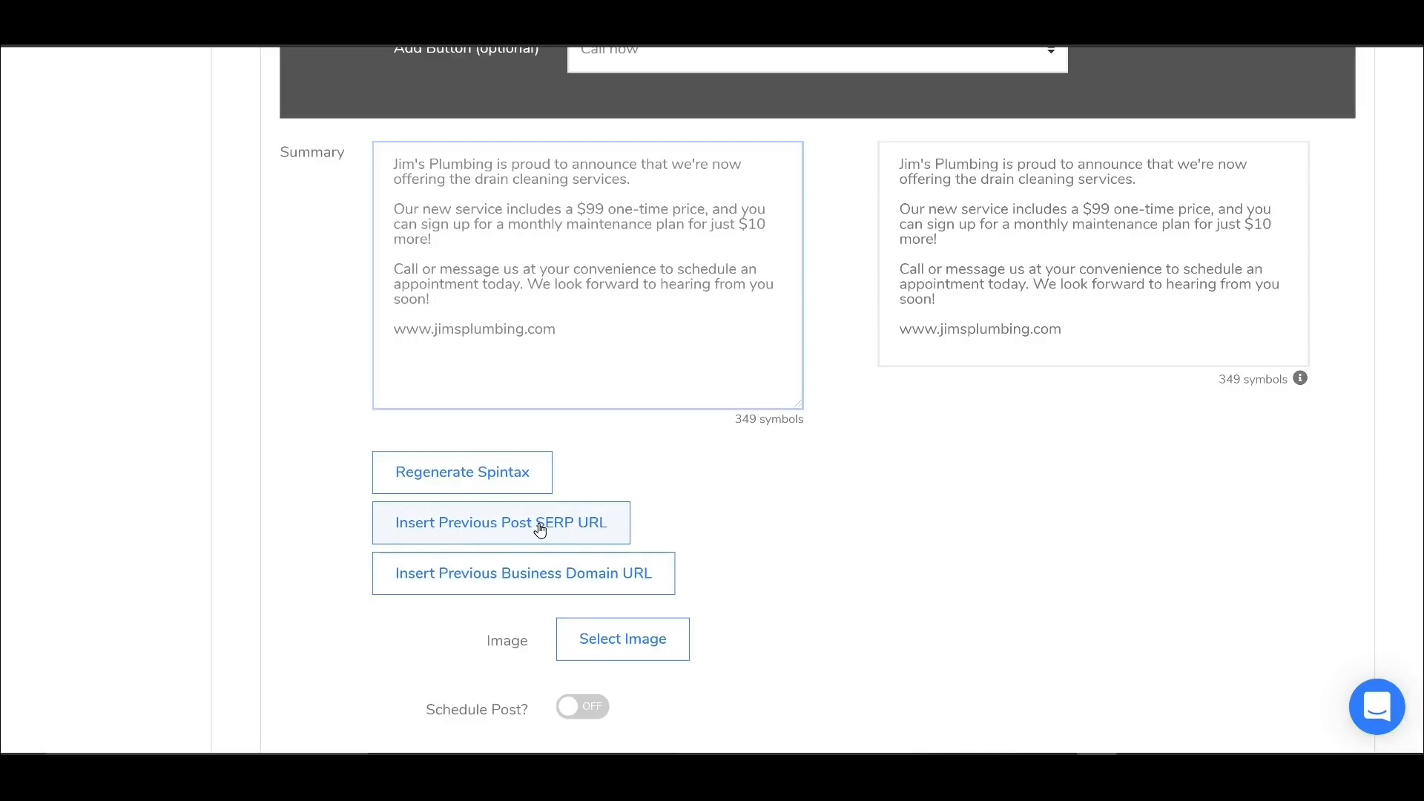
{"action": "left_click", "coordinate": [594, 542]}
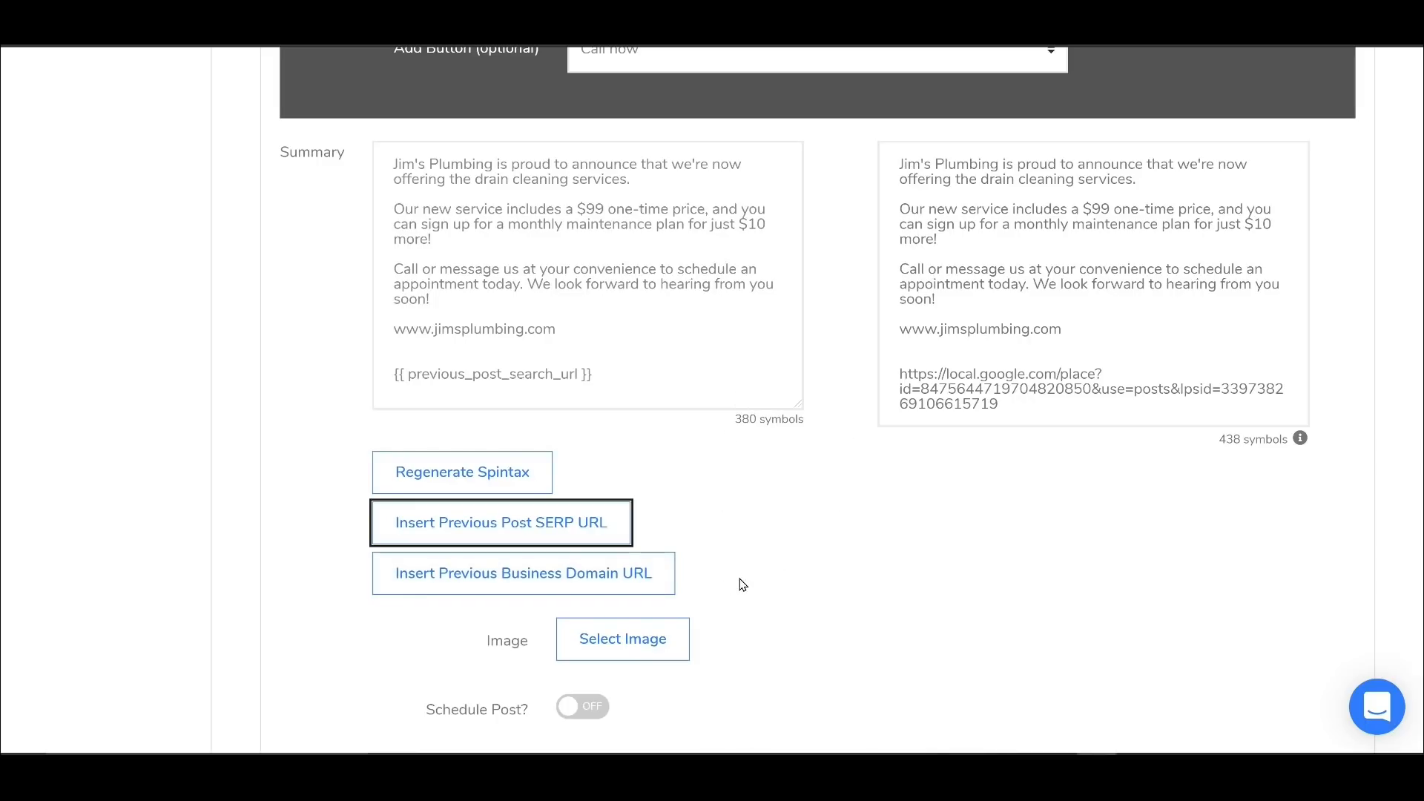
{"action": "scroll", "coordinate": [843, 601], "scroll_direction": "down", "scroll_amount": 1}
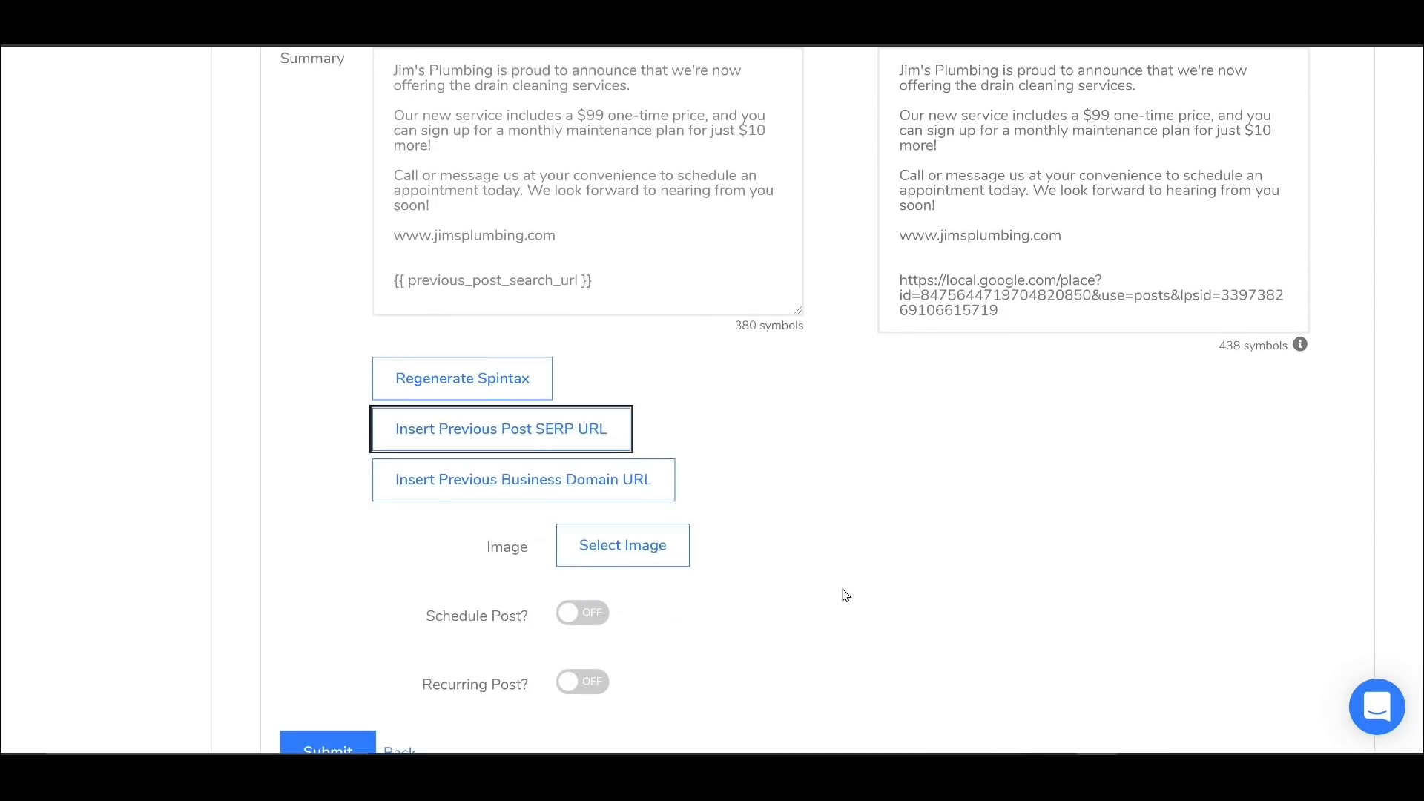
{"action": "left_click", "coordinate": [653, 555]}
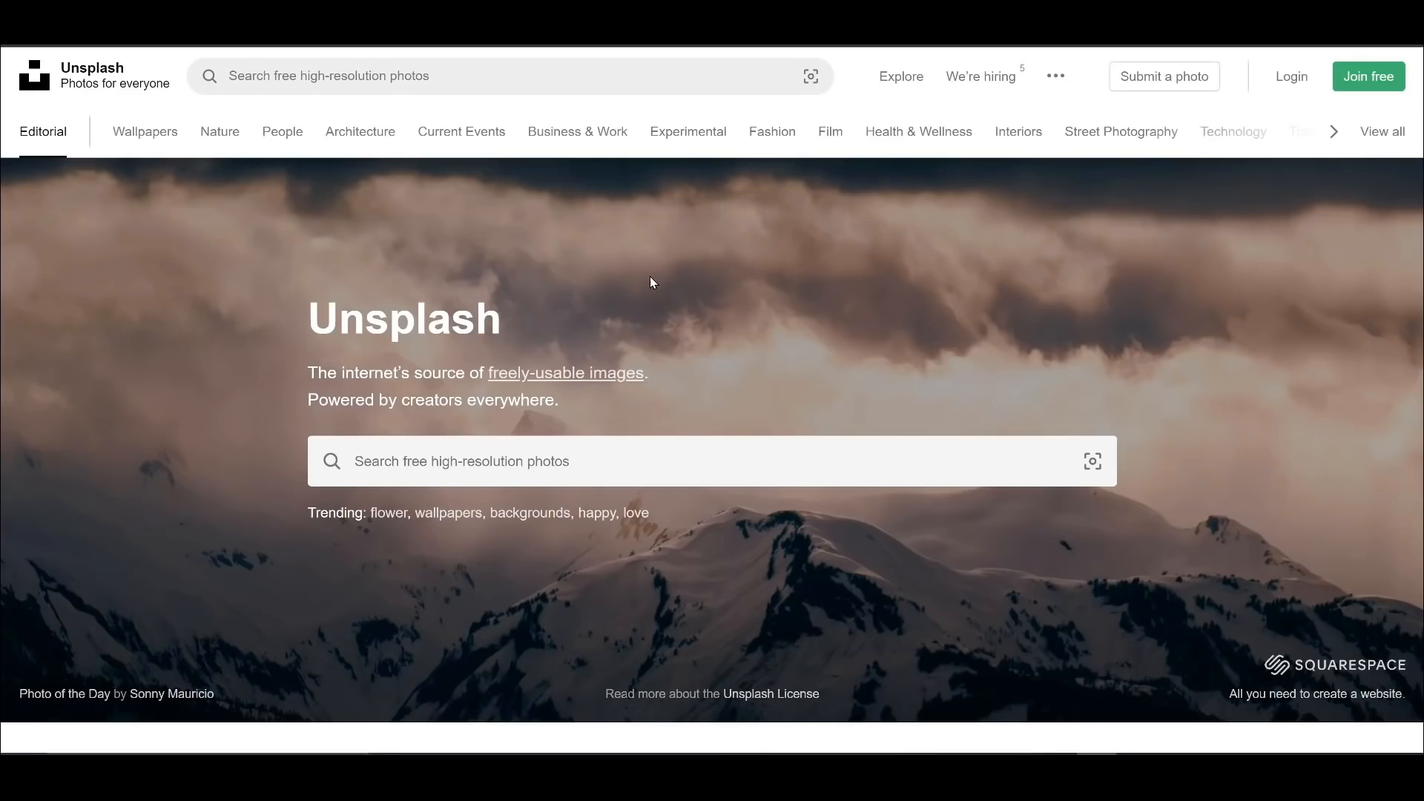
- Switch to Unsplash, search for "plumber" photos and look through the results
{"action": "left_click", "coordinate": [608, 462]}
{"action": "type", "text": "plumber"}
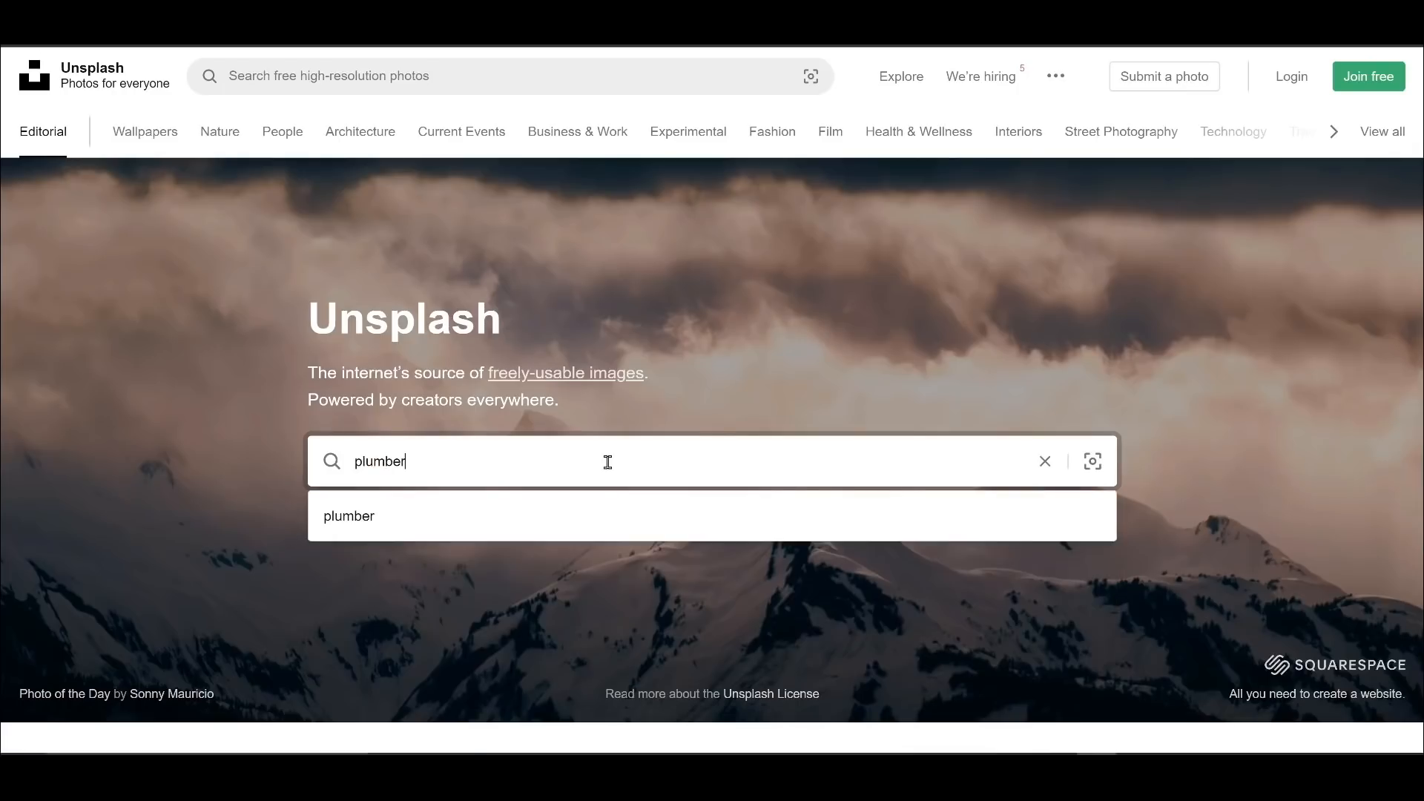
{"action": "key", "text": "Return"}
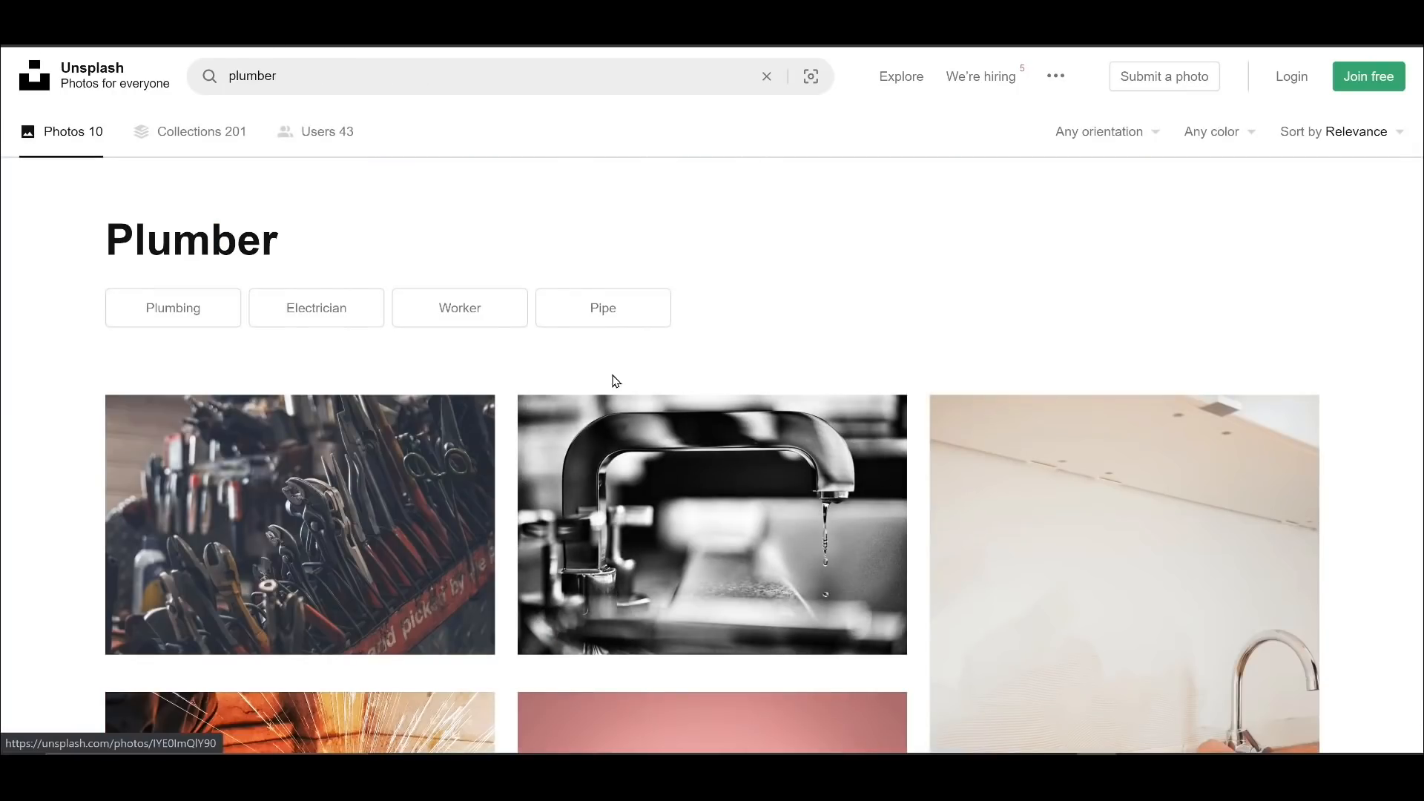
{"action": "scroll", "coordinate": [915, 492], "scroll_direction": "down", "scroll_amount": 1}
{"action": "scroll", "coordinate": [680, 680], "scroll_direction": "down", "scroll_amount": 3}
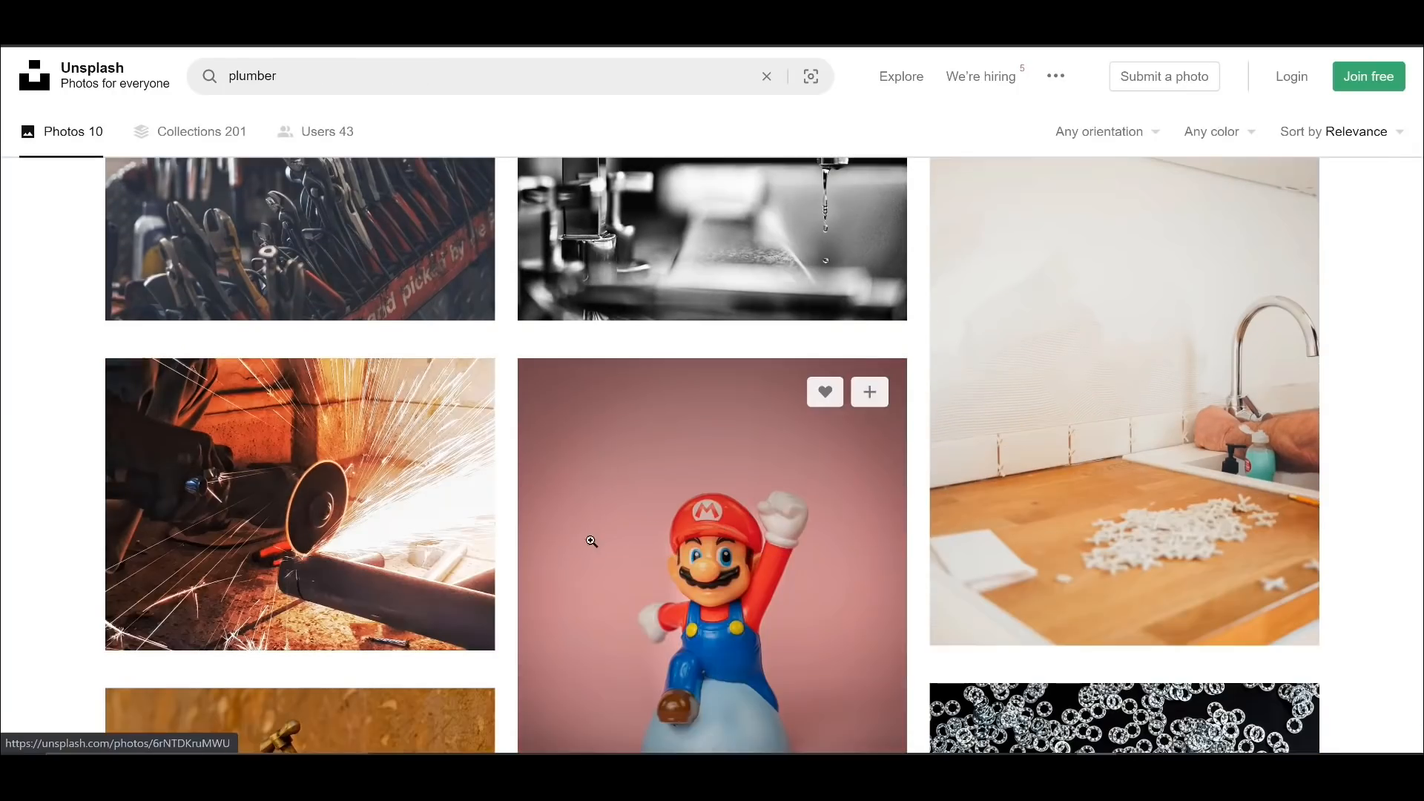
{"action": "scroll", "coordinate": [559, 487], "scroll_direction": "up", "scroll_amount": 4}
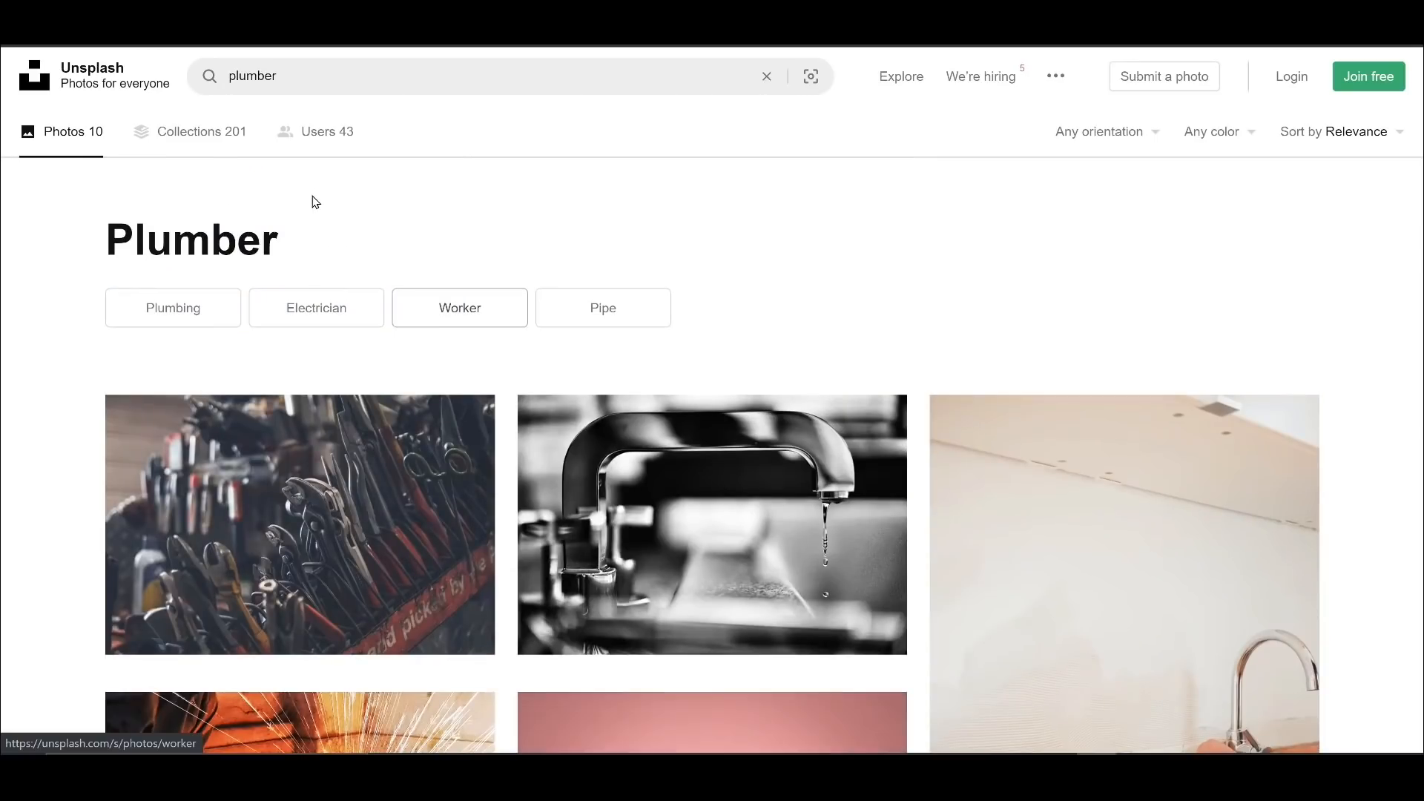
- Search Unsplash for "drain cleaner" photos and browse the results
{"action": "left_click", "coordinate": [289, 68]}
{"action": "double_click", "coordinate": [290, 68]}
{"action": "type", "text": "drain"}
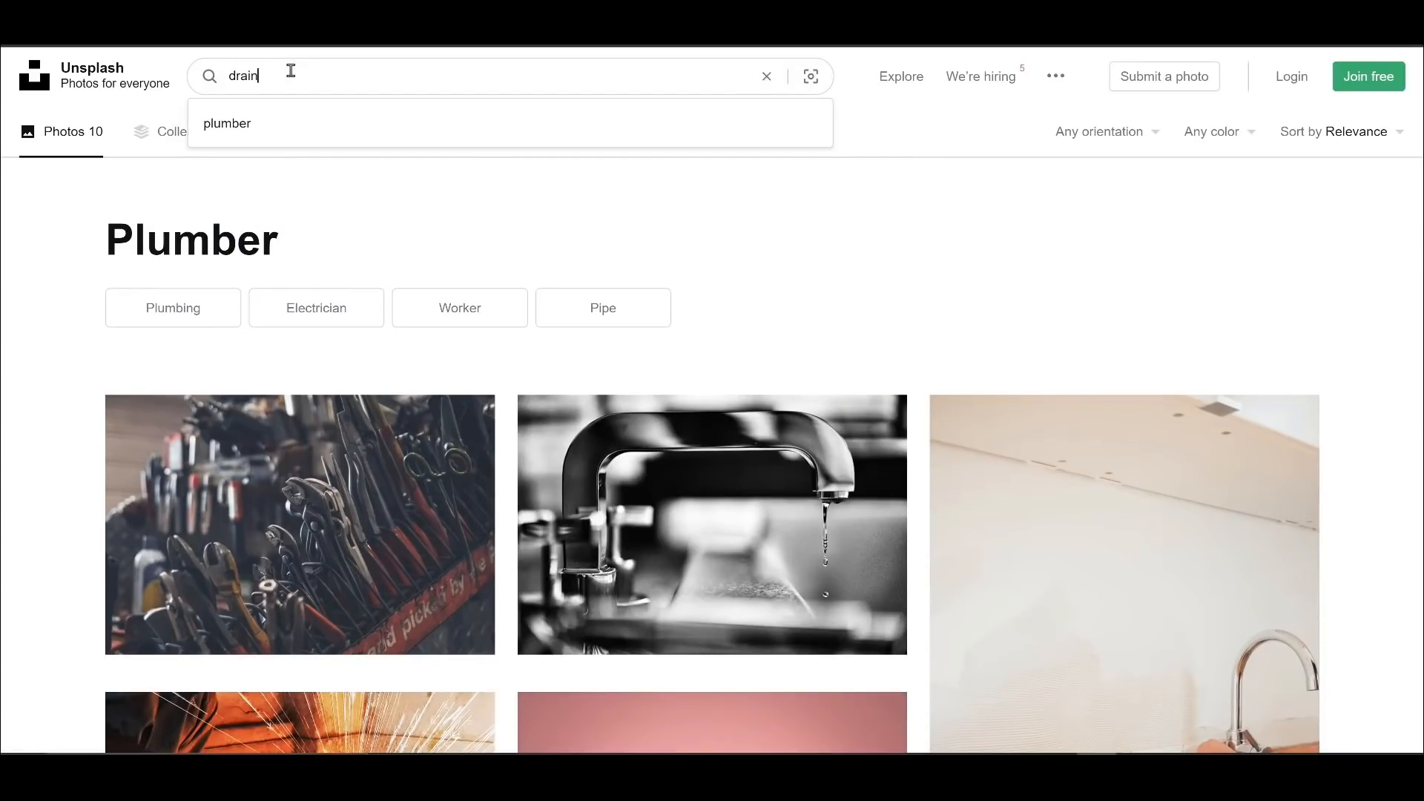
{"action": "type", "text": " cleaner"}
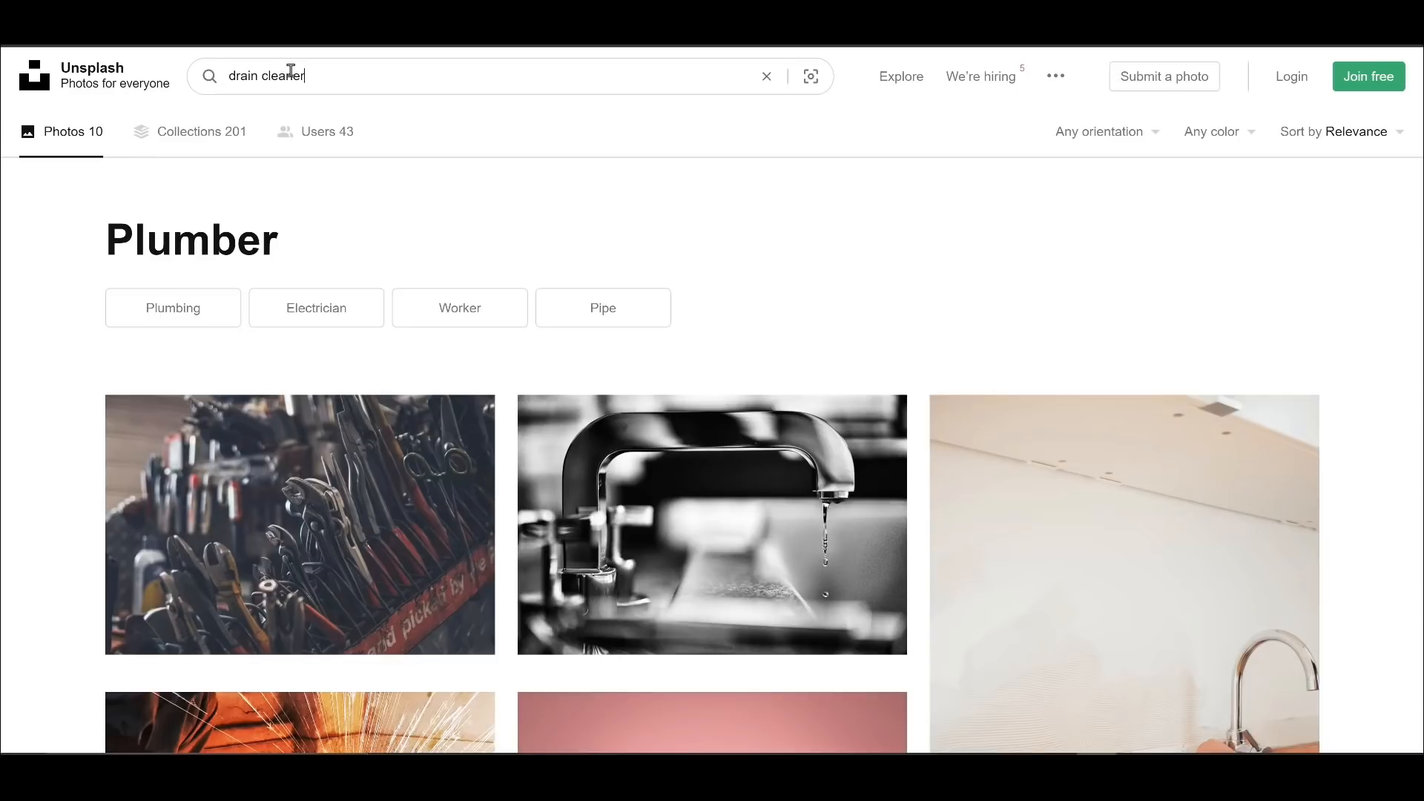
{"action": "key", "text": "Return"}
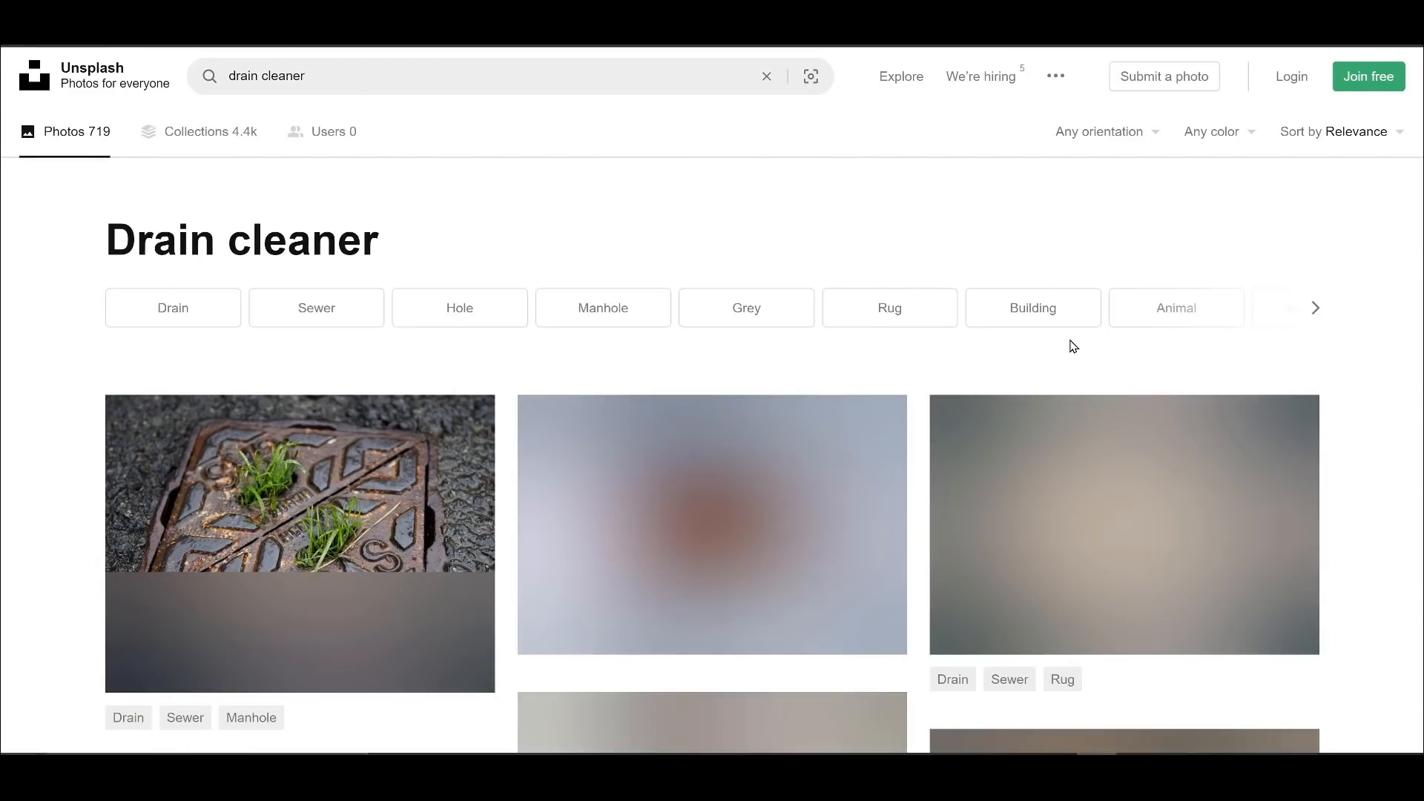
{"action": "scroll", "coordinate": [1030, 451], "scroll_direction": "down", "scroll_amount": 1}
{"action": "scroll", "coordinate": [1031, 449], "scroll_direction": "down", "scroll_amount": 5}
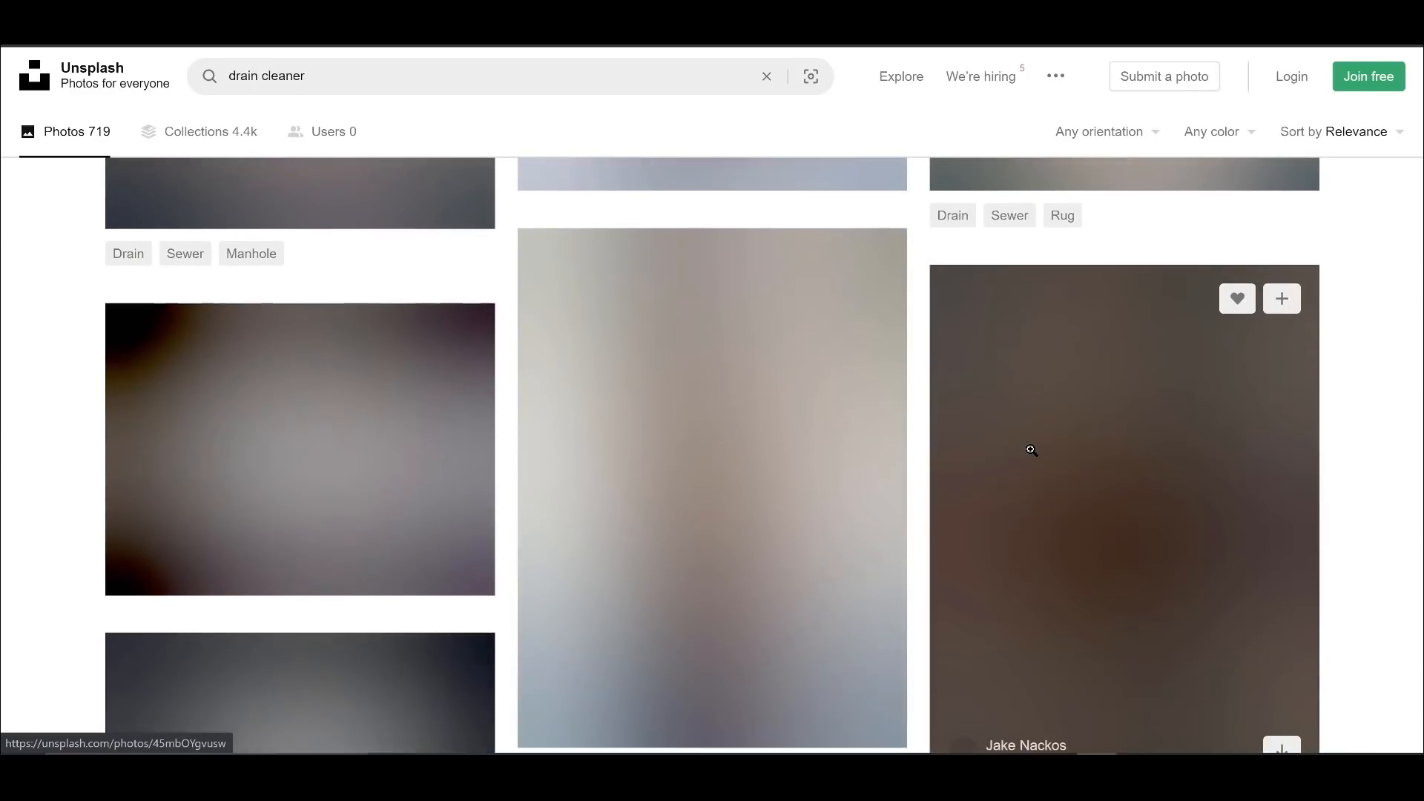
{"action": "scroll", "coordinate": [1030, 437], "scroll_direction": "up", "scroll_amount": 6}
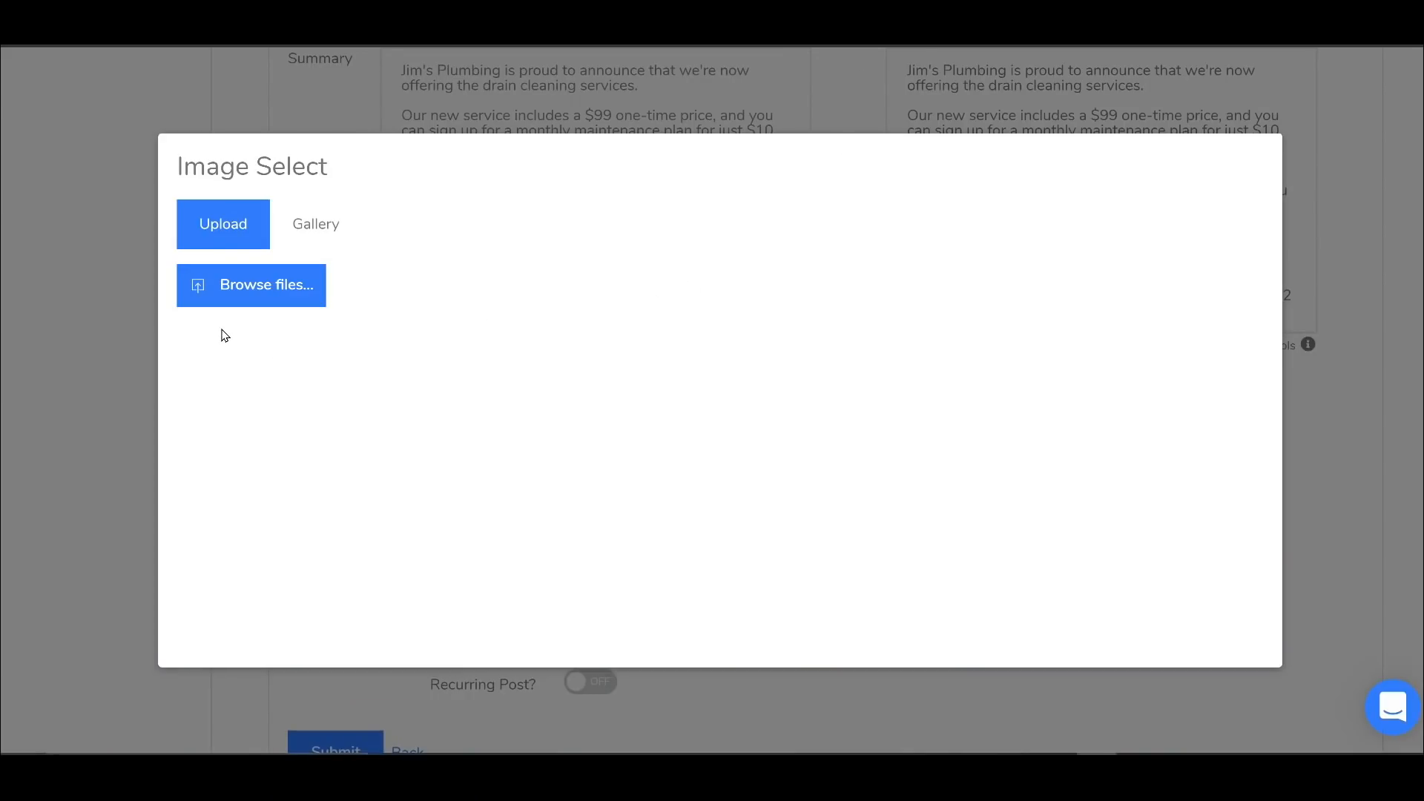
- Upload an image file for the Local Viking post and examine its EXIF fields and fill options, keeping Current EXIF
{"action": "left_click", "coordinate": [242, 289]}
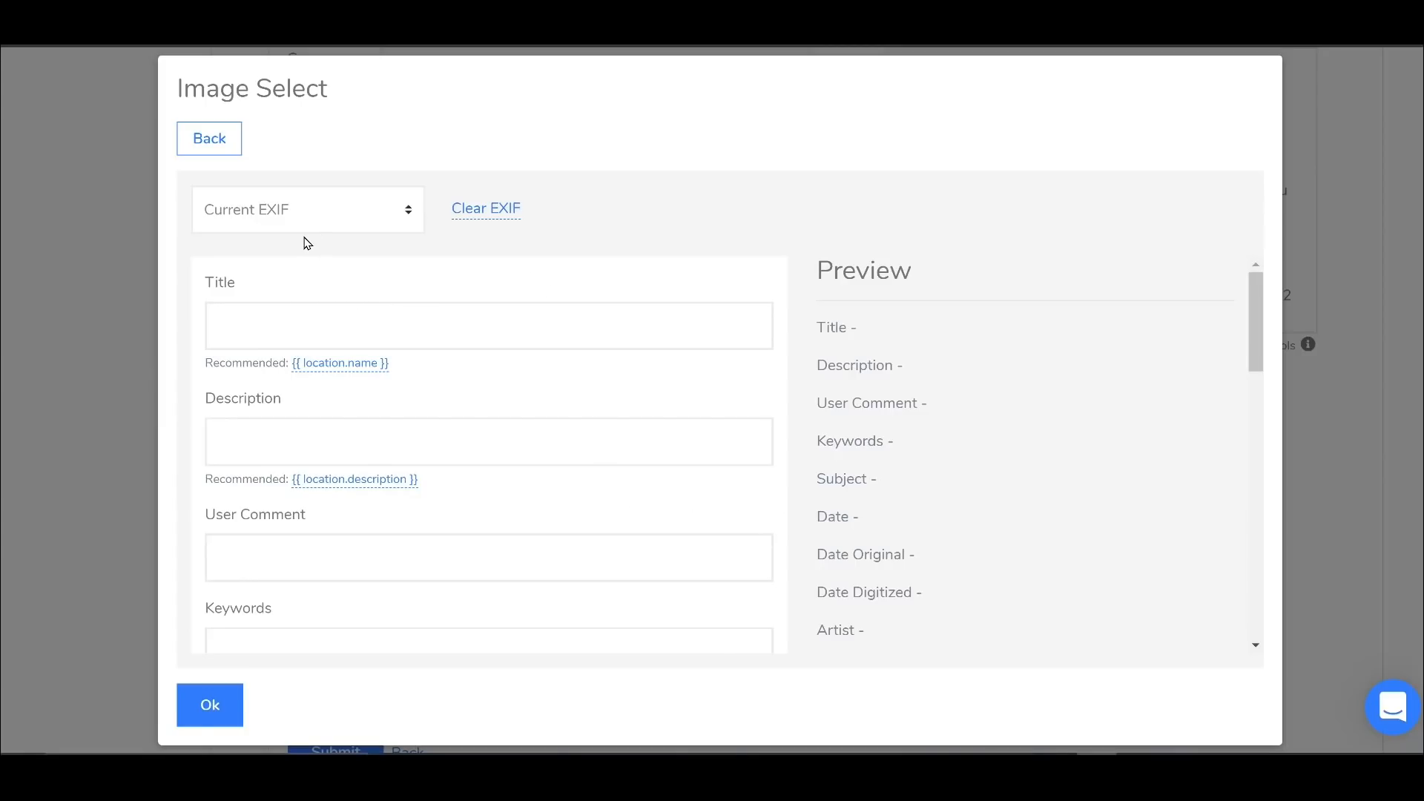
{"action": "scroll", "coordinate": [528, 333], "scroll_direction": "down", "scroll_amount": 10}
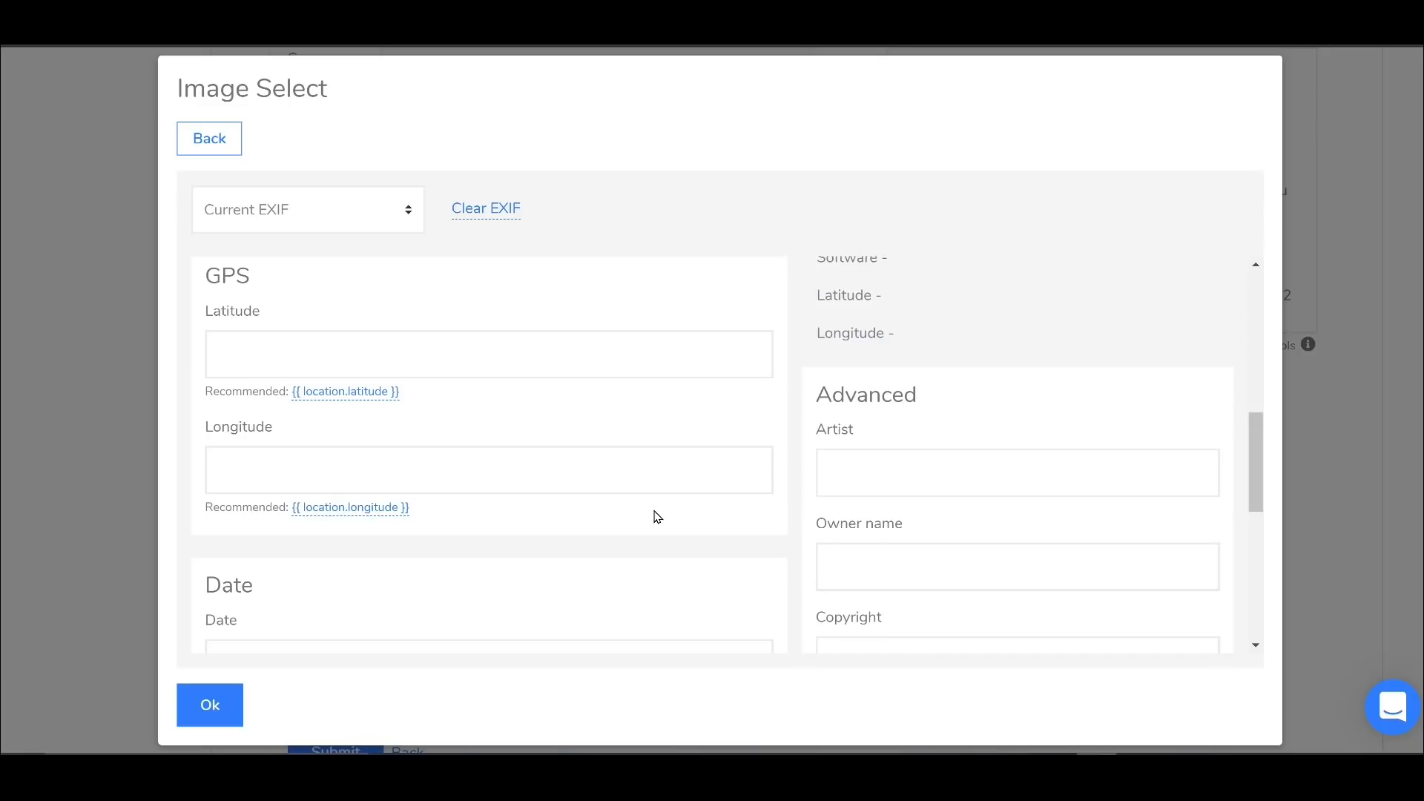
{"action": "scroll", "coordinate": [649, 510], "scroll_direction": "up", "scroll_amount": 5}
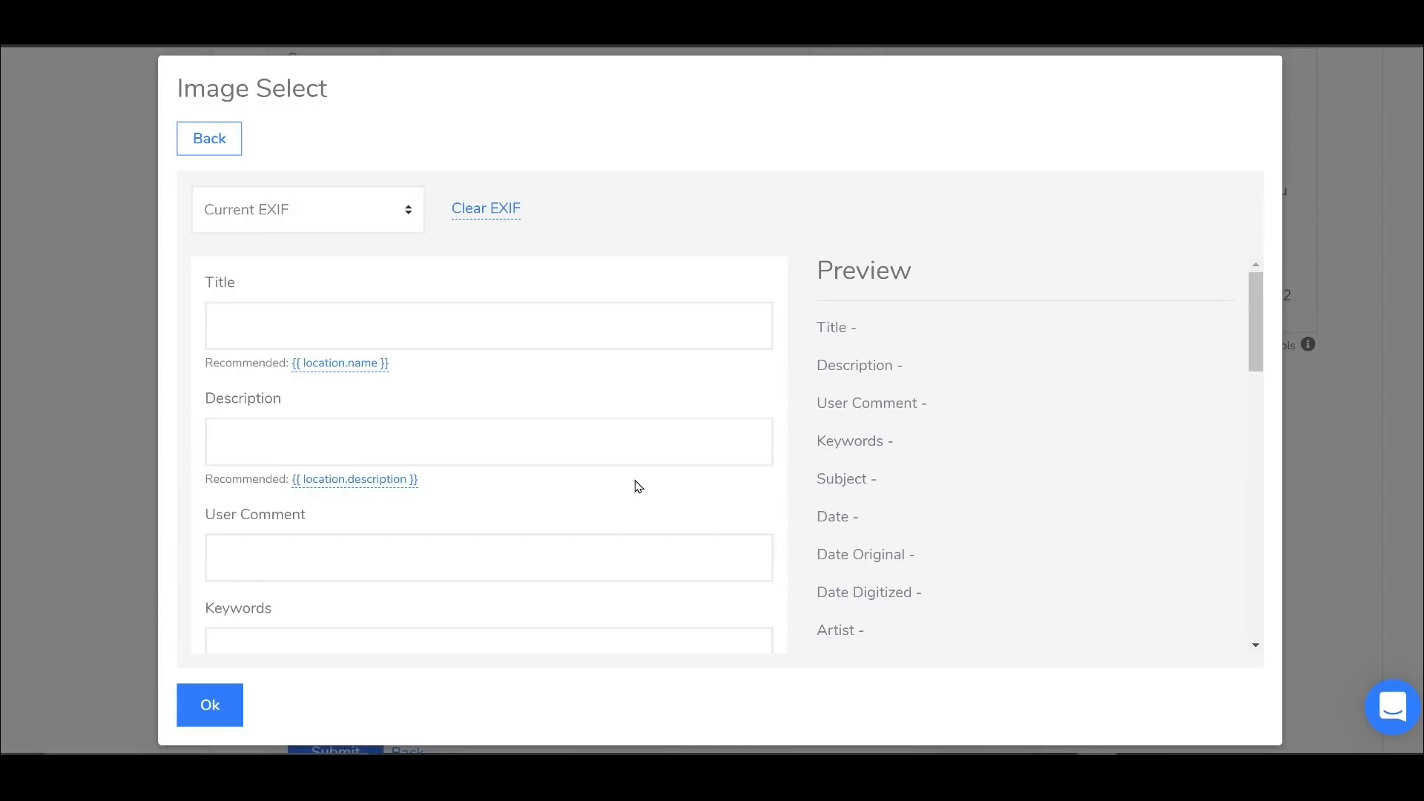
{"action": "left_click", "coordinate": [333, 212]}
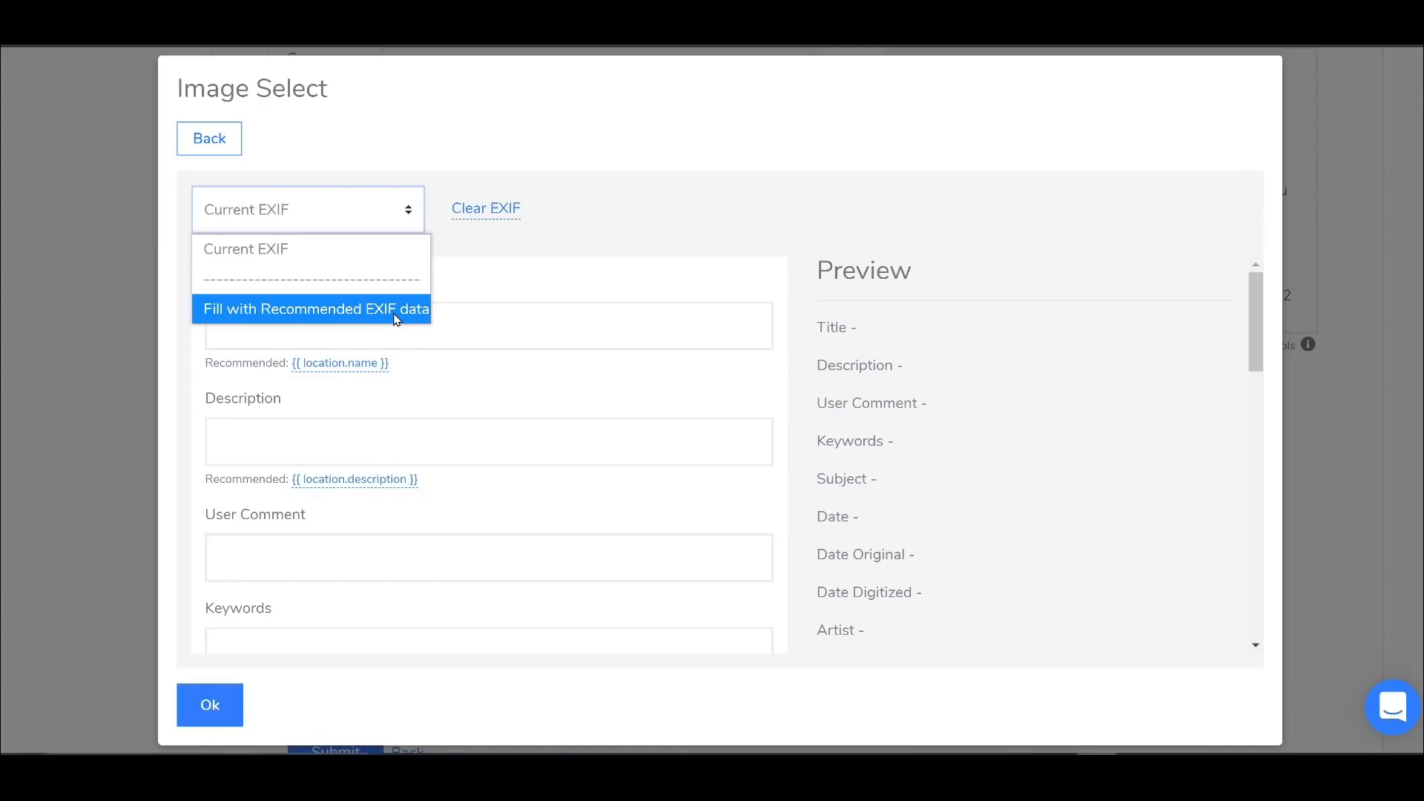
{"action": "left_click", "coordinate": [543, 274]}
- Fill the image's GPS latitude and longitude with the recommended {{ location.latitude }} and {{ location.longitude }} values
{"action": "scroll", "coordinate": [488, 483], "scroll_direction": "down", "scroll_amount": 4}
{"action": "scroll", "coordinate": [482, 484], "scroll_direction": "down", "scroll_amount": 3}
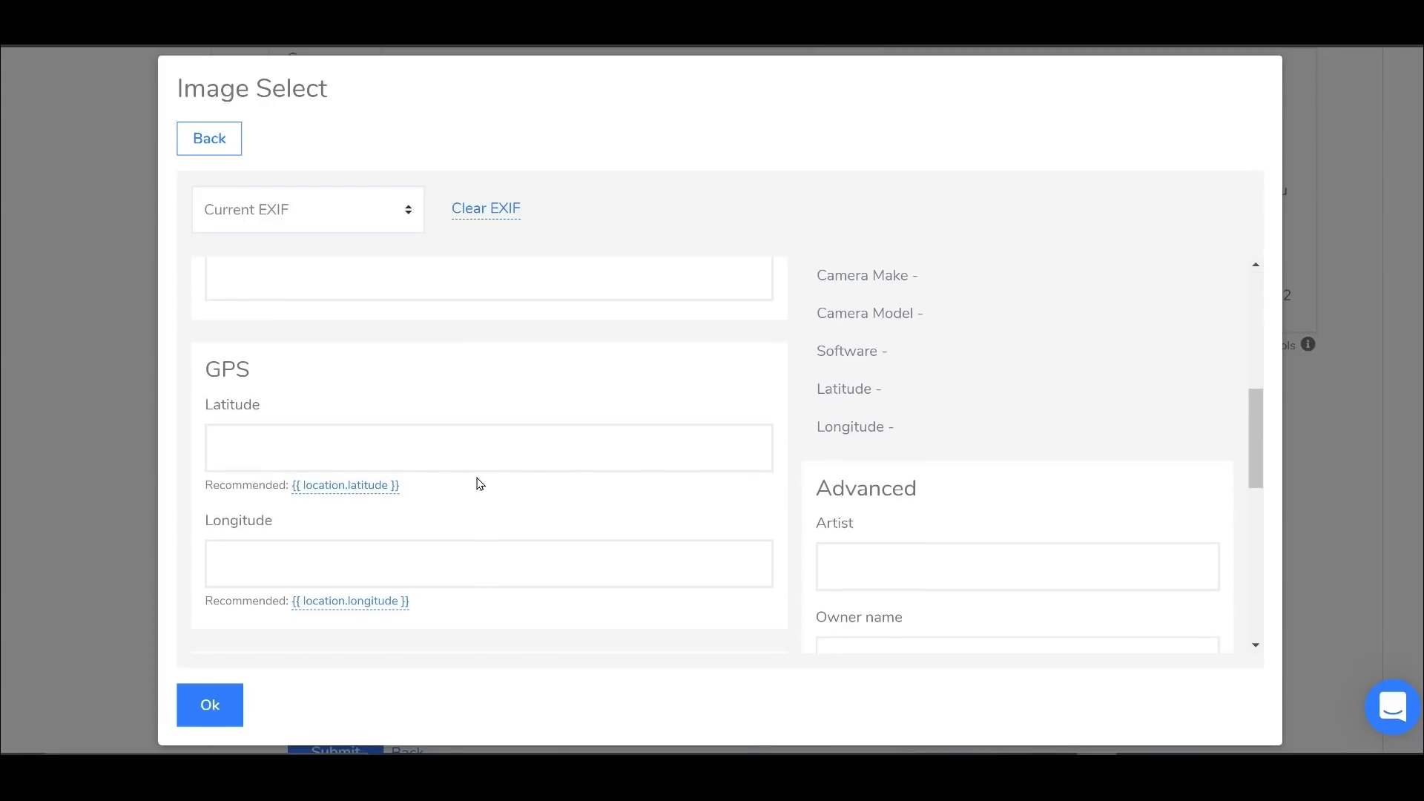
{"action": "left_click", "coordinate": [339, 485]}
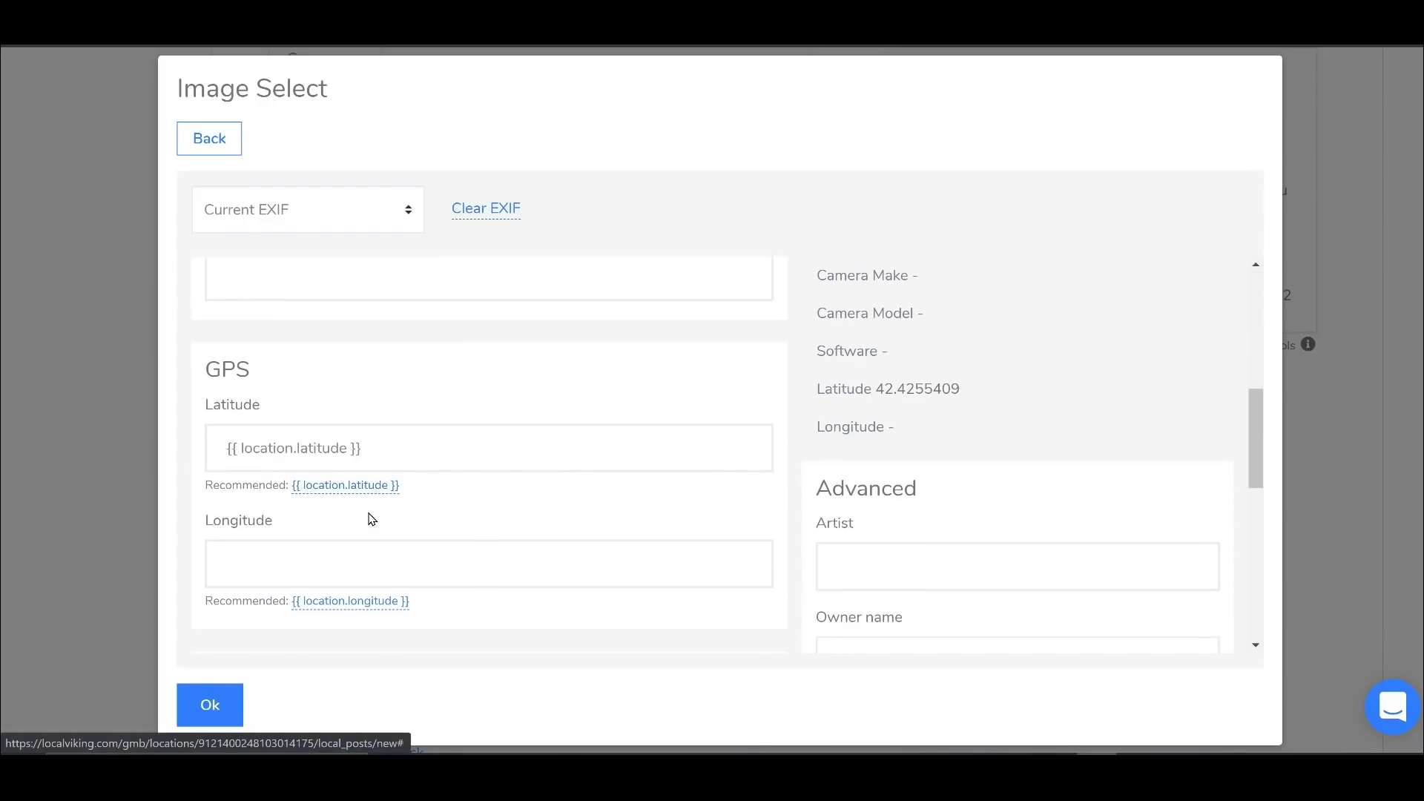
{"action": "left_click", "coordinate": [356, 600]}
{"action": "scroll", "coordinate": [607, 494], "scroll_direction": "down", "scroll_amount": 1}
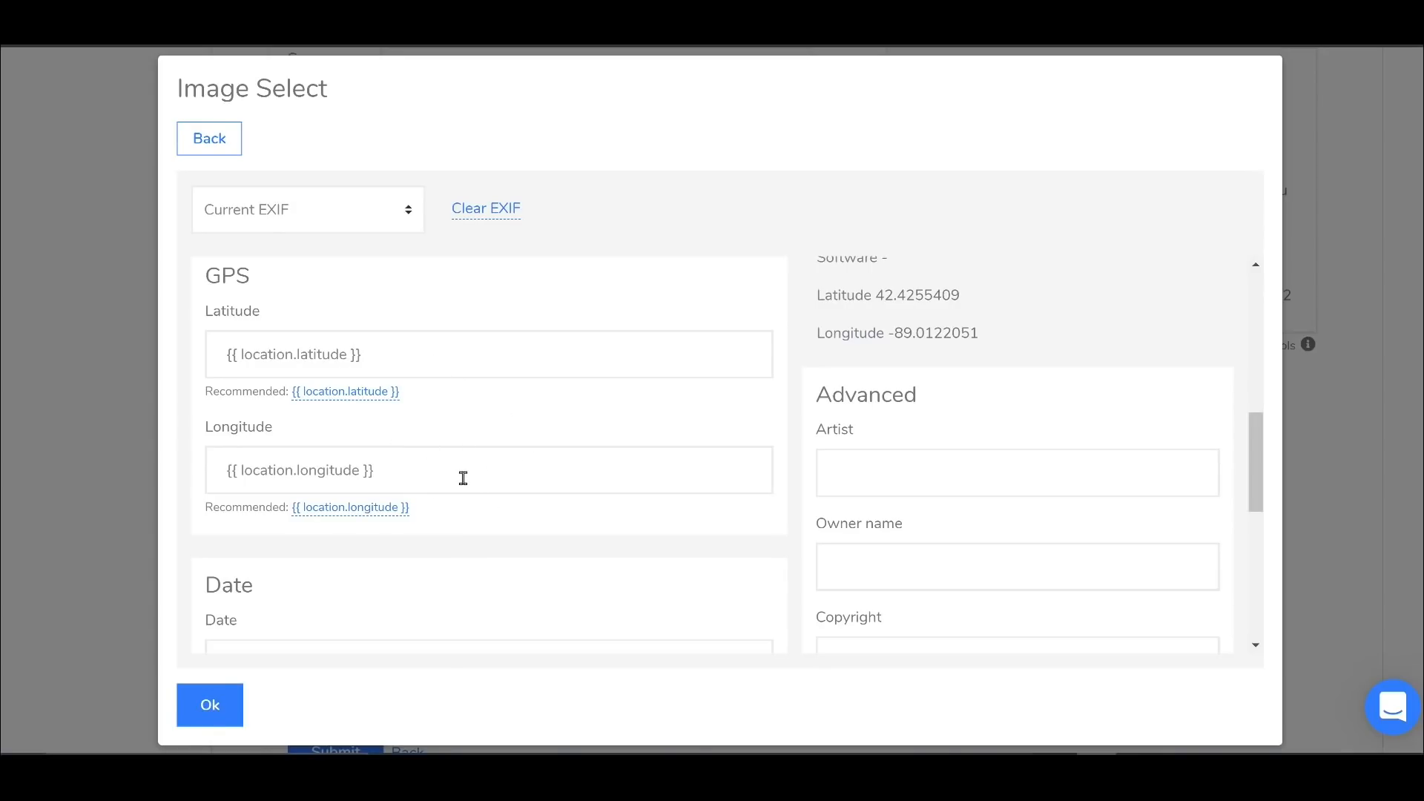
{"action": "scroll", "coordinate": [483, 517], "scroll_direction": "down", "scroll_amount": 1}
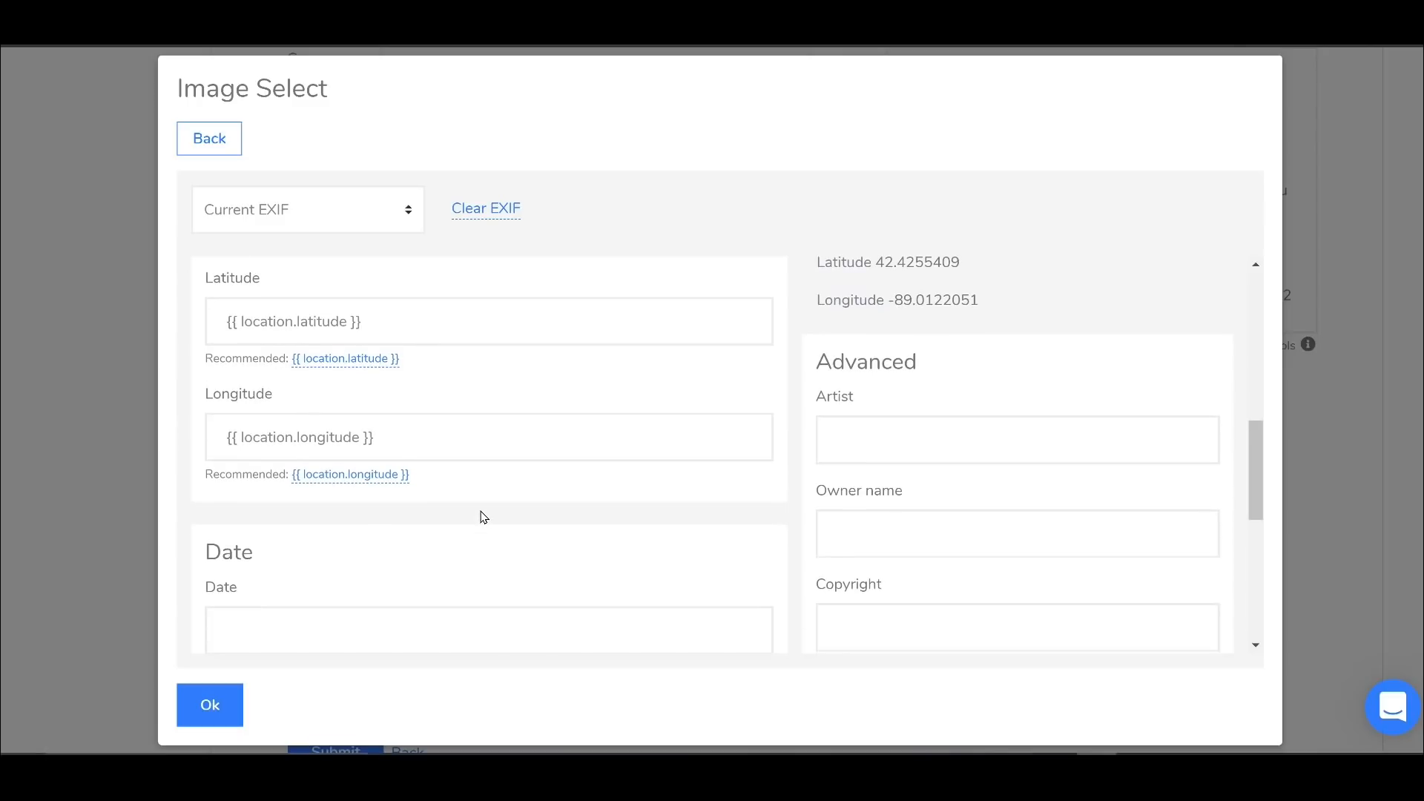
- Keep the original filename for Google enabled and apply the image with its EXIF settings to the post
{"action": "scroll", "coordinate": [483, 517], "scroll_direction": "down", "scroll_amount": 2}
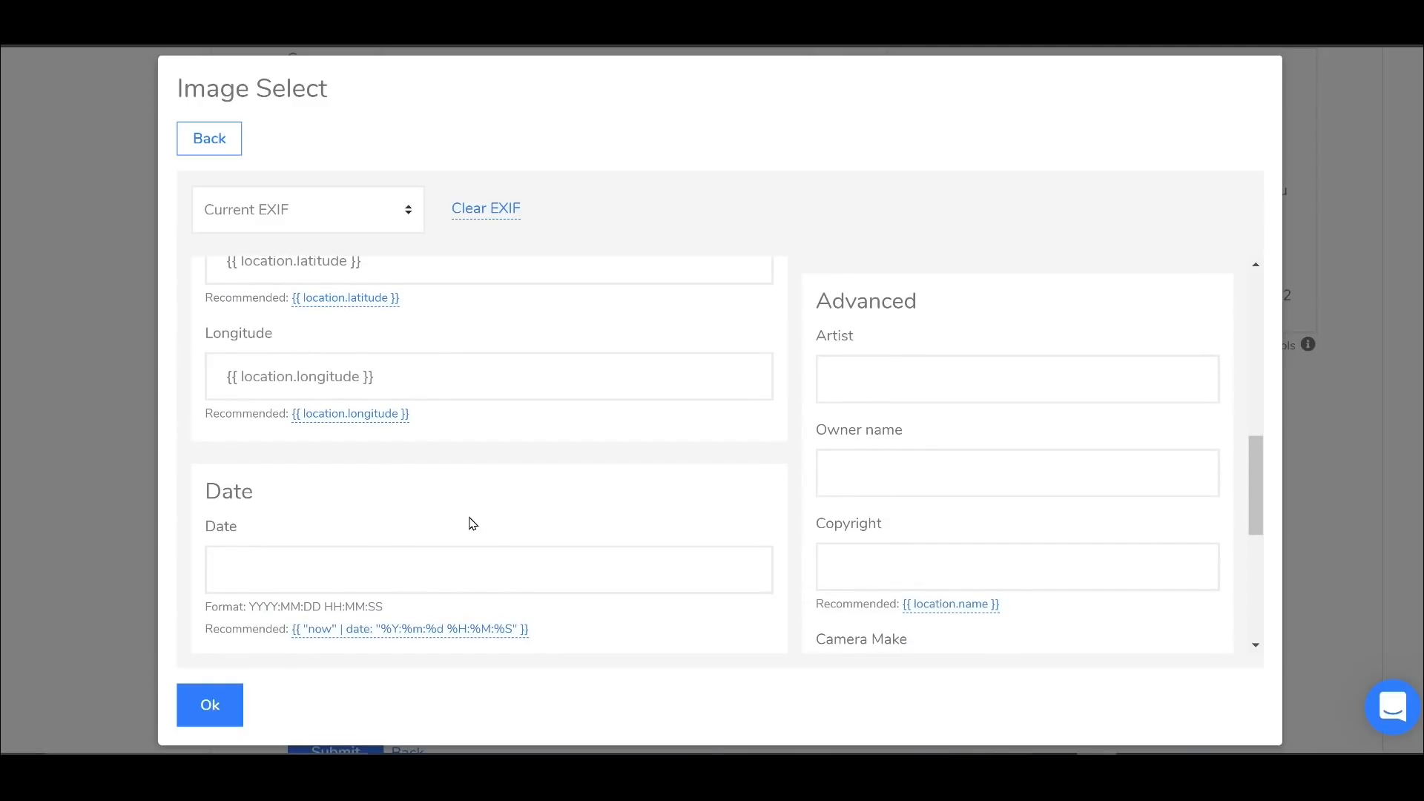
{"action": "scroll", "coordinate": [490, 518], "scroll_direction": "down", "scroll_amount": 8}
{"action": "scroll", "coordinate": [534, 516], "scroll_direction": "down", "scroll_amount": 4}
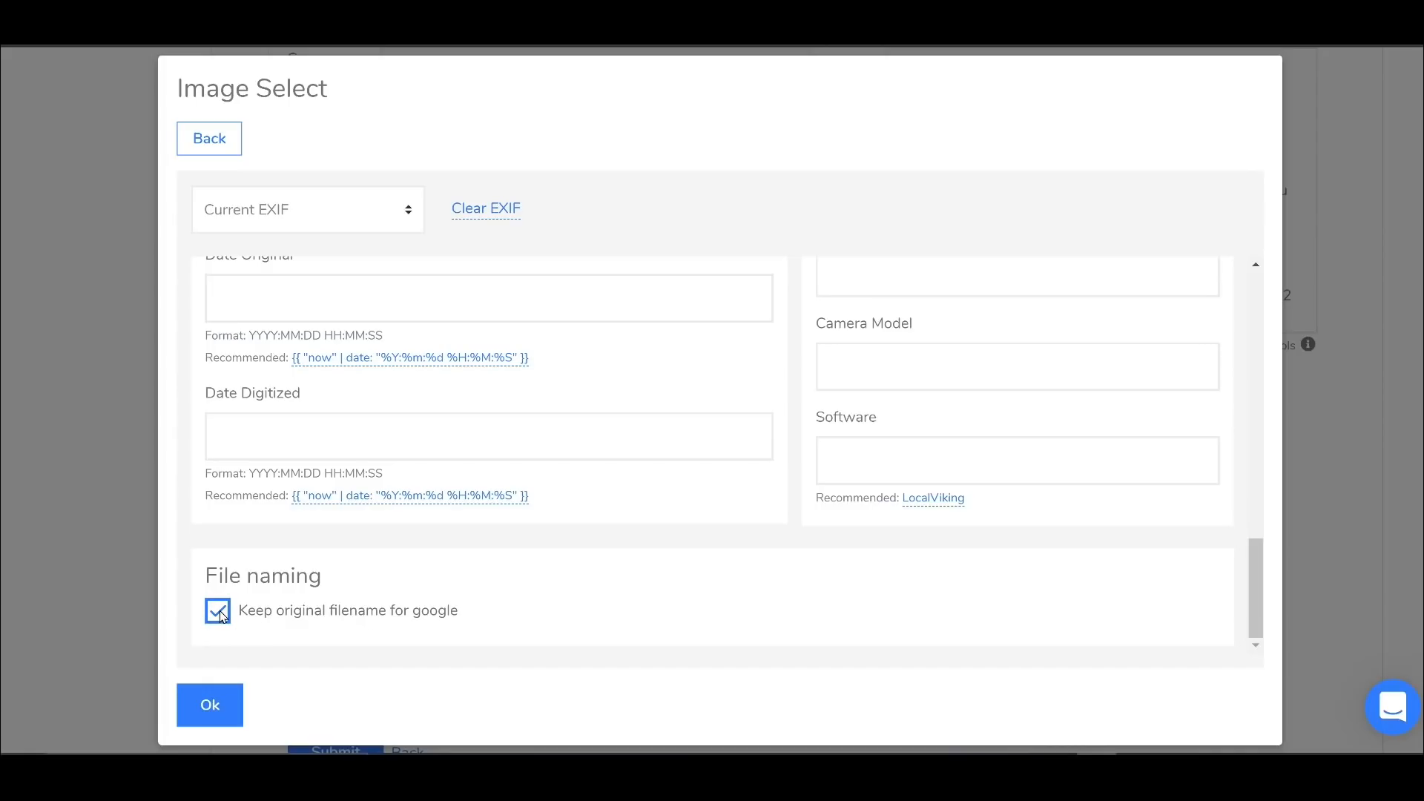
{"action": "left_click", "coordinate": [221, 615]}
{"action": "left_click", "coordinate": [218, 612]}
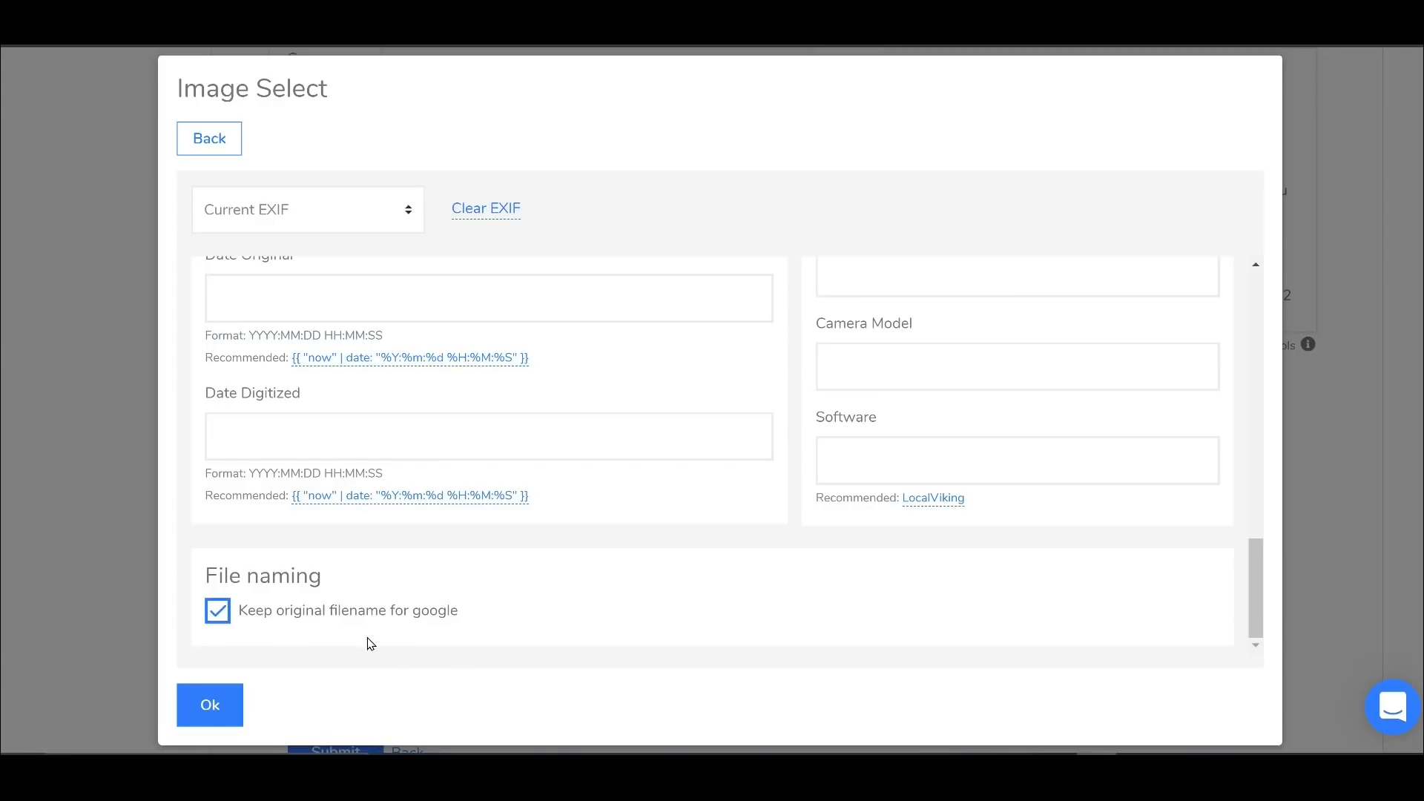
{"action": "left_click", "coordinate": [208, 705]}
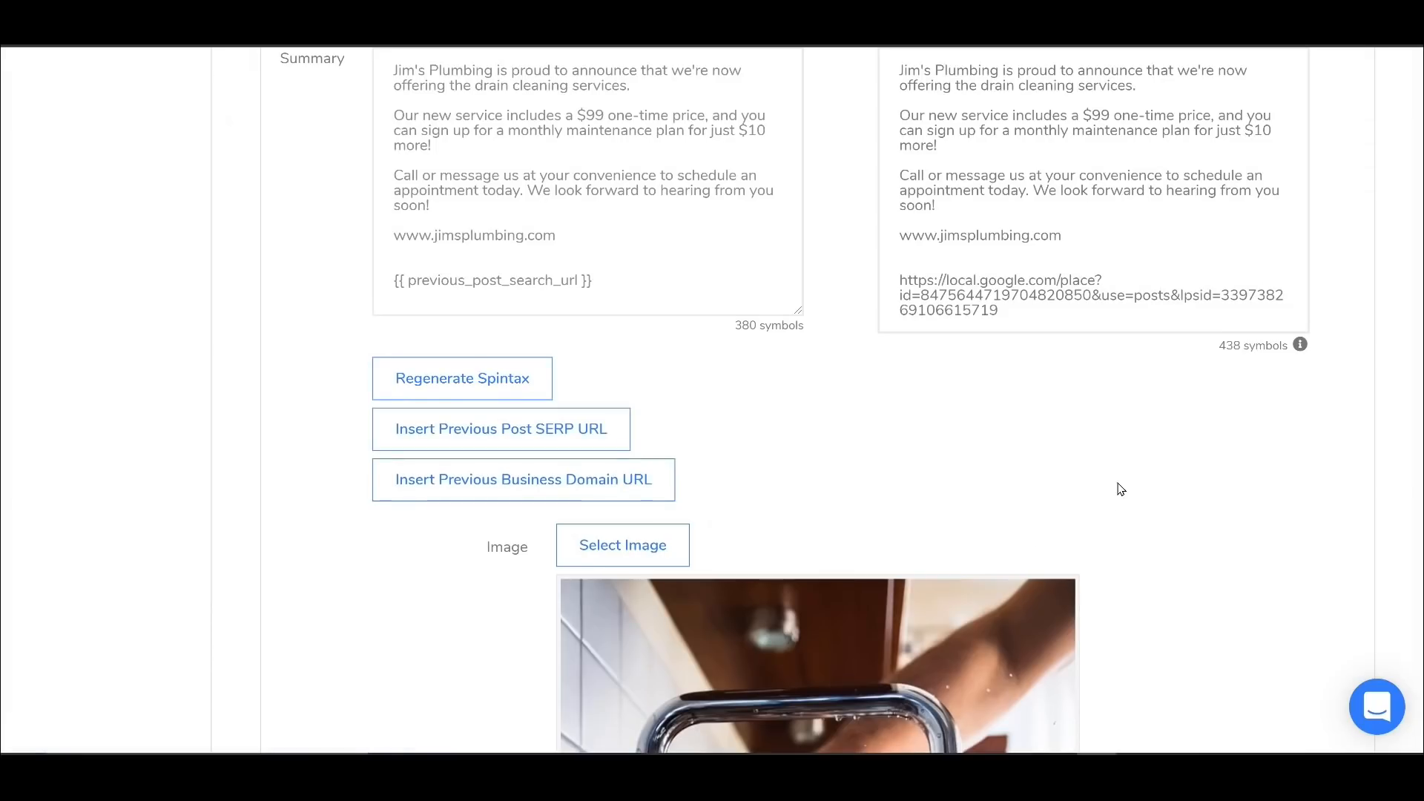
- Turn on scheduling for the post and set it to 13/05/2021 12:00
{"action": "scroll", "coordinate": [1132, 476], "scroll_direction": "down", "scroll_amount": 3}
{"action": "scroll", "coordinate": [1133, 471], "scroll_direction": "down", "scroll_amount": 1}
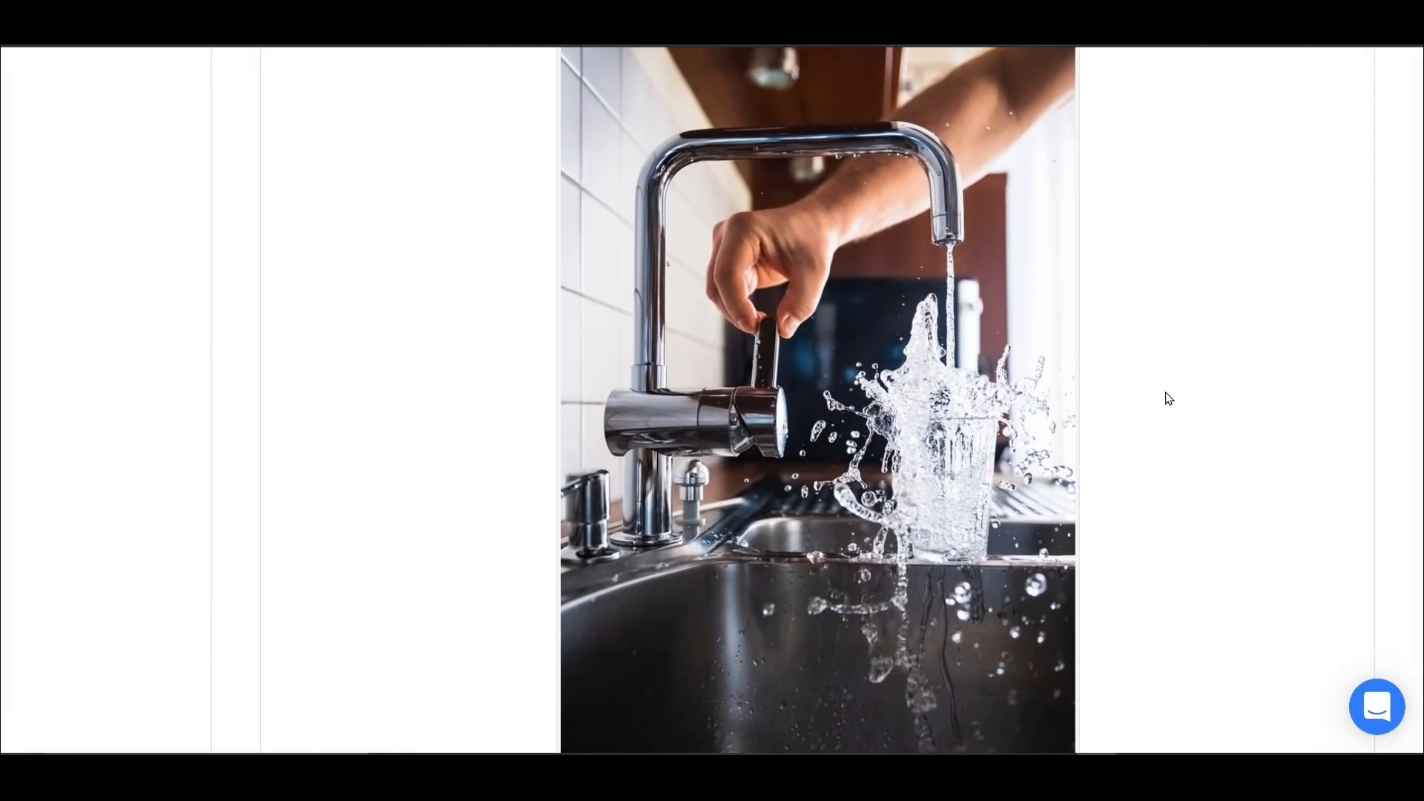
{"action": "scroll", "coordinate": [1171, 393], "scroll_direction": "down", "scroll_amount": 4}
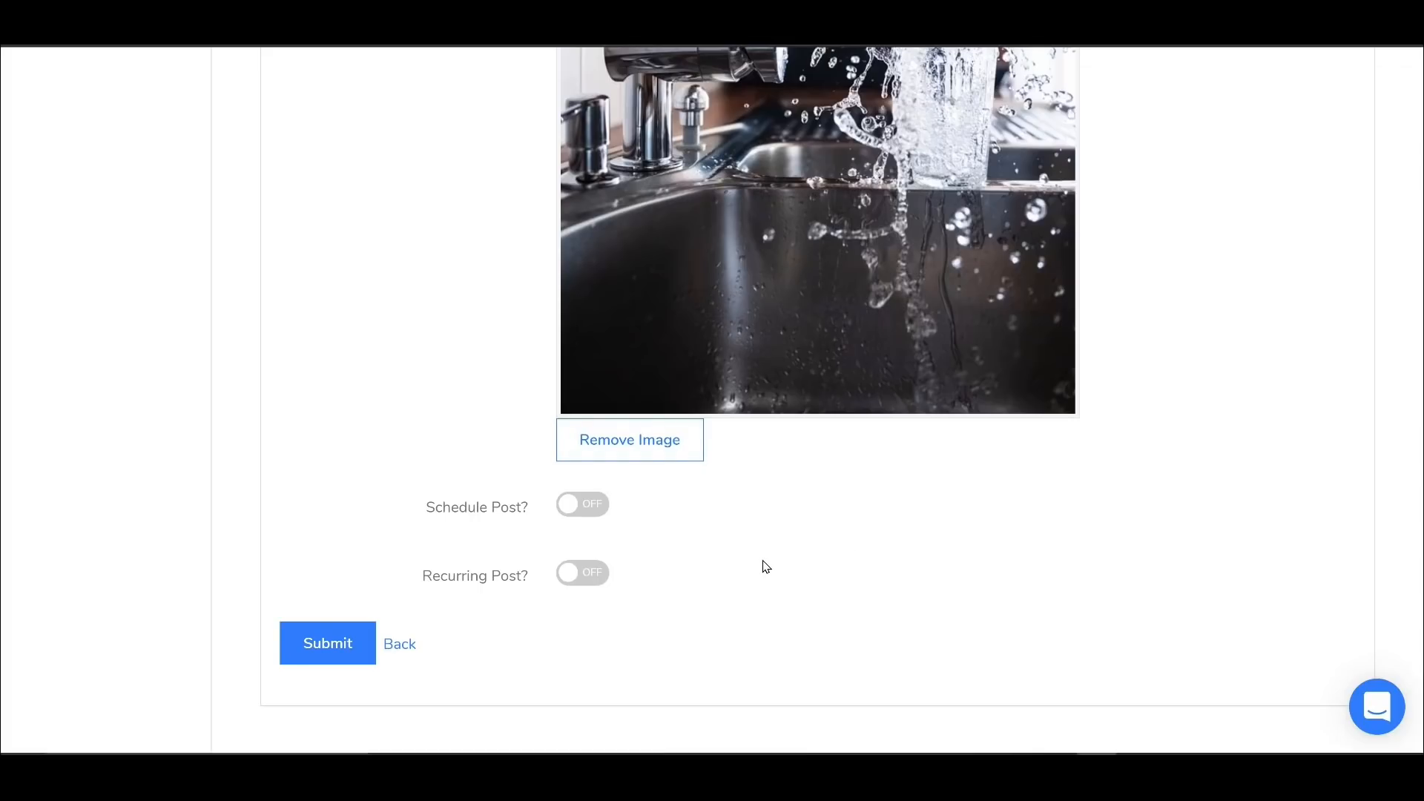
{"action": "scroll", "coordinate": [768, 565], "scroll_direction": "up", "scroll_amount": 1}
{"action": "scroll", "coordinate": [1009, 393], "scroll_direction": "up", "scroll_amount": 4}
{"action": "scroll", "coordinate": [1116, 434], "scroll_direction": "down", "scroll_amount": 5}
{"action": "left_click", "coordinate": [583, 507]}
{"action": "left_click", "coordinate": [612, 560]}
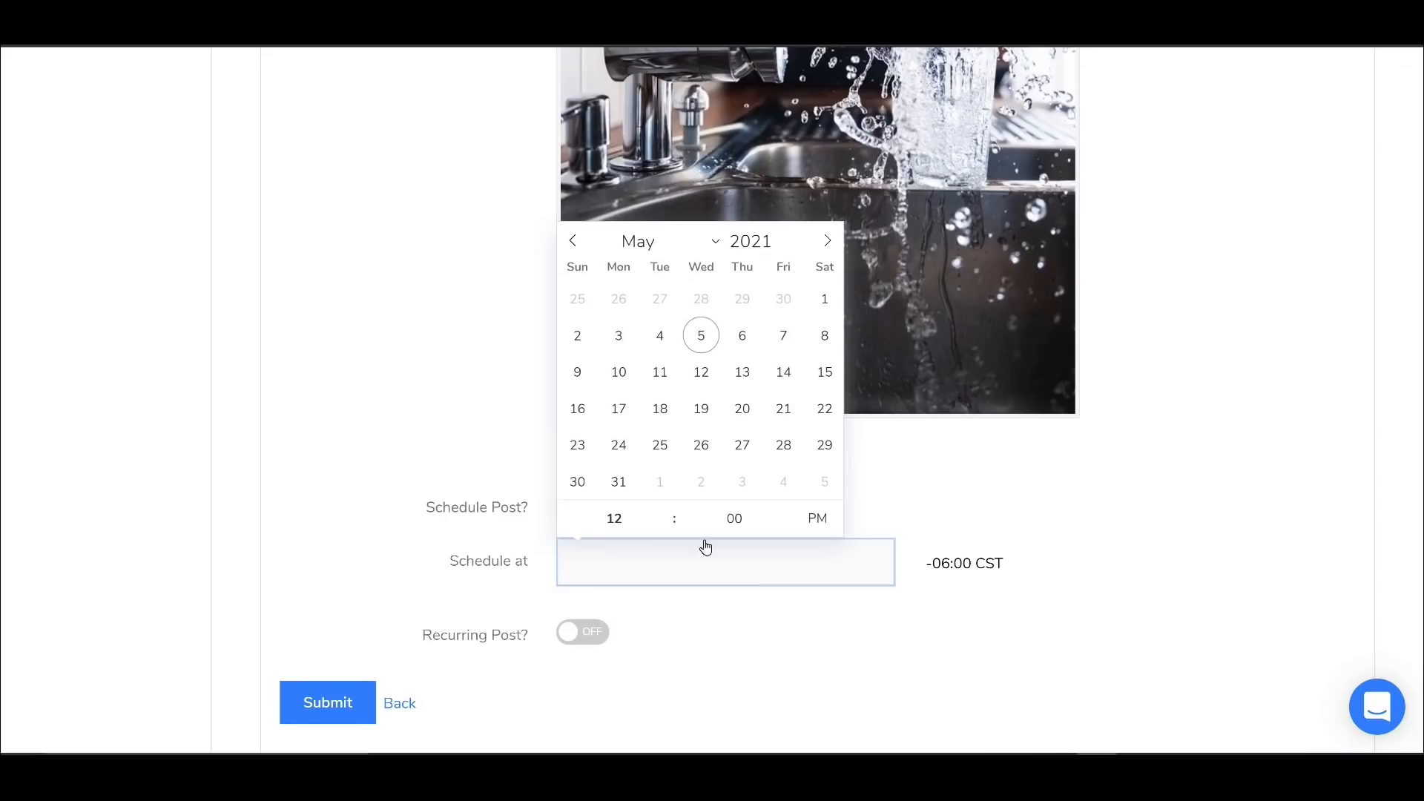
{"action": "left_click", "coordinate": [744, 373]}
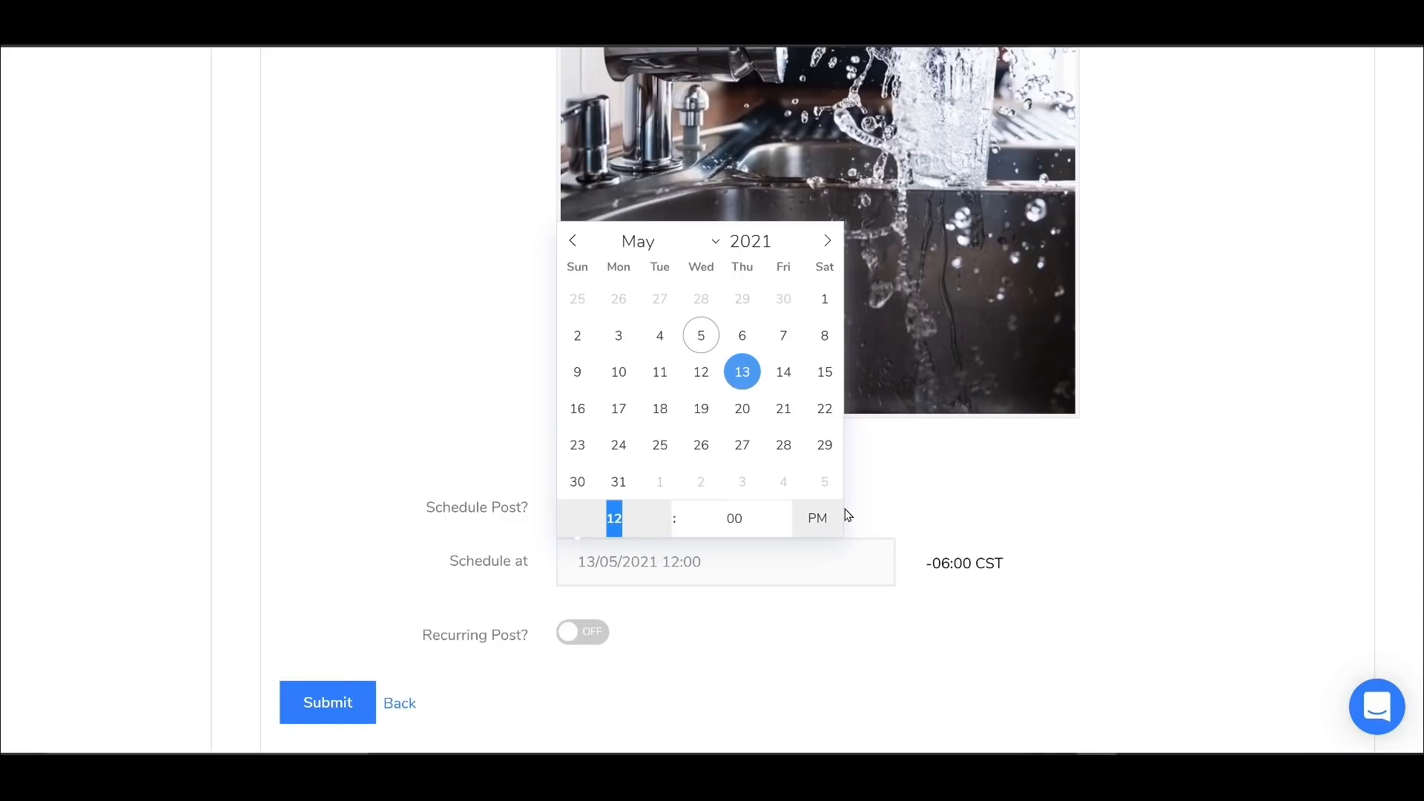
{"action": "left_click", "coordinate": [981, 489]}
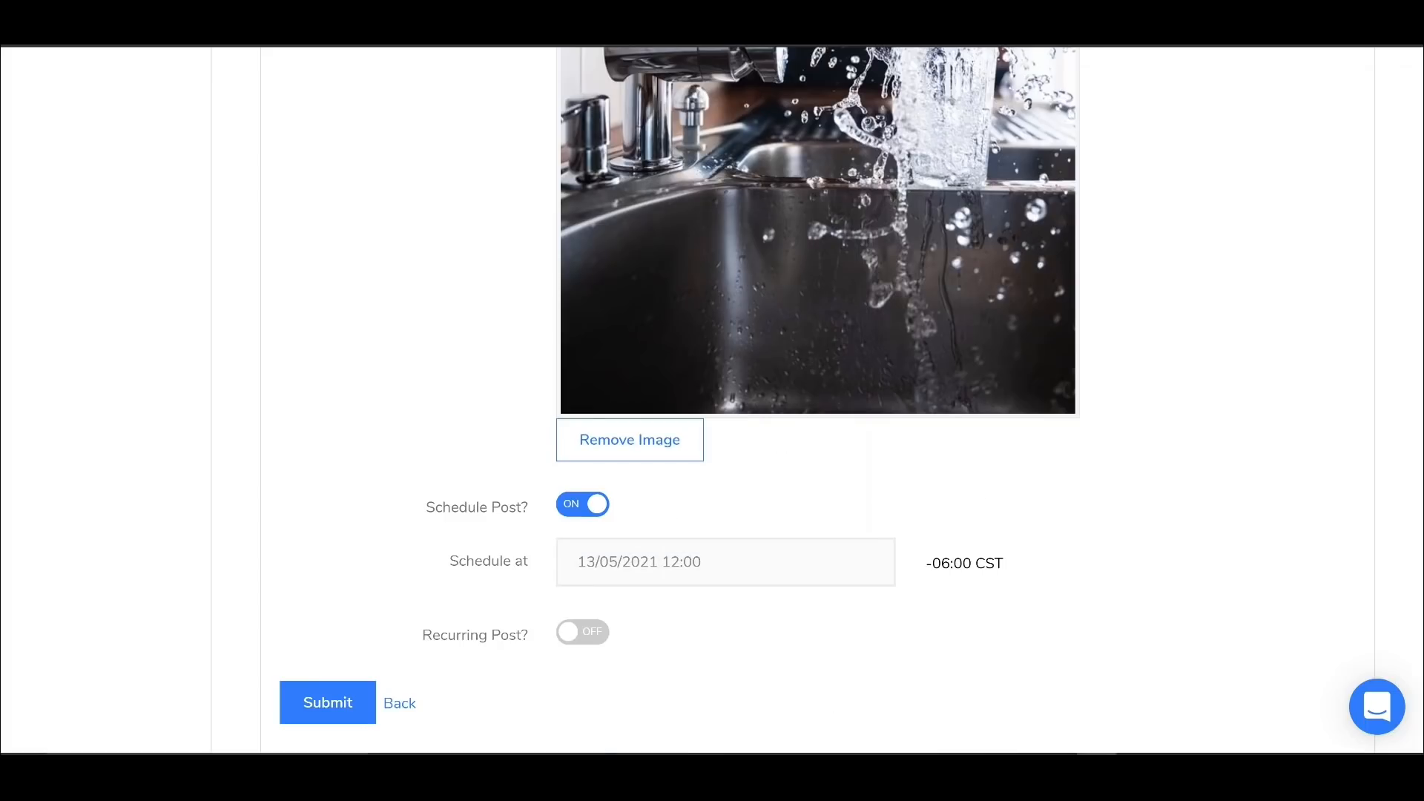
- Make the post recurring and set the recurrent days to 65
{"action": "left_click", "coordinate": [570, 640]}
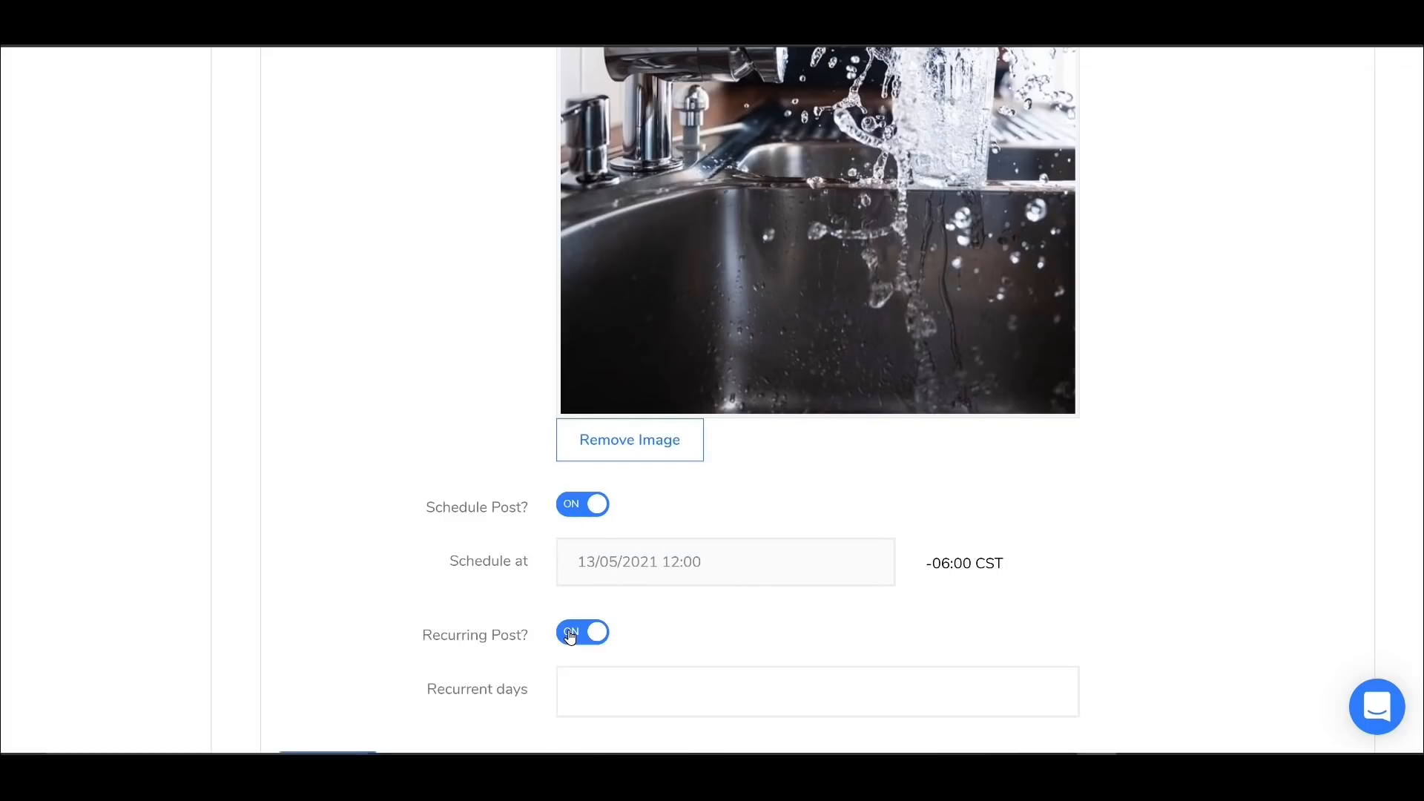
{"action": "scroll", "coordinate": [1077, 568], "scroll_direction": "down", "scroll_amount": 1}
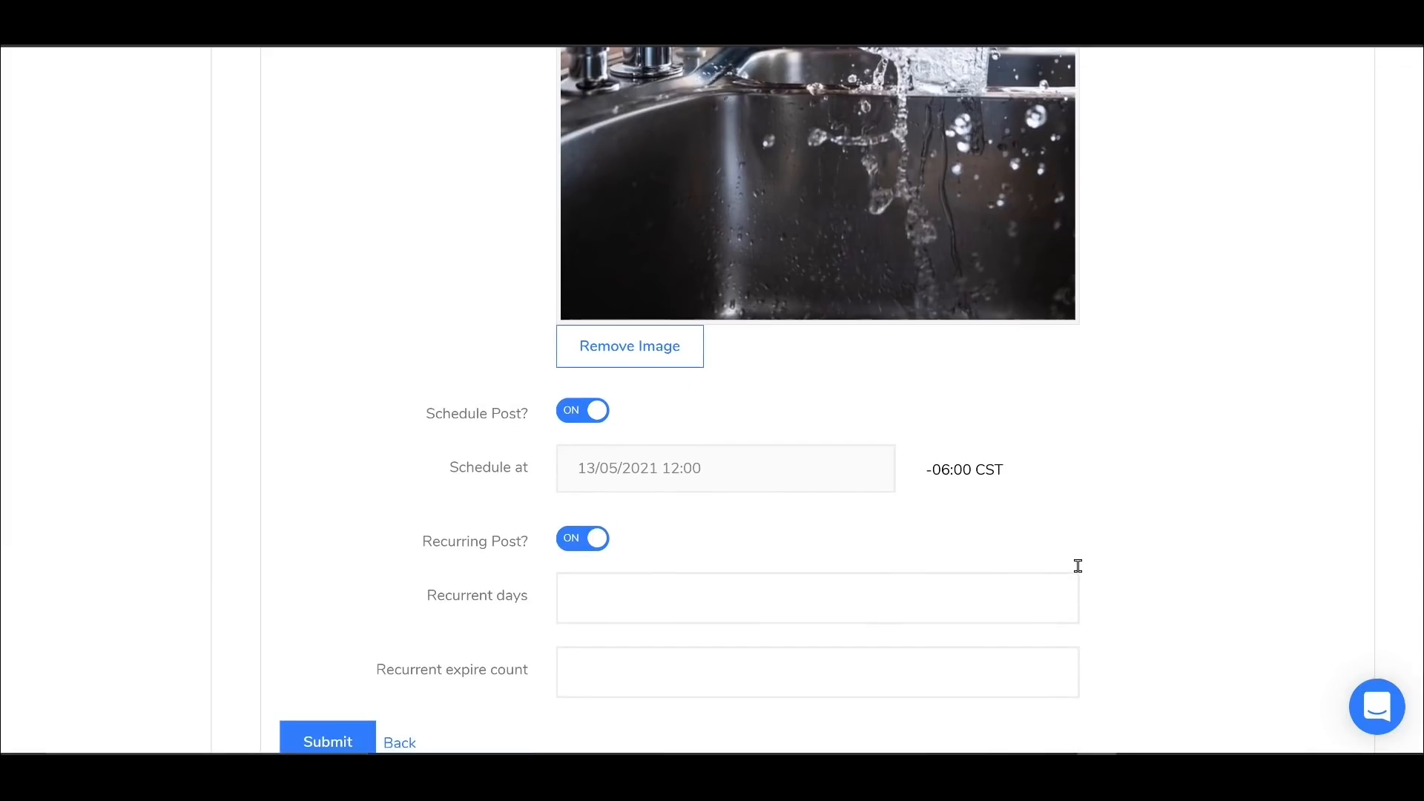
{"action": "left_click", "coordinate": [633, 596]}
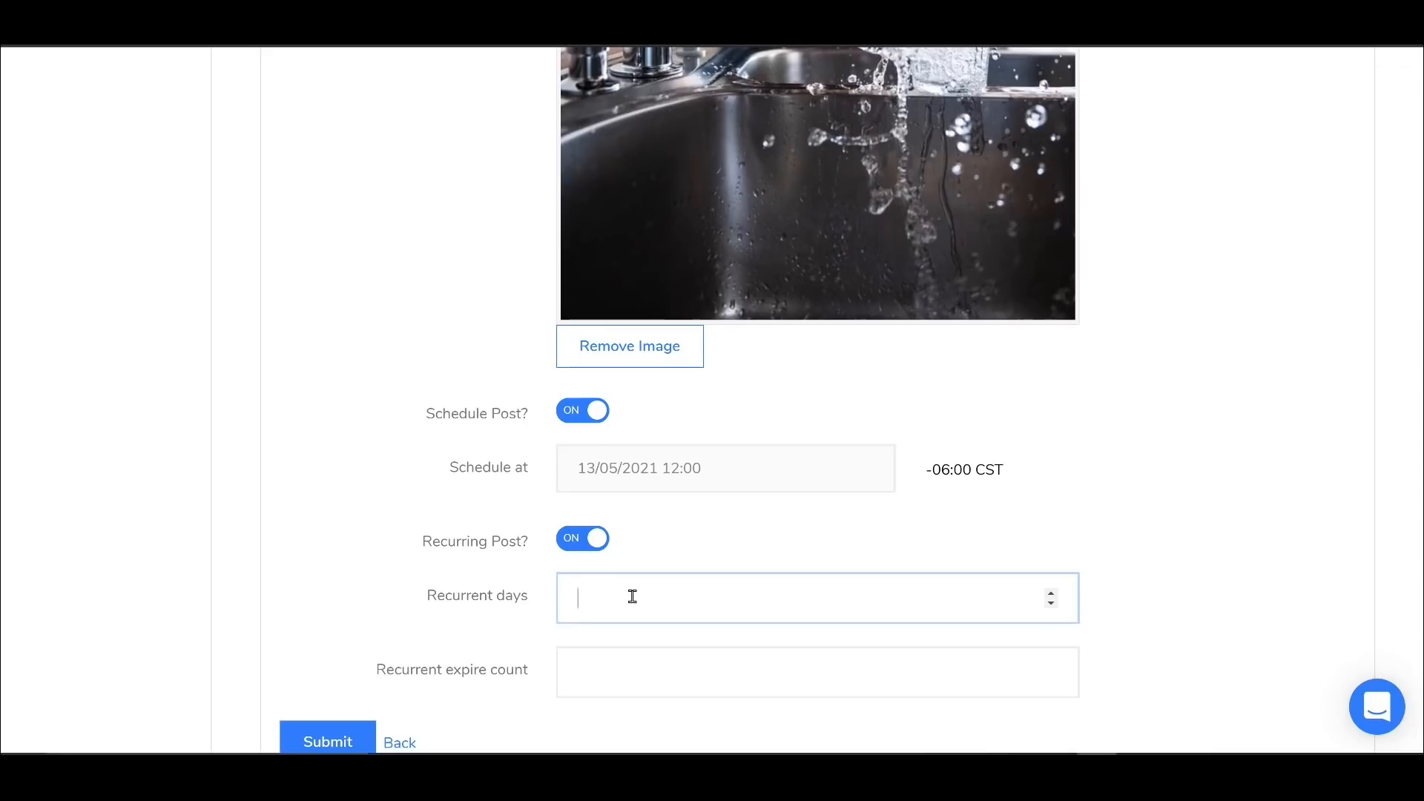
{"action": "type", "text": "65"}
{"action": "left_click", "coordinate": [515, 606]}
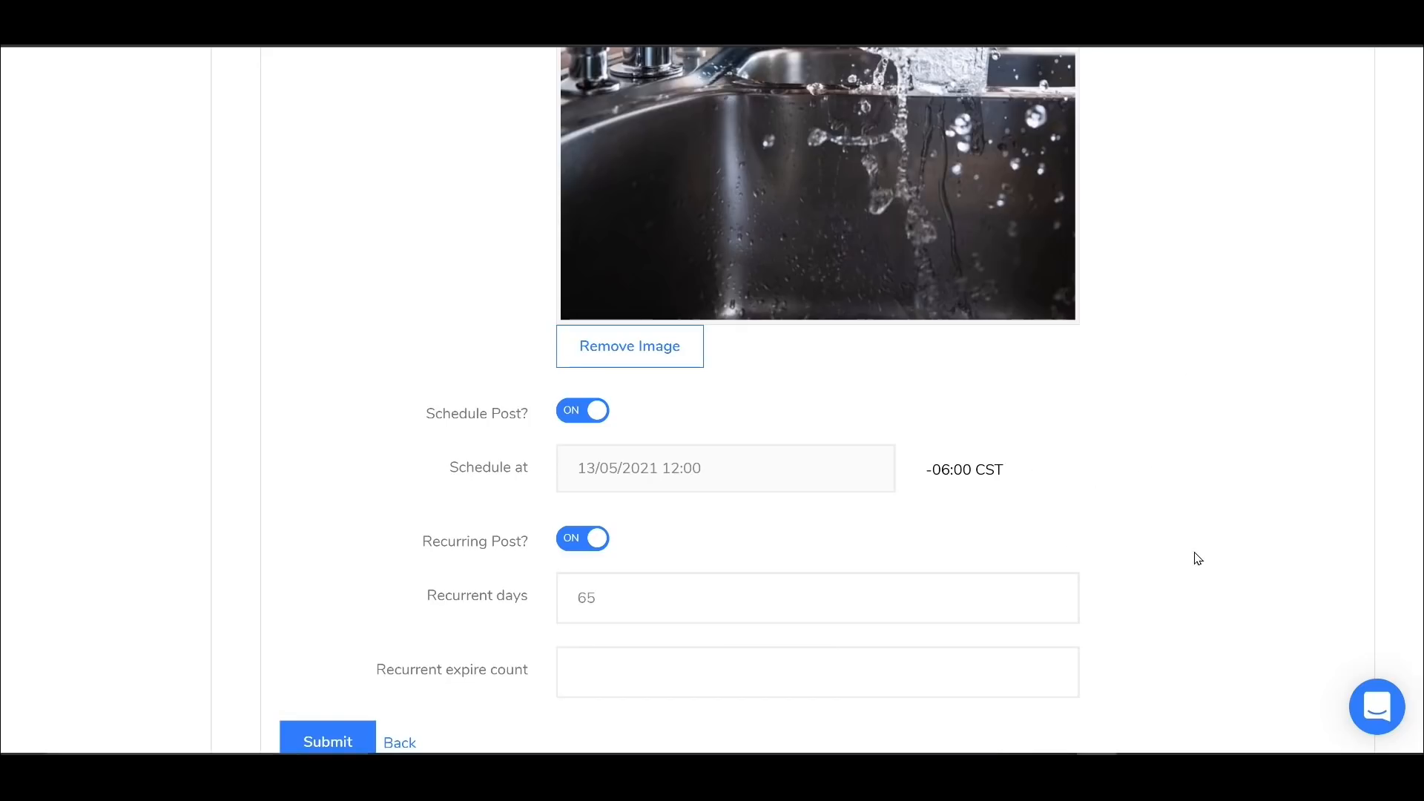
- Set the post's recurrent expire count to 3
{"action": "left_click", "coordinate": [608, 670]}
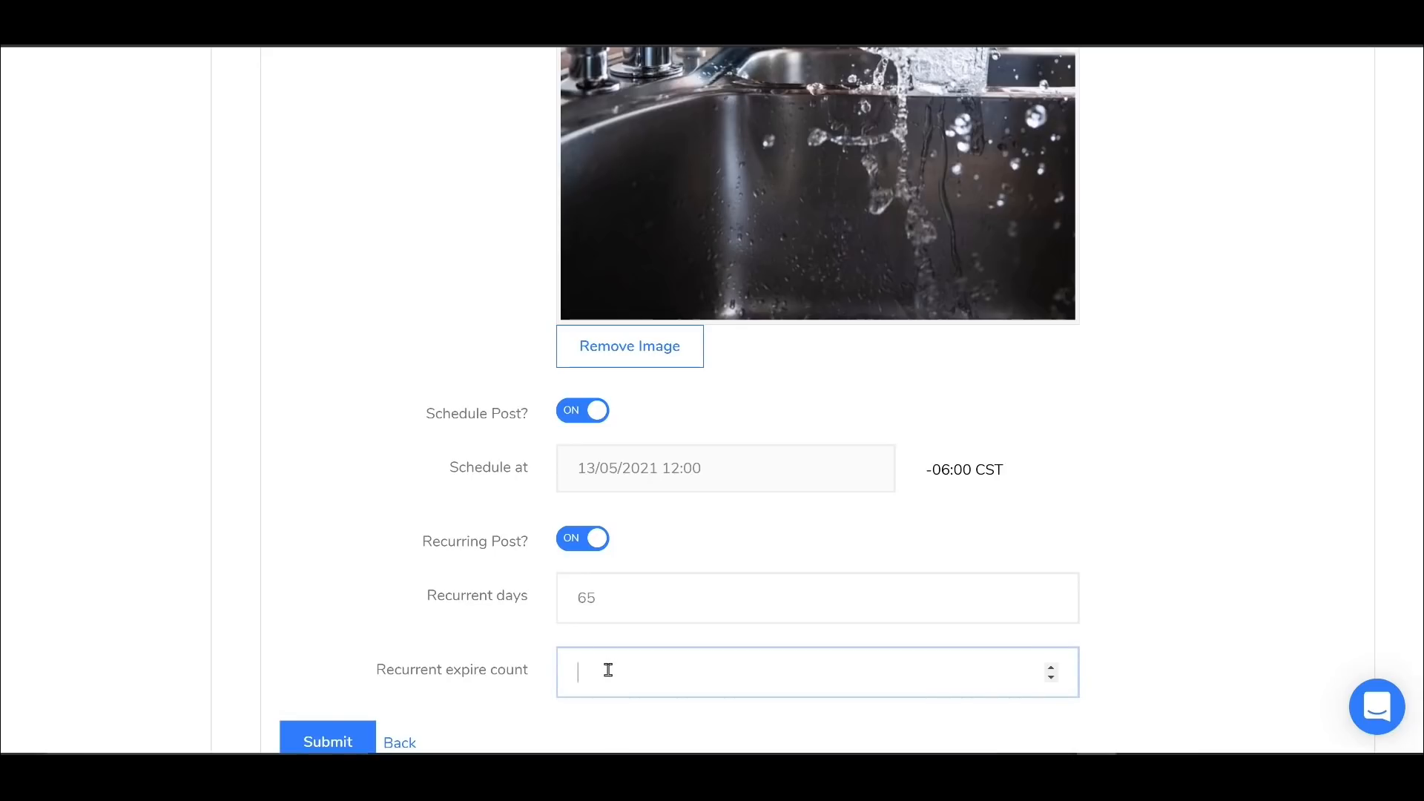
{"action": "type", "text": "3"}
{"action": "double_click", "coordinate": [602, 677]}
{"action": "key", "text": "BackSpace"}
{"action": "type", "text": "3"}
{"action": "left_click", "coordinate": [1173, 552]}
- Review the post's summary, image and schedule settings, and submit the scheduled recurring post
{"action": "scroll", "coordinate": [1172, 550], "scroll_direction": "up", "scroll_amount": 15}
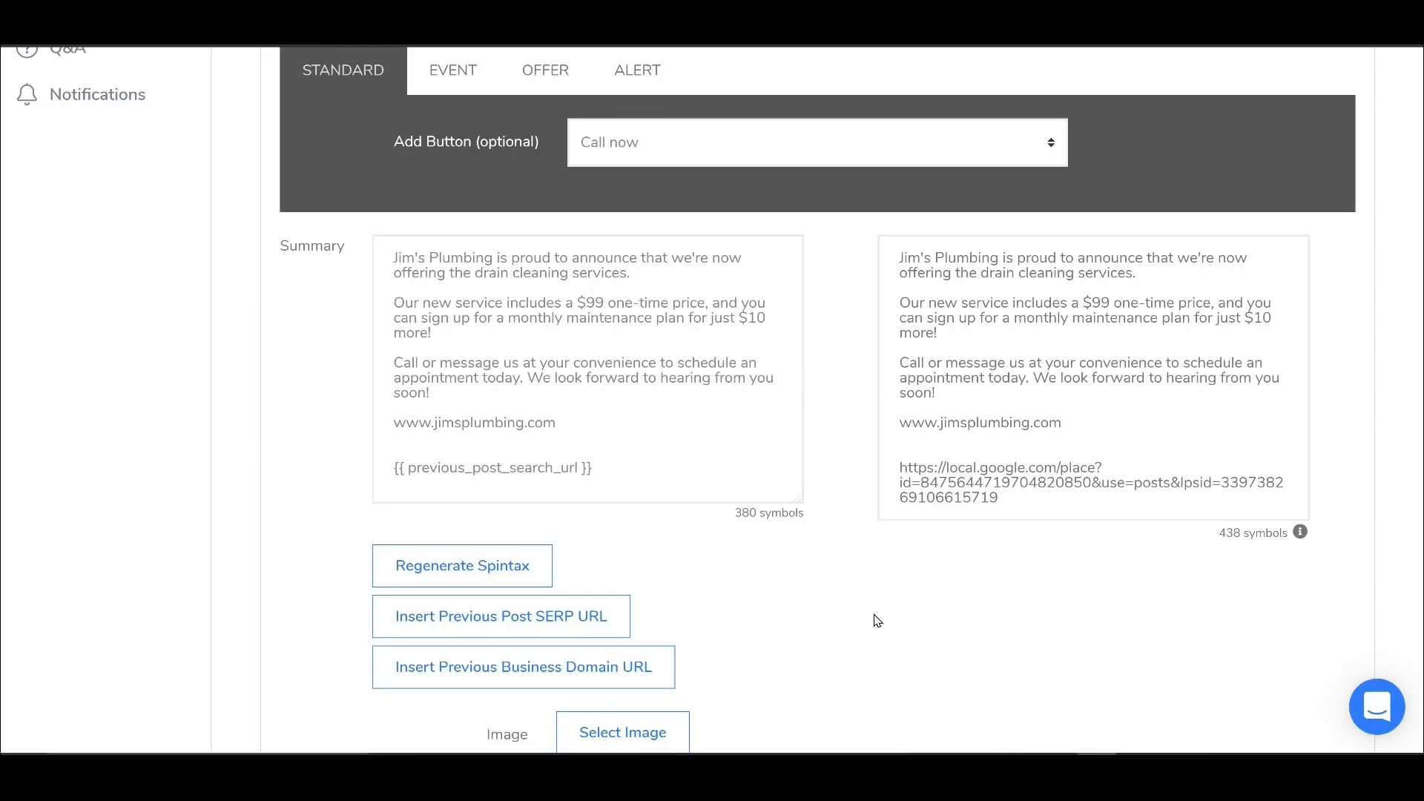
{"action": "scroll", "coordinate": [890, 612], "scroll_direction": "down", "scroll_amount": 2}
{"action": "scroll", "coordinate": [894, 606], "scroll_direction": "down", "scroll_amount": 2}
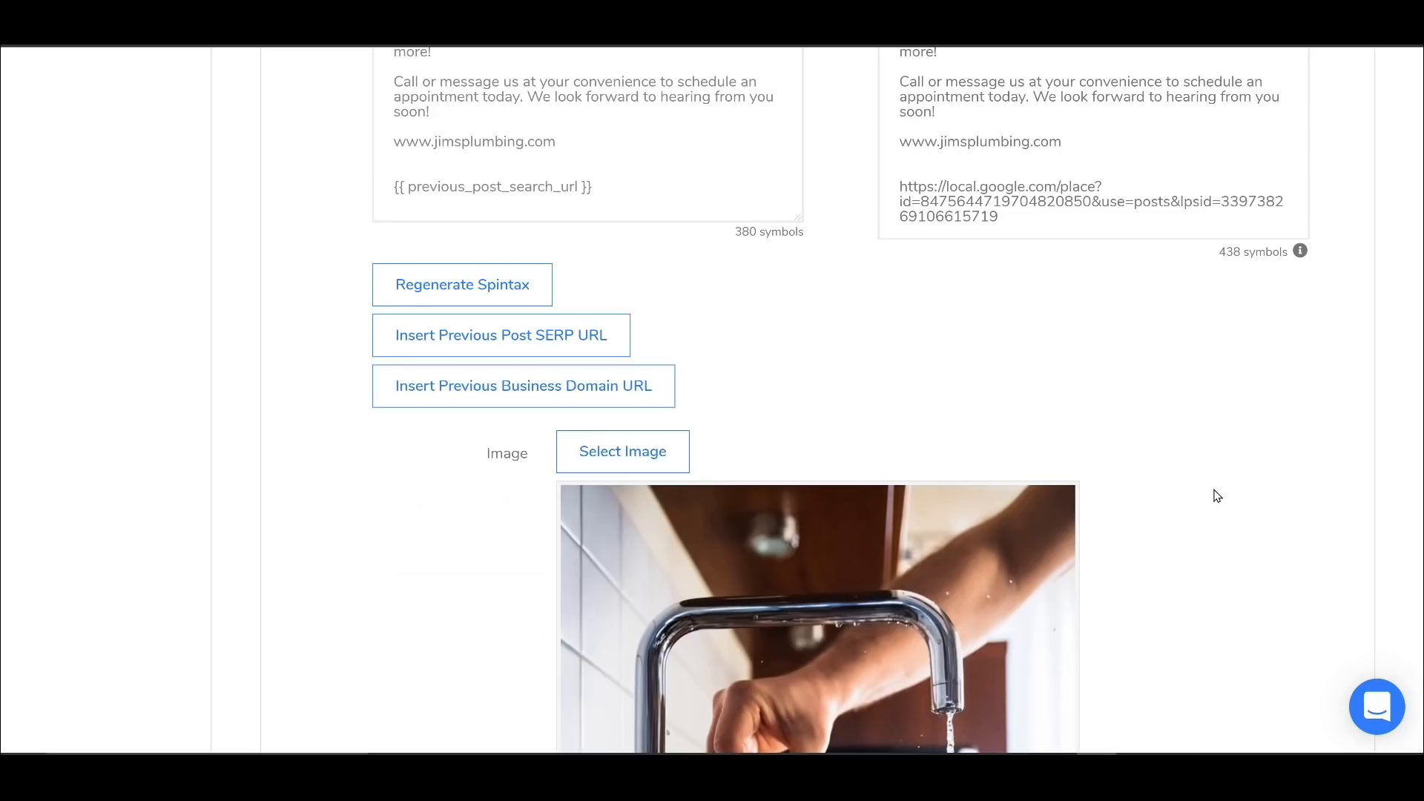
{"action": "scroll", "coordinate": [1217, 495], "scroll_direction": "up", "scroll_amount": 1}
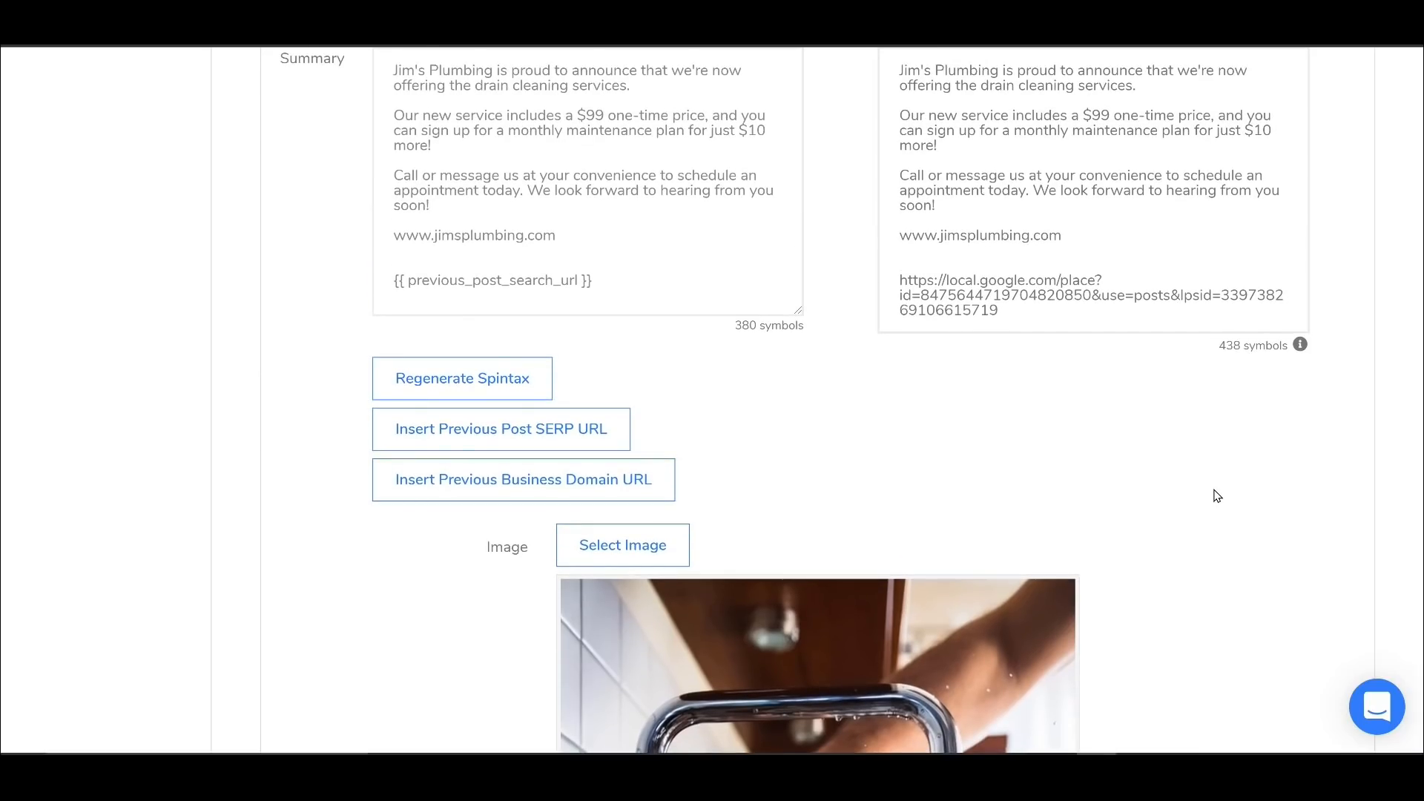
{"action": "scroll", "coordinate": [1218, 496], "scroll_direction": "down", "scroll_amount": 6}
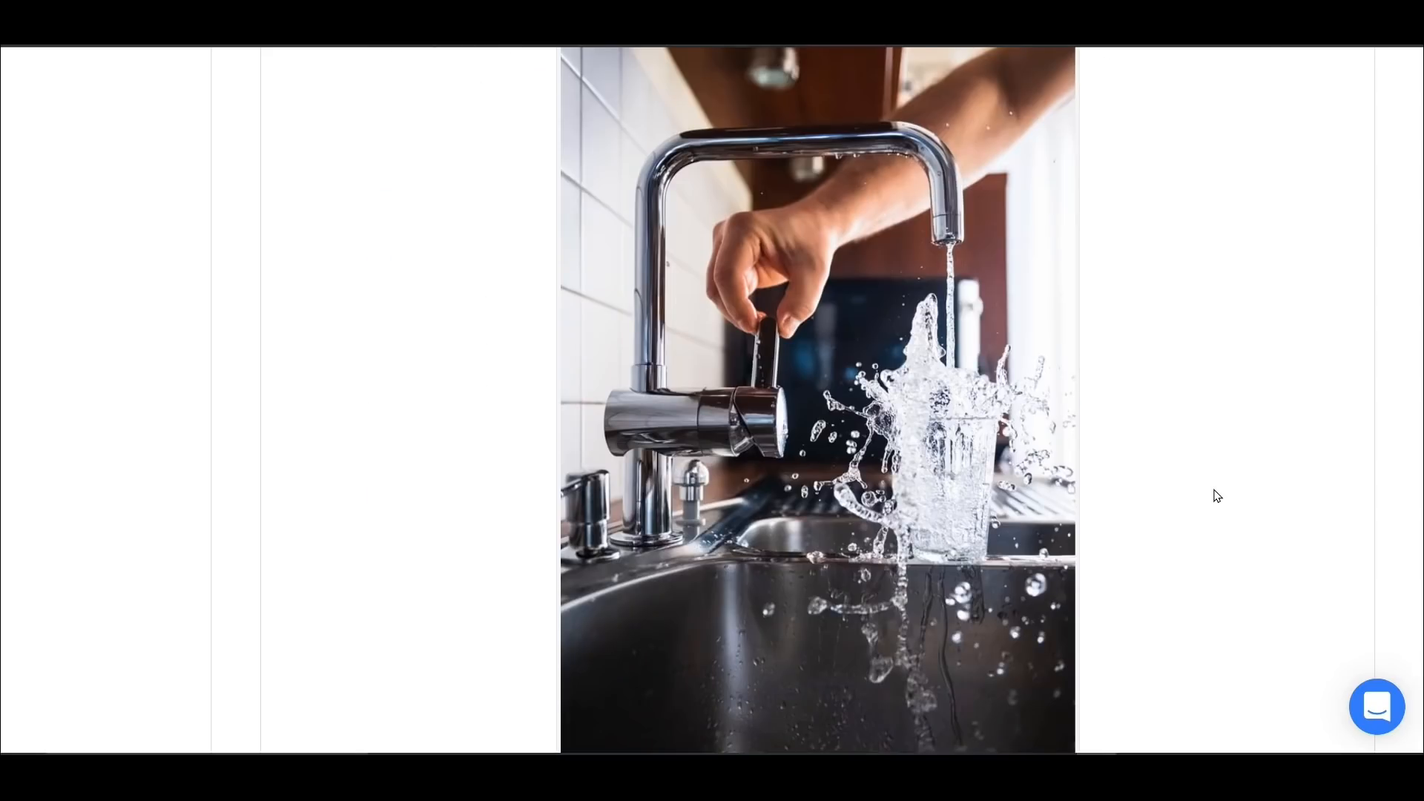
{"action": "scroll", "coordinate": [1217, 496], "scroll_direction": "down", "scroll_amount": 5}
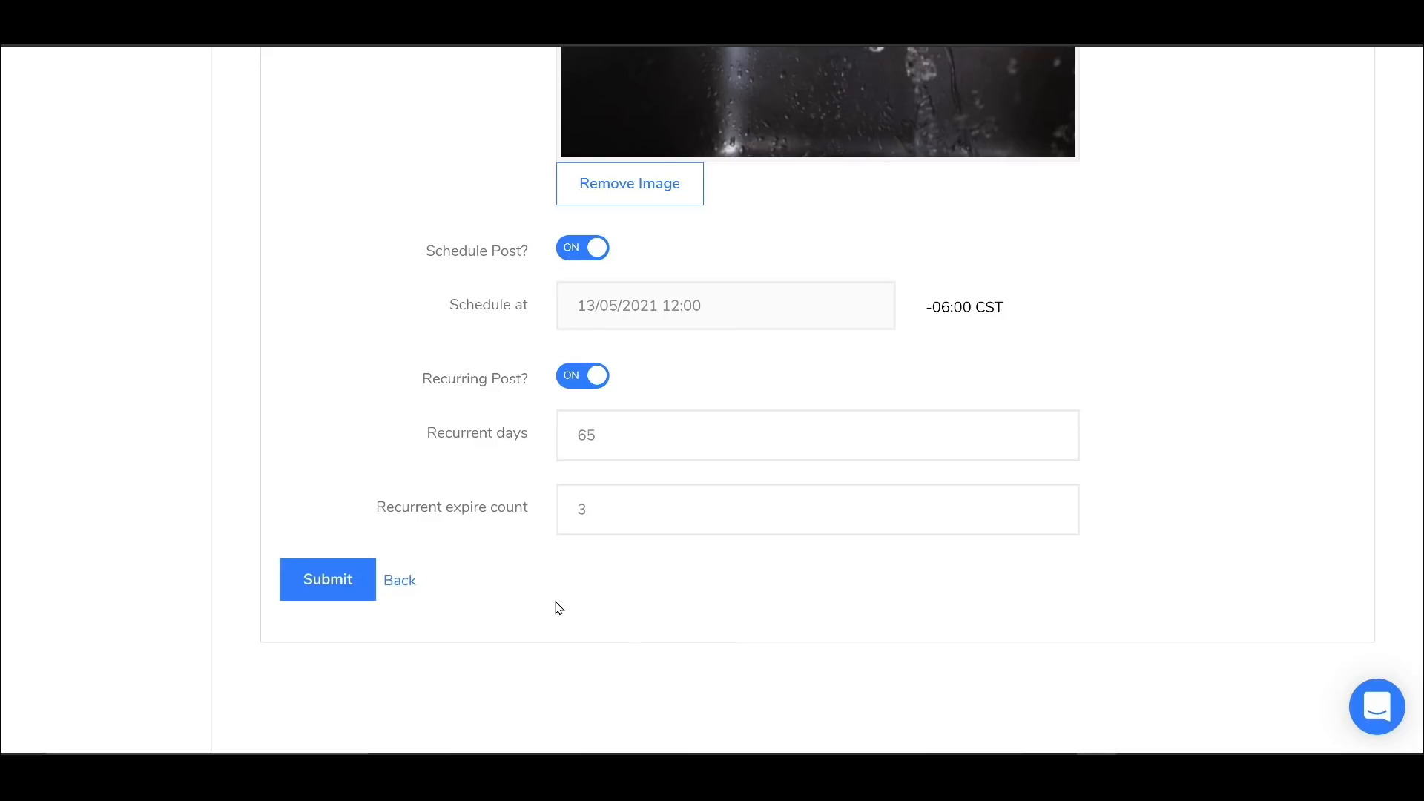
{"action": "left_click", "coordinate": [312, 582]}
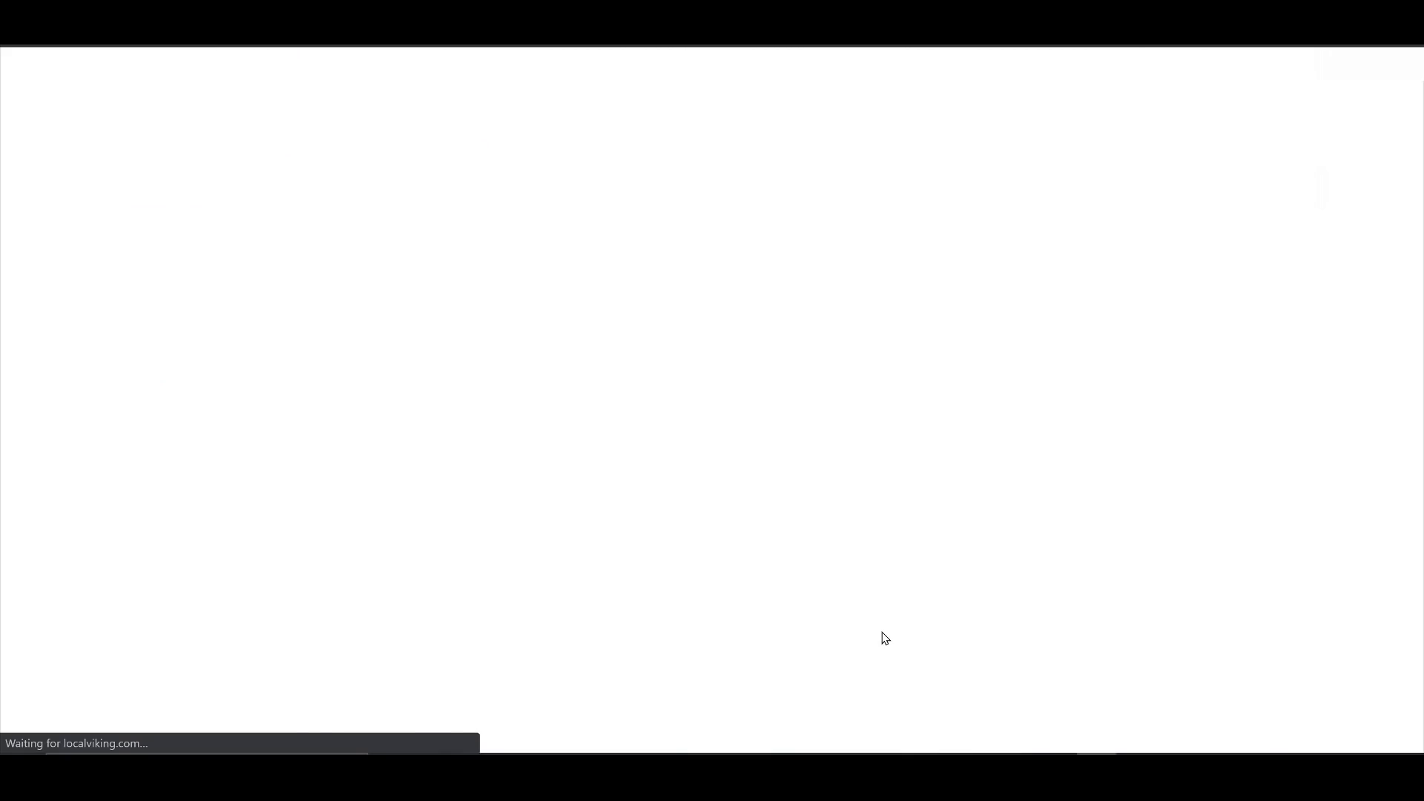
- Check the post status counts, open the newly scheduled drain cleaning post for editing and delete it
{"action": "mouse_move", "coordinate": [352, 357]}
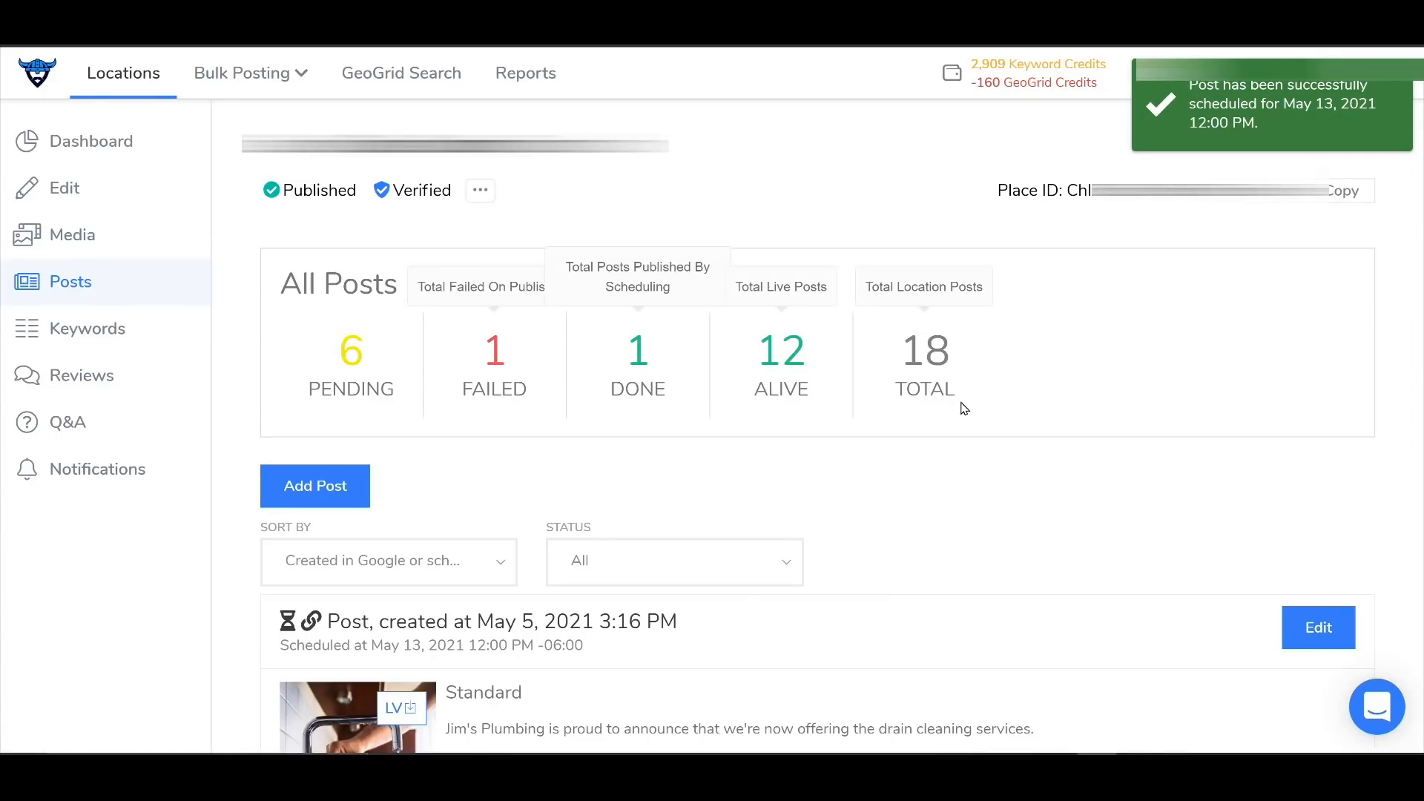
{"action": "scroll", "coordinate": [1070, 530], "scroll_direction": "down", "scroll_amount": 4}
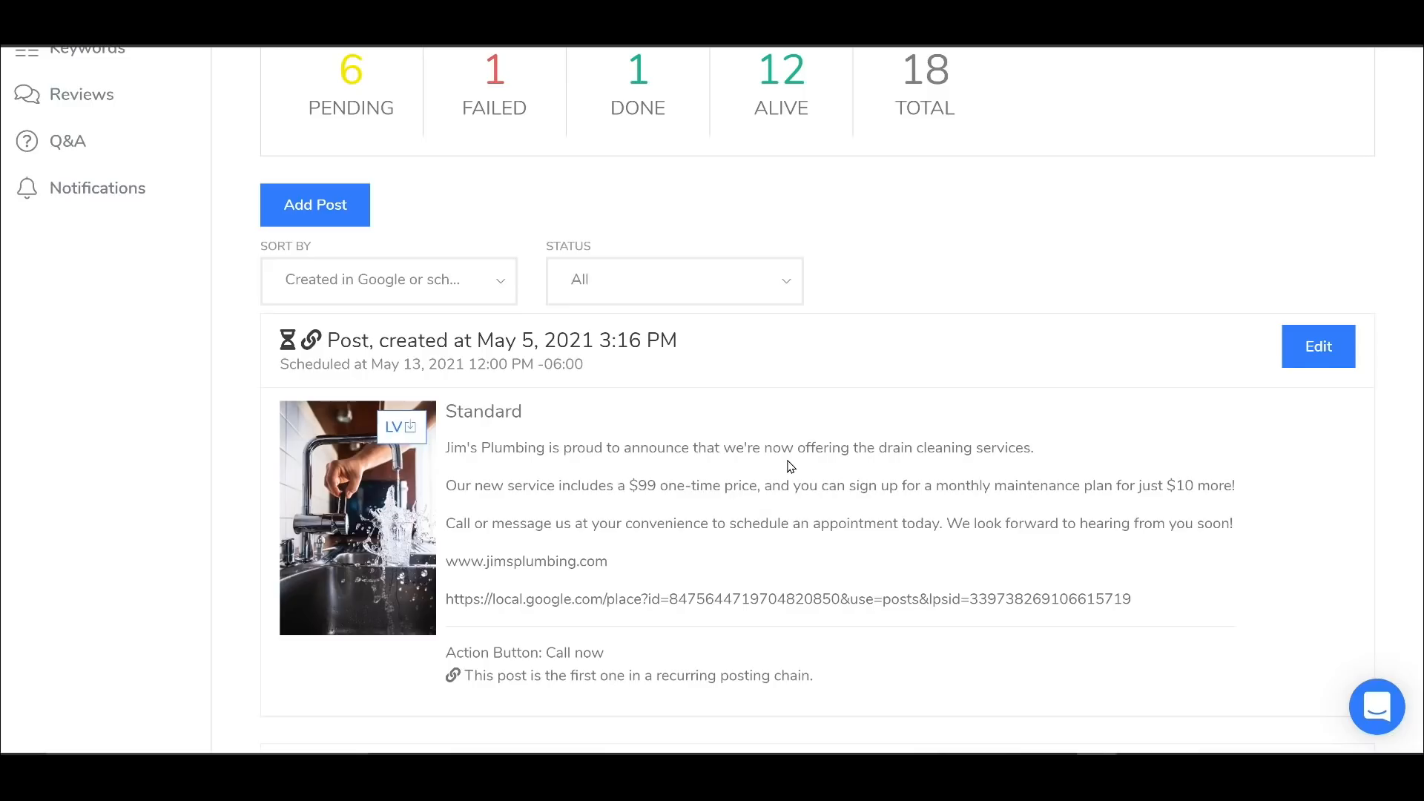
{"action": "left_click", "coordinate": [1292, 359]}
{"action": "scroll", "coordinate": [1011, 483], "scroll_direction": "down", "scroll_amount": 15}
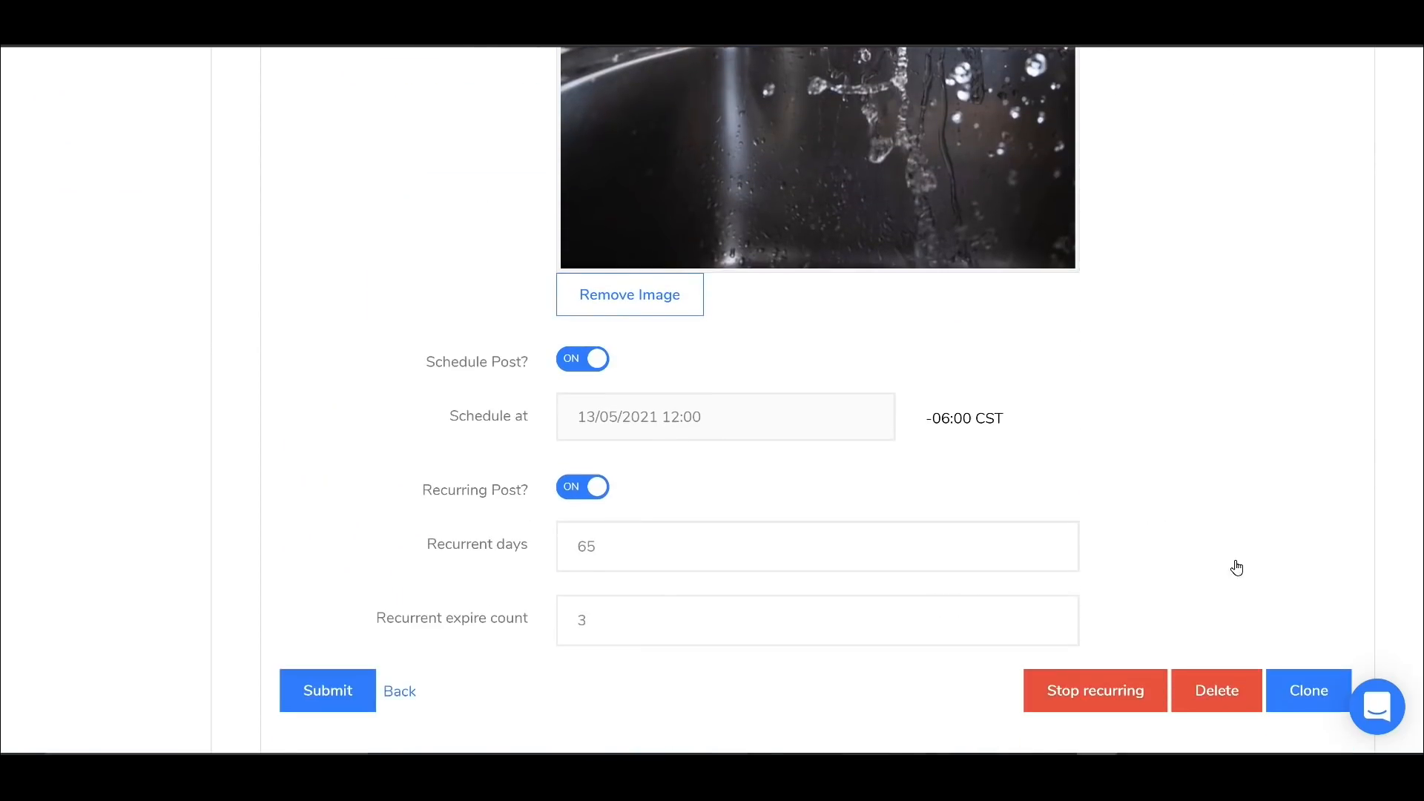
{"action": "scroll", "coordinate": [1237, 569], "scroll_direction": "down", "scroll_amount": 2}
{"action": "left_click", "coordinate": [1211, 580]}
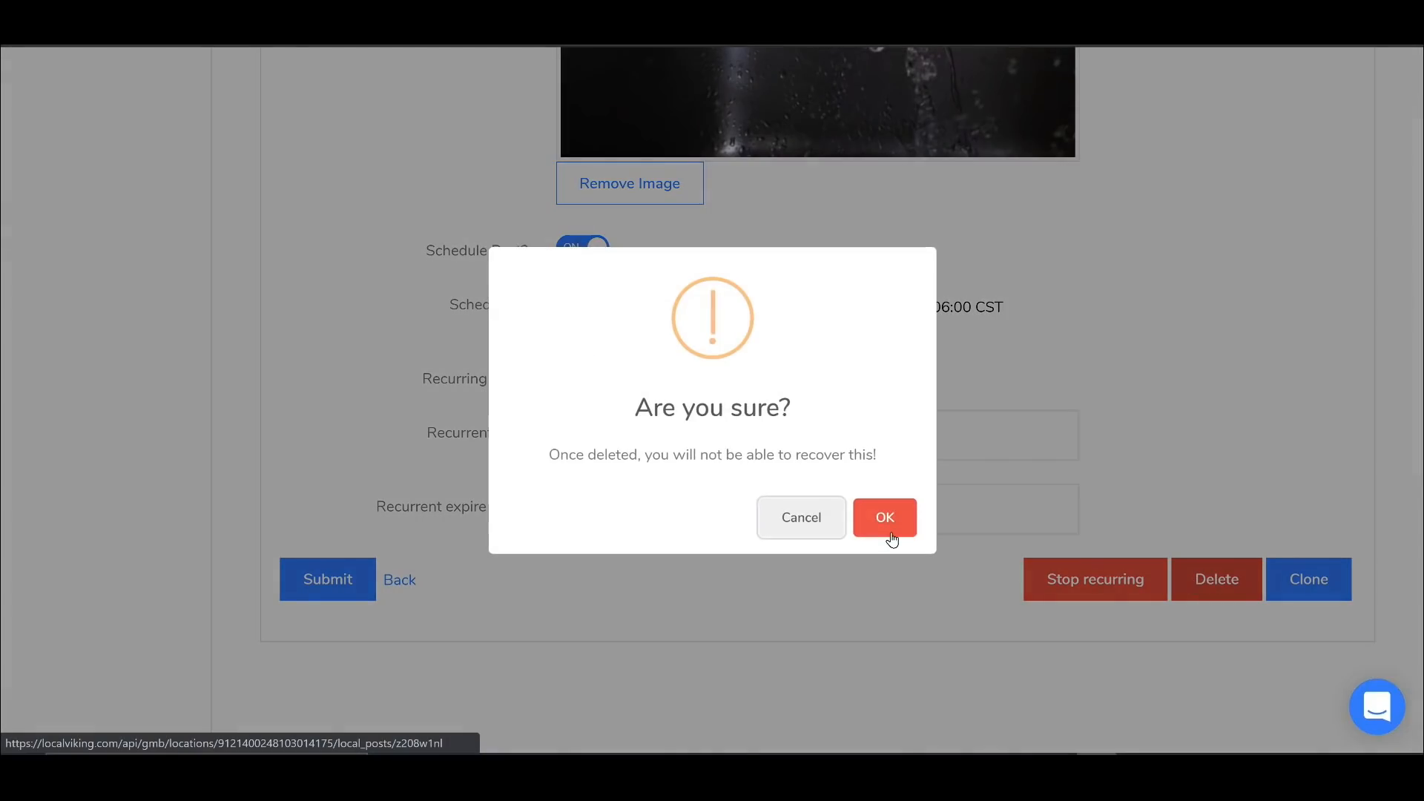
{"action": "left_click", "coordinate": [886, 520]}
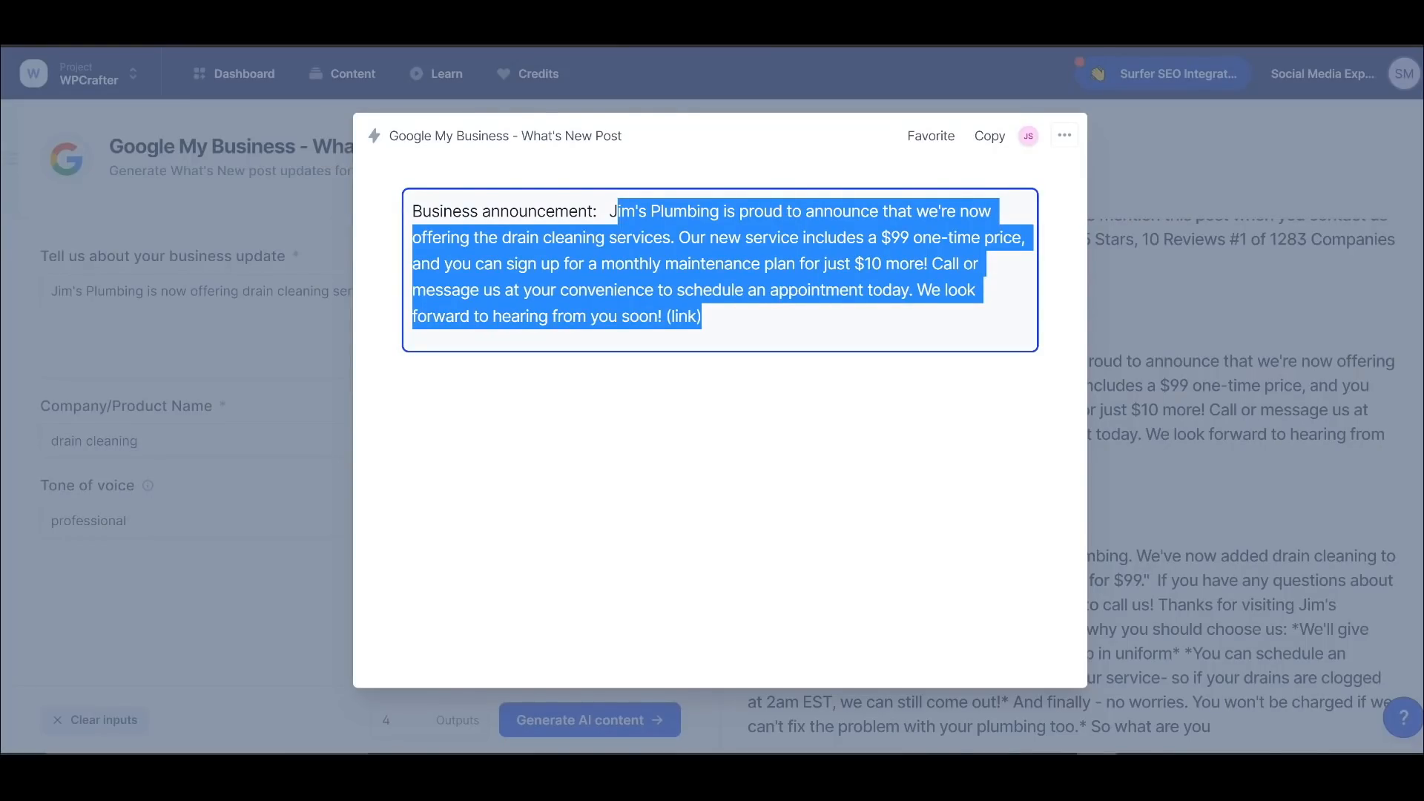
- Switch to Conversion.ai, close the open announcement and open the Google My Business - Event Post template from the Google category
{"action": "left_click", "coordinate": [308, 193]}
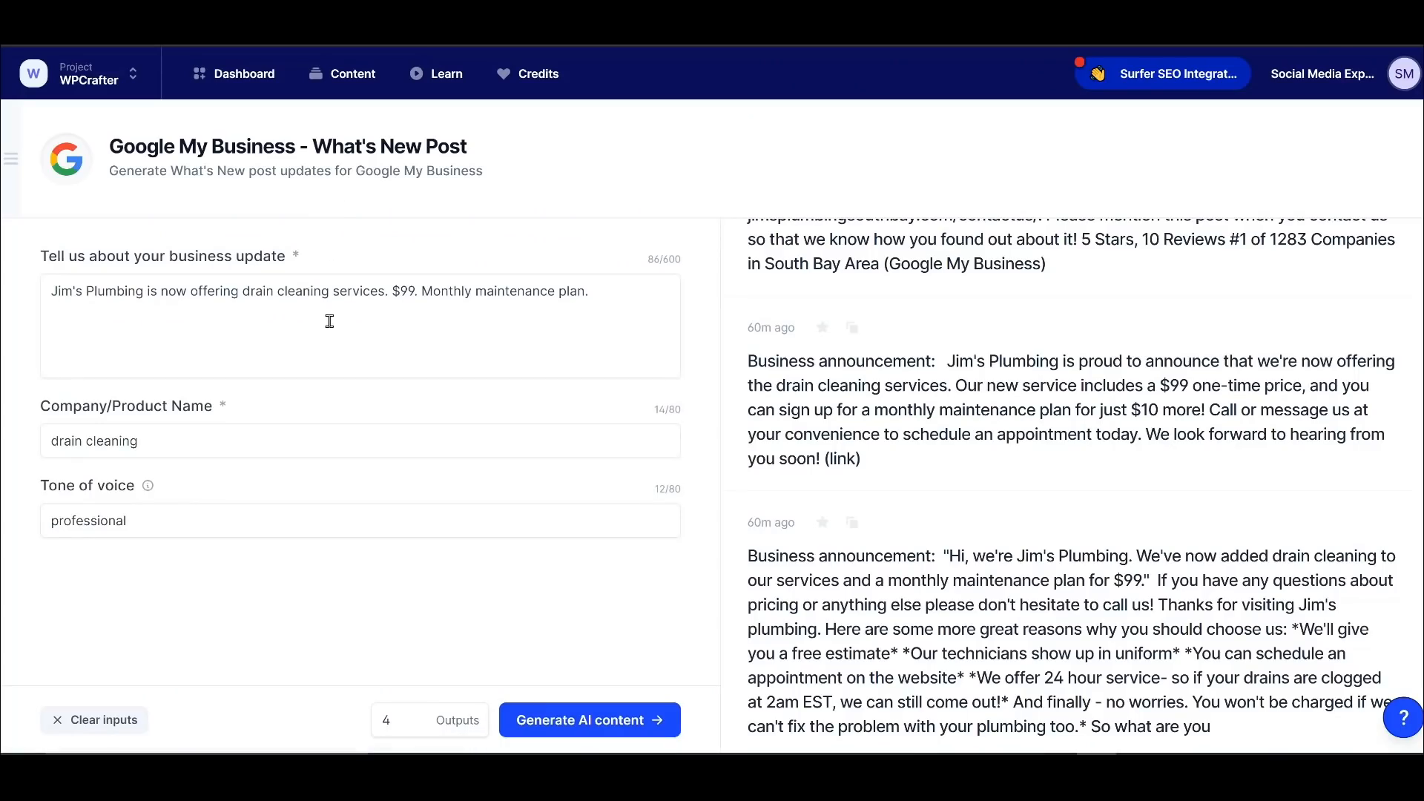
{"action": "left_click", "coordinate": [219, 74]}
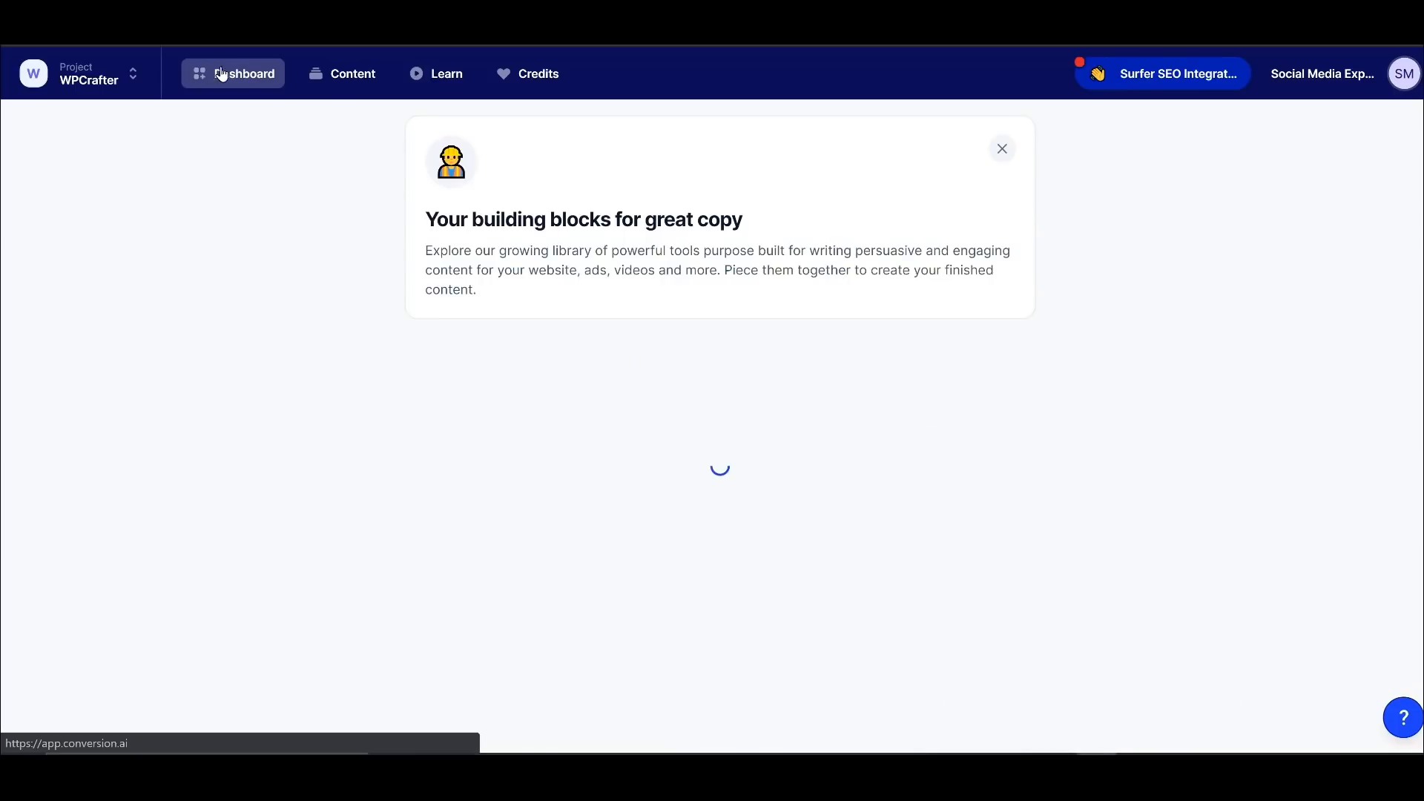
{"action": "left_click", "coordinate": [786, 429]}
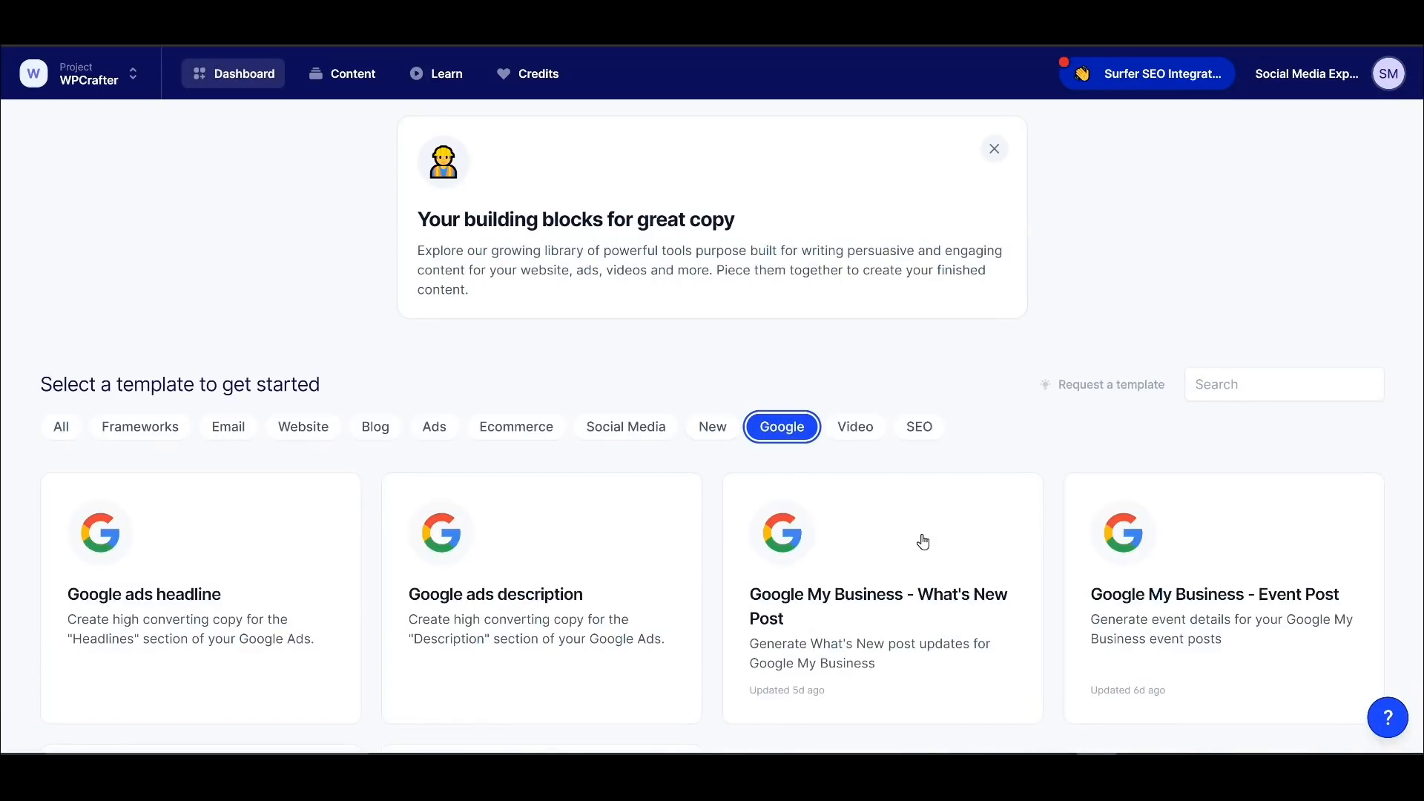
{"action": "scroll", "coordinate": [1134, 555], "scroll_direction": "down", "scroll_amount": 3}
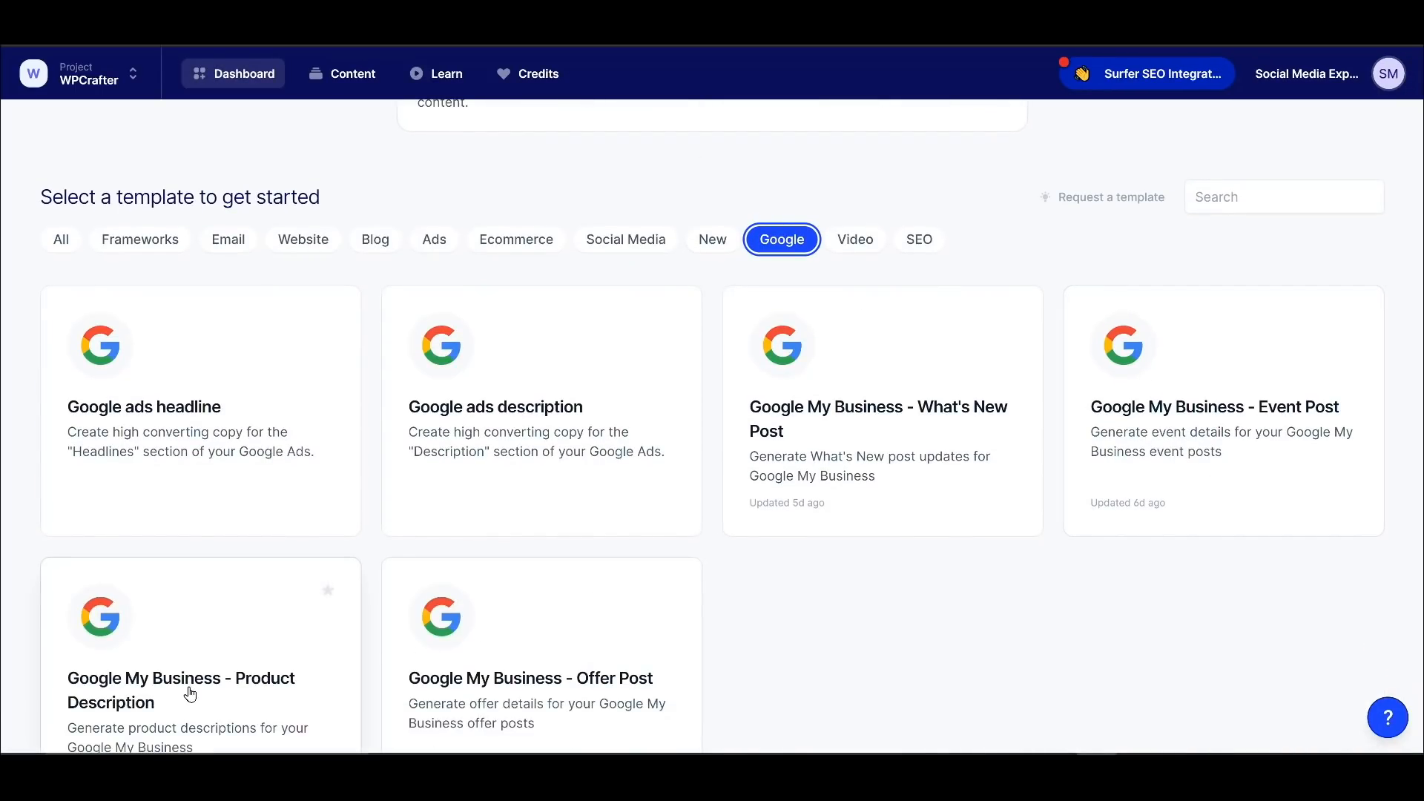
{"action": "scroll", "coordinate": [626, 661], "scroll_direction": "down", "scroll_amount": 1}
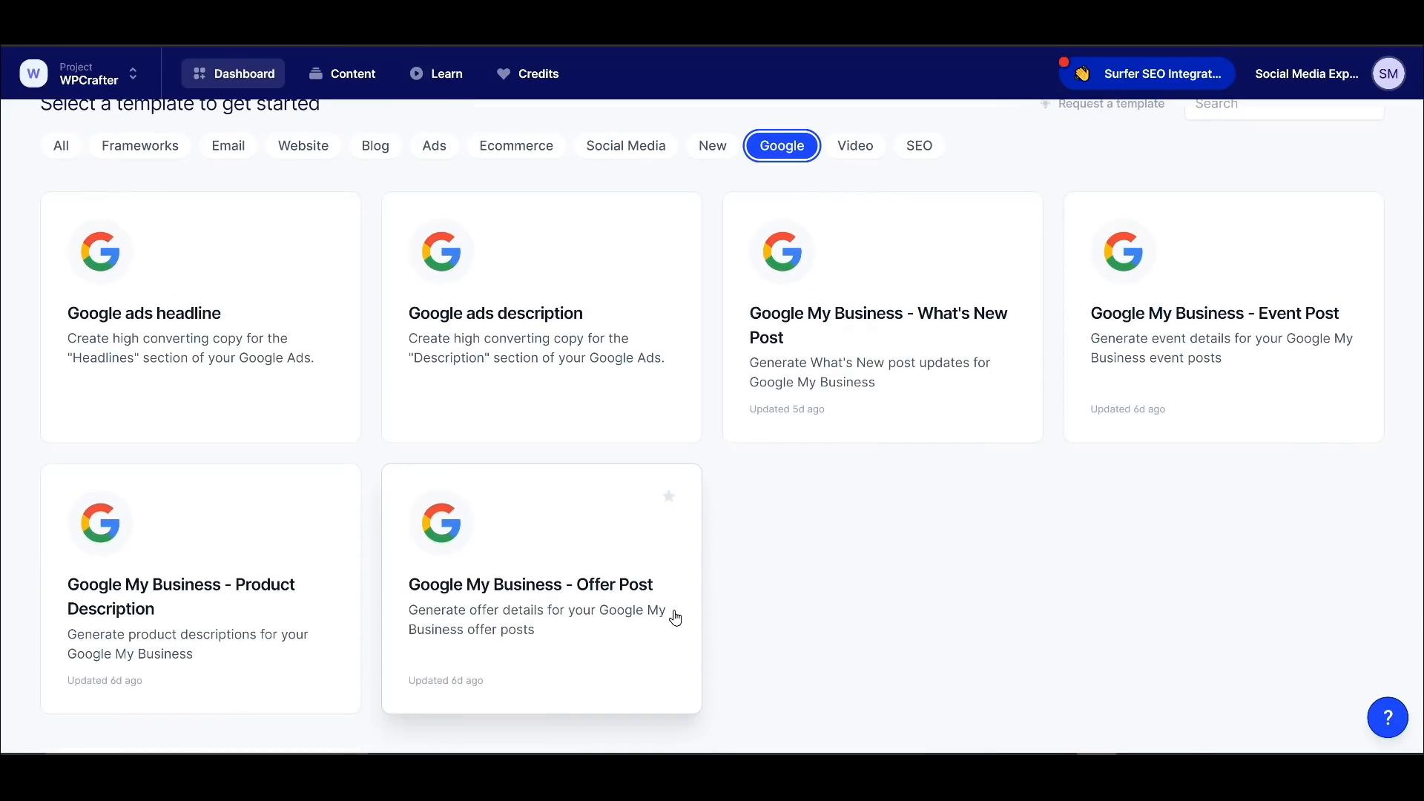
{"action": "left_click", "coordinate": [1172, 322]}
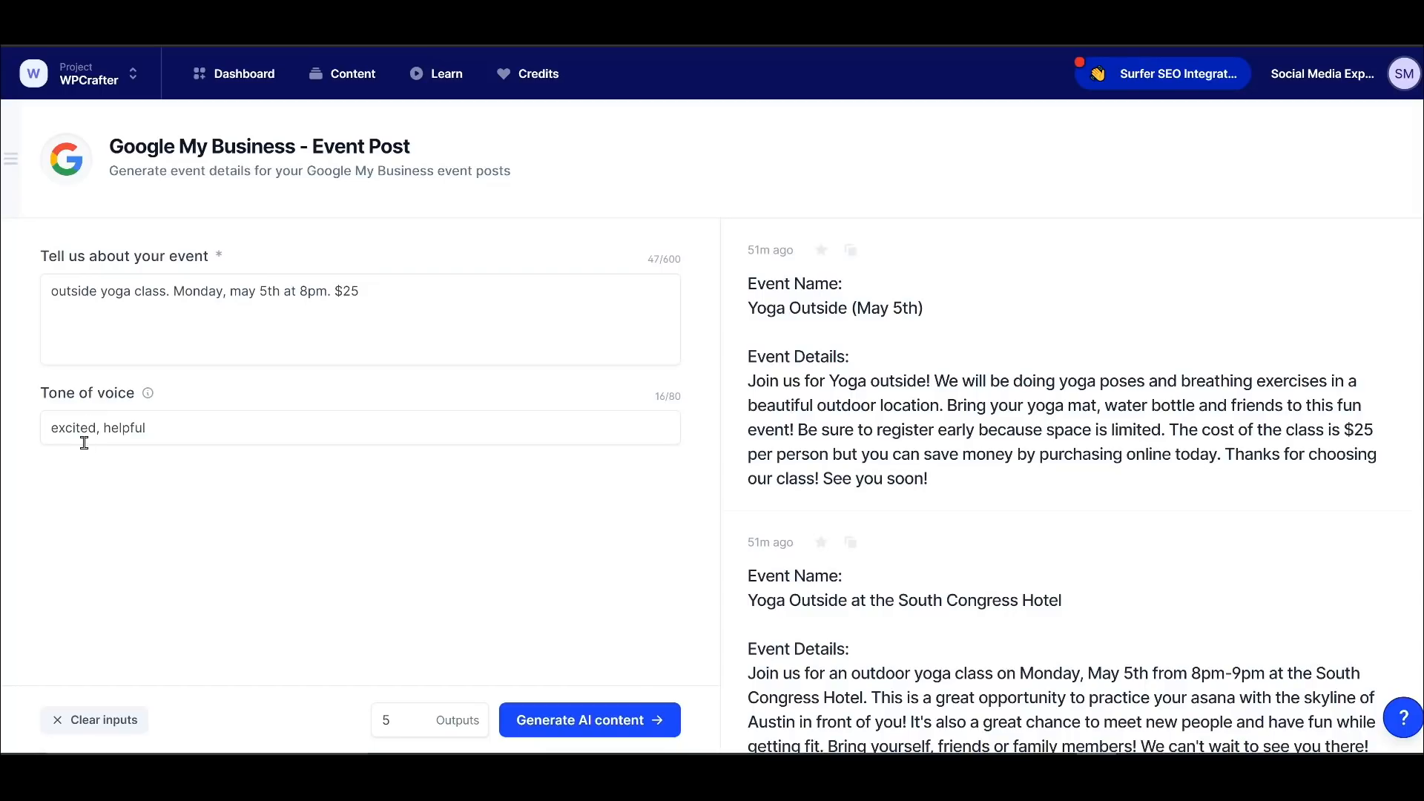
- Read through the generated event posts for the outside yoga class
{"action": "left_click", "coordinate": [586, 716]}
{"action": "scroll", "coordinate": [1013, 600], "scroll_direction": "down", "scroll_amount": 3}
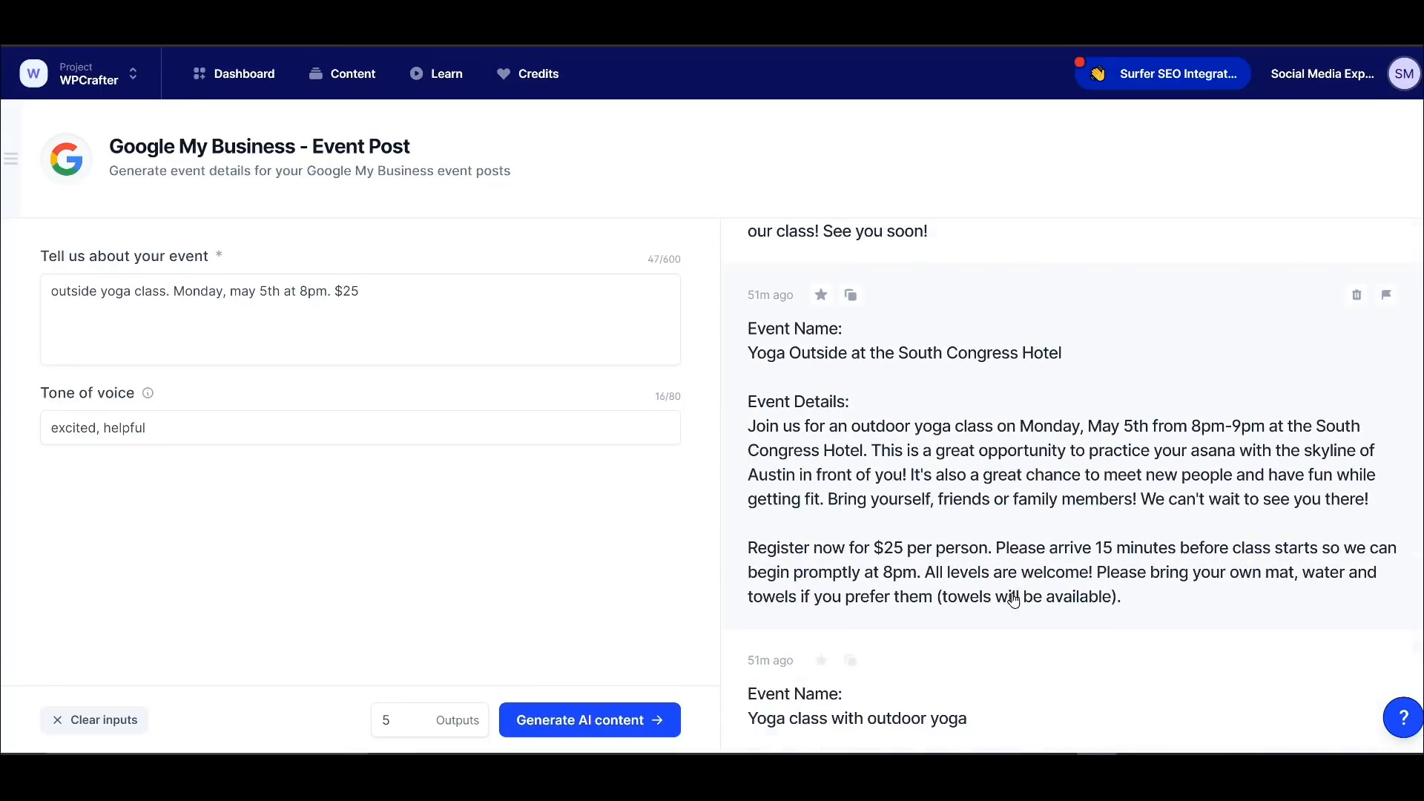
{"action": "scroll", "coordinate": [1014, 599], "scroll_direction": "down", "scroll_amount": 3}
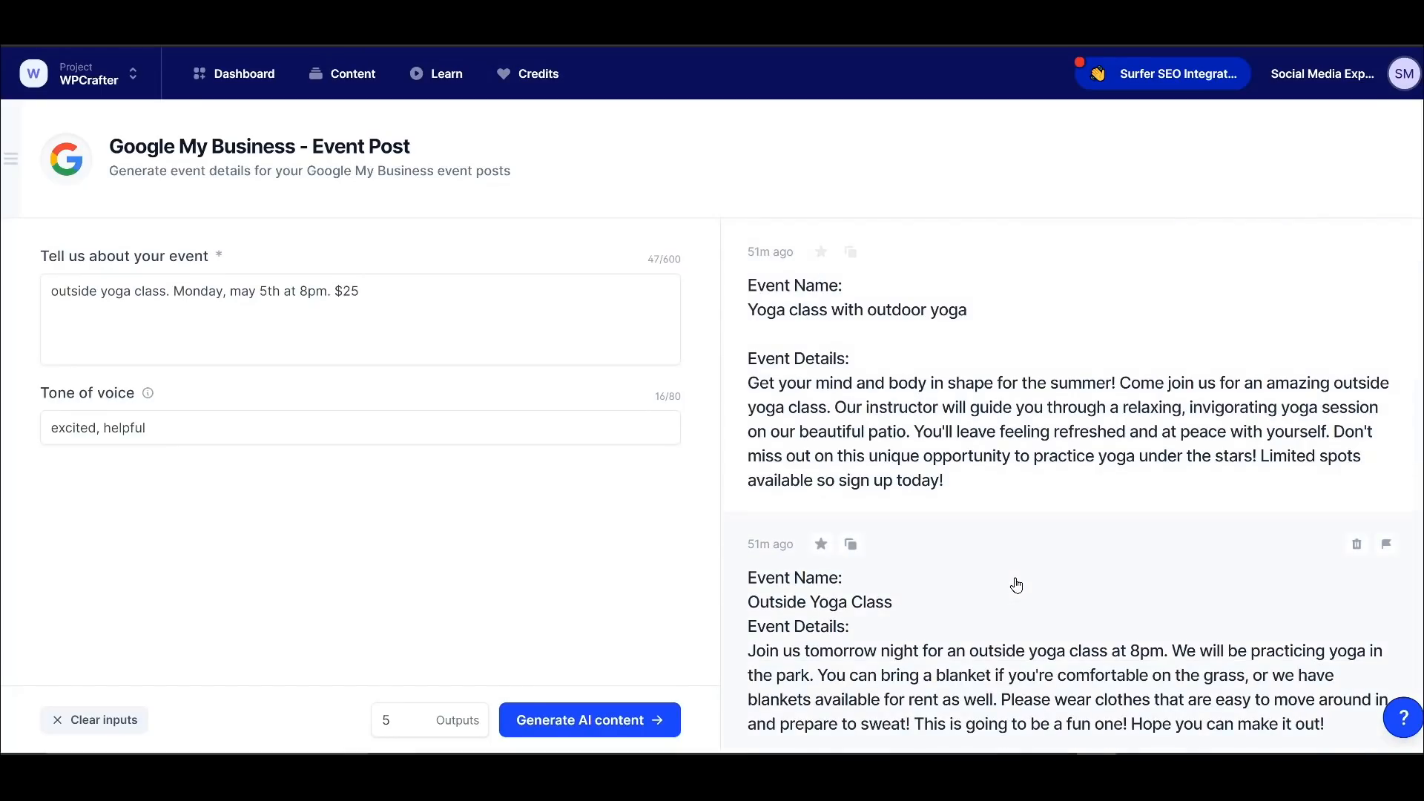
{"action": "scroll", "coordinate": [1016, 586], "scroll_direction": "up", "scroll_amount": 9}
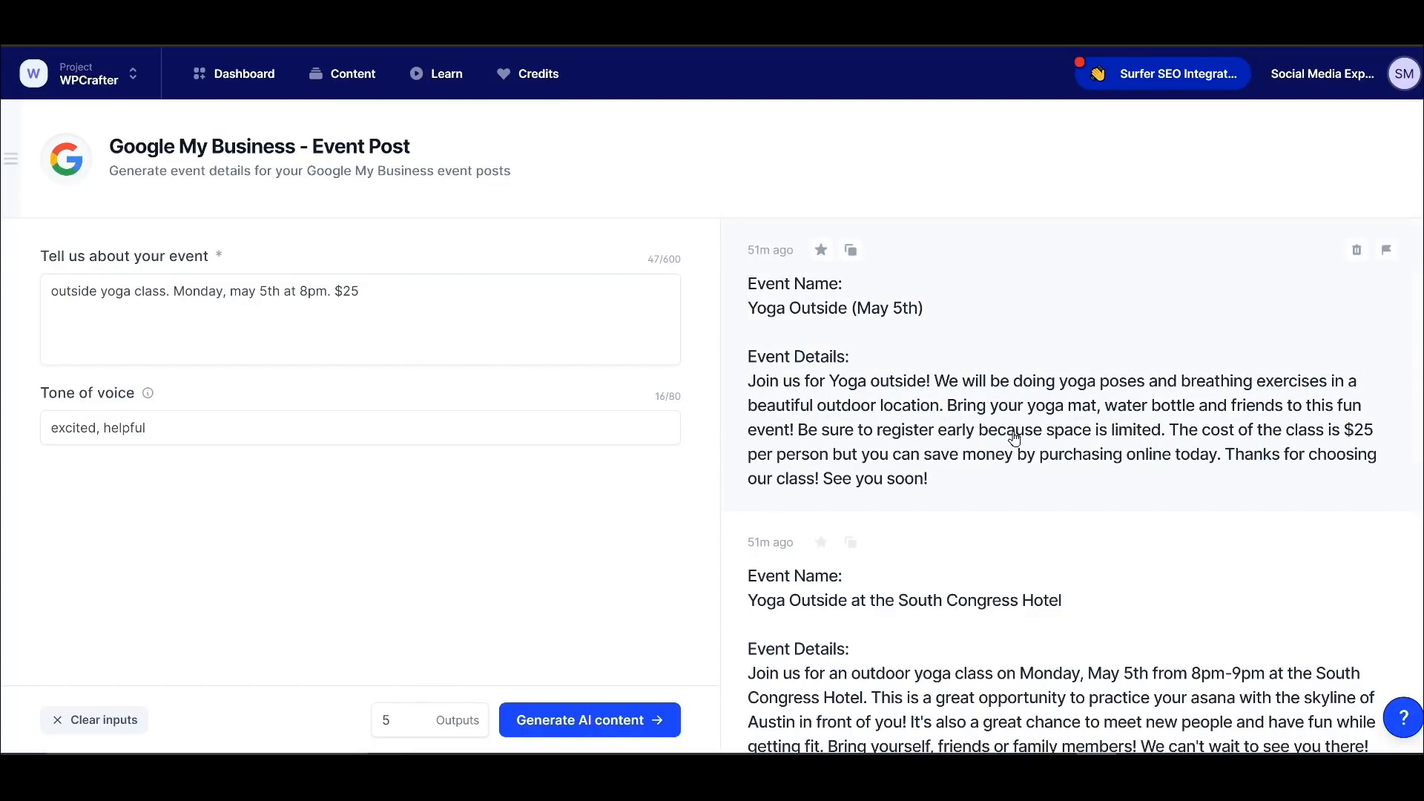
{"action": "scroll", "coordinate": [1073, 480], "scroll_direction": "down", "scroll_amount": 6}
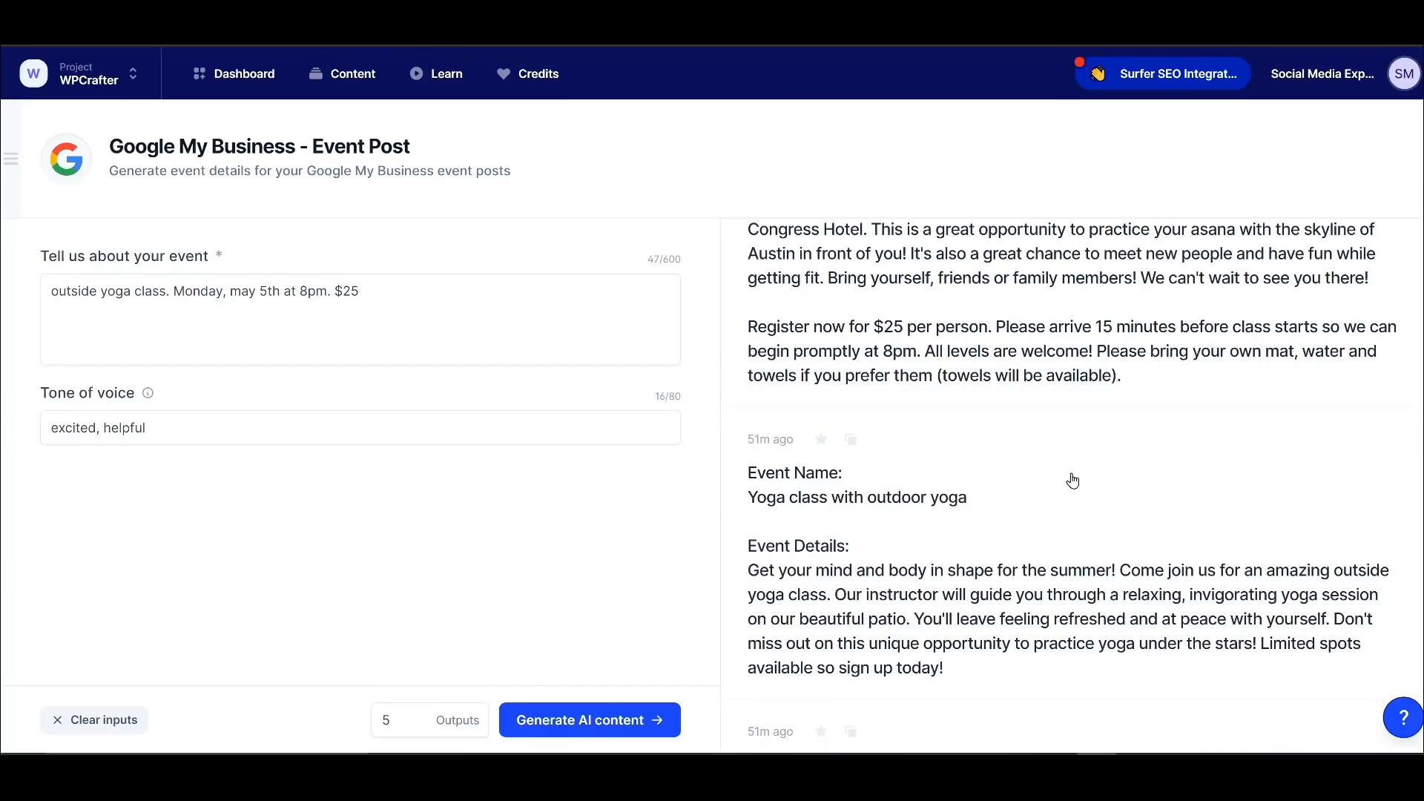
- Check the remaining generated yoga event posts against the date, time and price entered in the event description
{"action": "scroll", "coordinate": [1072, 481], "scroll_direction": "down", "scroll_amount": 3}
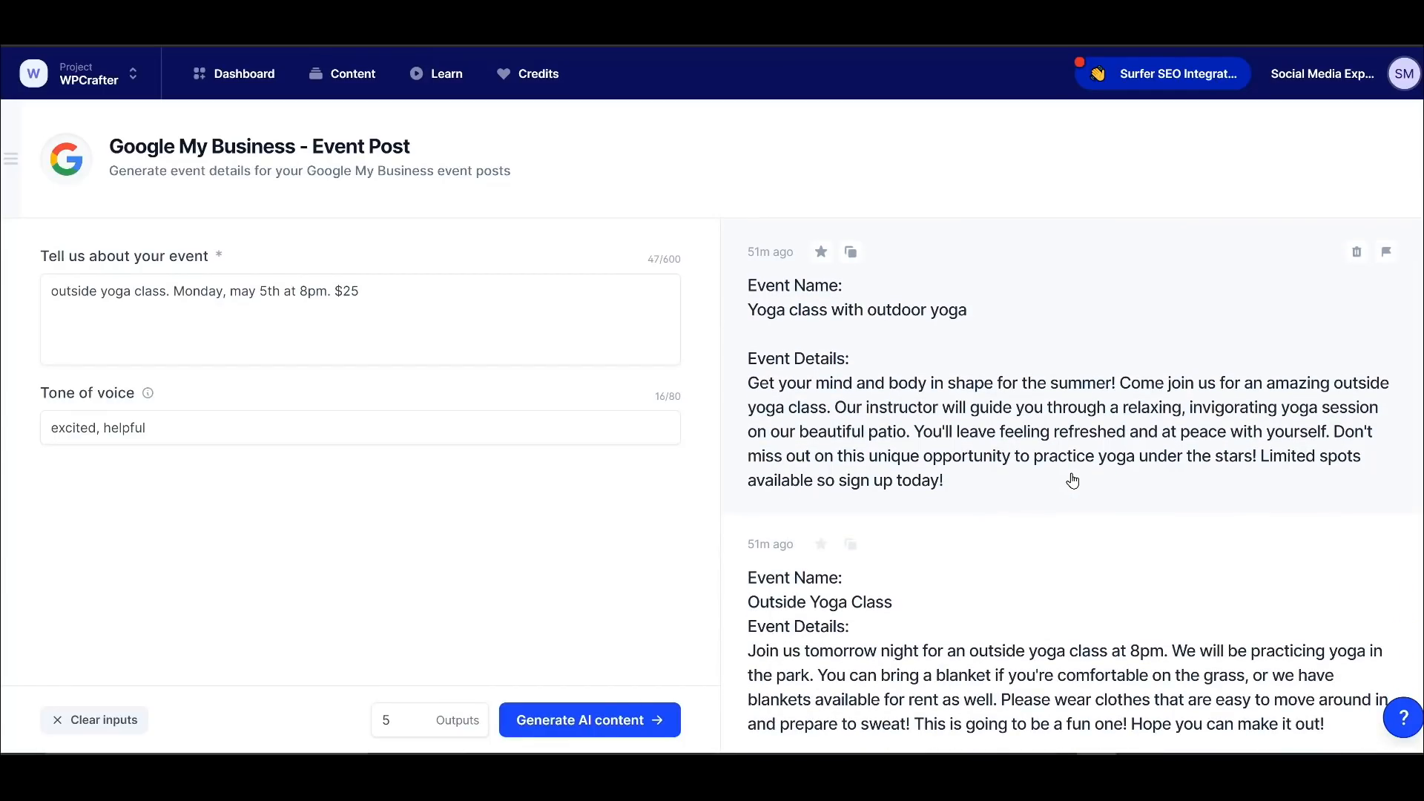
{"action": "scroll", "coordinate": [1073, 481], "scroll_direction": "down", "scroll_amount": 1}
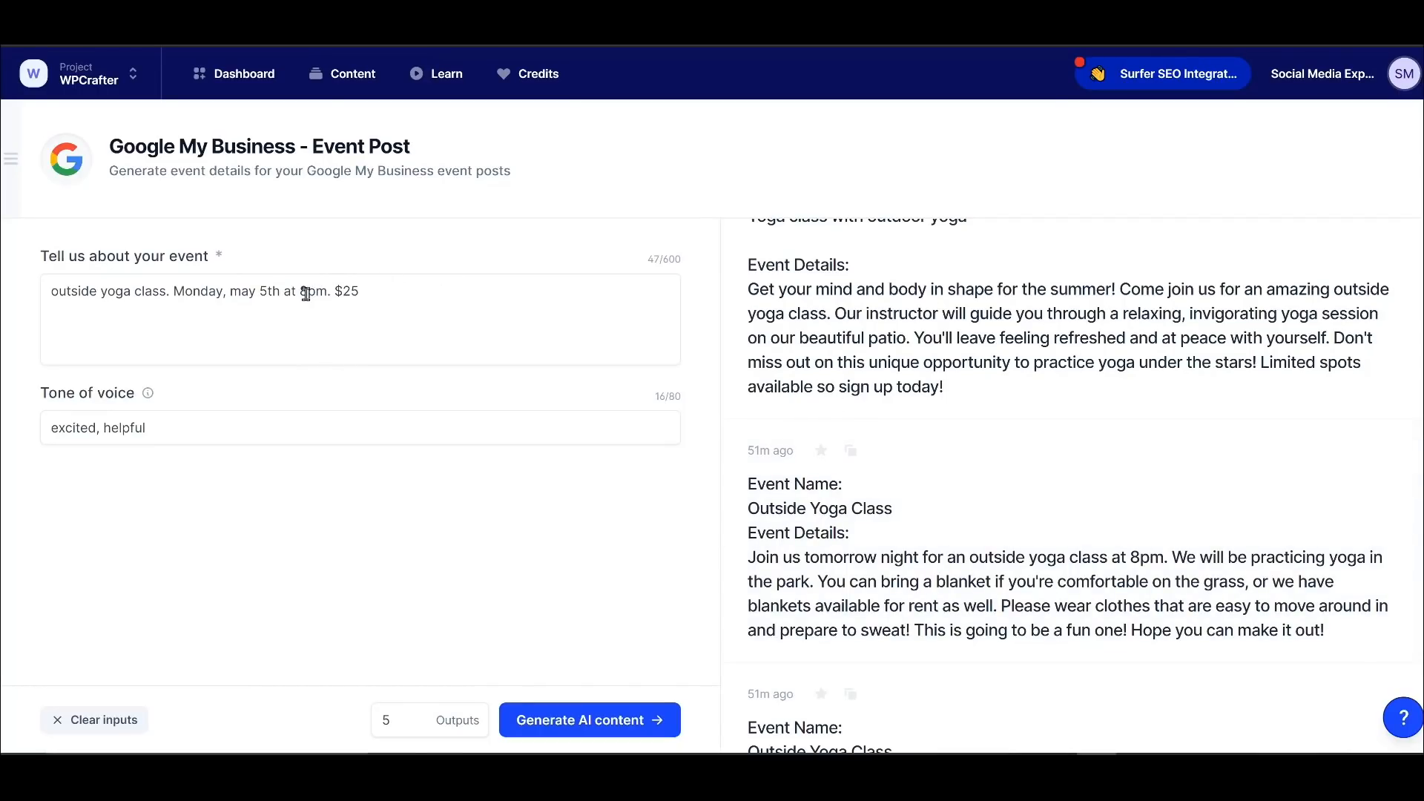
{"action": "left_click_drag", "start_coordinate": [299, 292], "coordinate": [319, 296]}
{"action": "left_click", "coordinate": [346, 295]}
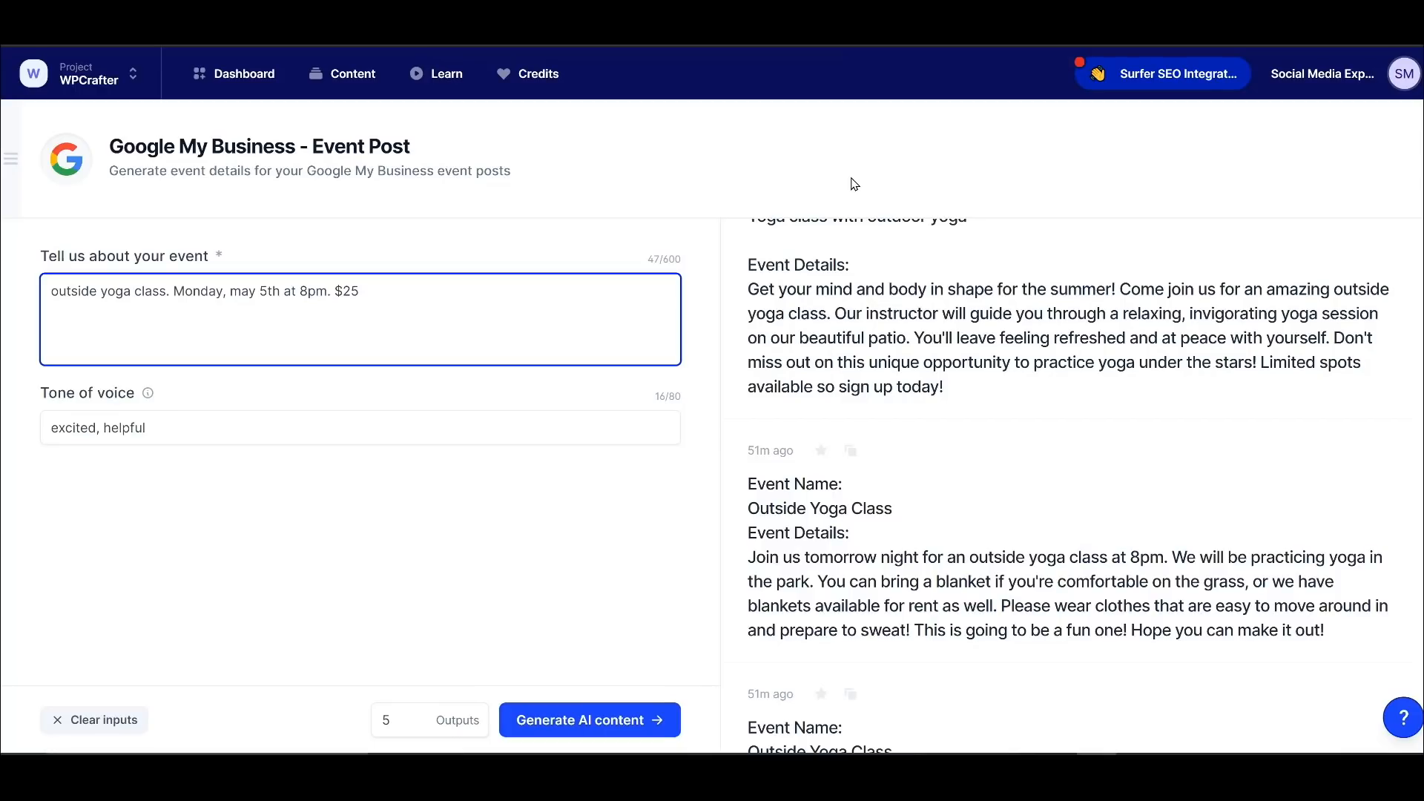
- Return to the template dashboard and open the Google My Business - Offer Post template from the Google category
{"action": "left_click", "coordinate": [225, 77]}
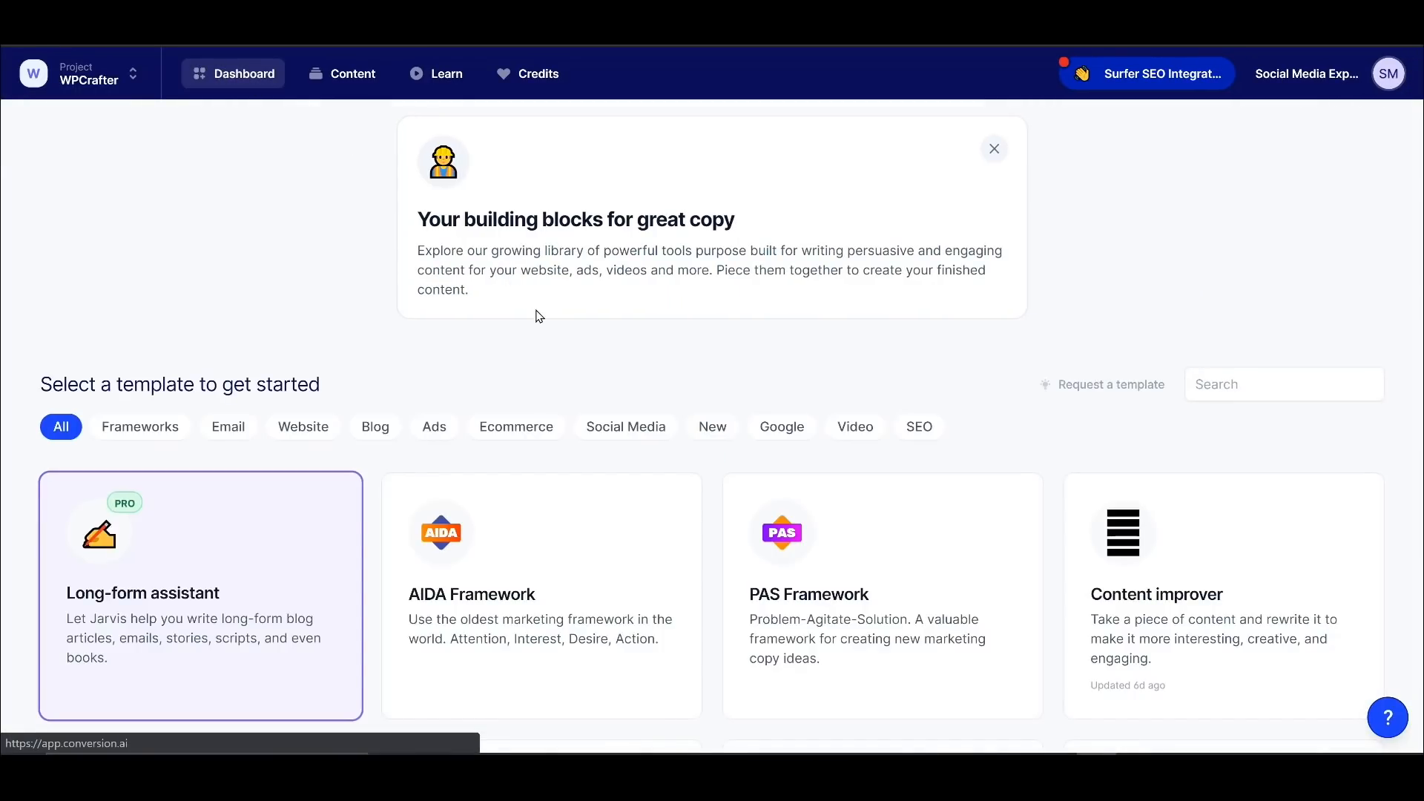
{"action": "scroll", "coordinate": [534, 311], "scroll_direction": "down", "scroll_amount": 10}
{"action": "scroll", "coordinate": [825, 410], "scroll_direction": "up", "scroll_amount": 5}
{"action": "scroll", "coordinate": [819, 405], "scroll_direction": "up", "scroll_amount": 5}
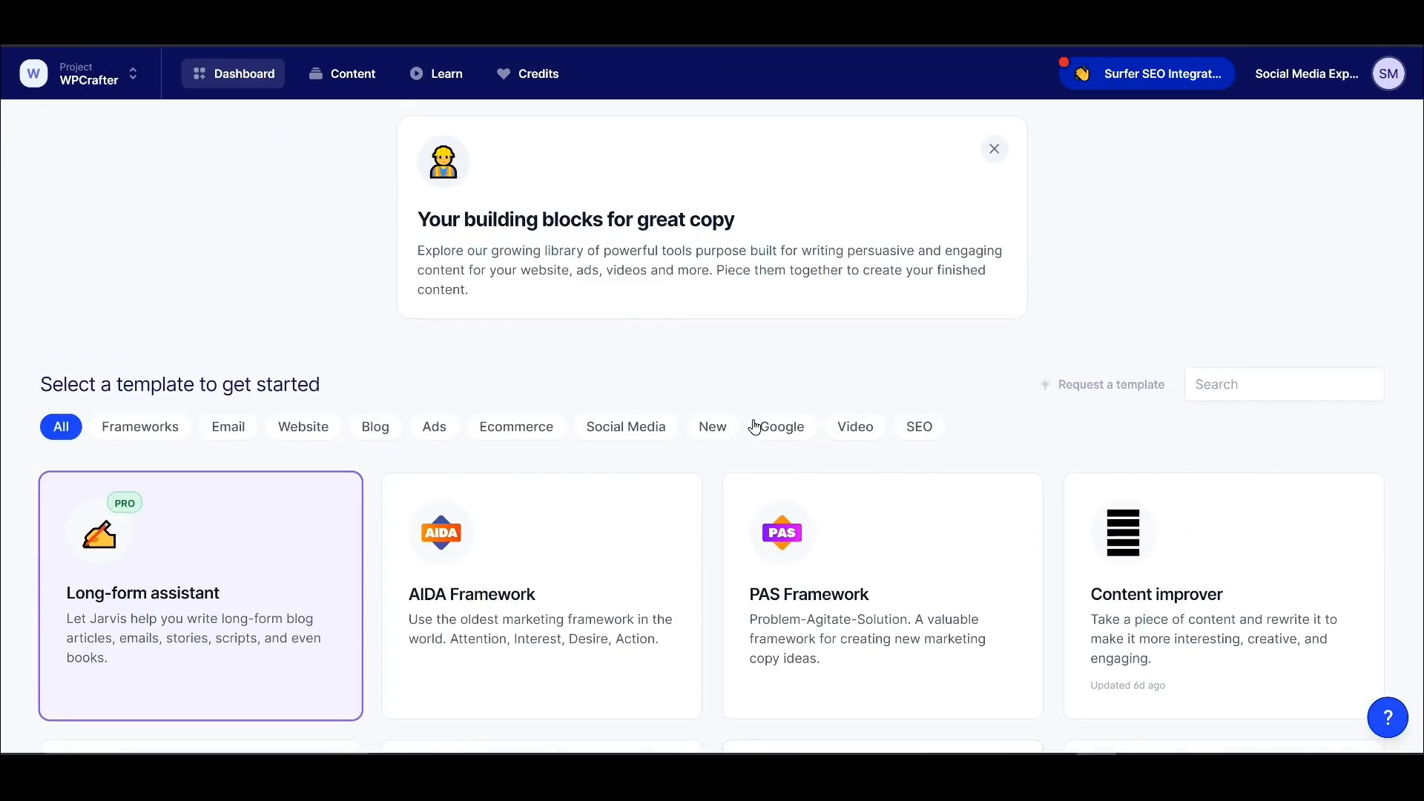
{"action": "left_click", "coordinate": [776, 429]}
{"action": "scroll", "coordinate": [941, 467], "scroll_direction": "down", "scroll_amount": 4}
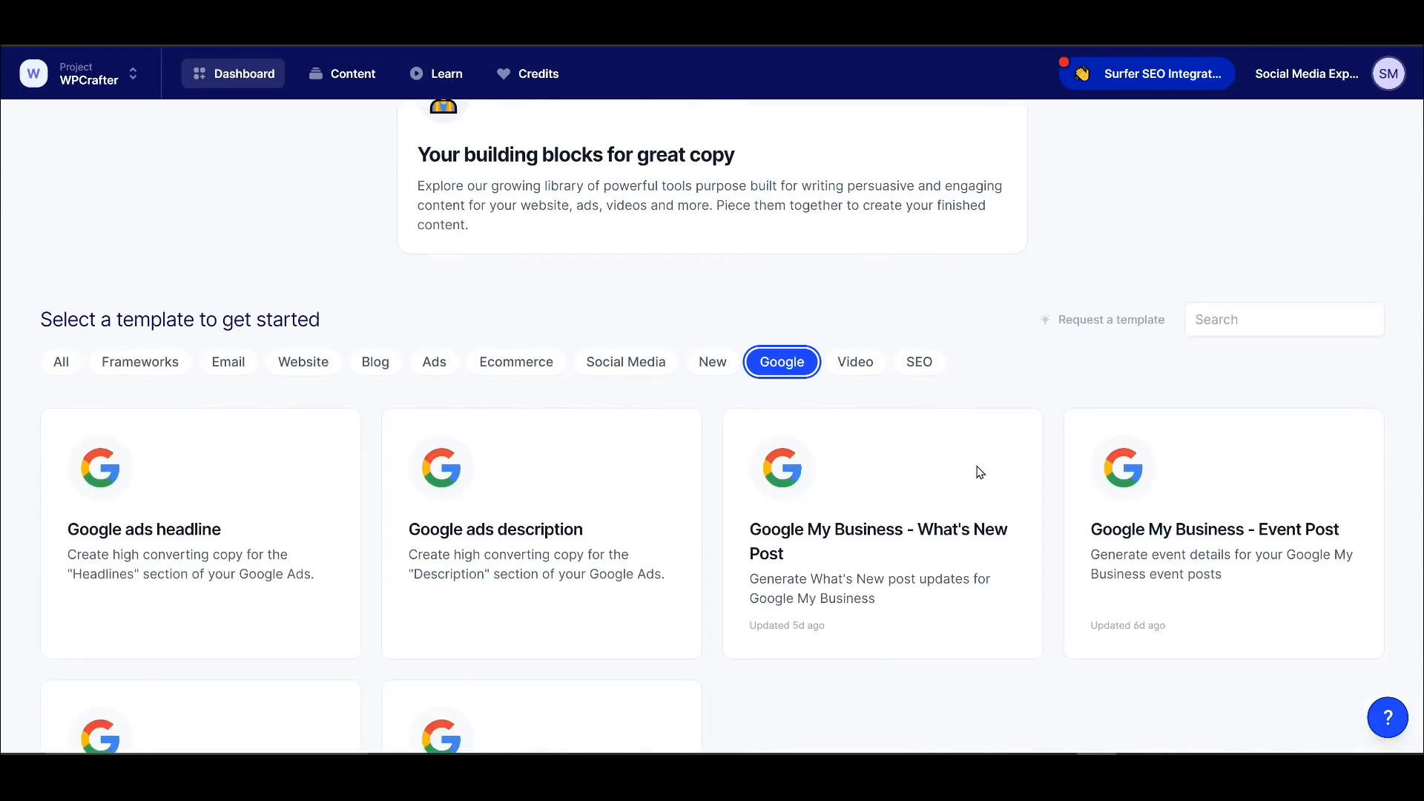
{"action": "left_click", "coordinate": [553, 593]}
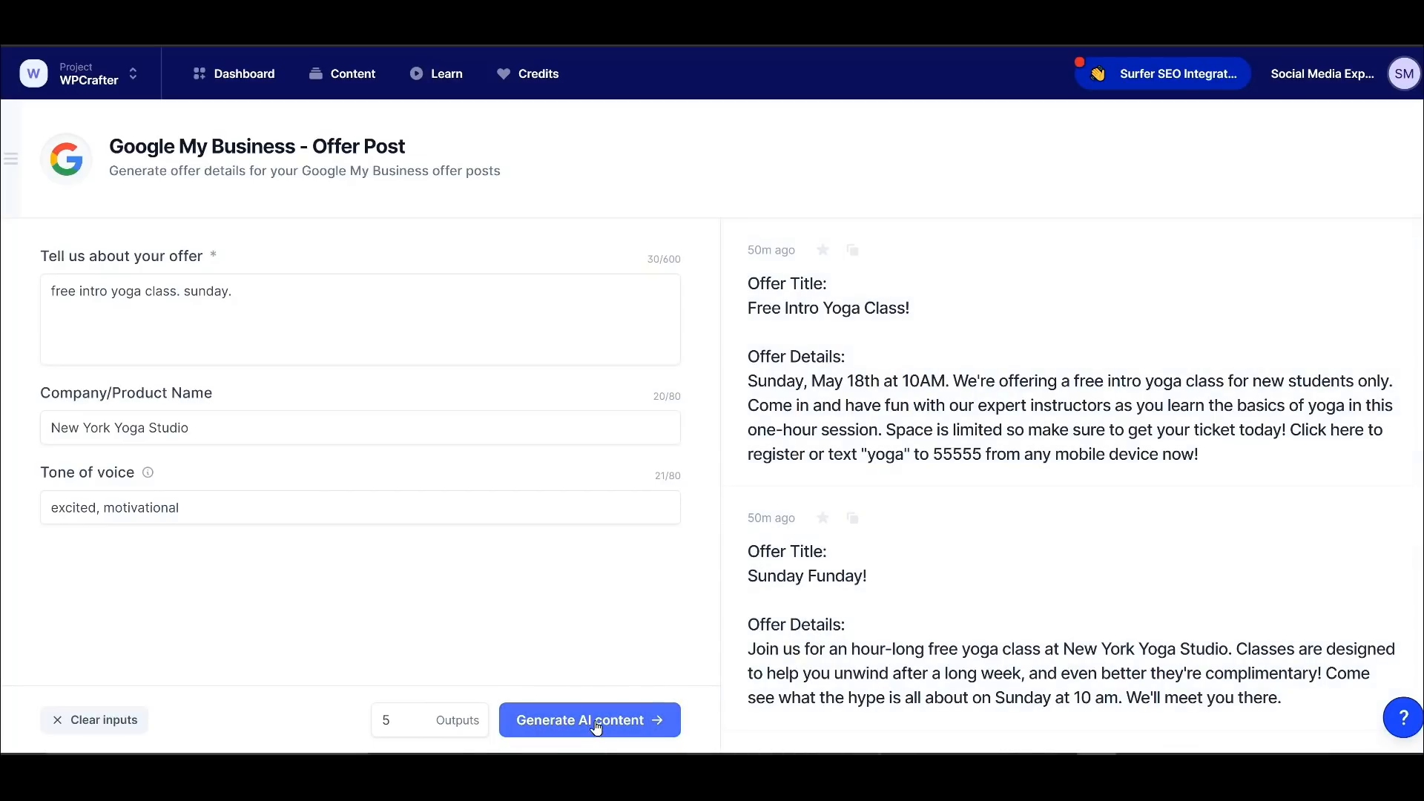
- Generate five offer posts for New York Yoga Studio's free intro class on Sunday and read through them
{"action": "left_click", "coordinate": [572, 719]}
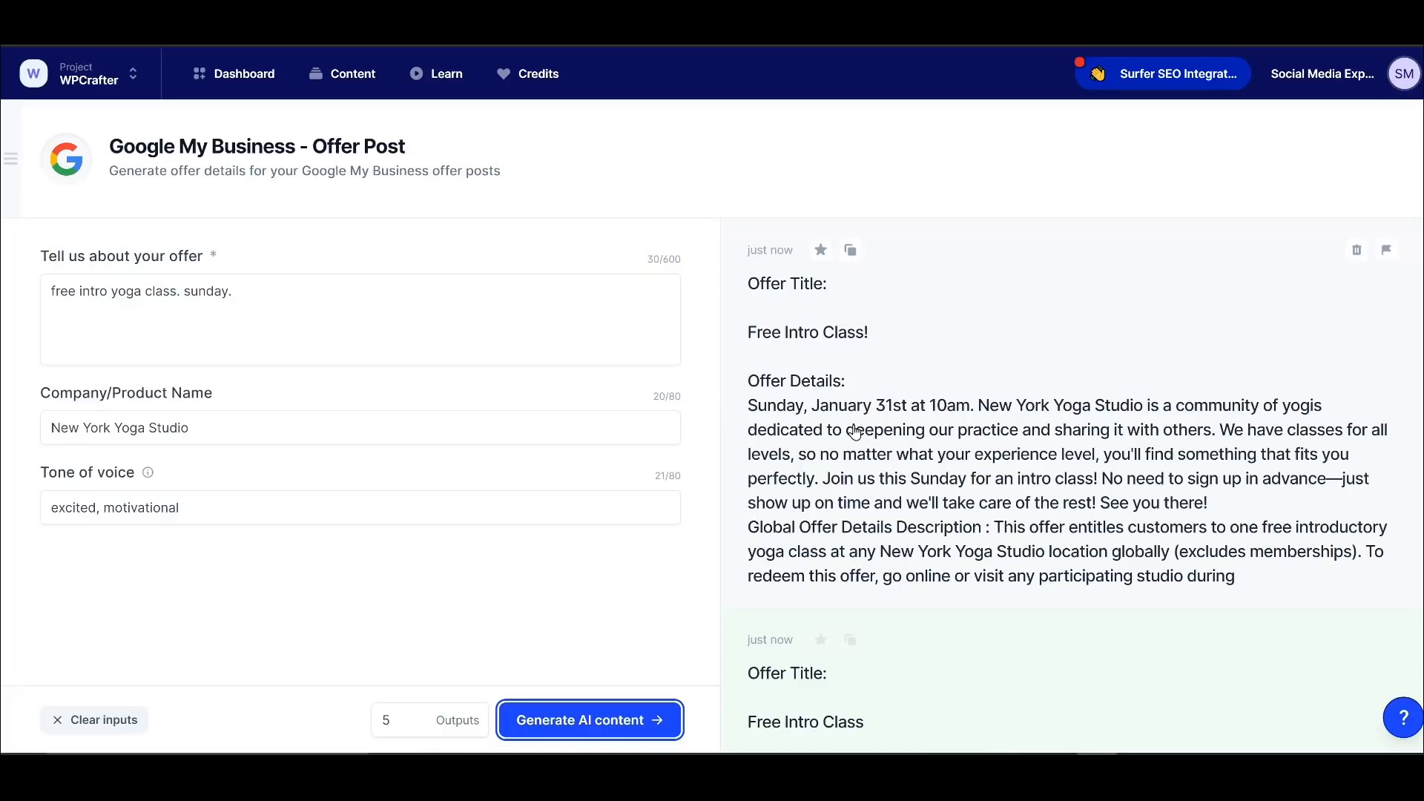
{"action": "scroll", "coordinate": [961, 389], "scroll_direction": "down", "scroll_amount": 2}
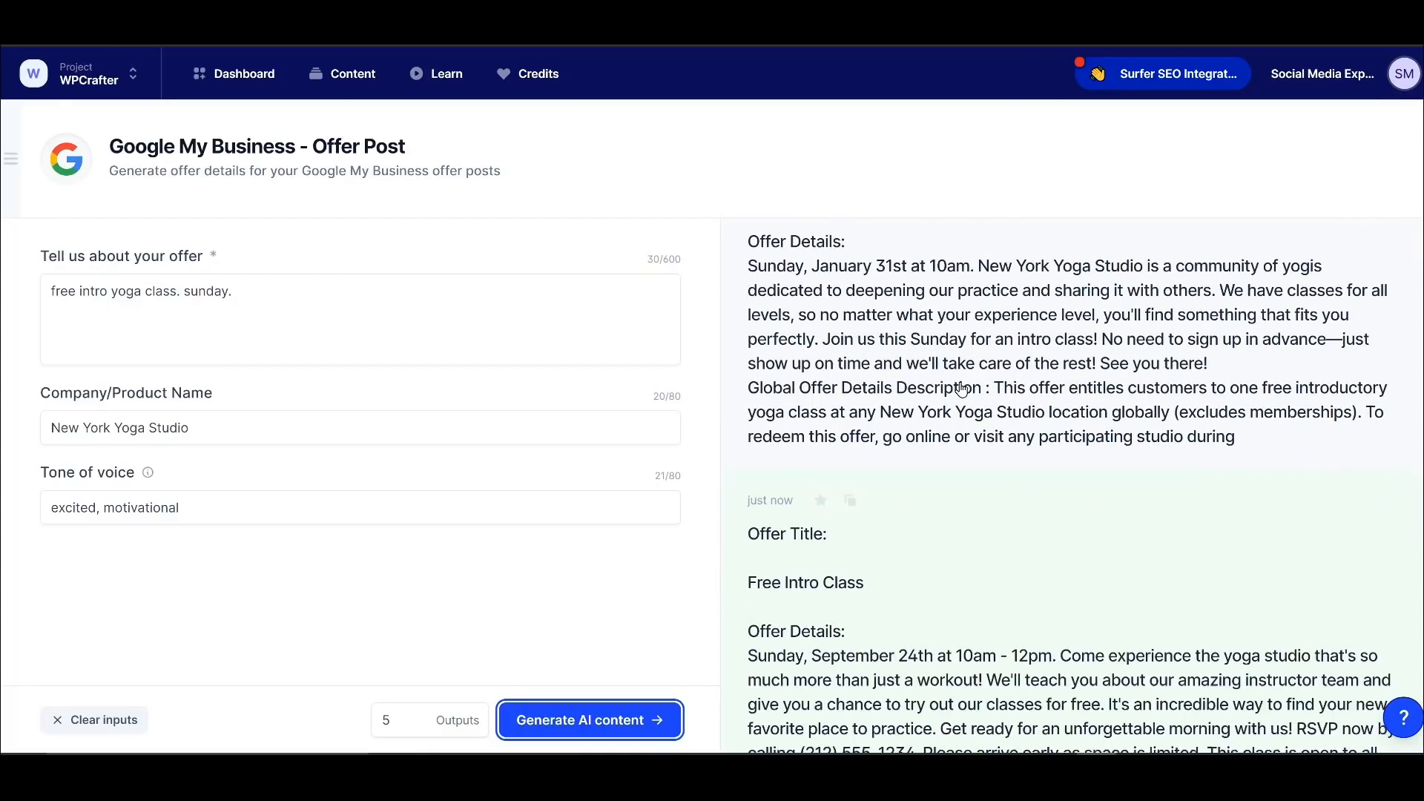
{"action": "scroll", "coordinate": [961, 389], "scroll_direction": "down", "scroll_amount": 1}
{"action": "scroll", "coordinate": [1052, 541], "scroll_direction": "down", "scroll_amount": 2}
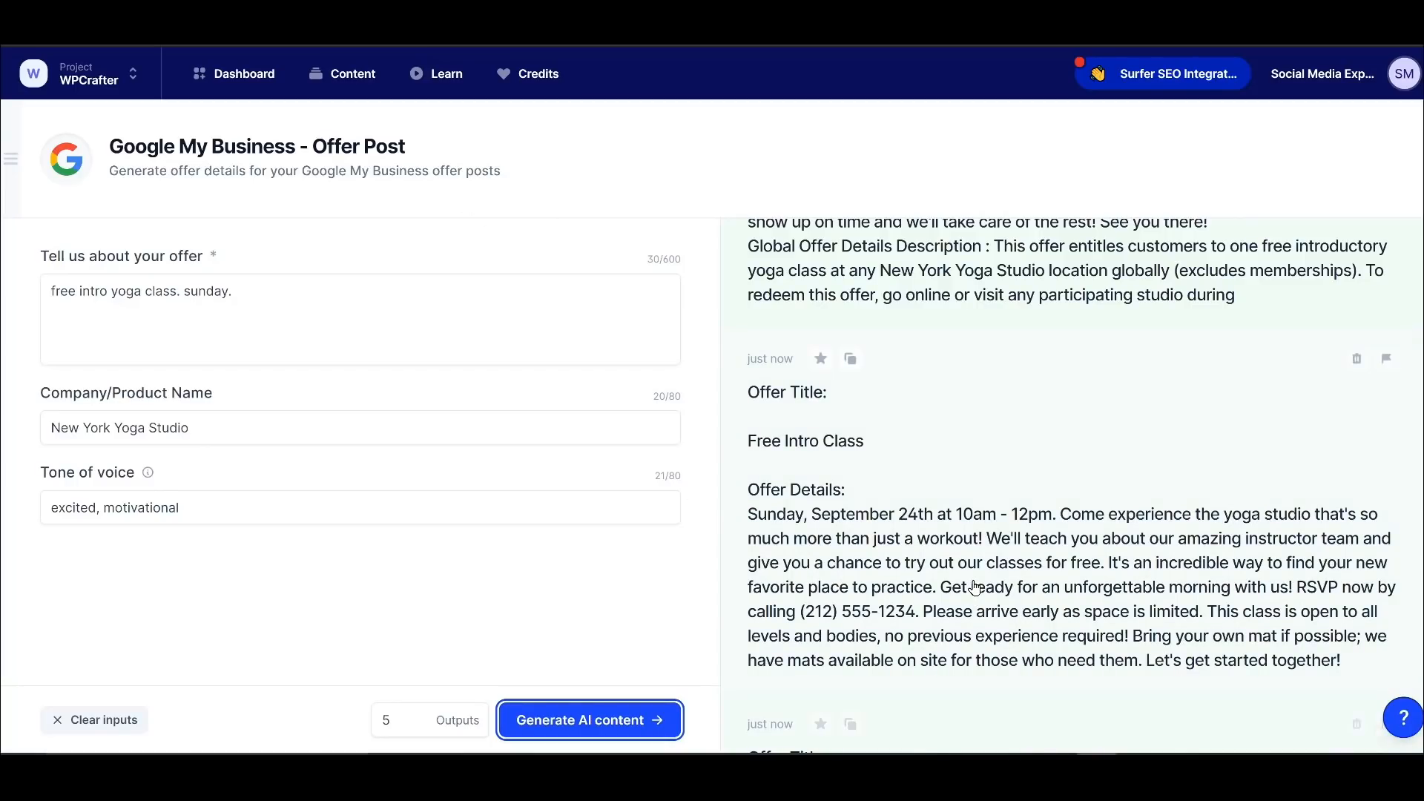
{"action": "scroll", "coordinate": [977, 587], "scroll_direction": "down", "scroll_amount": 5}
{"action": "scroll", "coordinate": [976, 588], "scroll_direction": "down", "scroll_amount": 8}
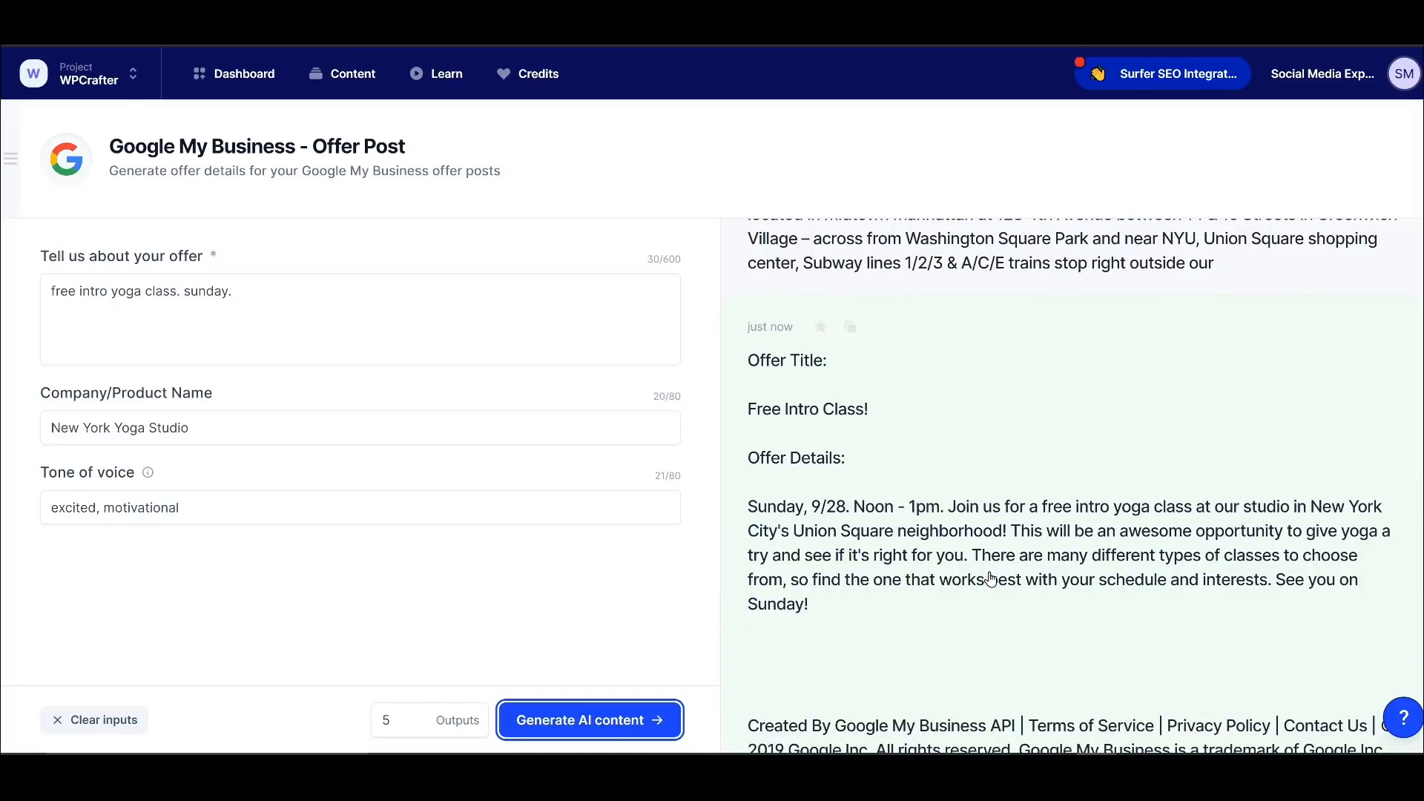
{"action": "scroll", "coordinate": [992, 579], "scroll_direction": "up", "scroll_amount": 5}
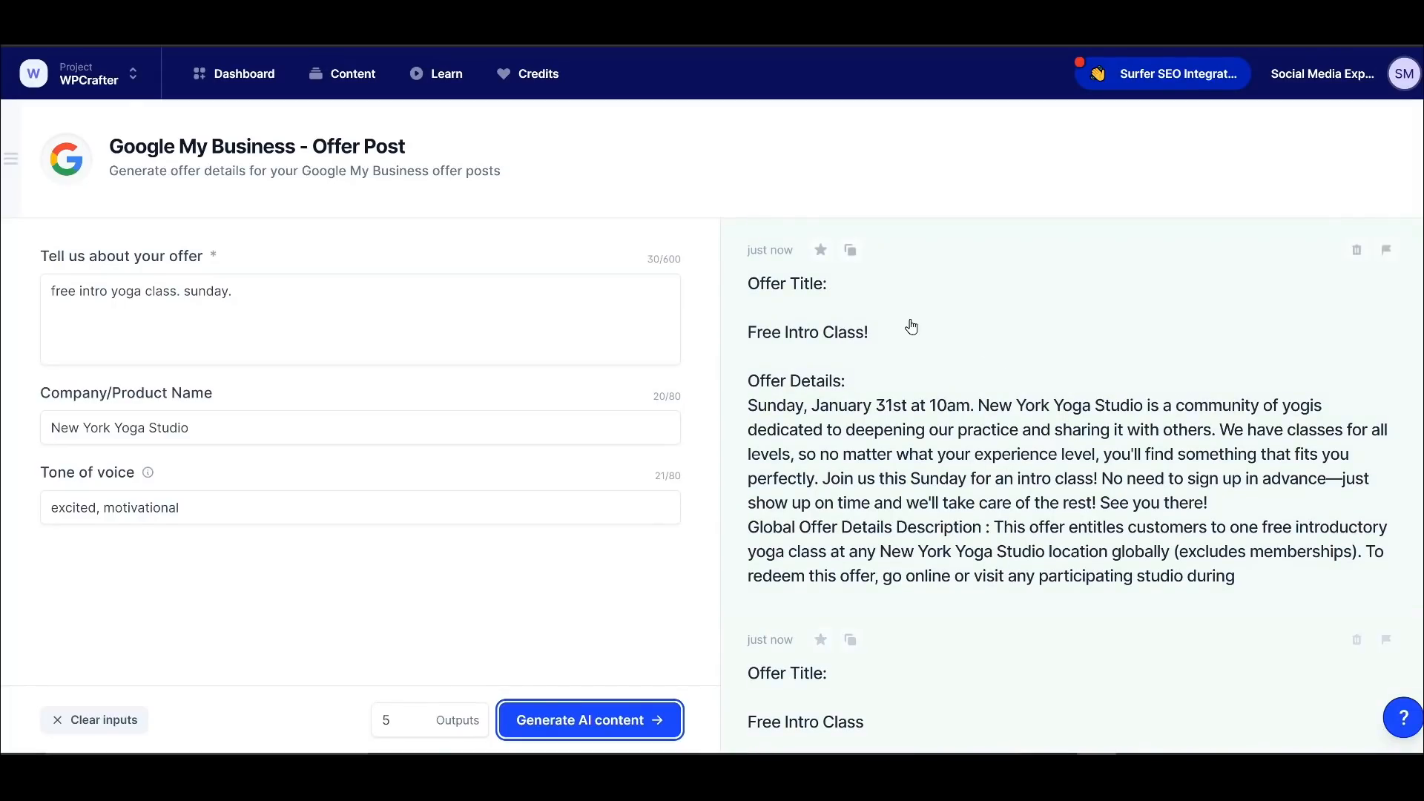
- Return to the template dashboard and open the Google My Business - Product Description template
{"action": "left_click", "coordinate": [241, 71]}
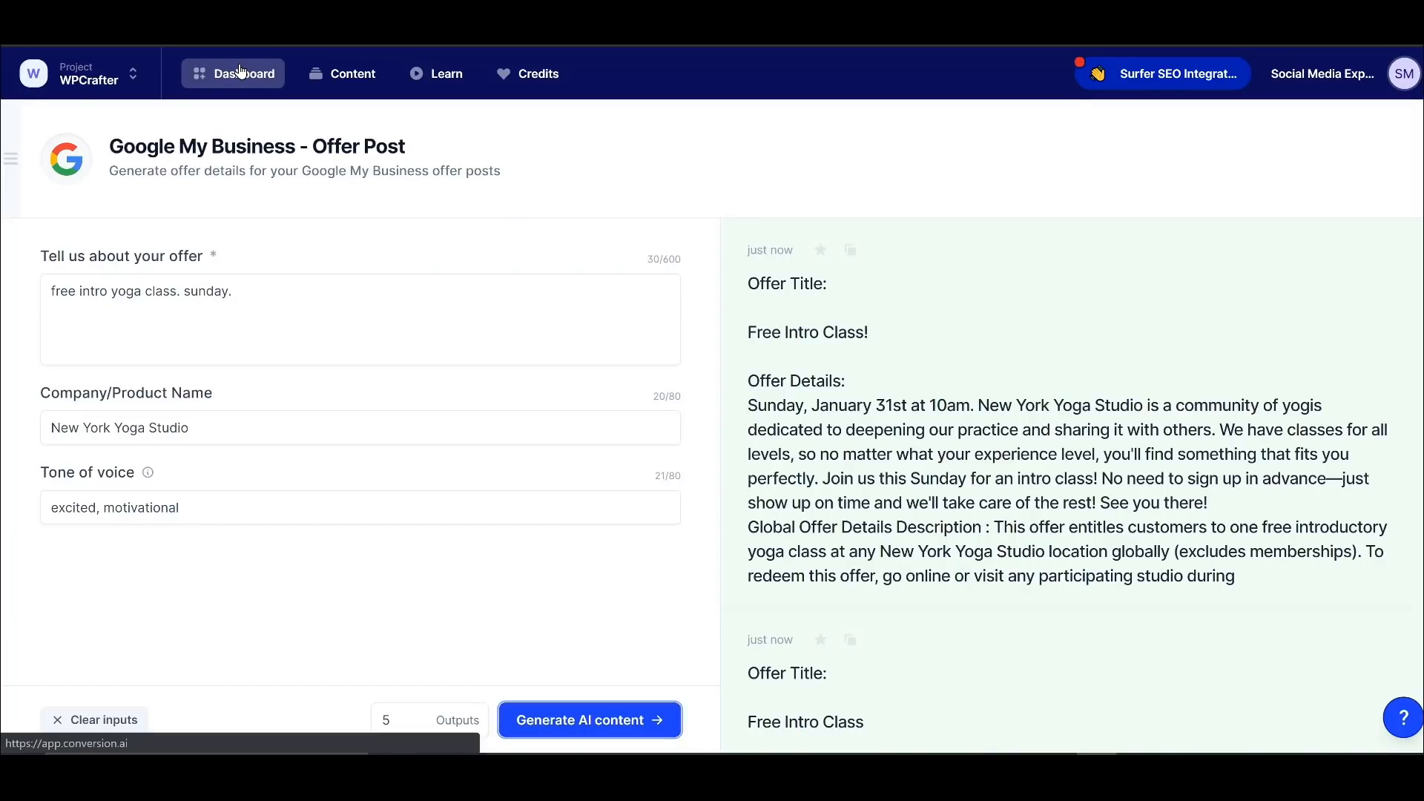
{"action": "scroll", "coordinate": [1026, 341], "scroll_direction": "down", "scroll_amount": 5}
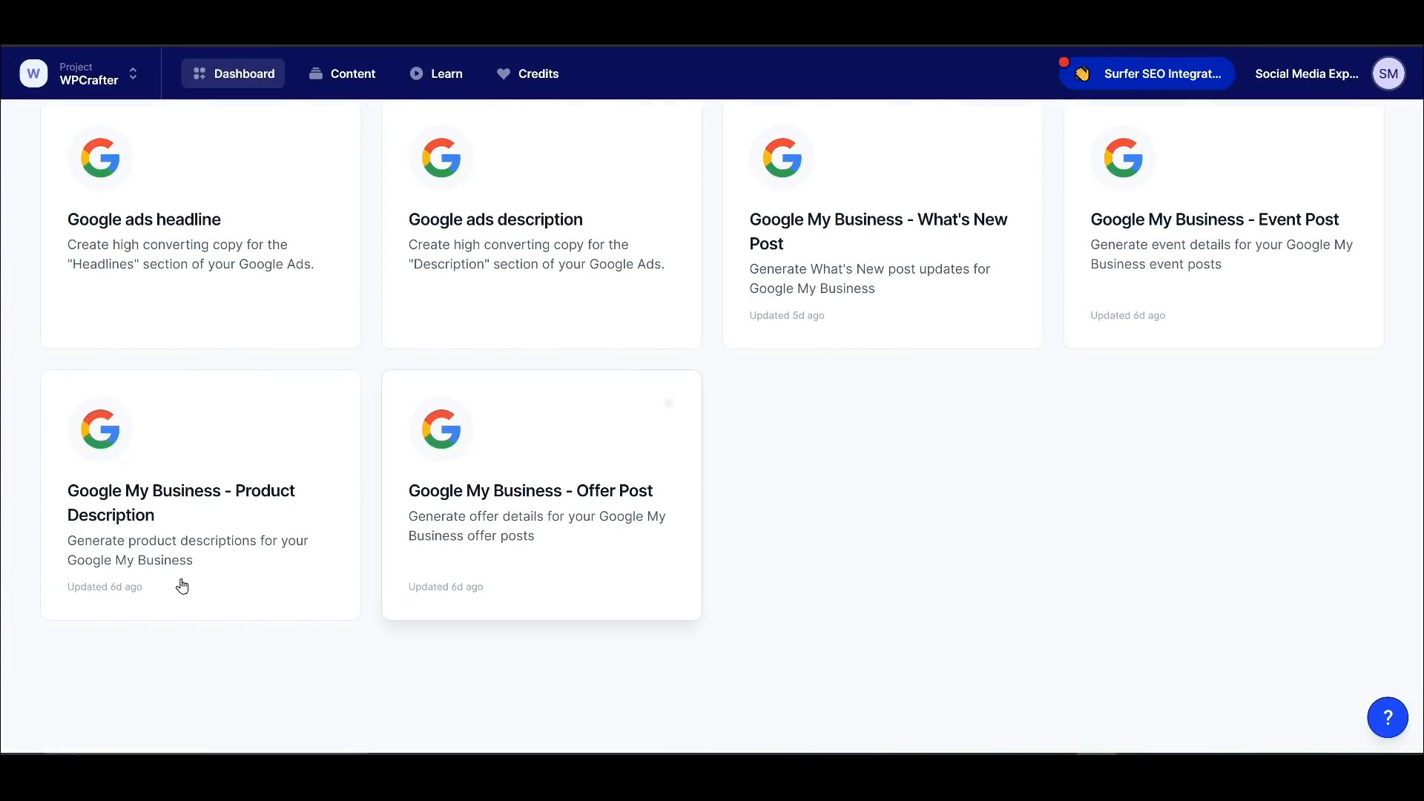
{"action": "left_click", "coordinate": [176, 526]}
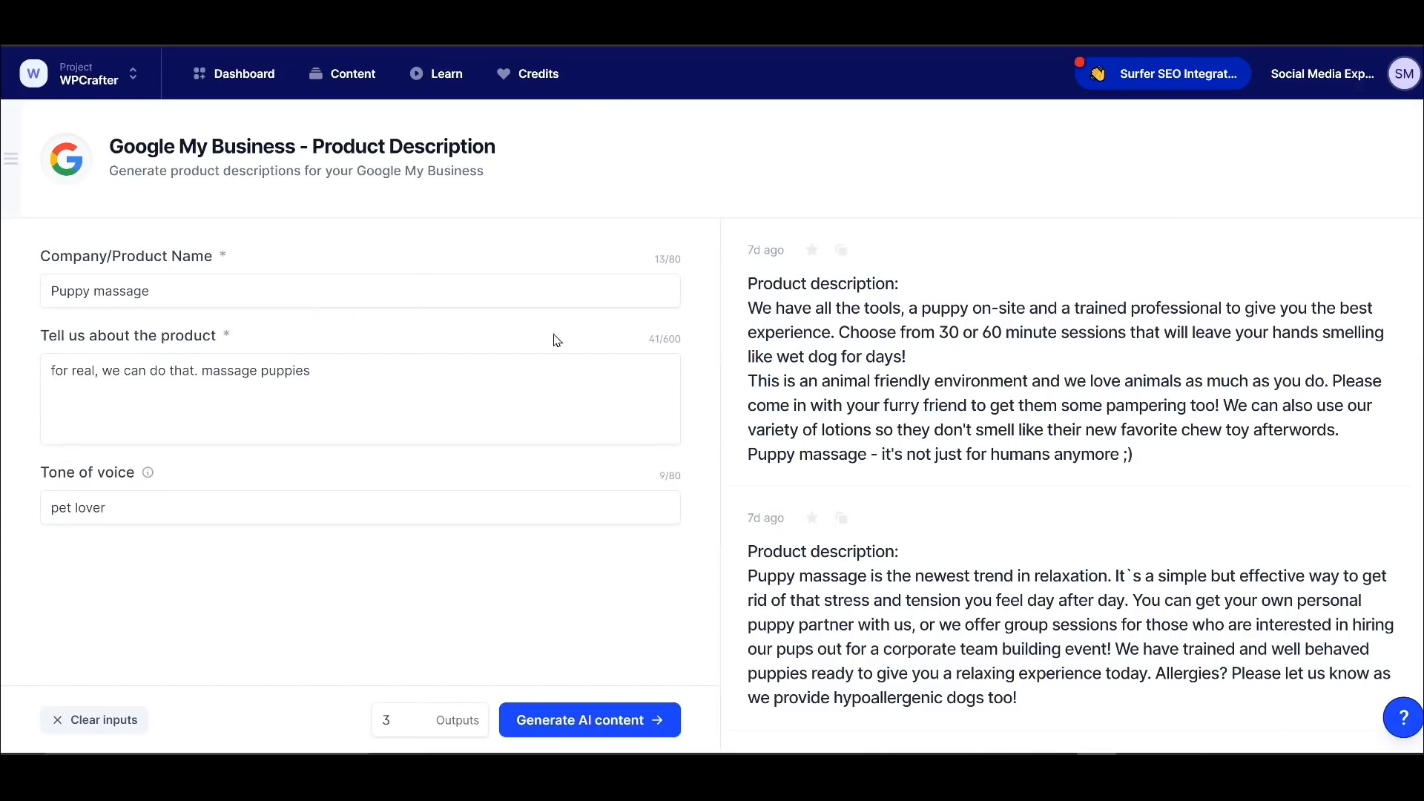
- Move all three old puppy massage product descriptions to the trash
{"action": "mouse_move", "coordinate": [1152, 296]}
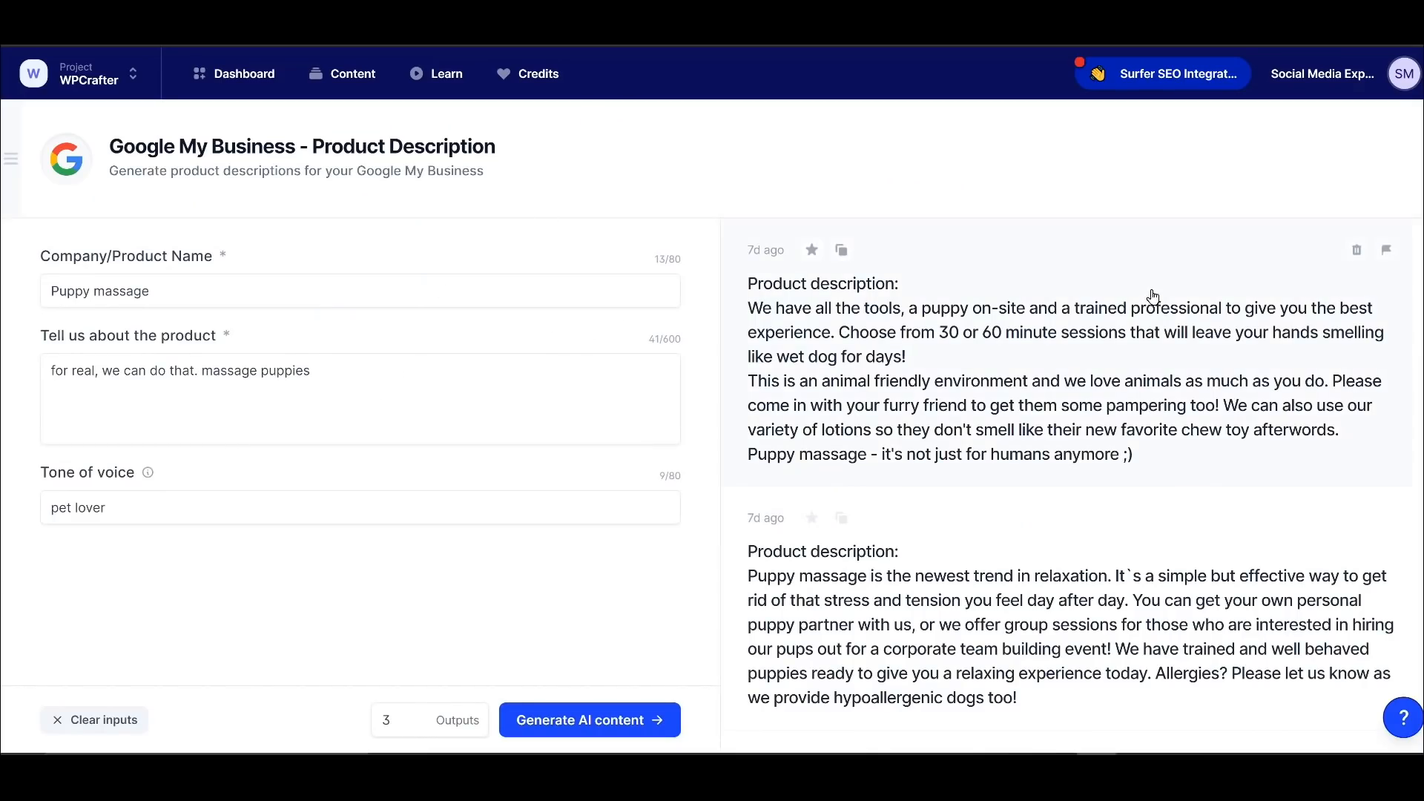
{"action": "left_click", "coordinate": [1358, 252]}
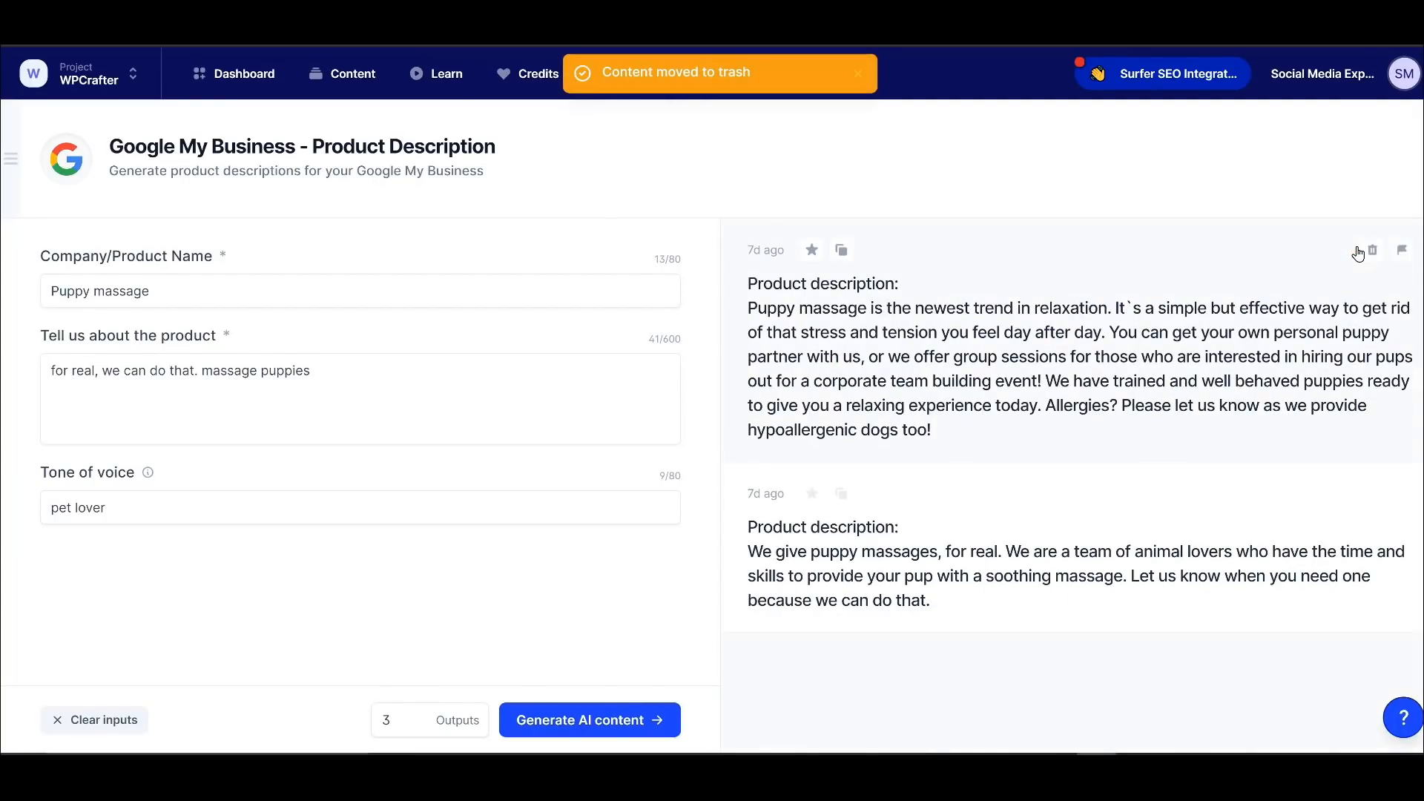
{"action": "left_click", "coordinate": [1373, 252]}
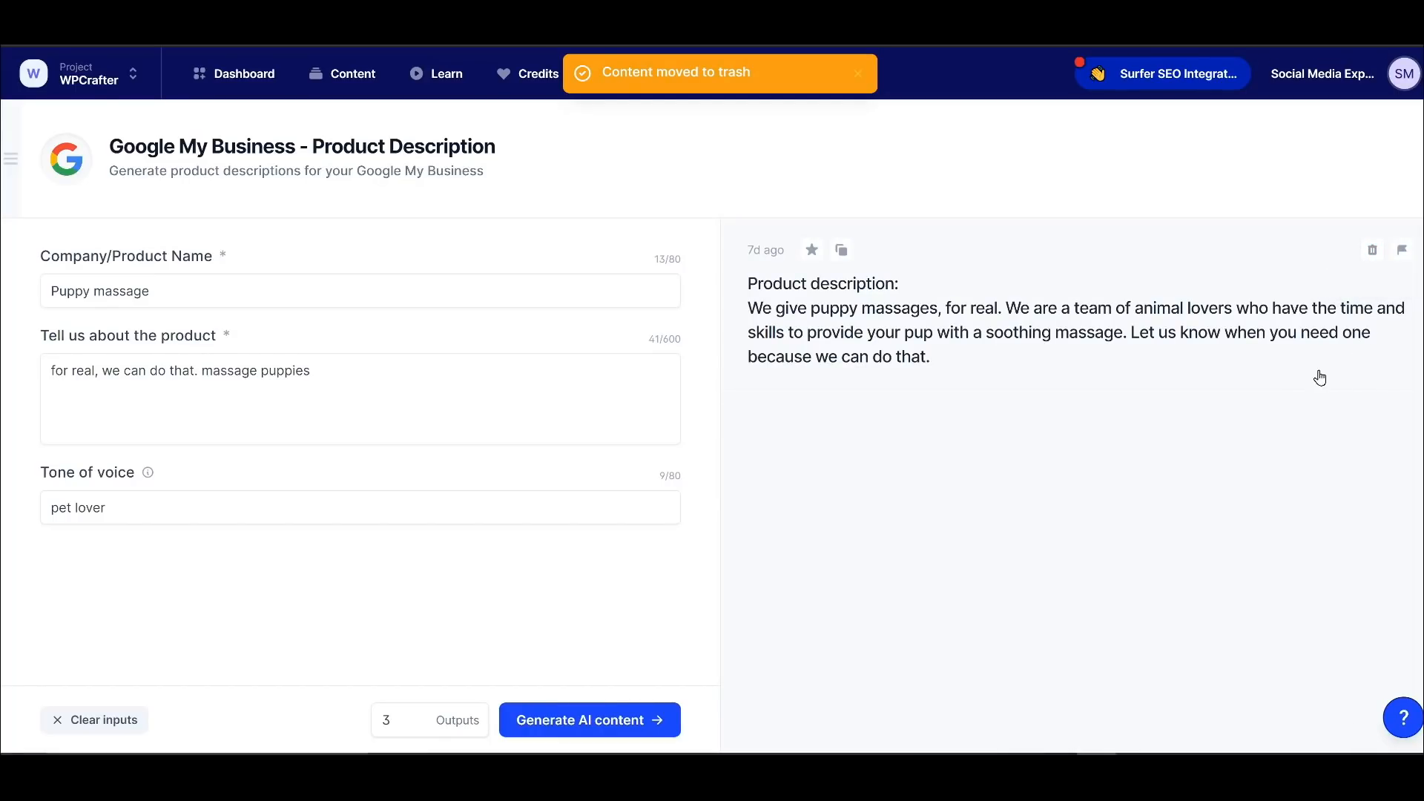
{"action": "left_click", "coordinate": [1373, 250]}
- Clear the product details, the company/product name and the tone of voice
{"action": "triple_click", "coordinate": [229, 373]}
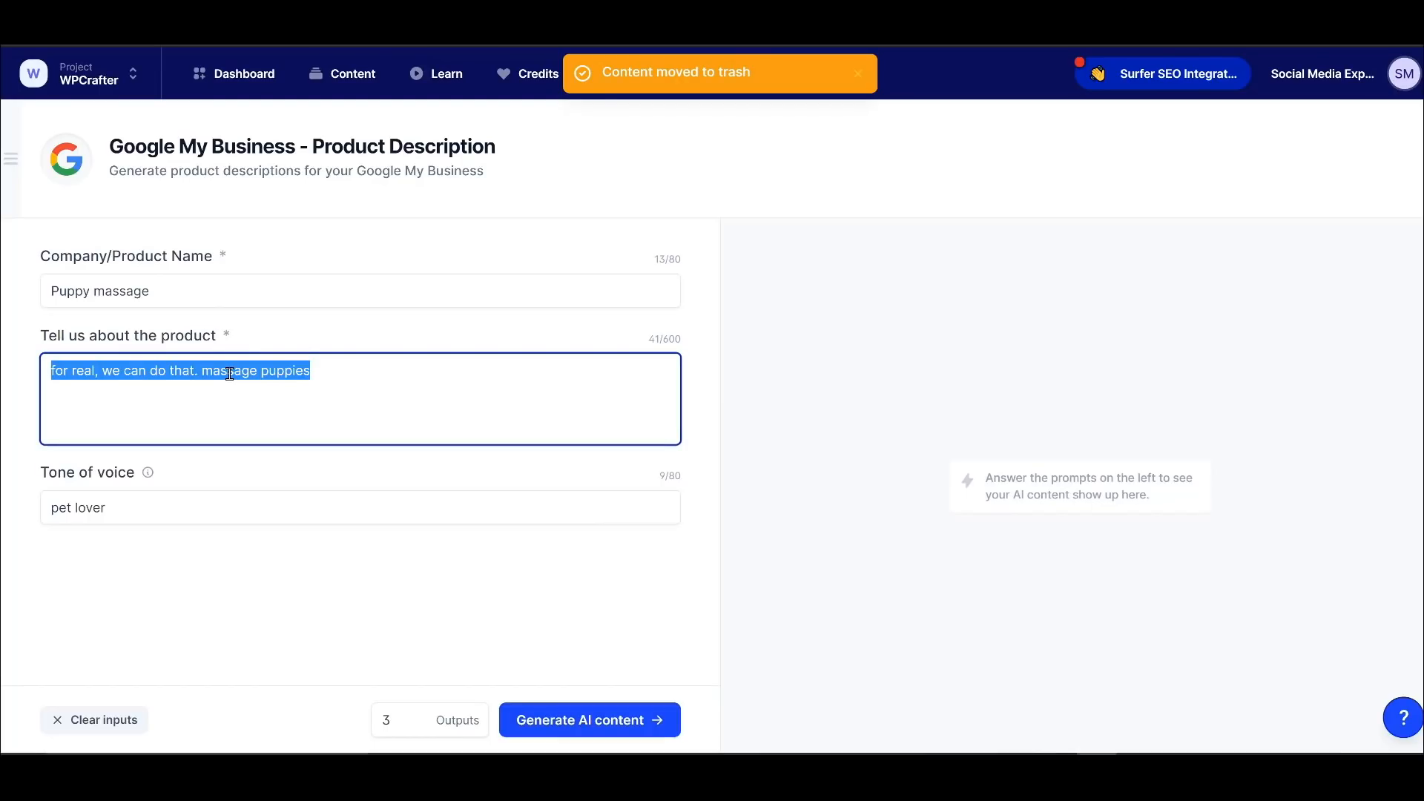
{"action": "key", "text": "BackSpace"}
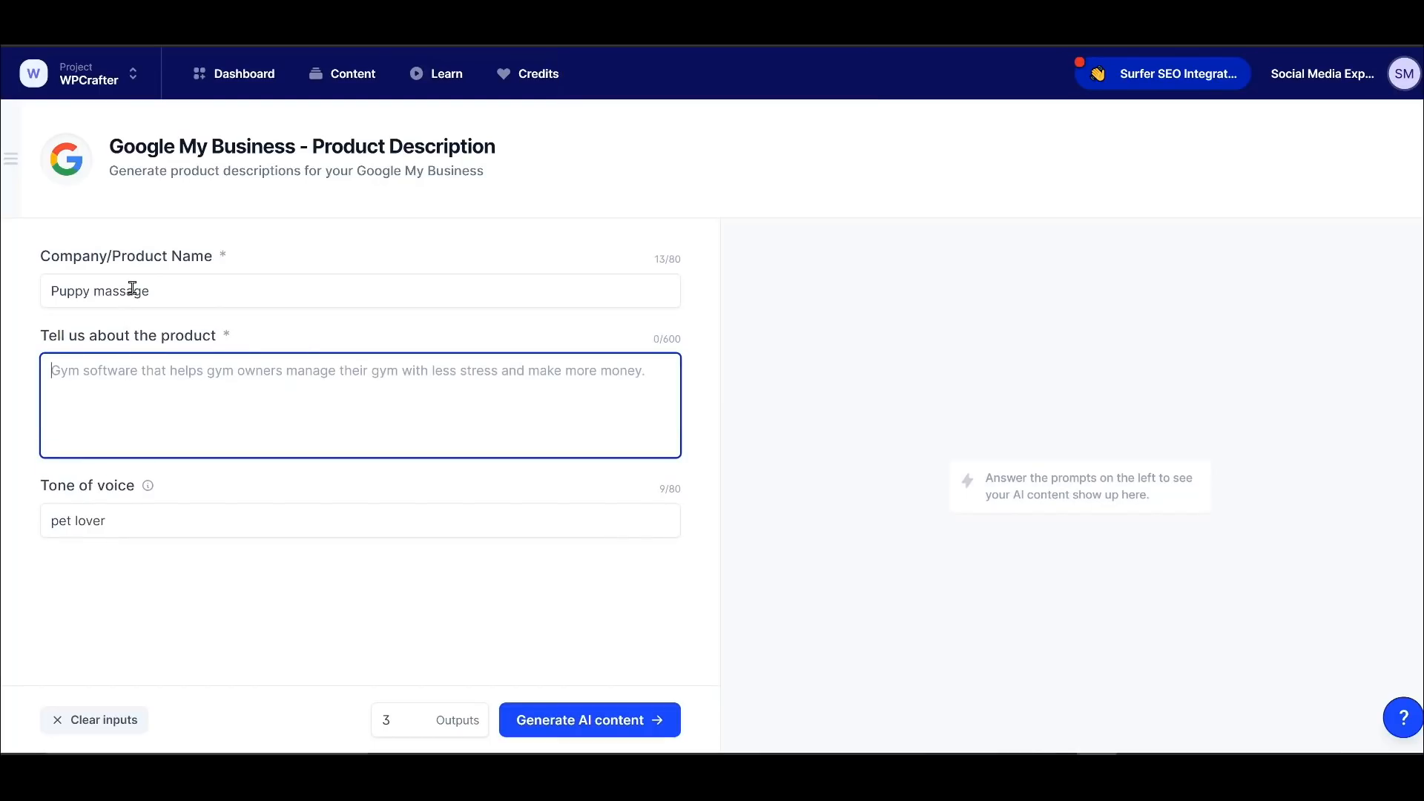
{"action": "double_click", "coordinate": [132, 288]}
{"action": "triple_click", "coordinate": [132, 288]}
{"action": "key", "text": "BackSpace"}
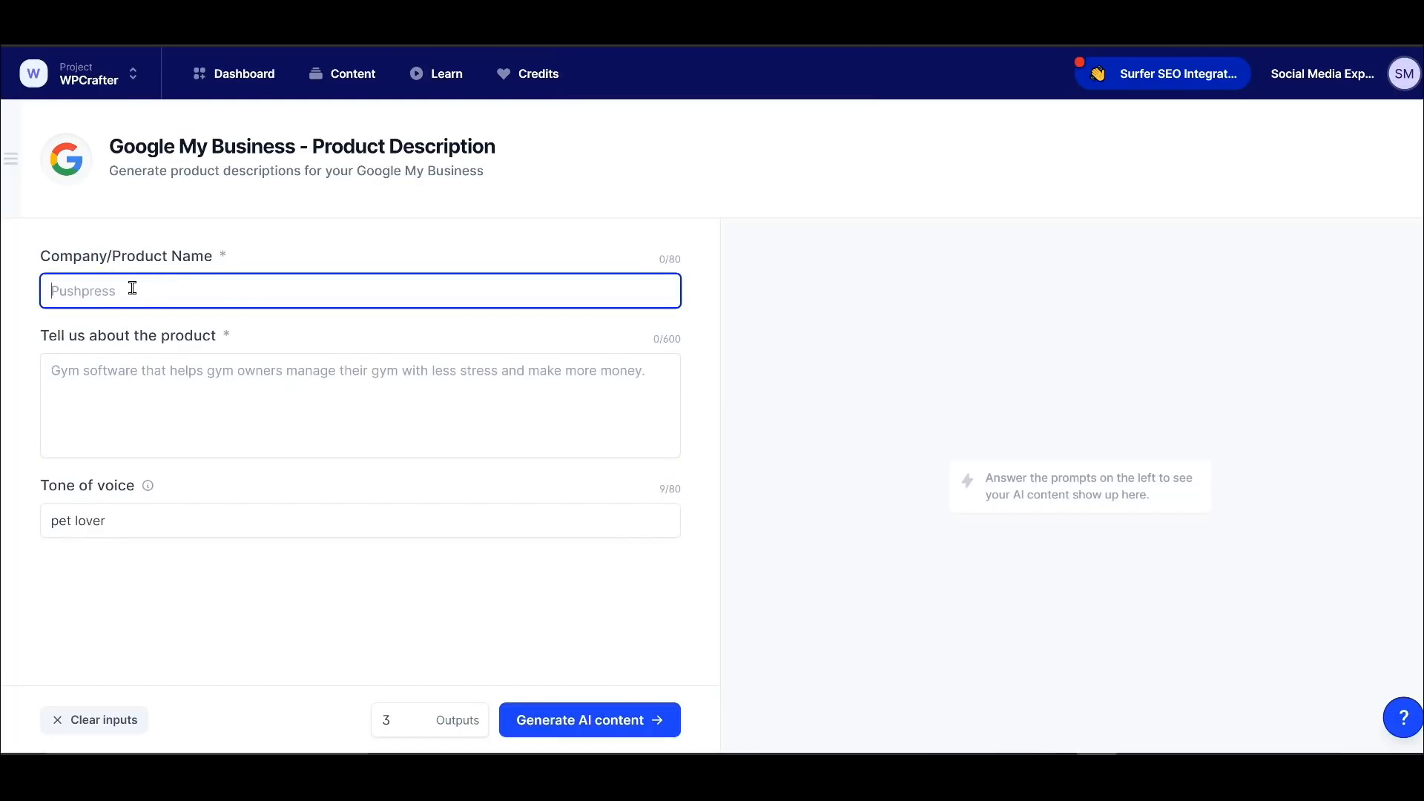
{"action": "triple_click", "coordinate": [99, 521]}
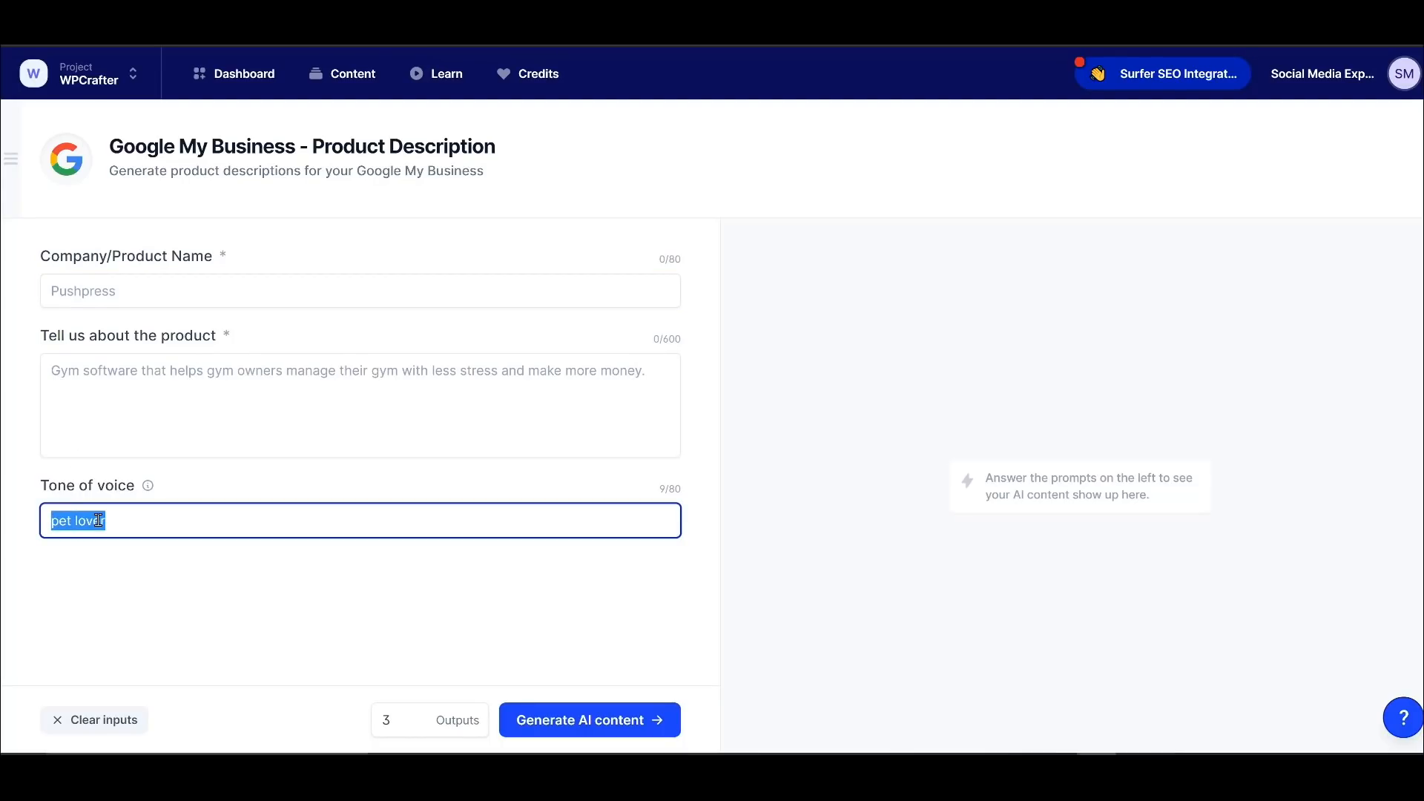
{"action": "key", "text": "BackSpace"}
- View the Salerm Hold Styling Gel listing and its related products on Google, and copy its name into Conversion.ai as the company/product name
{"action": "left_click", "coordinate": [224, 286]}
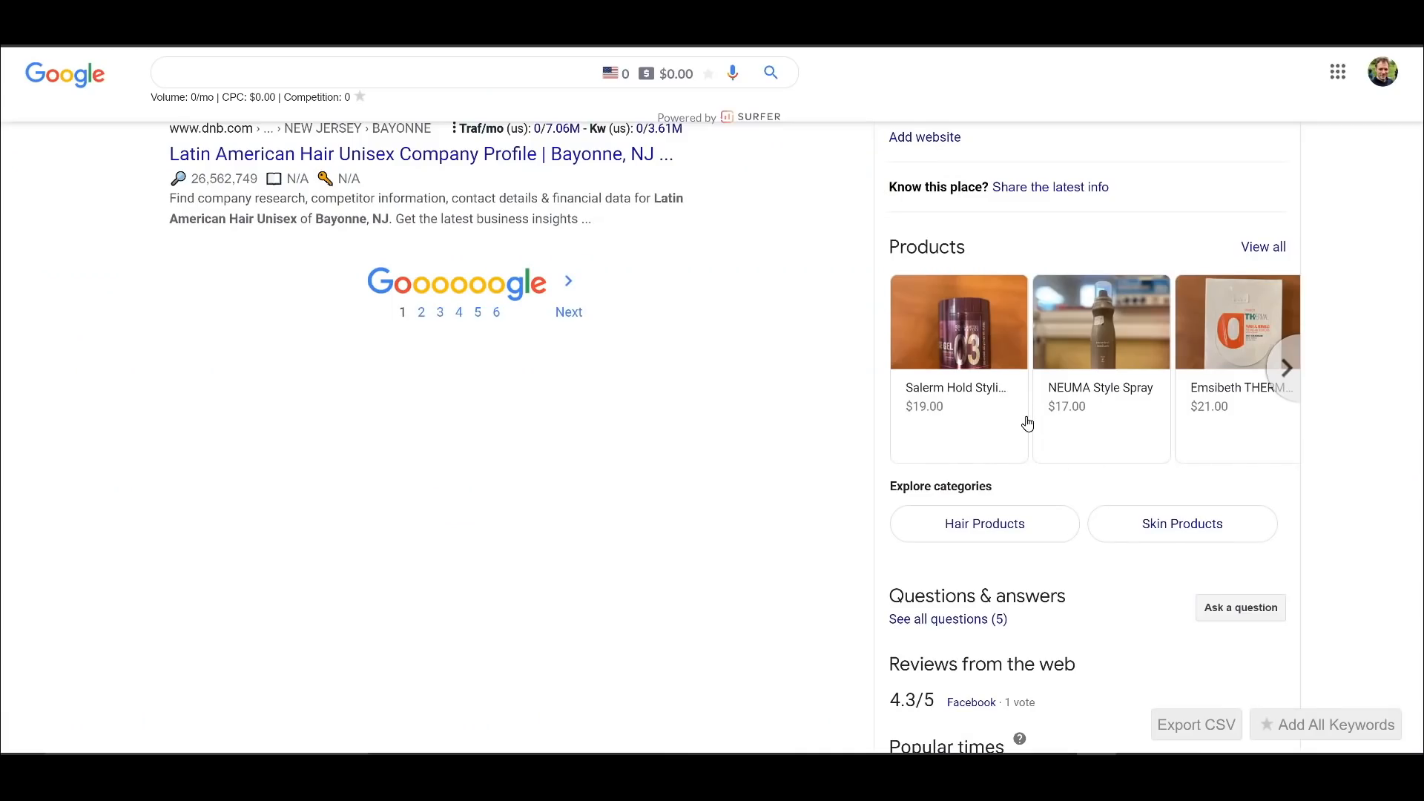
{"action": "left_click", "coordinate": [994, 385]}
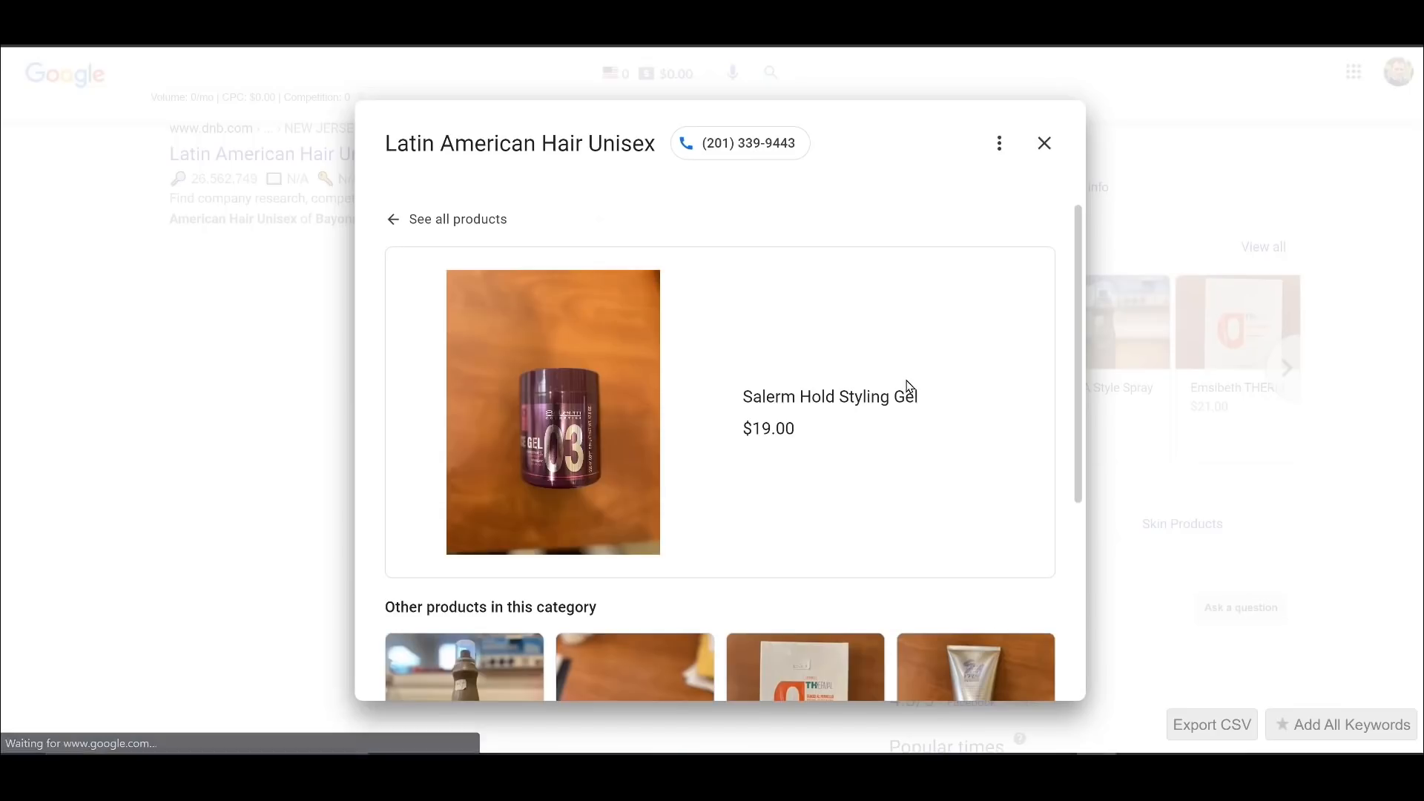
{"action": "scroll", "coordinate": [914, 437], "scroll_direction": "down", "scroll_amount": 2}
{"action": "scroll", "coordinate": [911, 453], "scroll_direction": "down", "scroll_amount": 2}
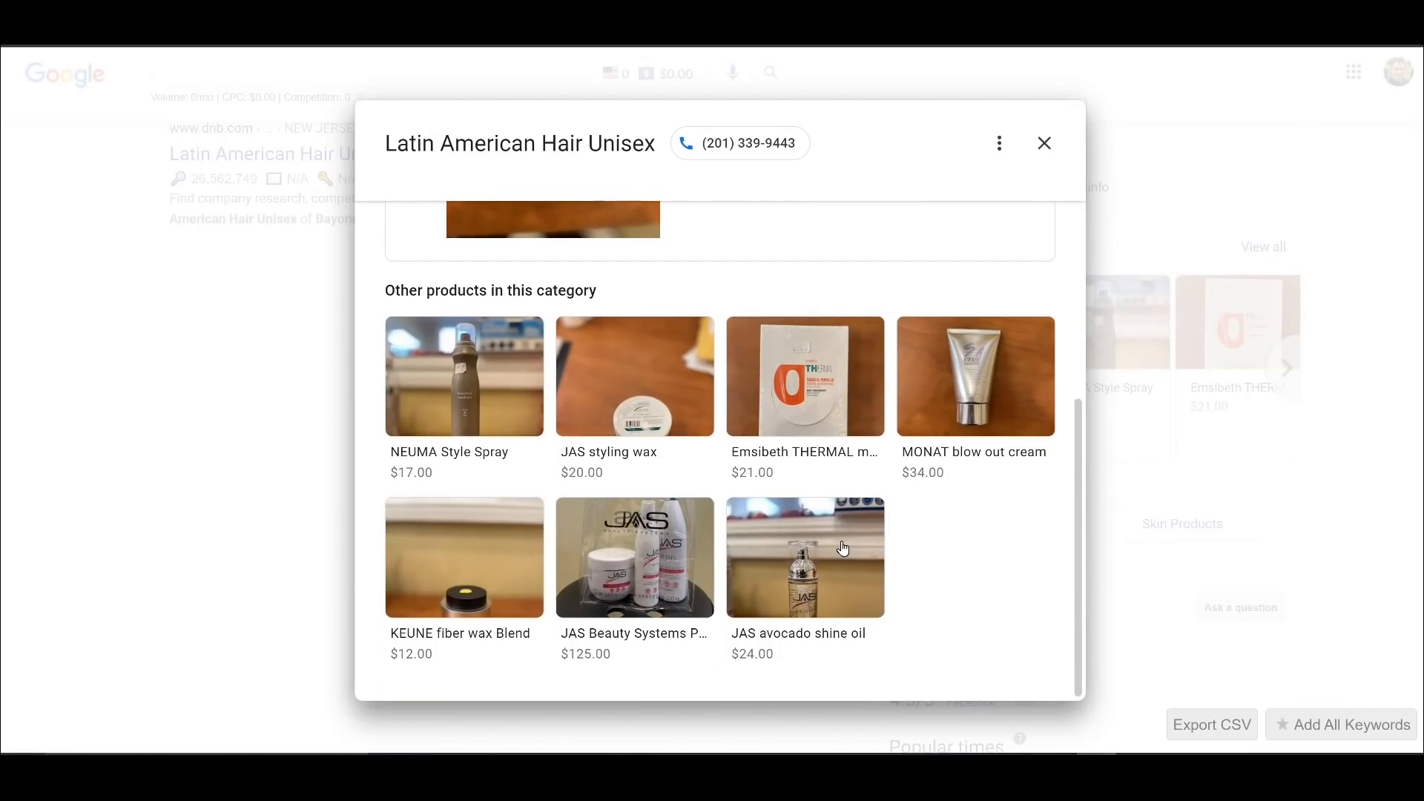
{"action": "scroll", "coordinate": [845, 548], "scroll_direction": "up", "scroll_amount": 4}
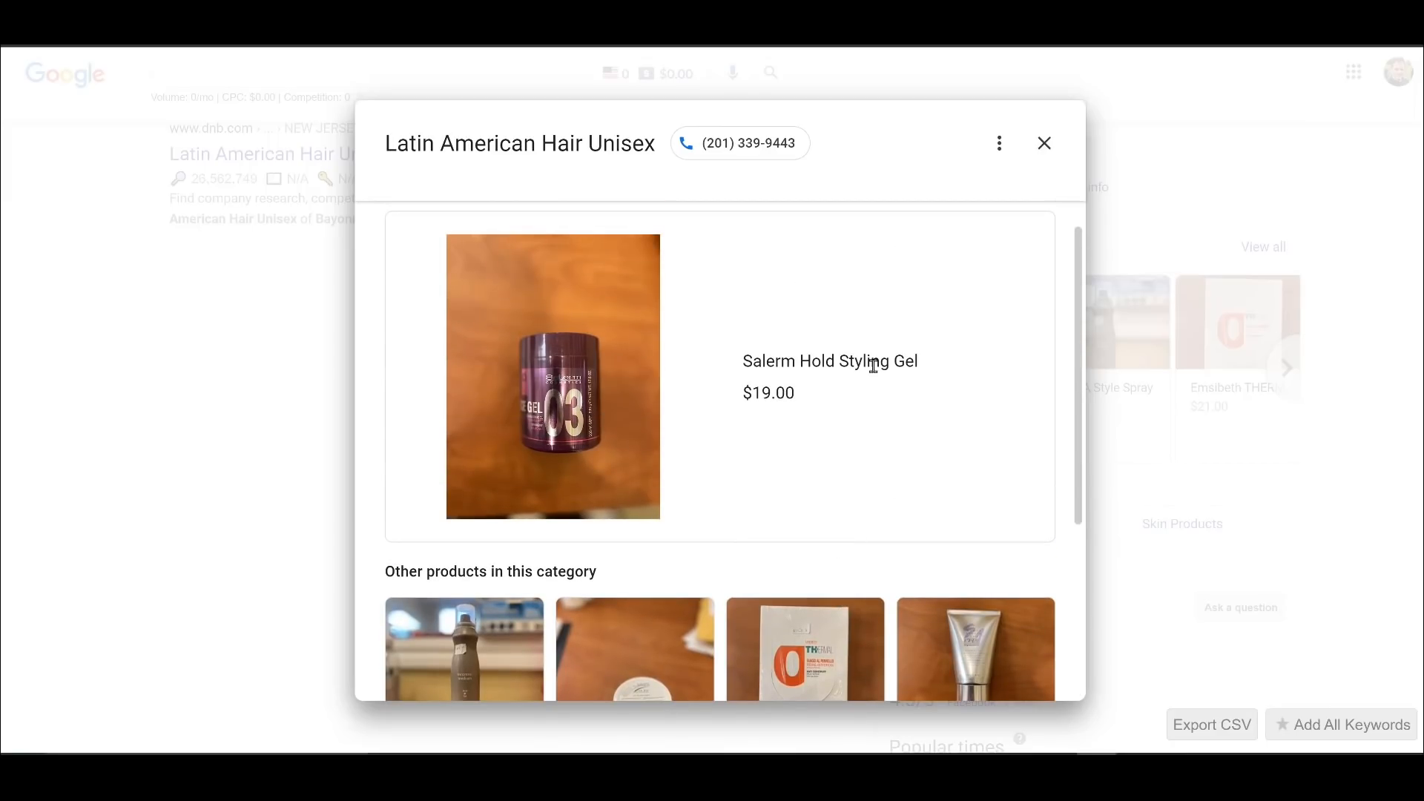
{"action": "left_click_drag", "start_coordinate": [919, 362], "coordinate": [745, 359]}
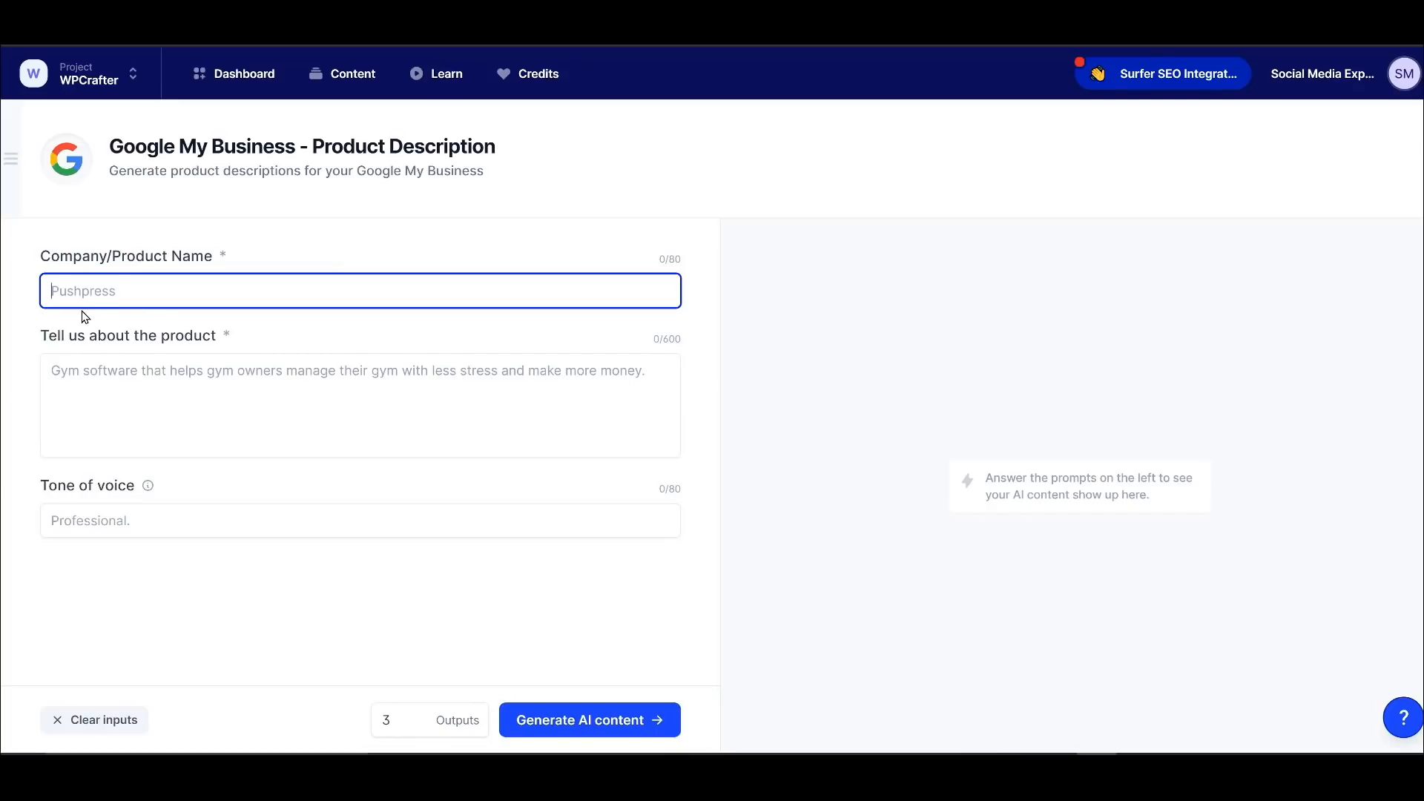
{"action": "type", "text": "Salerm Hold Styling Gel"}
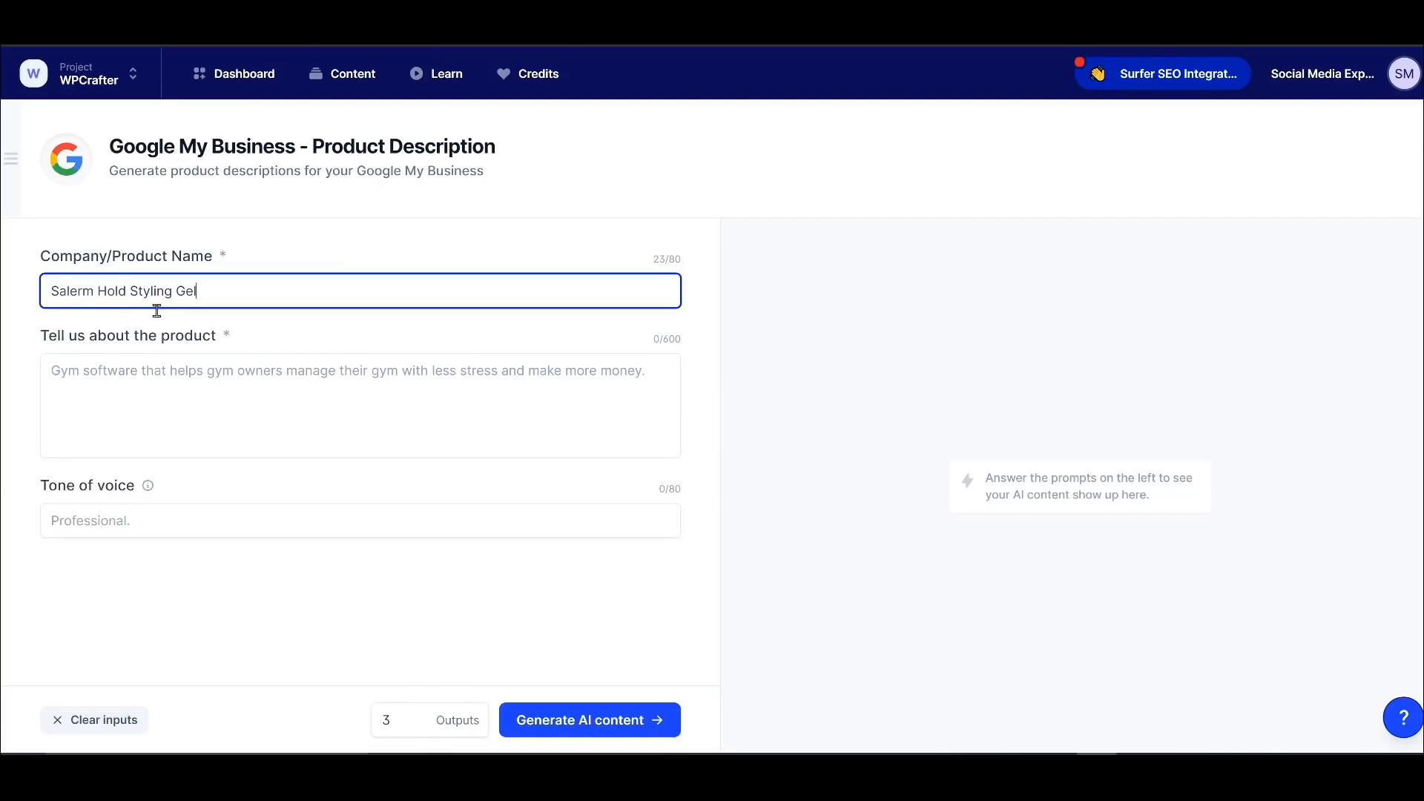
- Describe the product as "styling gel. beautiful shine. easy to use. $20" with the tone of voice "motivational, professional"
{"action": "left_click", "coordinate": [201, 392]}
{"action": "type", "text": "s"}
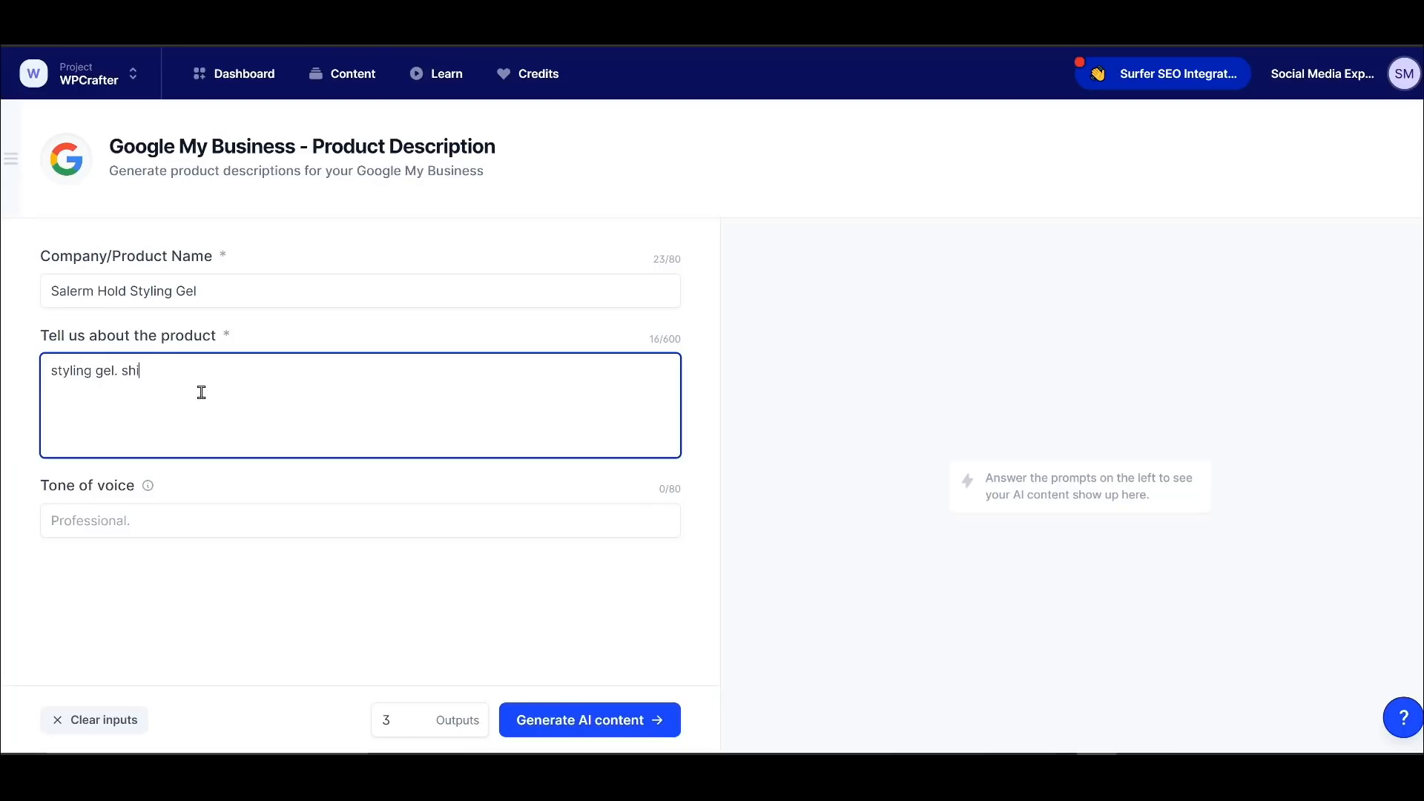
{"action": "type", "text": "tyling gel. beautiful"}
{"action": "left_click", "coordinate": [205, 514]}
{"action": "type", "text": "motivational, pro"}
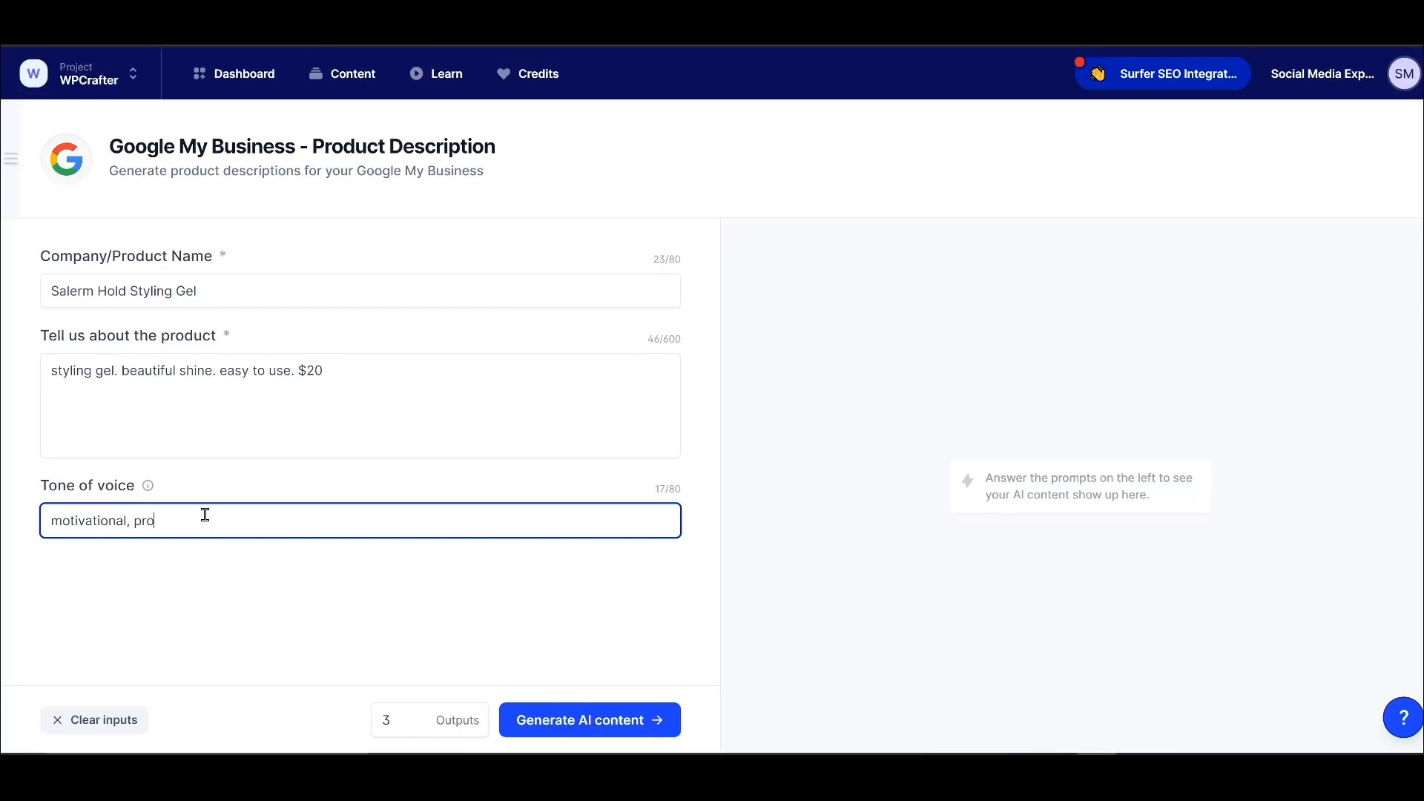
{"action": "type", "text": "fessional"}
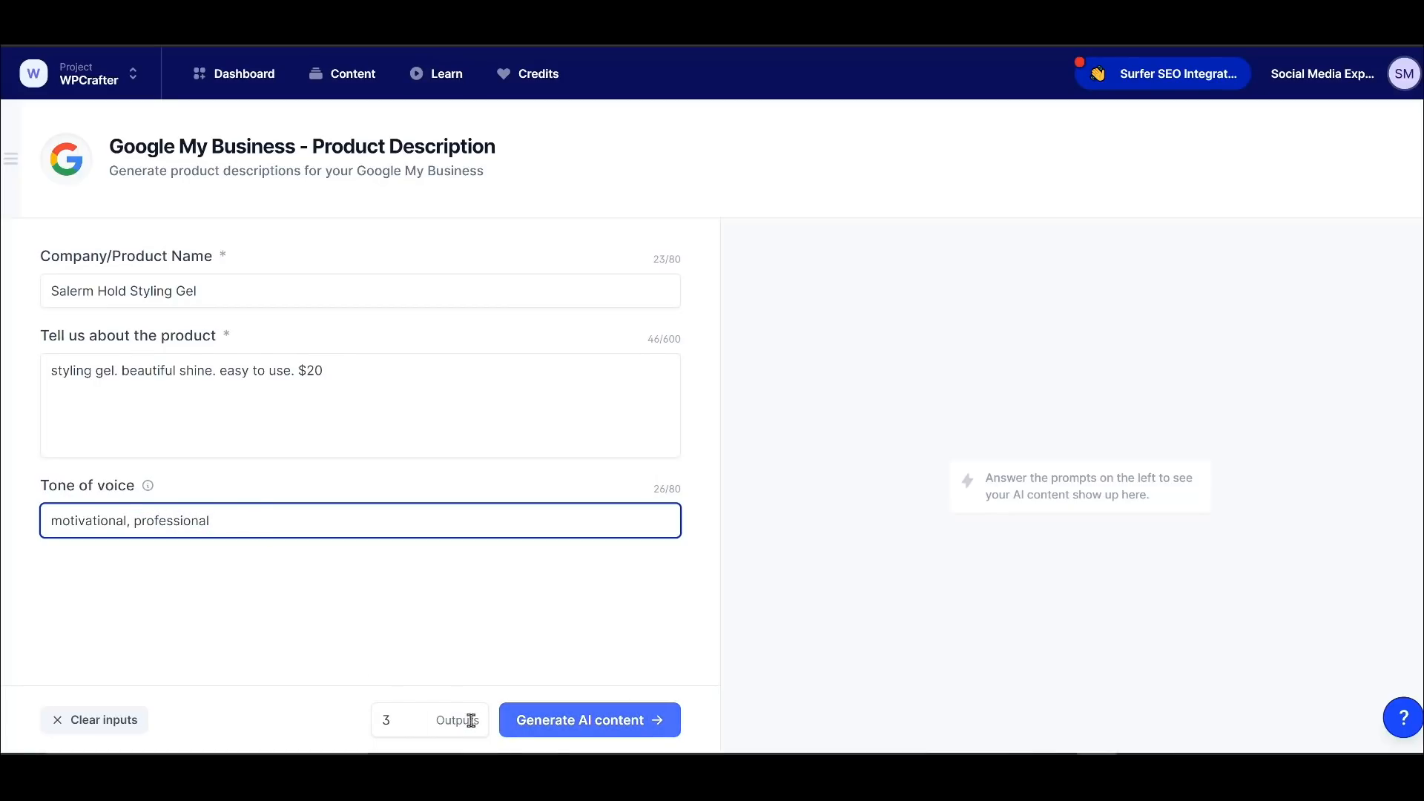
- Generate five product descriptions for the styling gel and read through them, comparing them with the entered product details
{"action": "left_click", "coordinate": [416, 717]}
{"action": "left_click", "coordinate": [415, 716]}
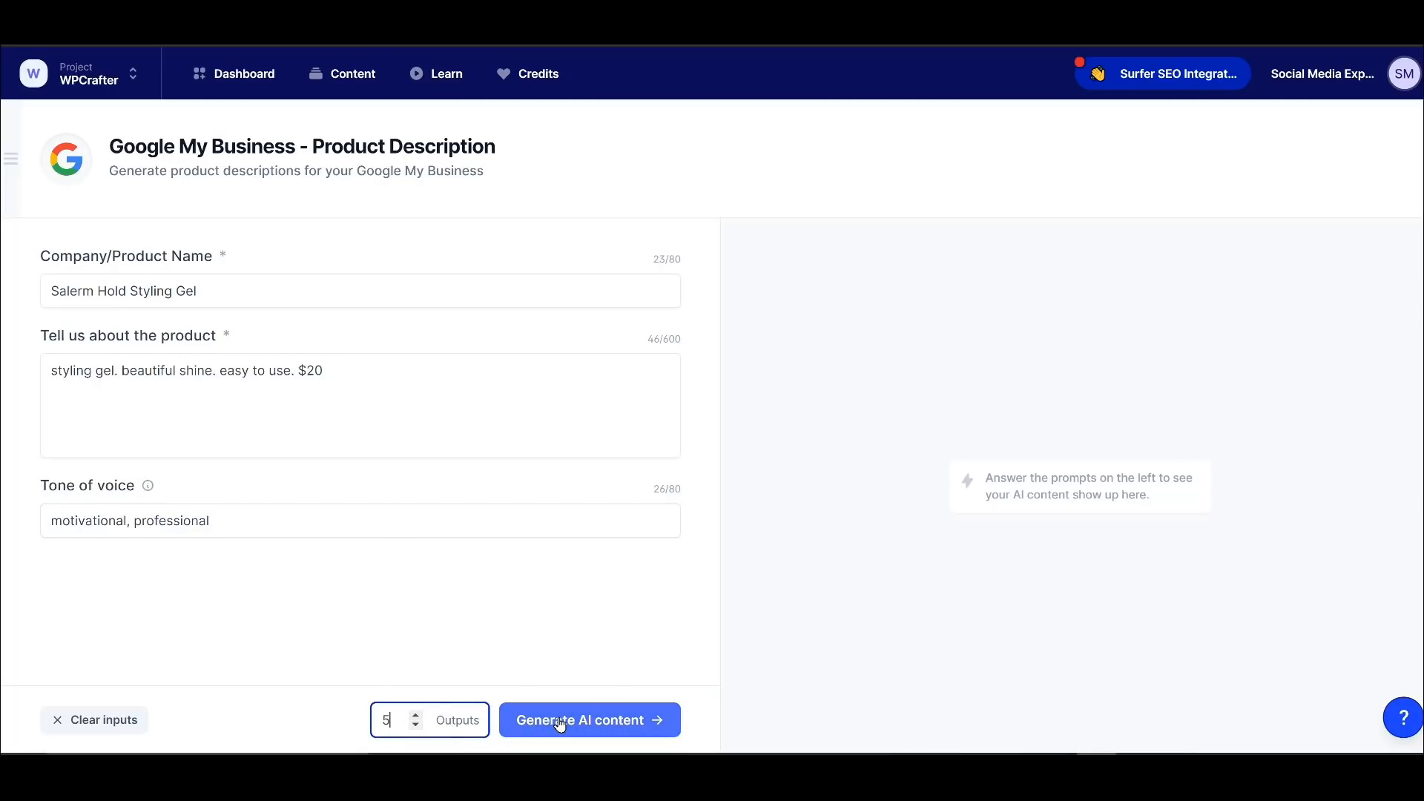
{"action": "left_click", "coordinate": [568, 719]}
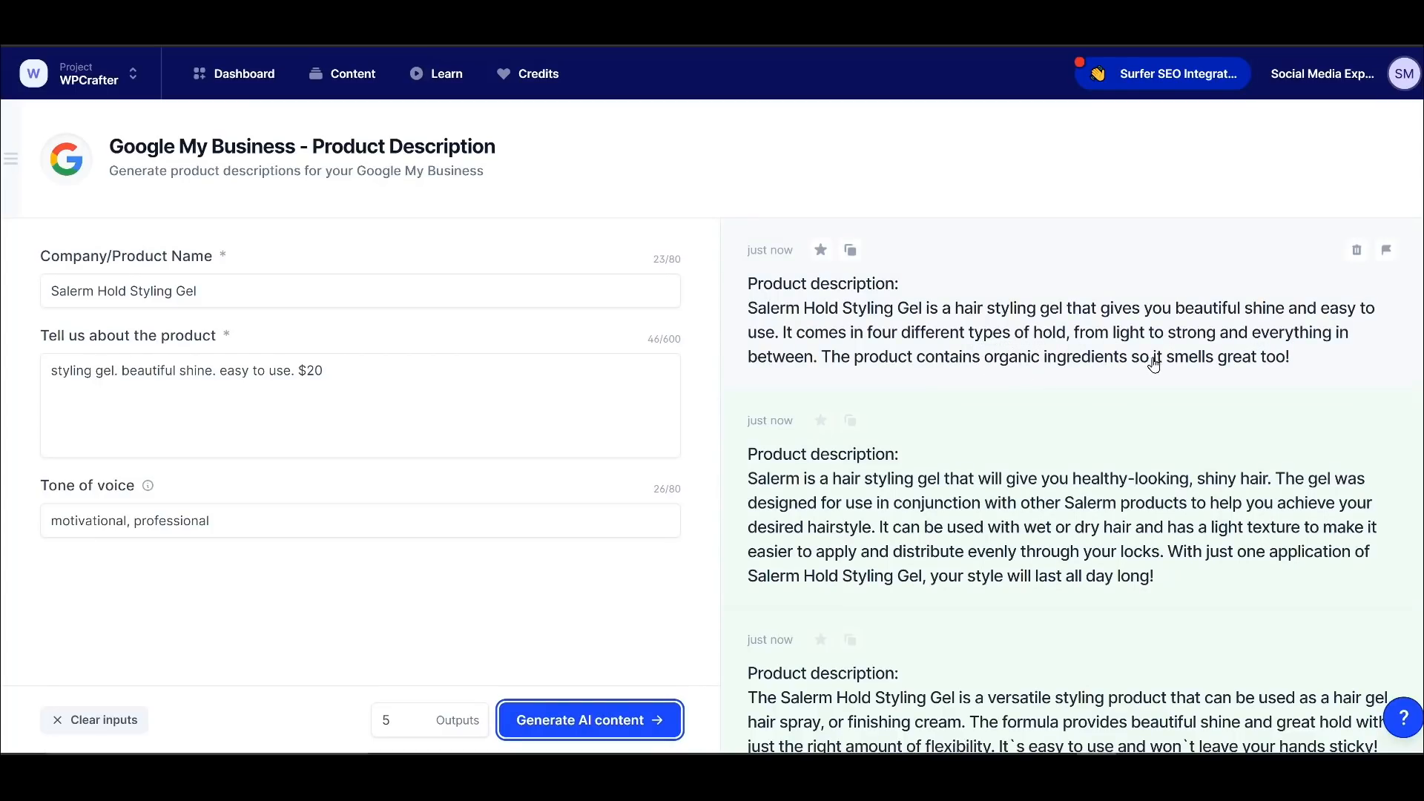
{"action": "left_click", "coordinate": [349, 374]}
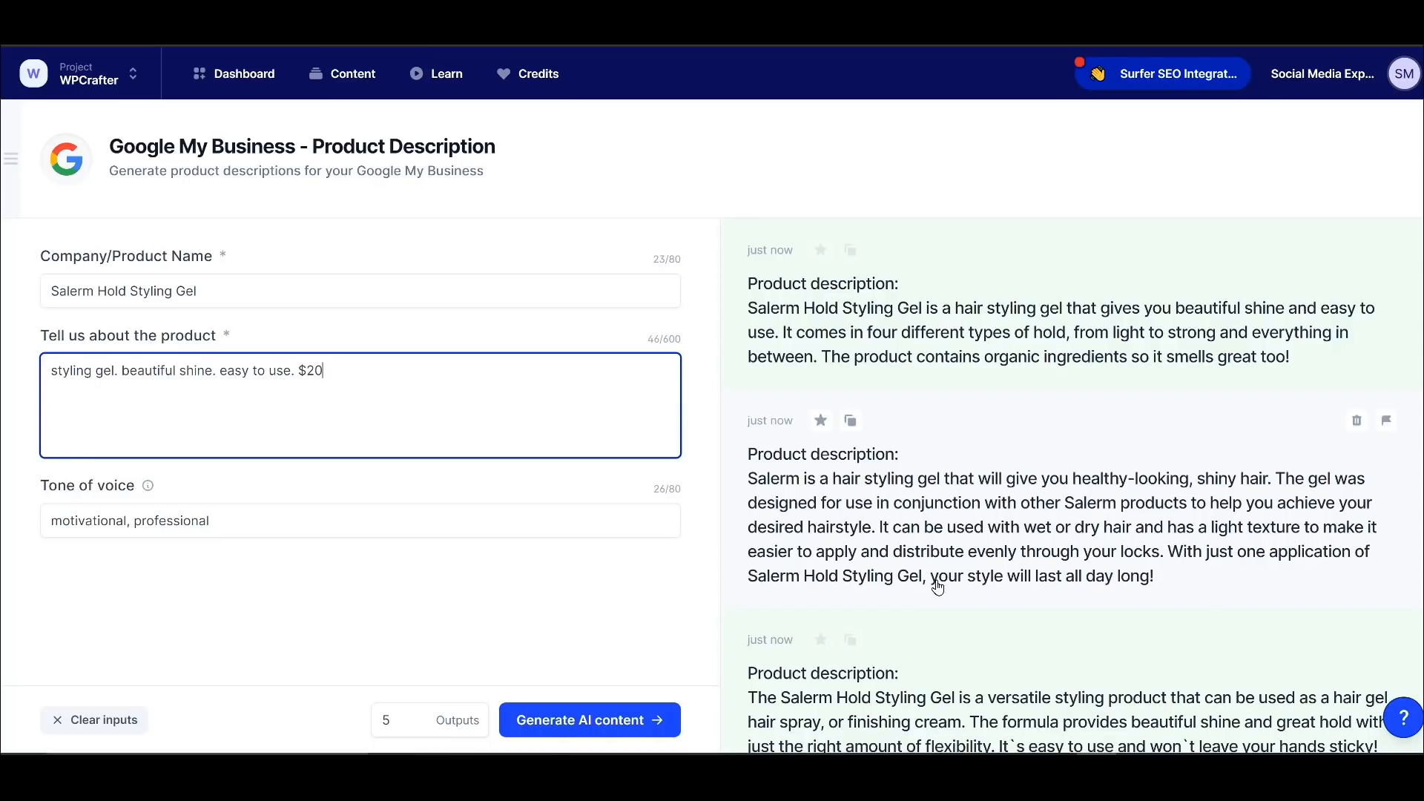
{"action": "scroll", "coordinate": [942, 540], "scroll_direction": "down", "scroll_amount": 1}
{"action": "scroll", "coordinate": [945, 540], "scroll_direction": "down", "scroll_amount": 1}
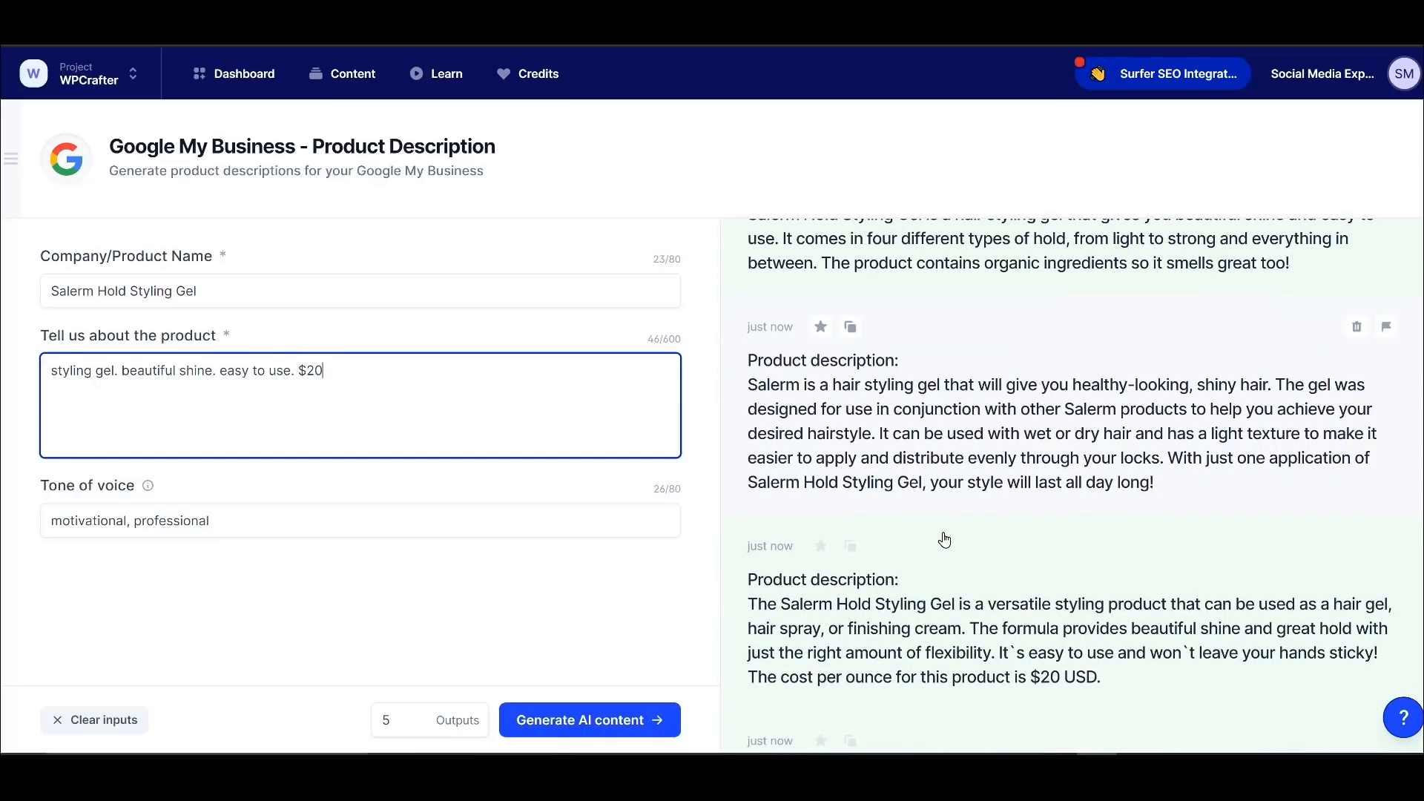
- Read the remaining generated styling gel descriptions through to the last one and return to the first
{"action": "scroll", "coordinate": [944, 540], "scroll_direction": "down", "scroll_amount": 5}
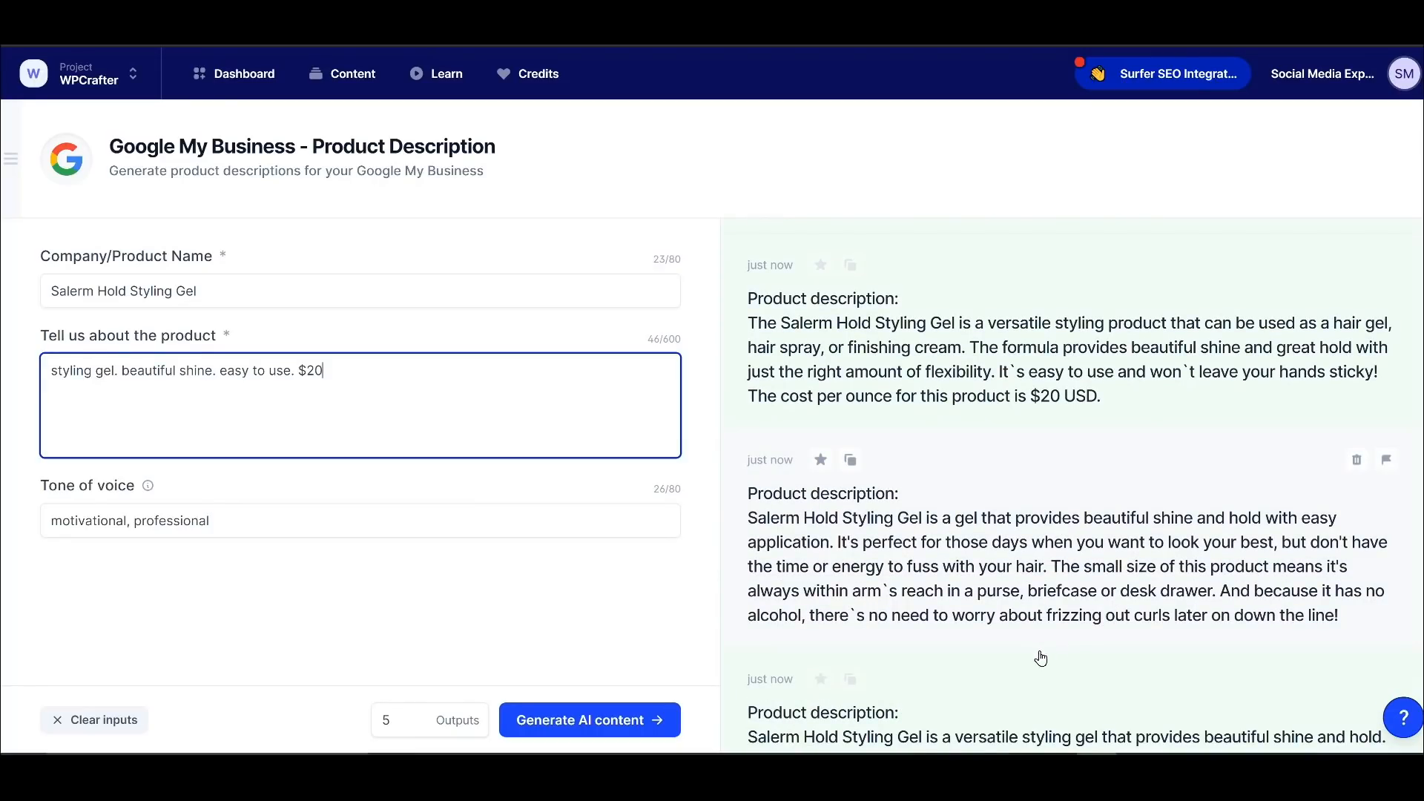
{"action": "scroll", "coordinate": [979, 627], "scroll_direction": "down", "scroll_amount": 4}
{"action": "scroll", "coordinate": [955, 618], "scroll_direction": "up", "scroll_amount": 4}
{"action": "scroll", "coordinate": [1024, 605], "scroll_direction": "up", "scroll_amount": 5}
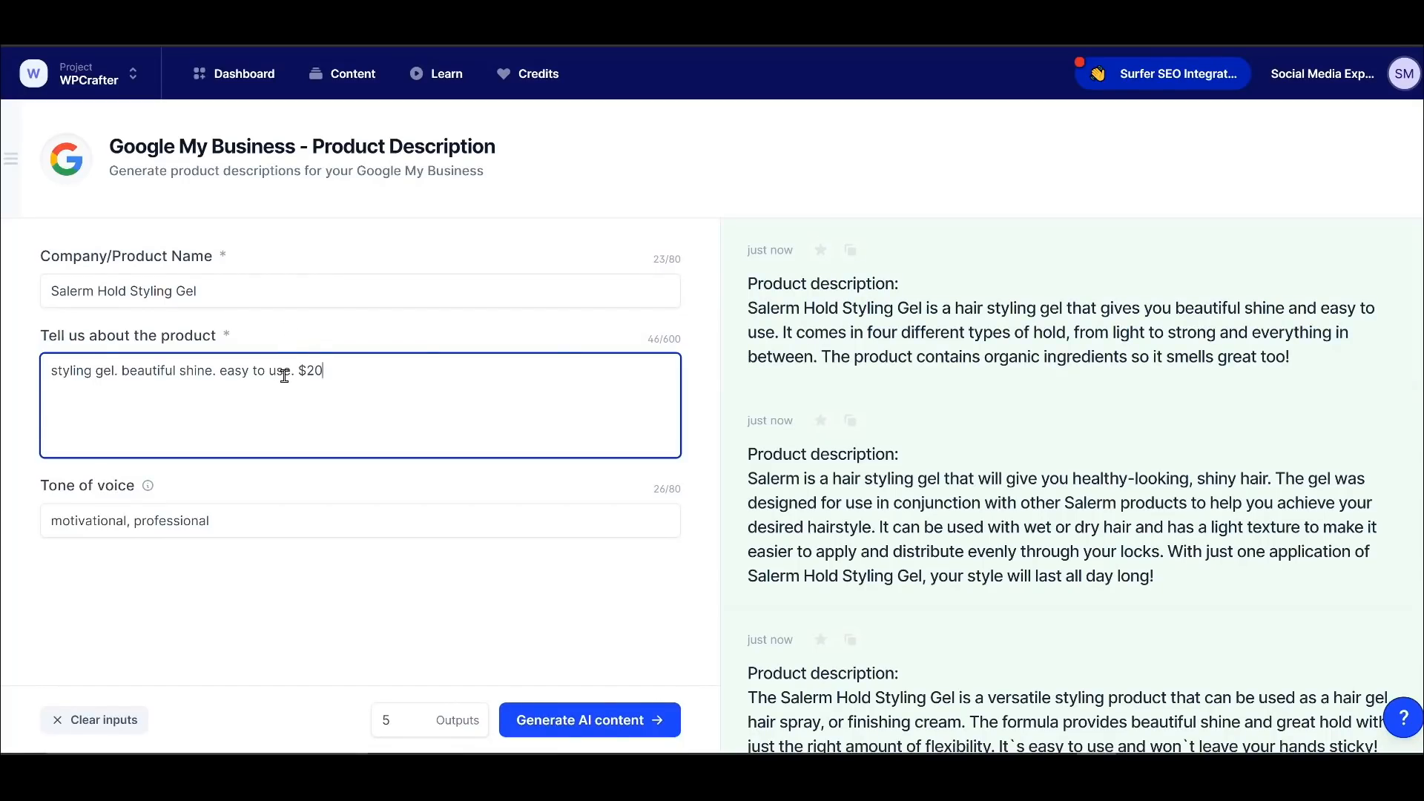
- Return to the template dashboard, look over the available templates and filter them to the Google category
{"action": "left_click", "coordinate": [255, 84]}
{"action": "scroll", "coordinate": [611, 542], "scroll_direction": "down", "scroll_amount": 4}
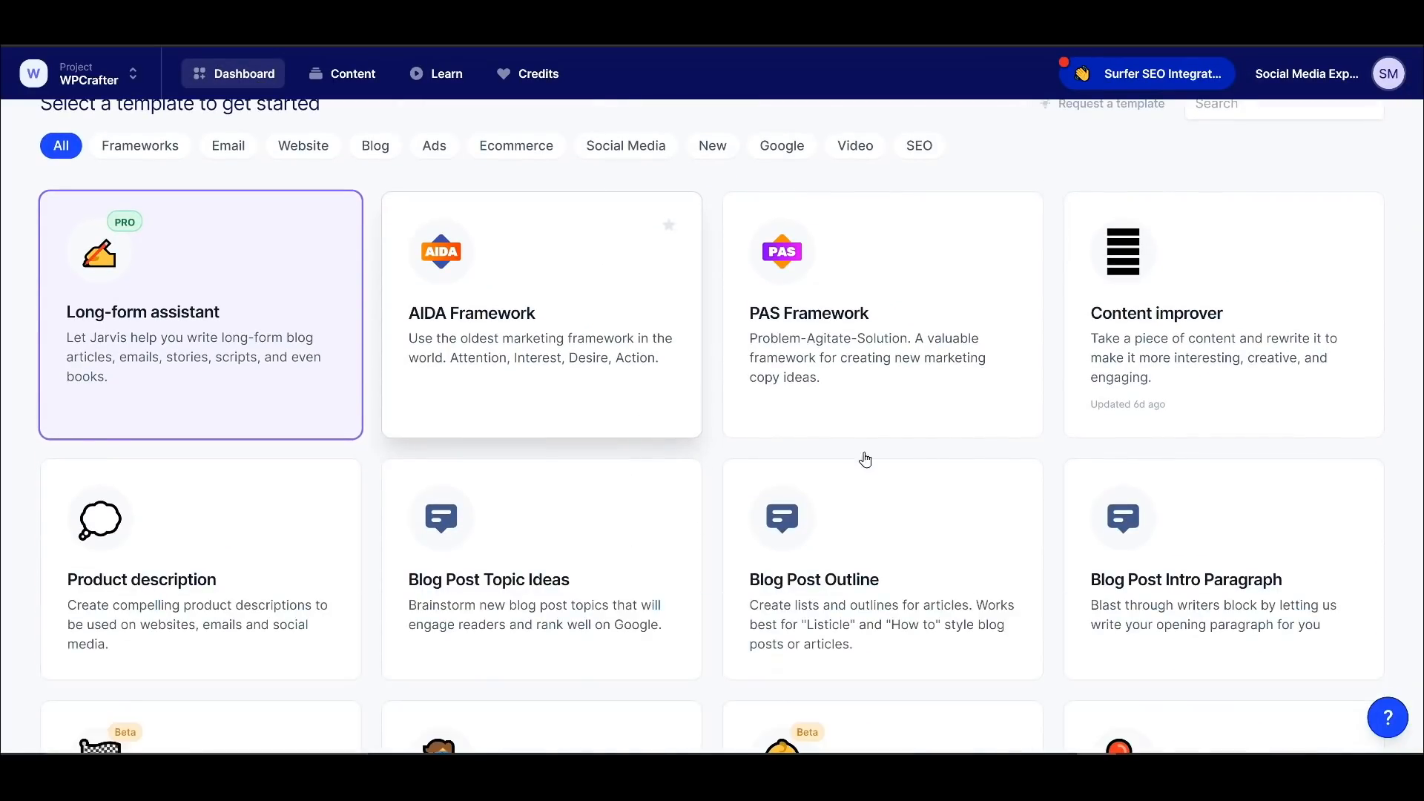
{"action": "scroll", "coordinate": [893, 435], "scroll_direction": "down", "scroll_amount": 10}
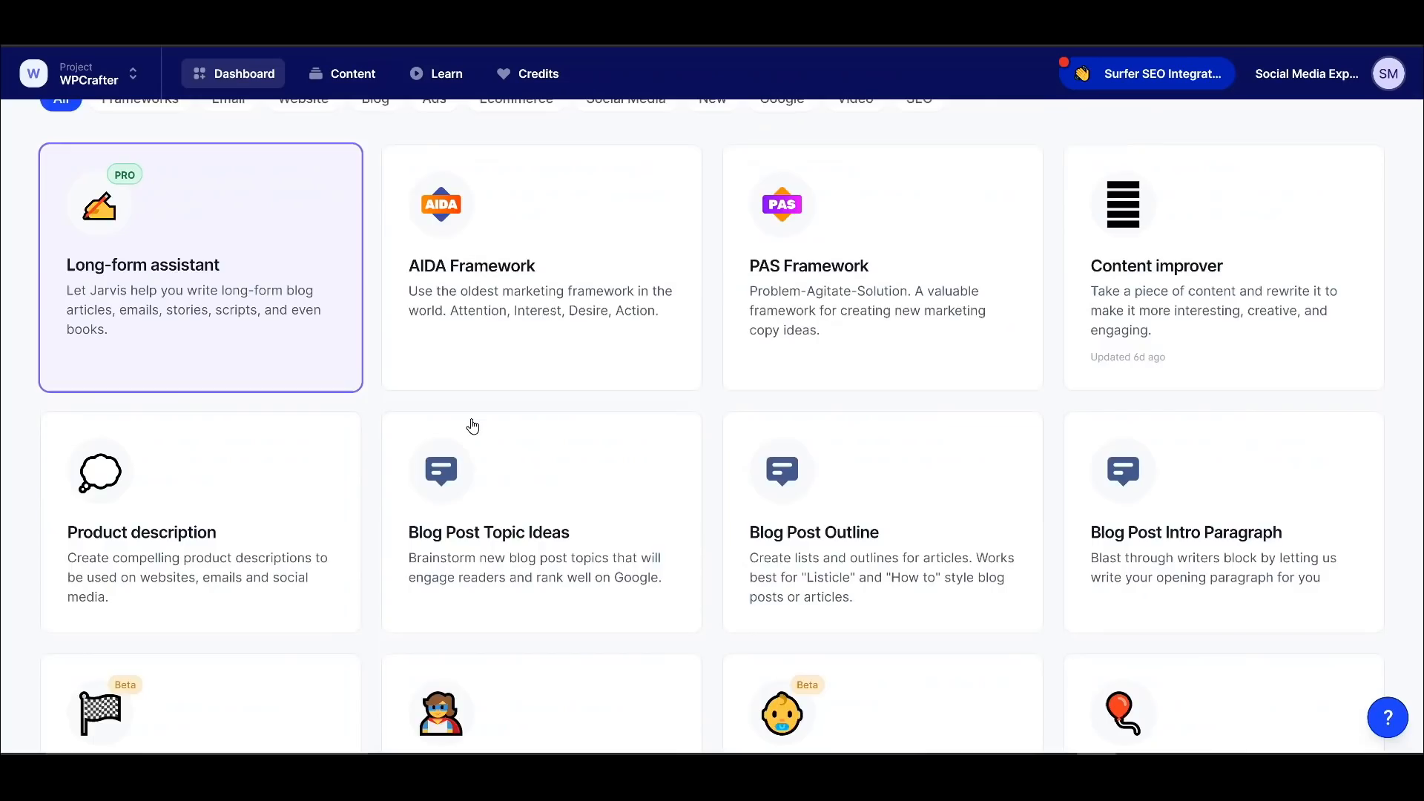
{"action": "scroll", "coordinate": [473, 425], "scroll_direction": "up", "scroll_amount": 5}
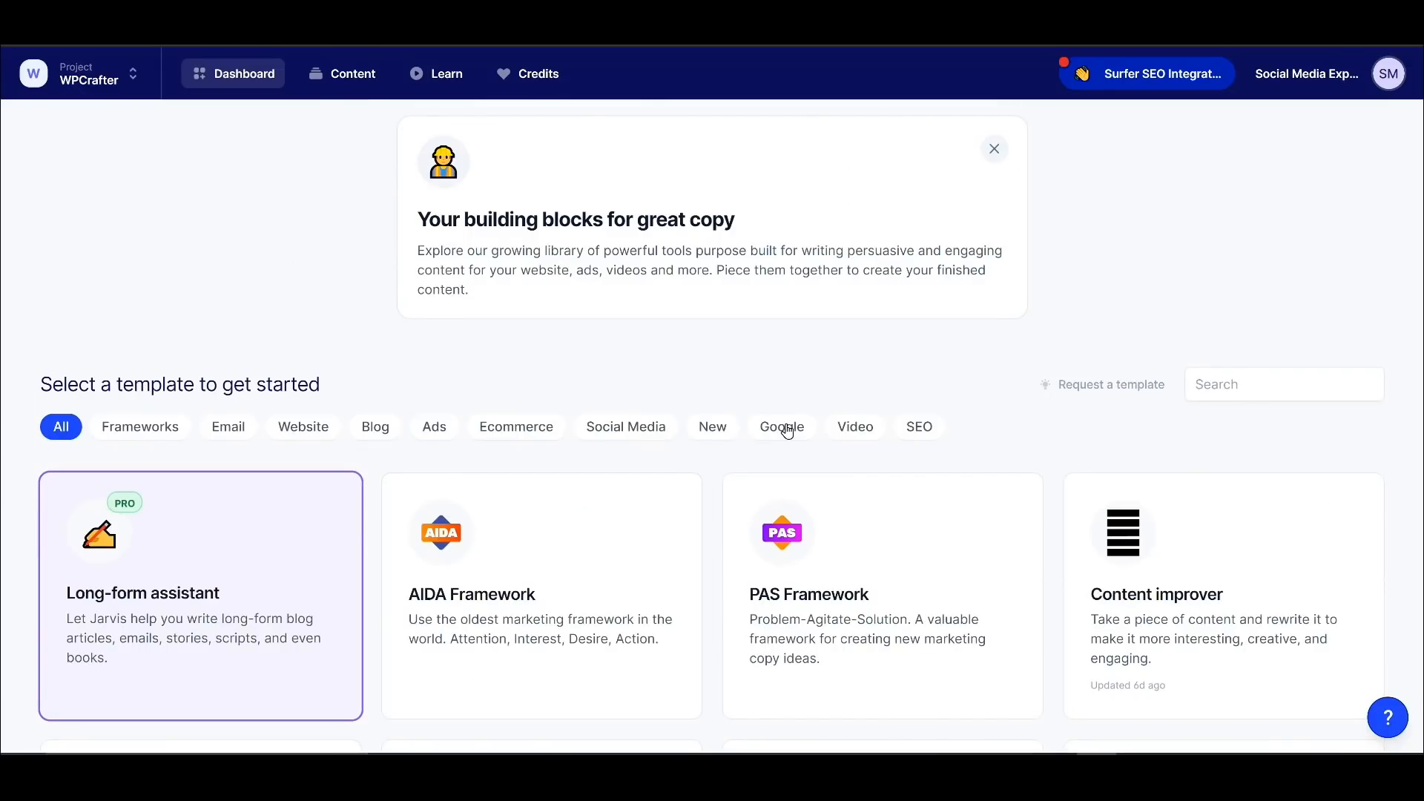
{"action": "left_click", "coordinate": [782, 427]}
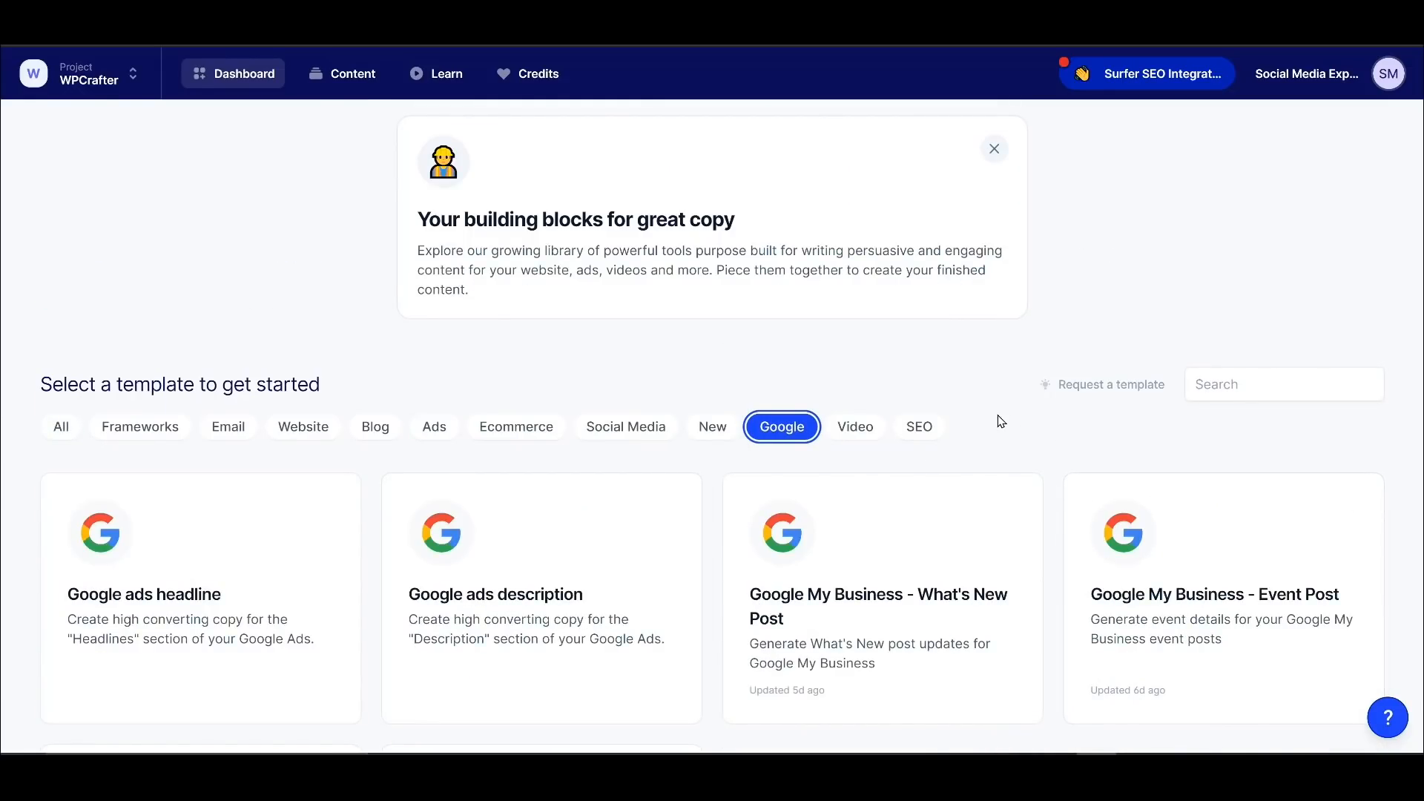